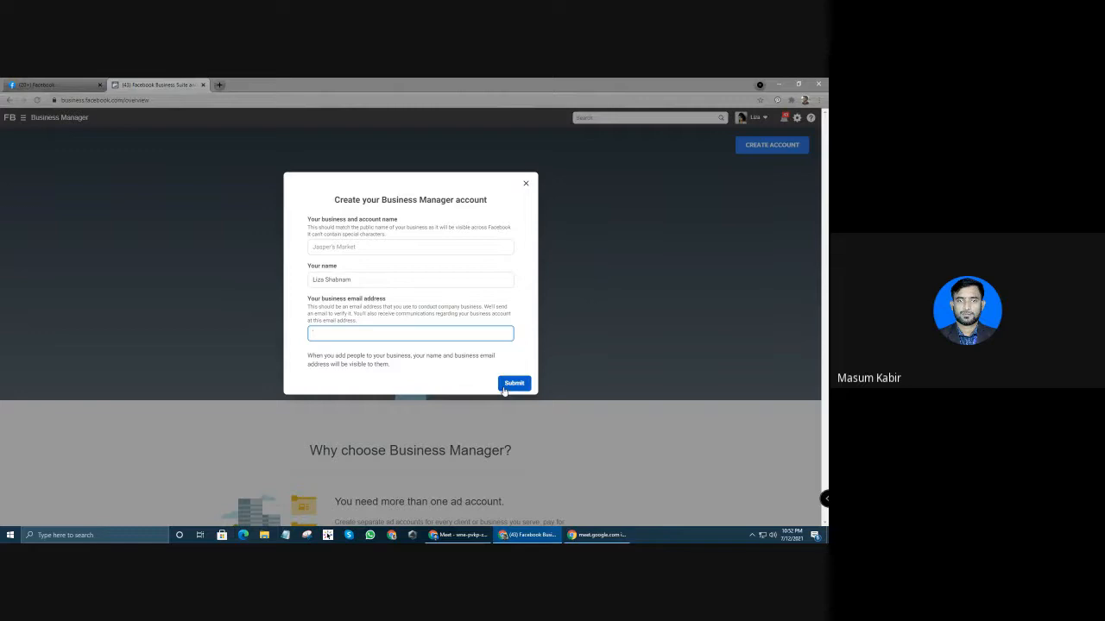
left_click(509, 384)
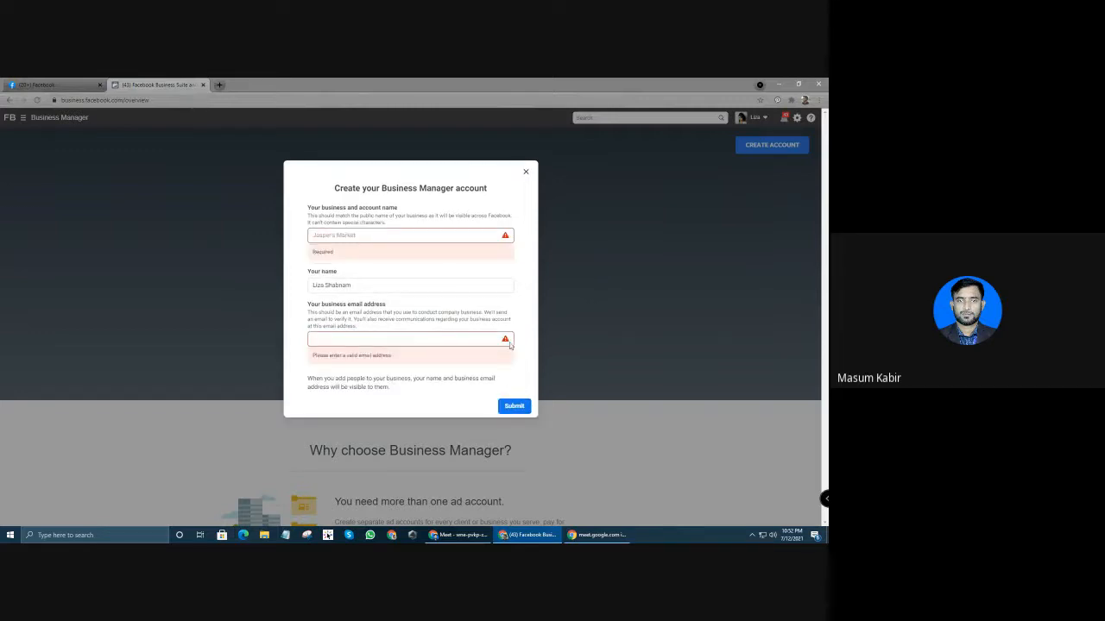
left_click(352, 234)
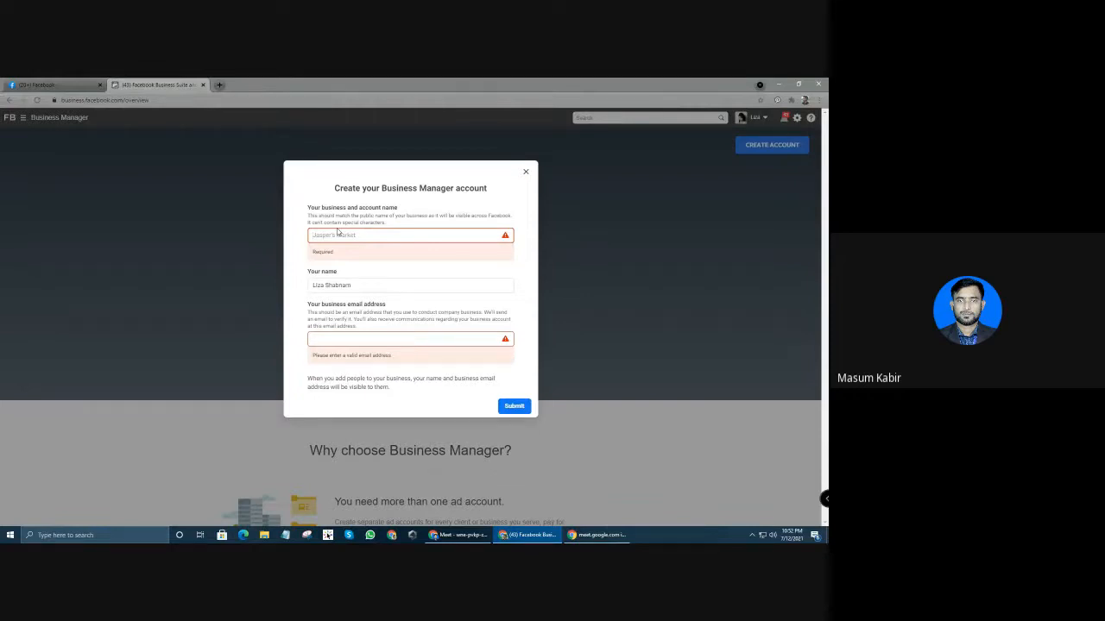
type("new")
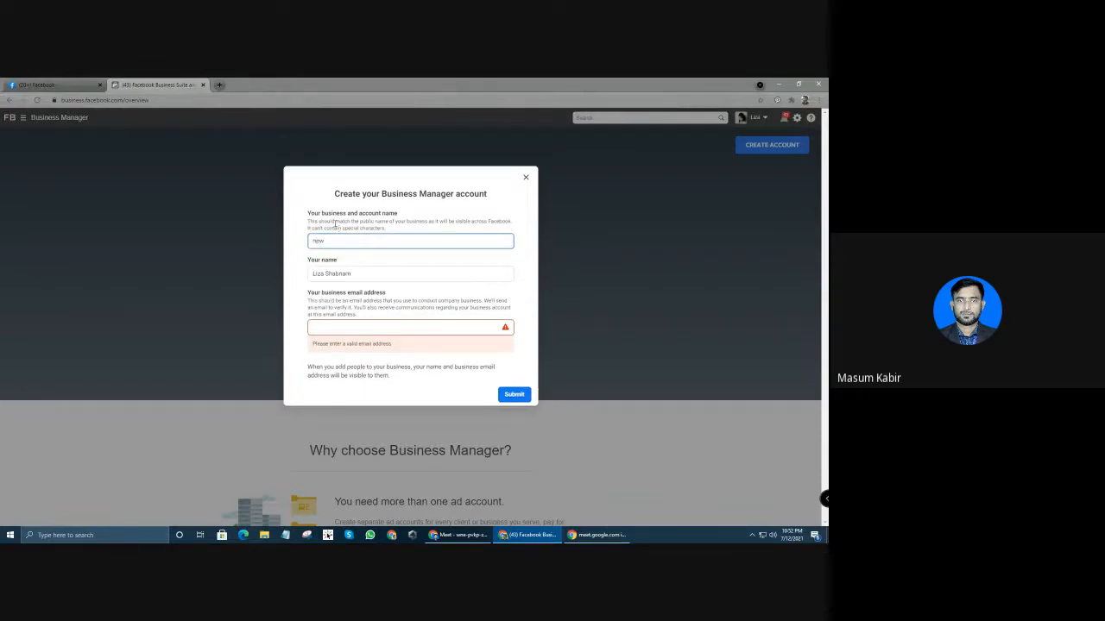
left_click(333, 324)
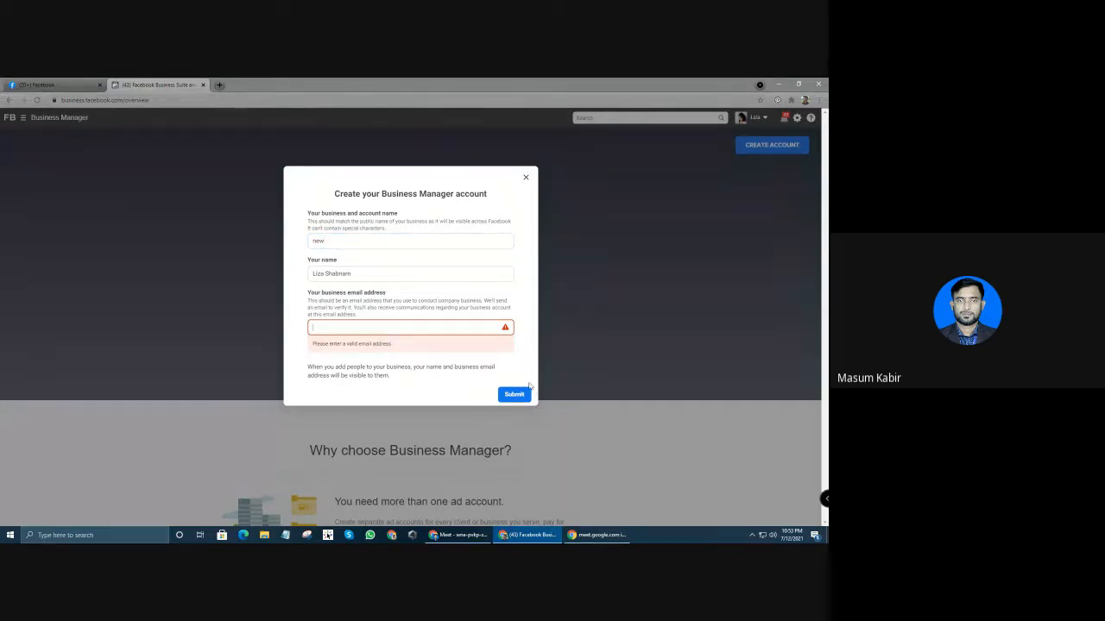
left_click(523, 178)
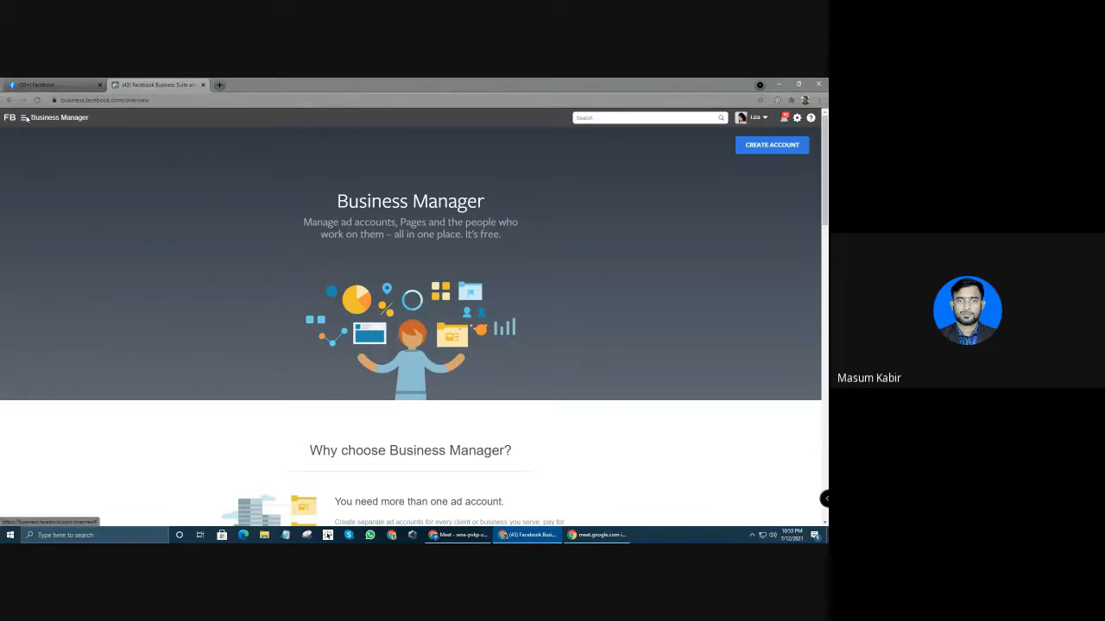
Open the business settings of BigBoy Funding company
left_click(24, 118)
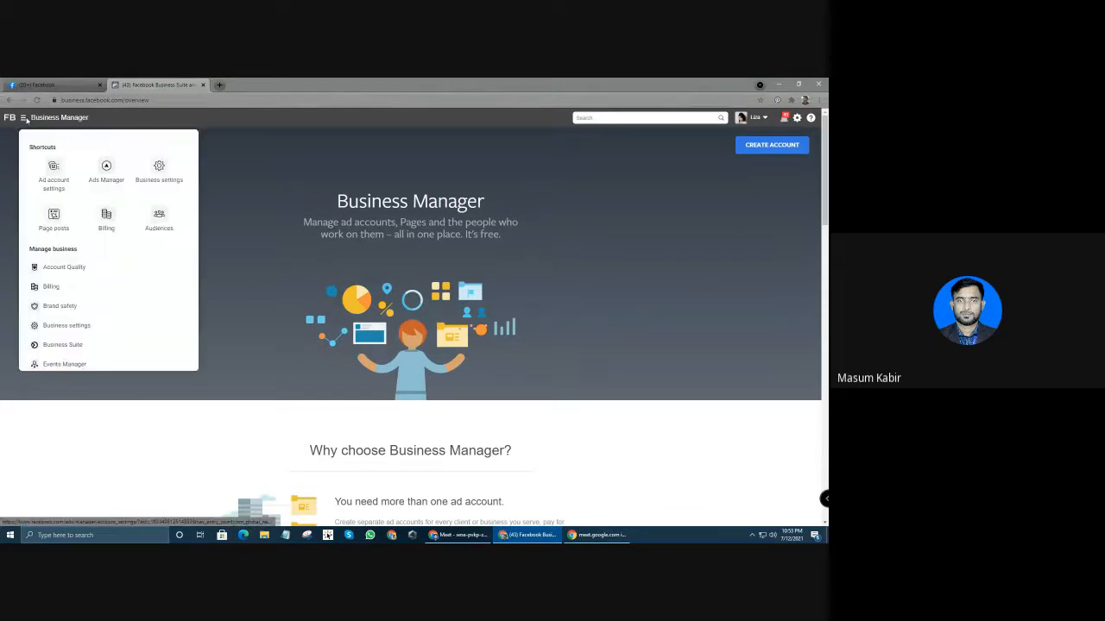
left_click(78, 326)
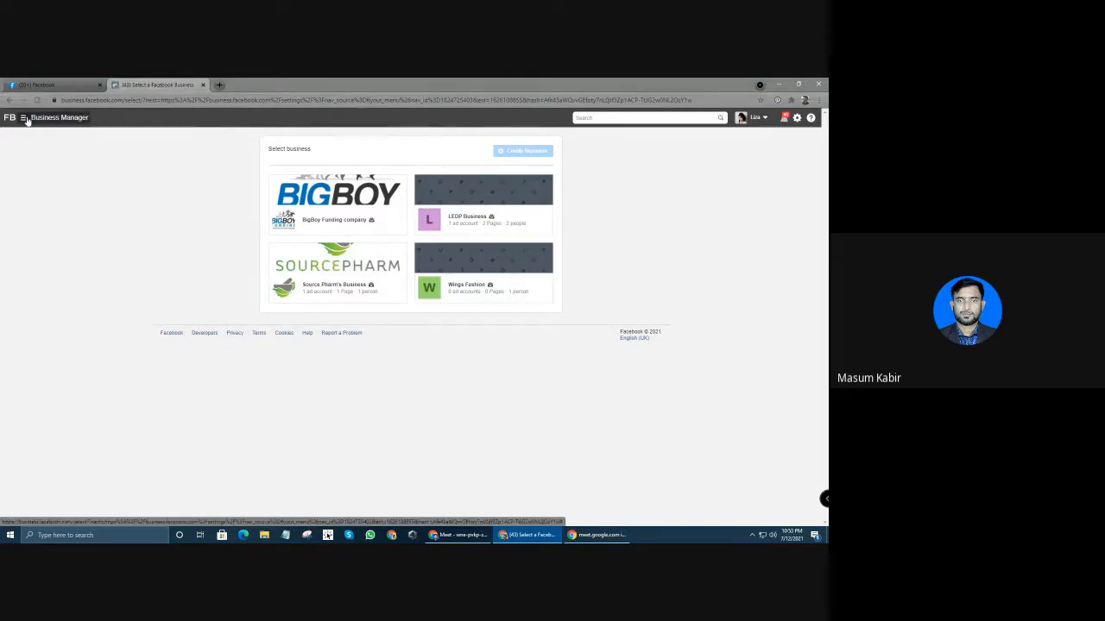
left_click(24, 118)
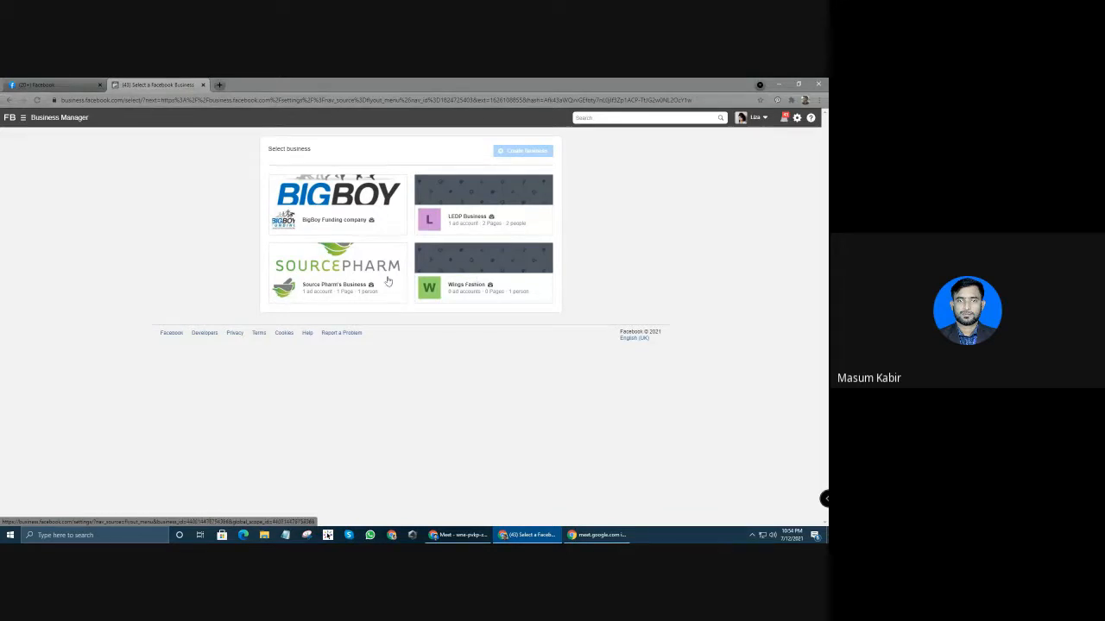
left_click(385, 224)
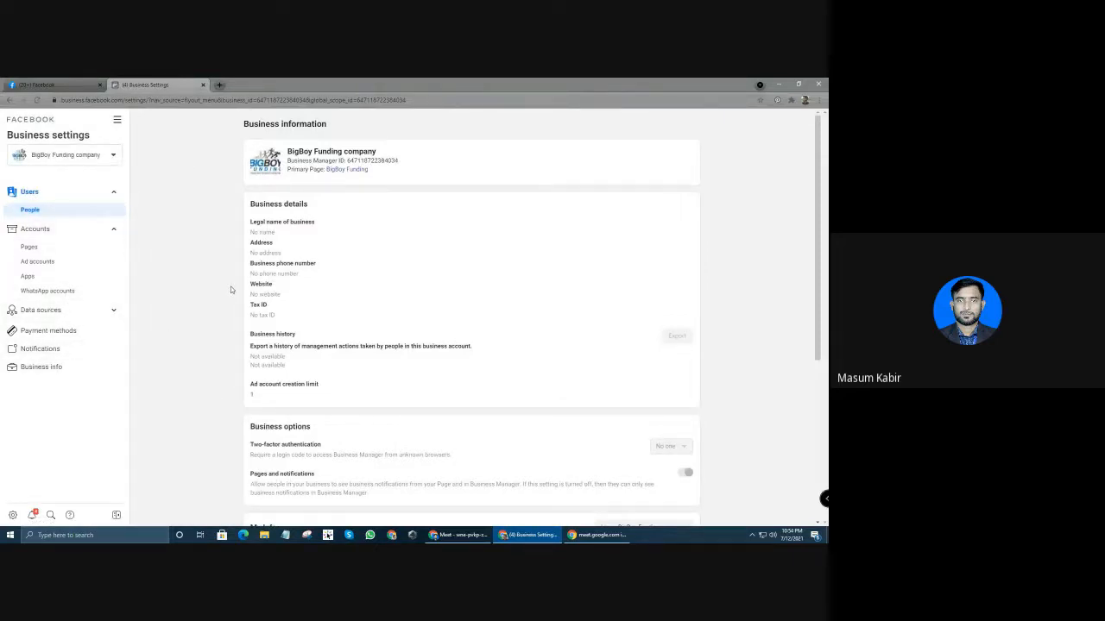
Examine BigBoy Funding company's business details, business options, own user info and Business Manager admins
scroll(290, 297, "down", 1)
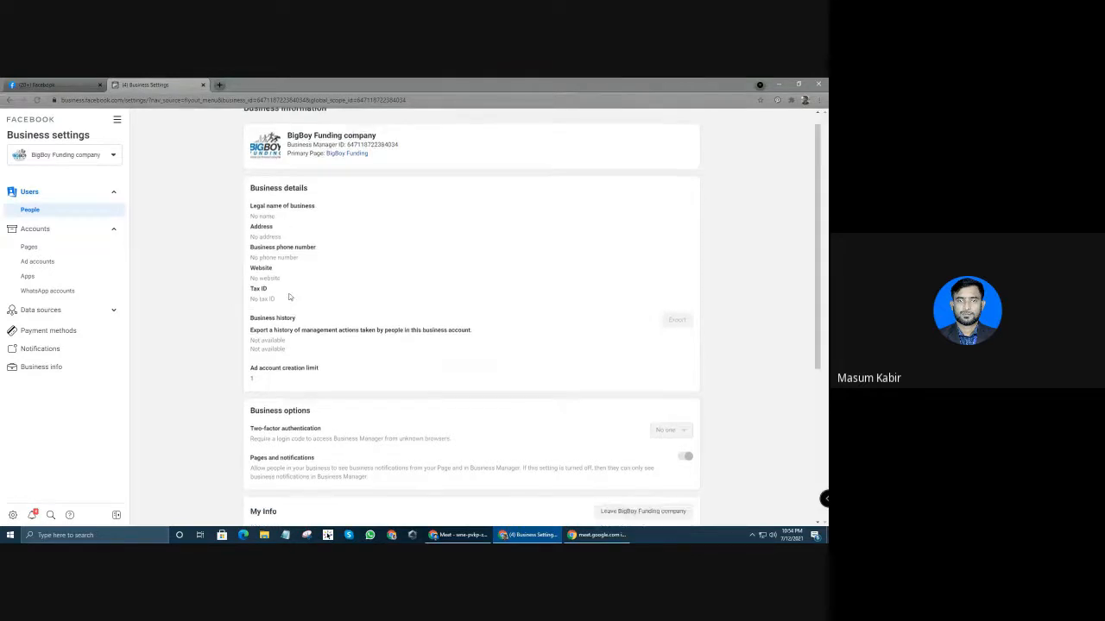
scroll(274, 208, "up", 1)
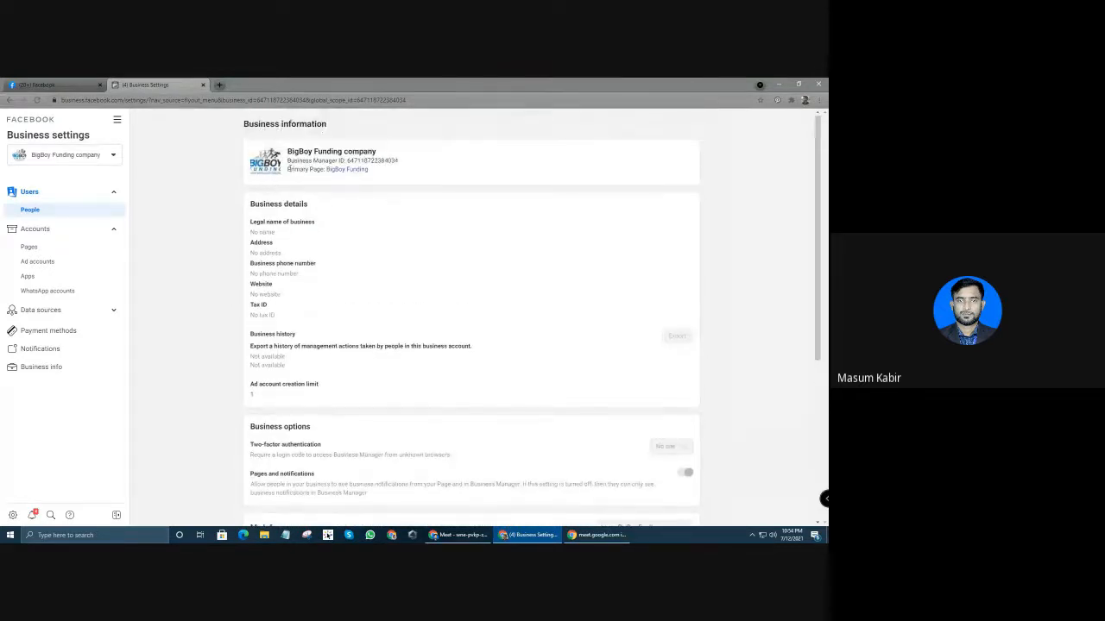
scroll(289, 398, "down", 5)
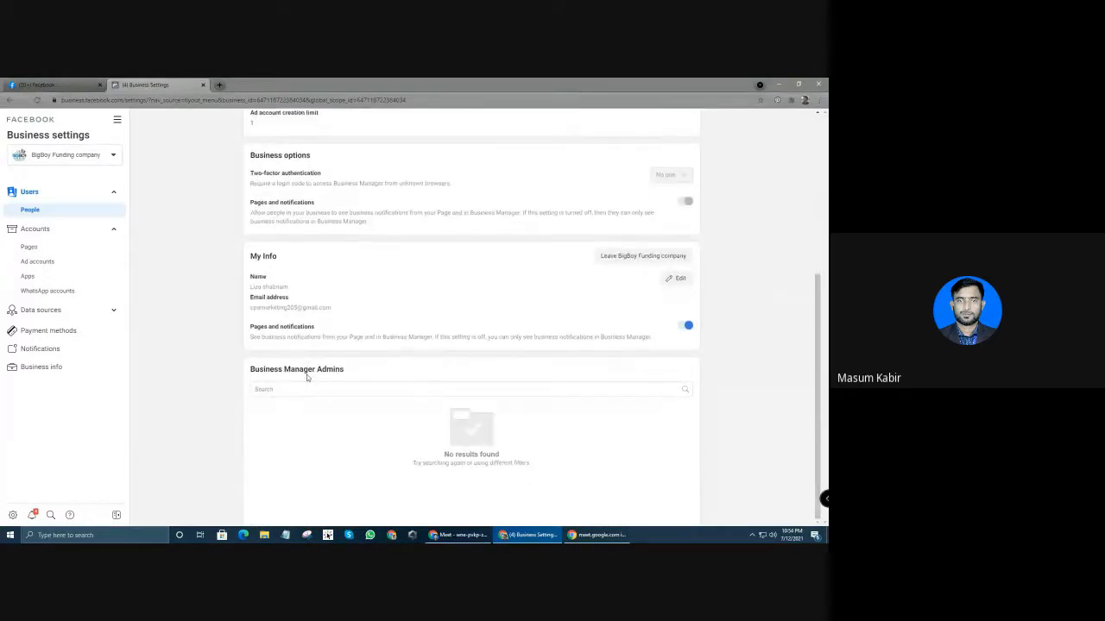
scroll(303, 377, "up", 5)
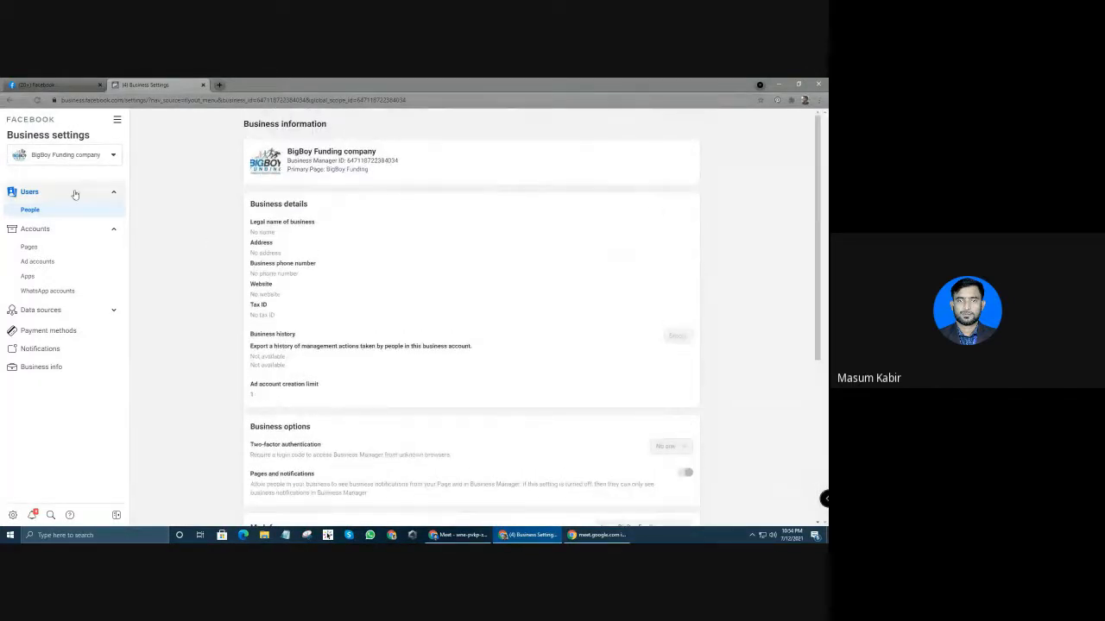
left_click(43, 210)
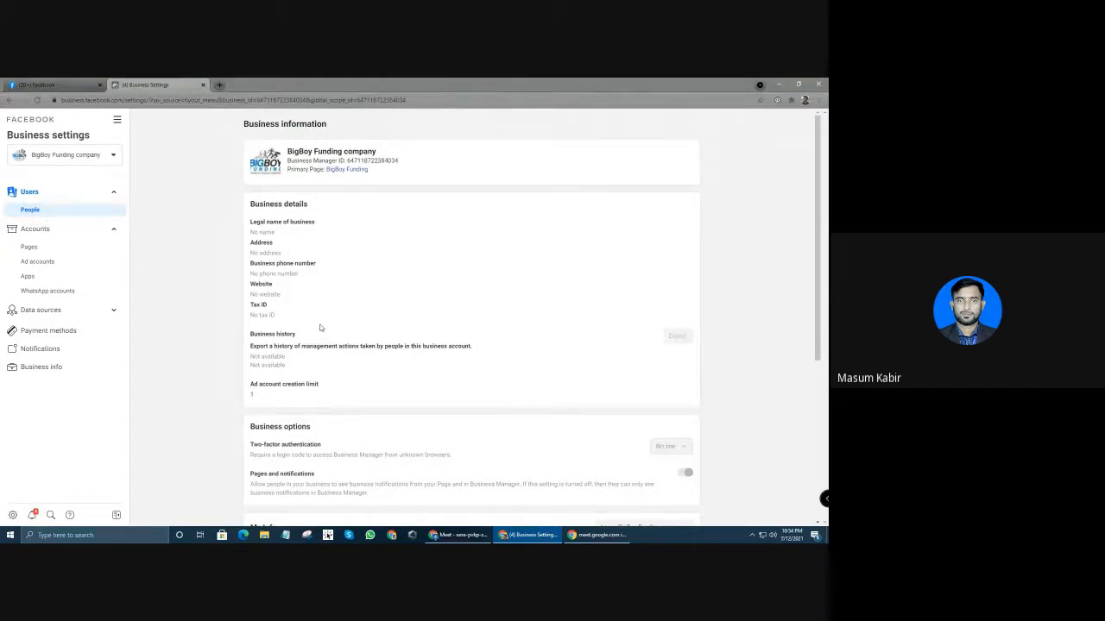
scroll(323, 331, "down", 5)
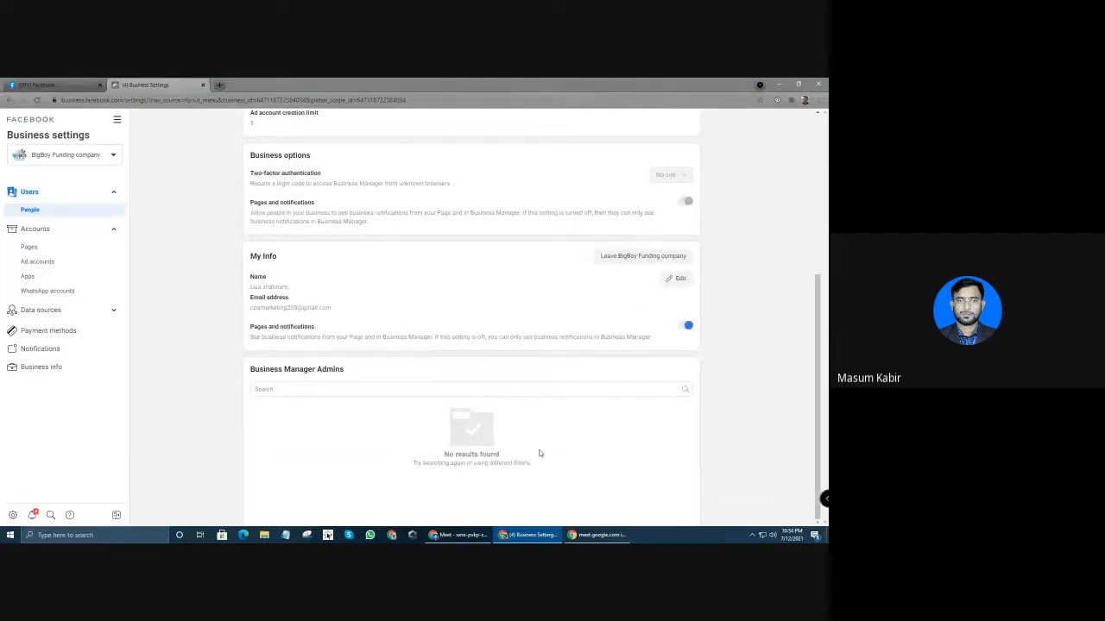
scroll(378, 380, "up", 3)
scroll(378, 380, "up", 3)
Return to the business selection, open Source Pharm's Business and look through its settings categories
key("alt+Left")
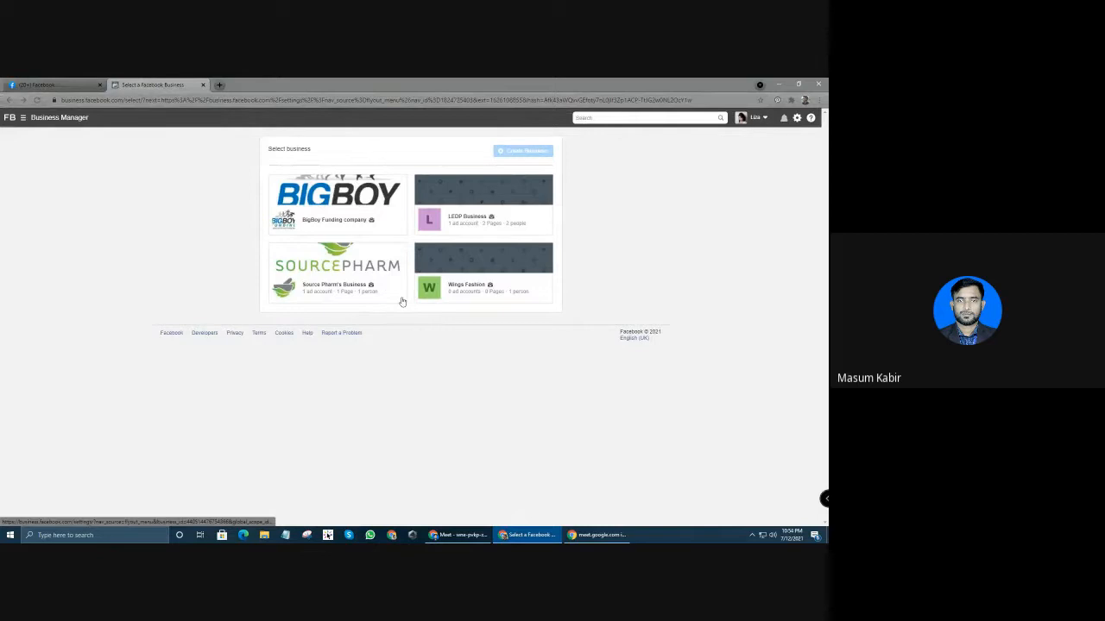
left_click(390, 295)
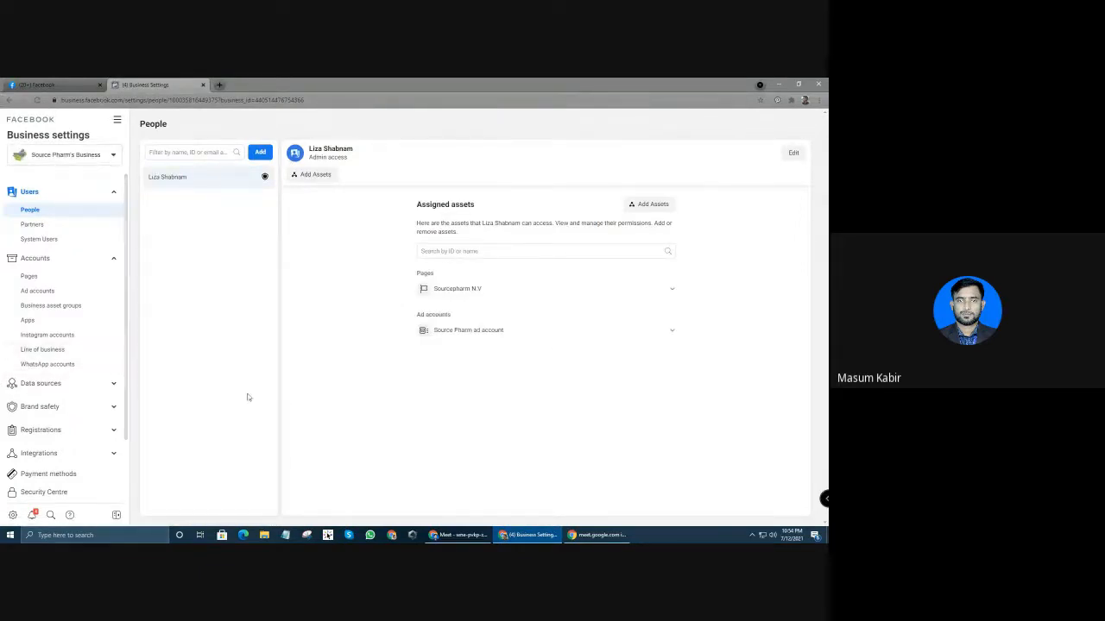
scroll(101, 372, "down", 2)
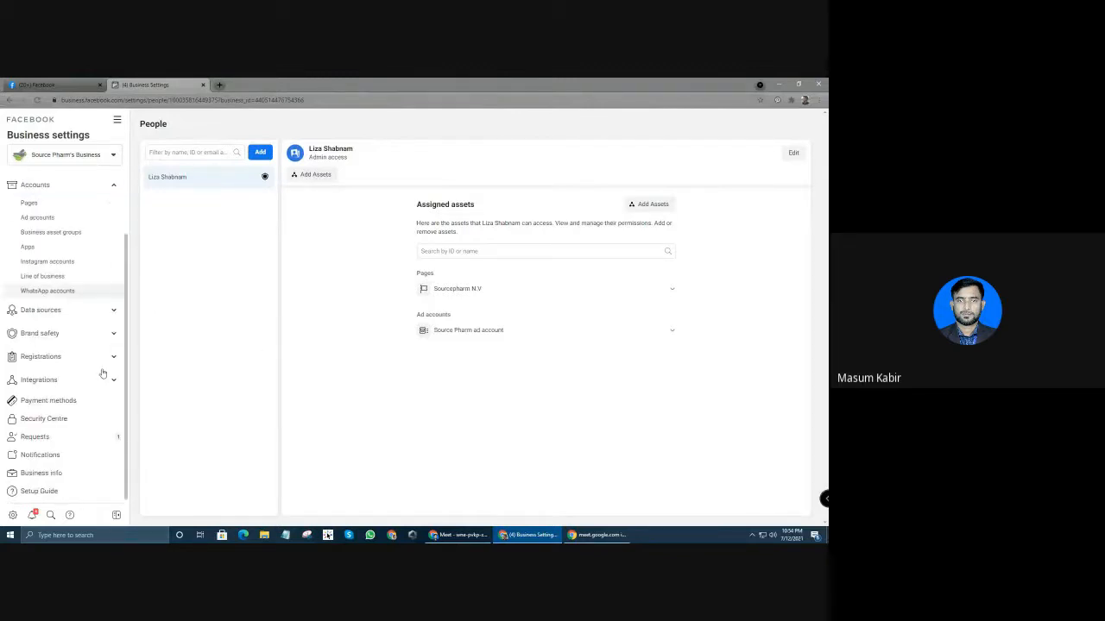
scroll(43, 494, "up", 2)
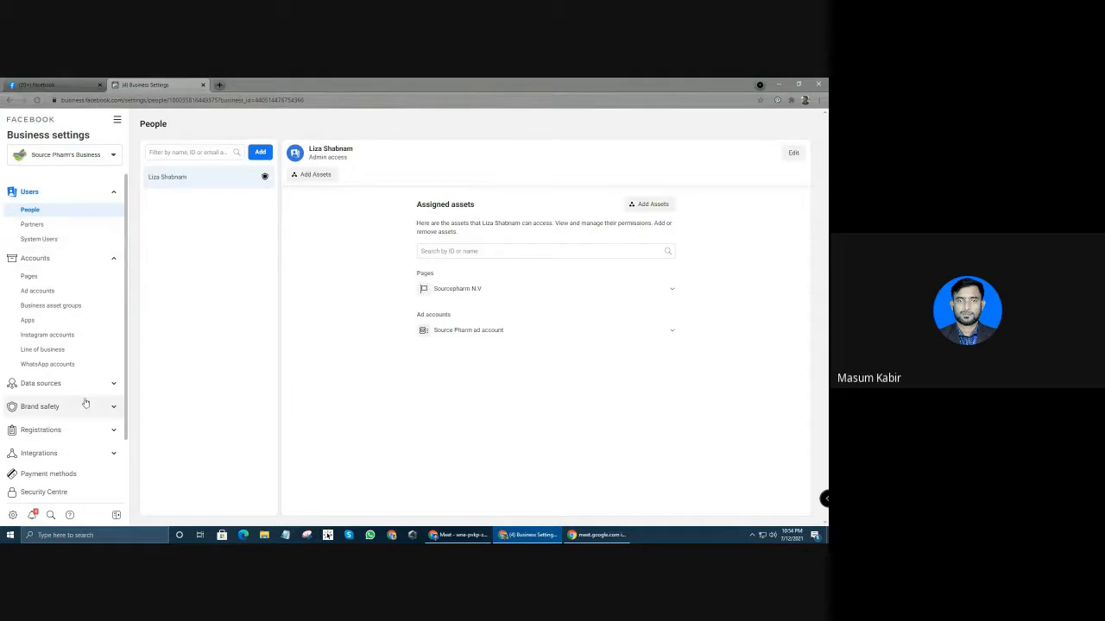
scroll(41, 255, "down", 2)
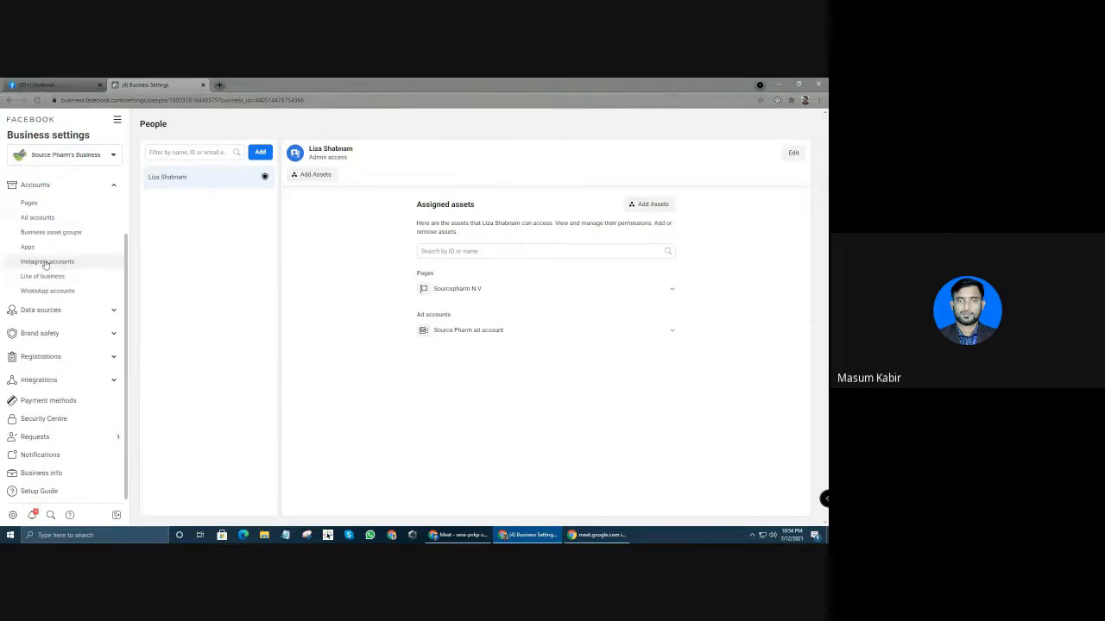
scroll(64, 475, "up", 2)
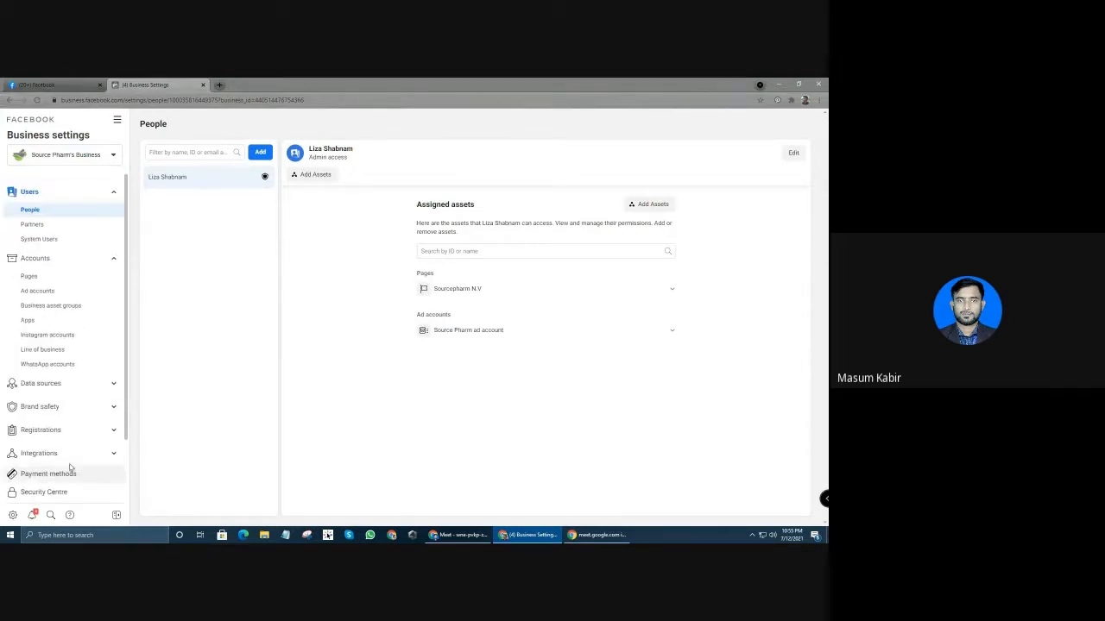
Filter the people of Source Pharm's Business by a person's first name and clear the filter
left_click(31, 196)
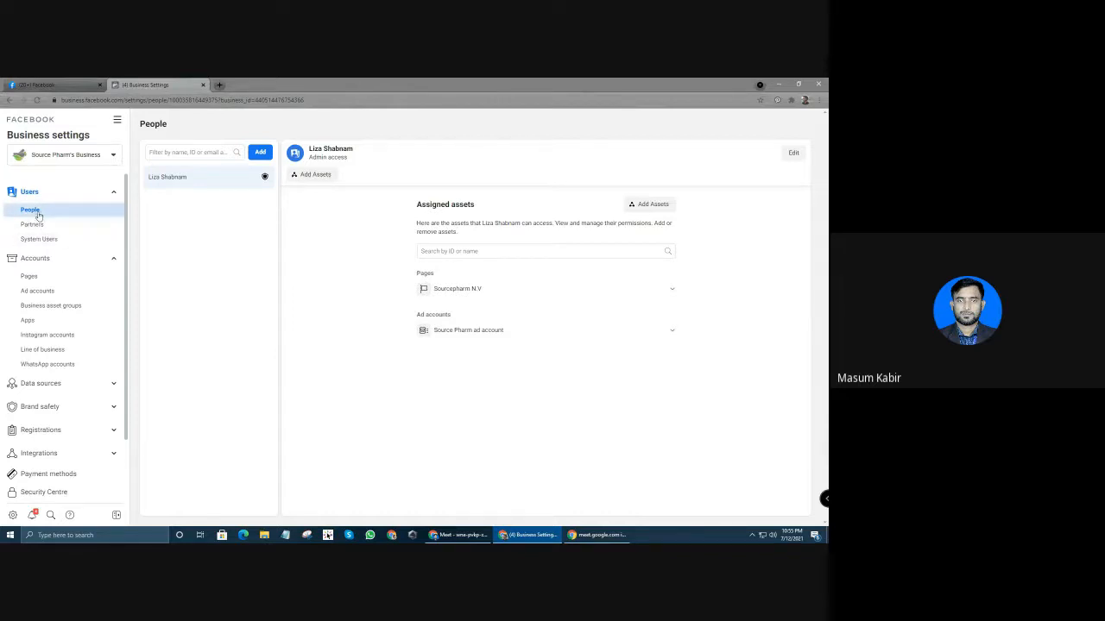
left_click(448, 251)
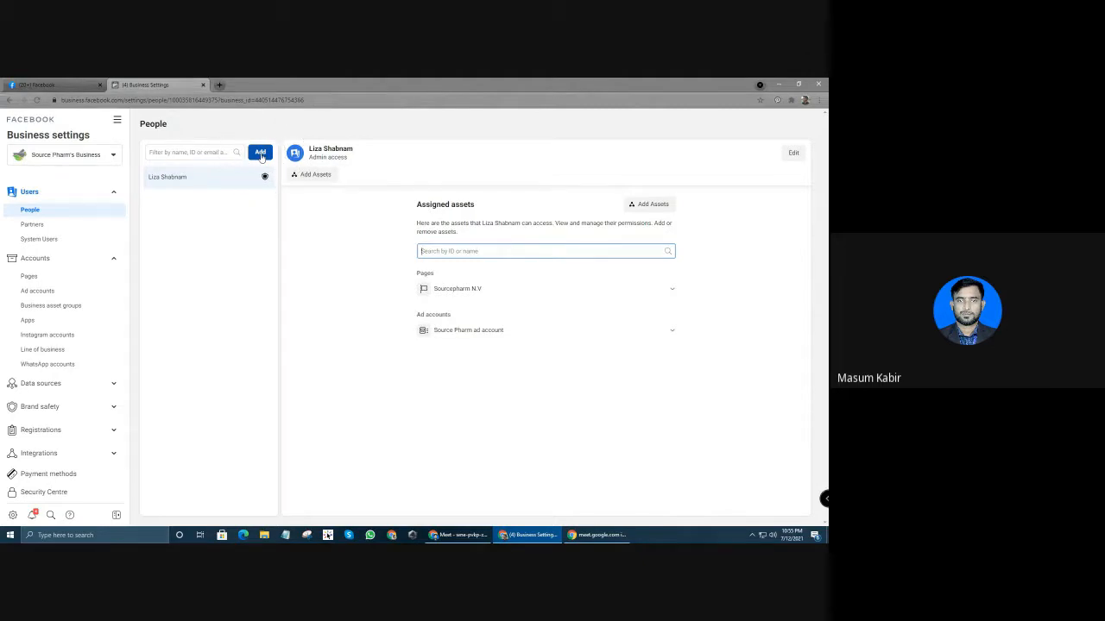
left_click(212, 153)
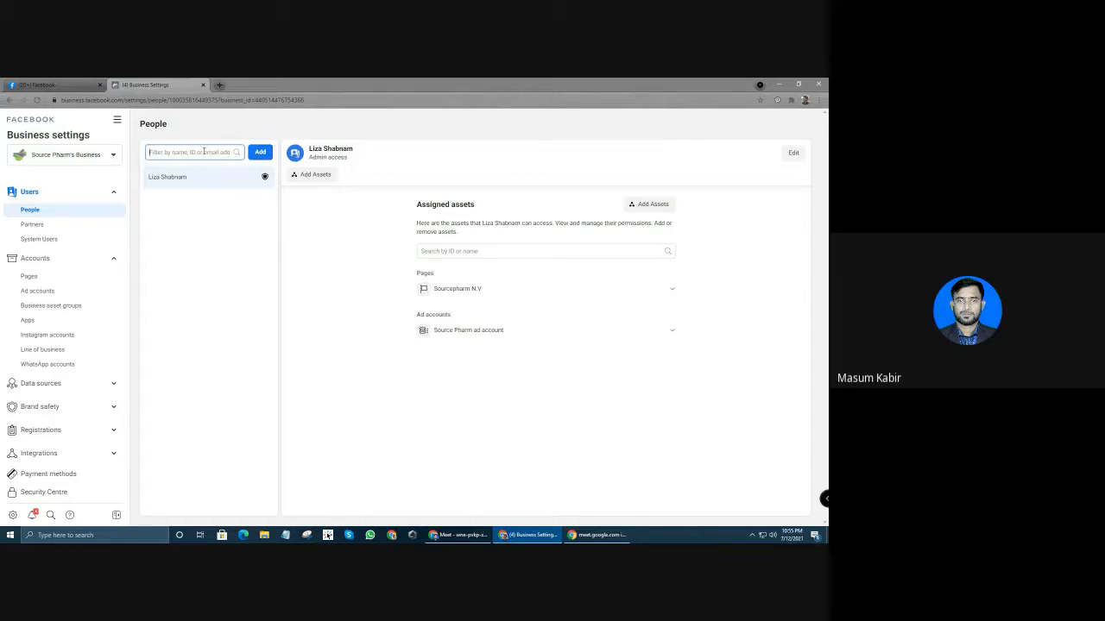
type("masum")
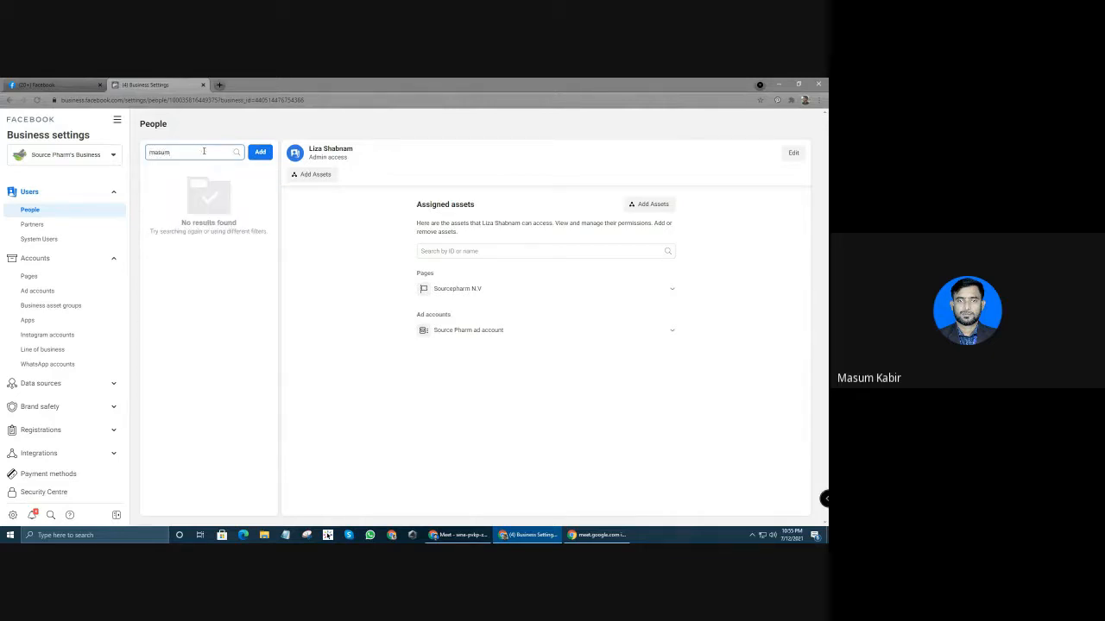
key("BackSpace")
key("BackSpace")
key("BackSpace")
key("BackSpace")
key("BackSpace")
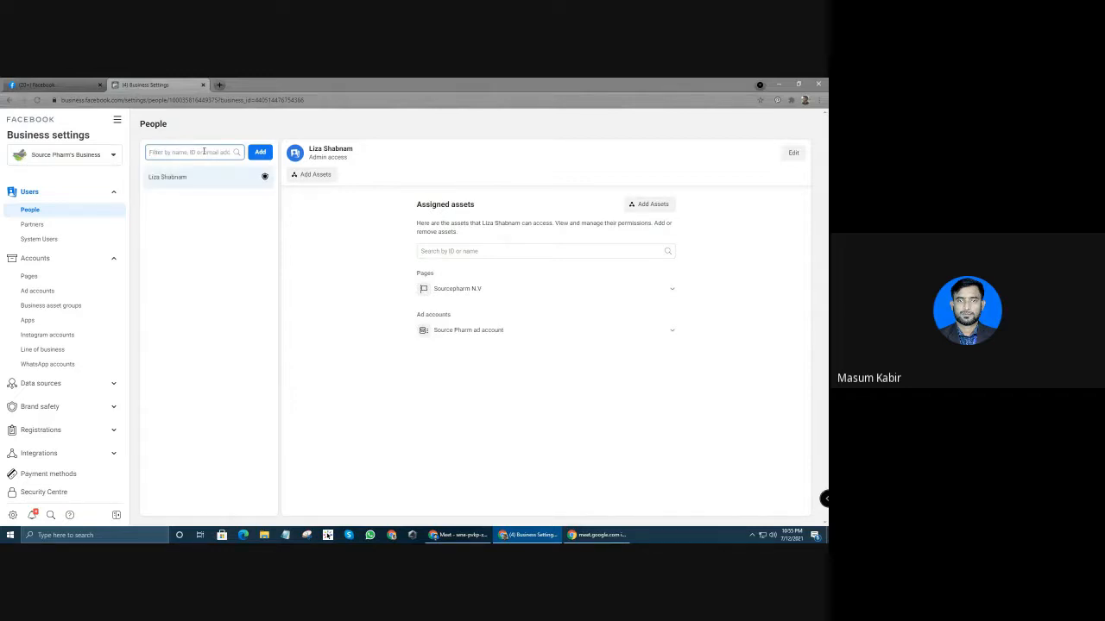
Filter the people list by the listed admin's first name and empty the filter again
type("liza")
double_click(188, 151)
key("BackSpace")
left_click(450, 251)
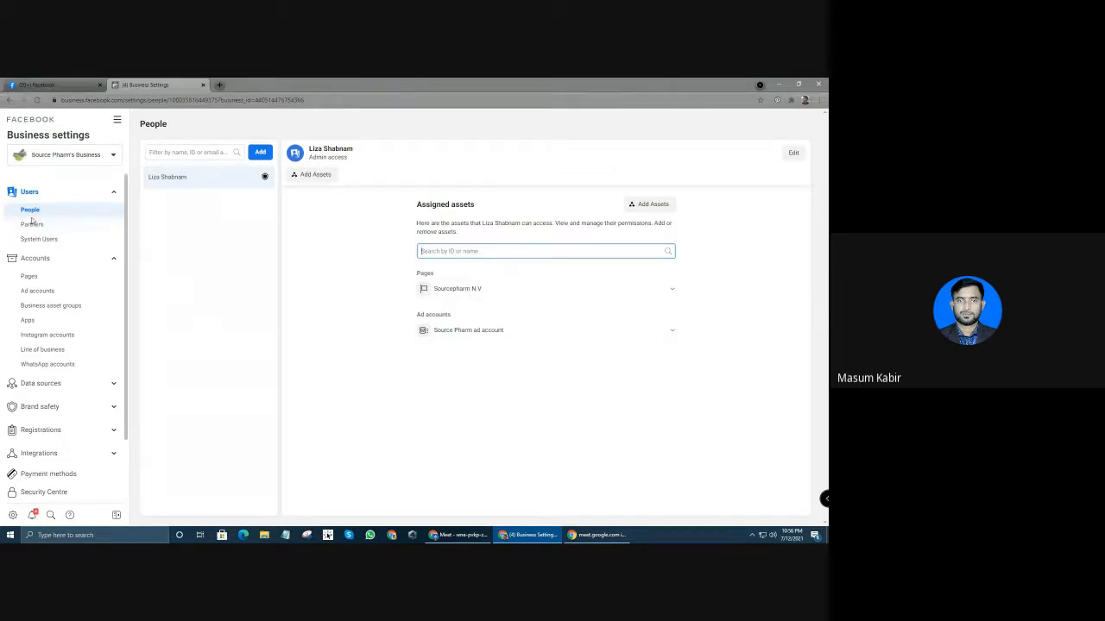
View who has access to the Sourcepharm N.V page and to the Source Pharm ad account
left_click(36, 281)
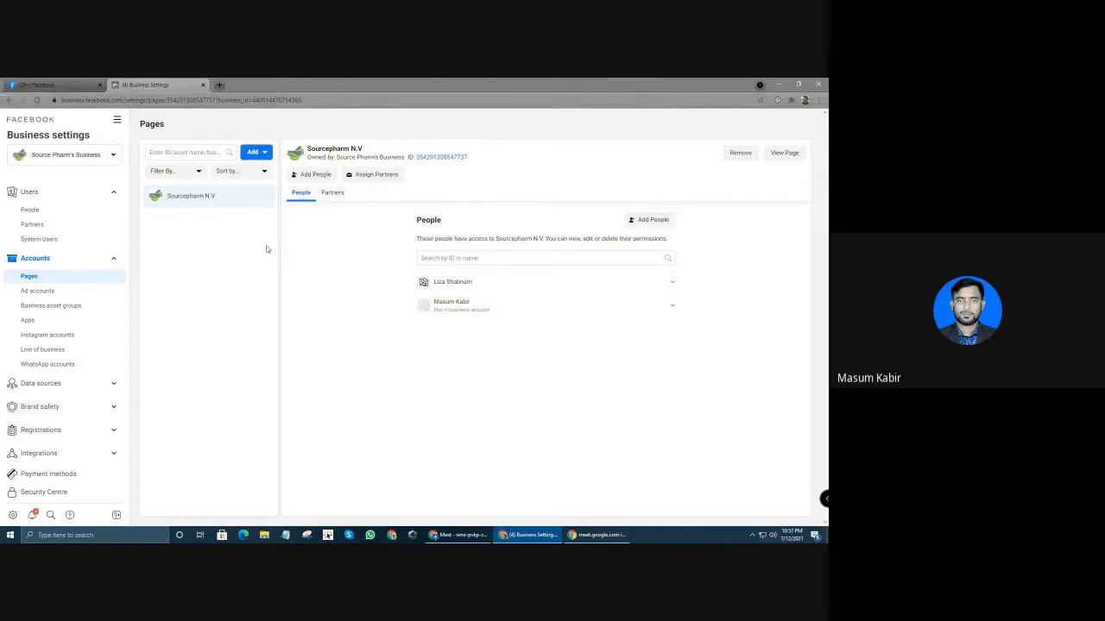
left_click(52, 294)
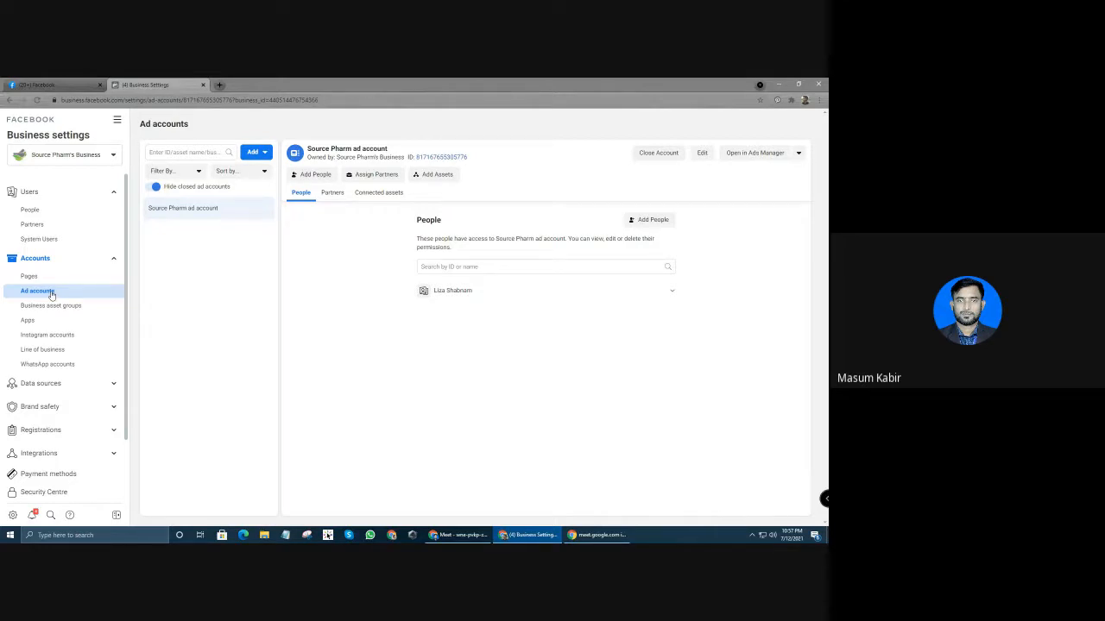
left_click(20, 81)
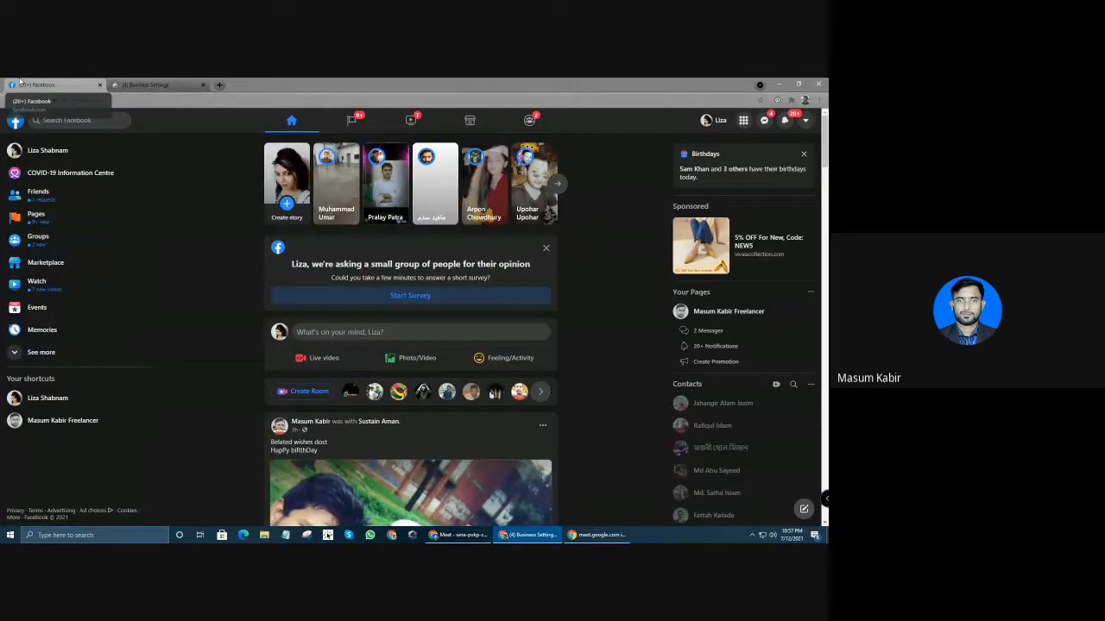
left_click(144, 85)
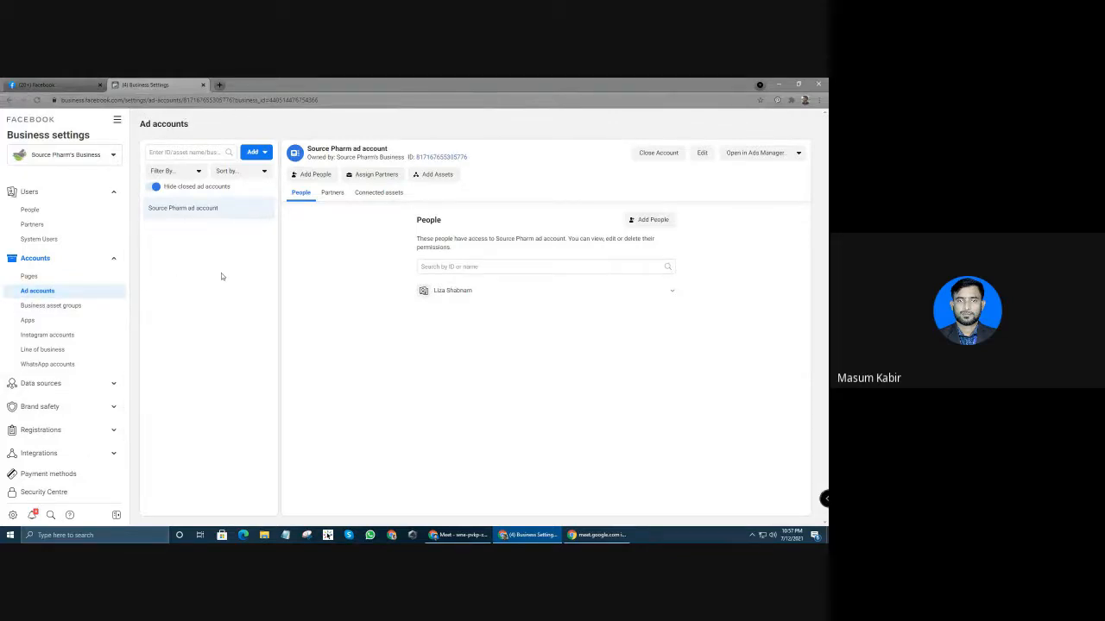
Examine the options for adding an ad account, close them and look over the remaining settings categories
left_click(264, 153)
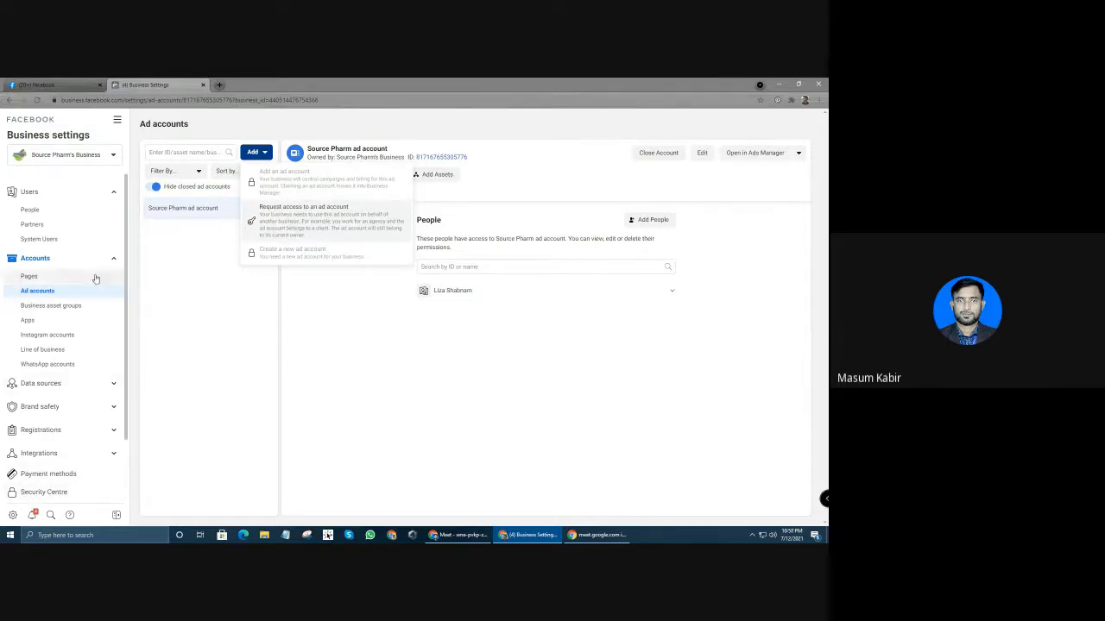
left_click(228, 289)
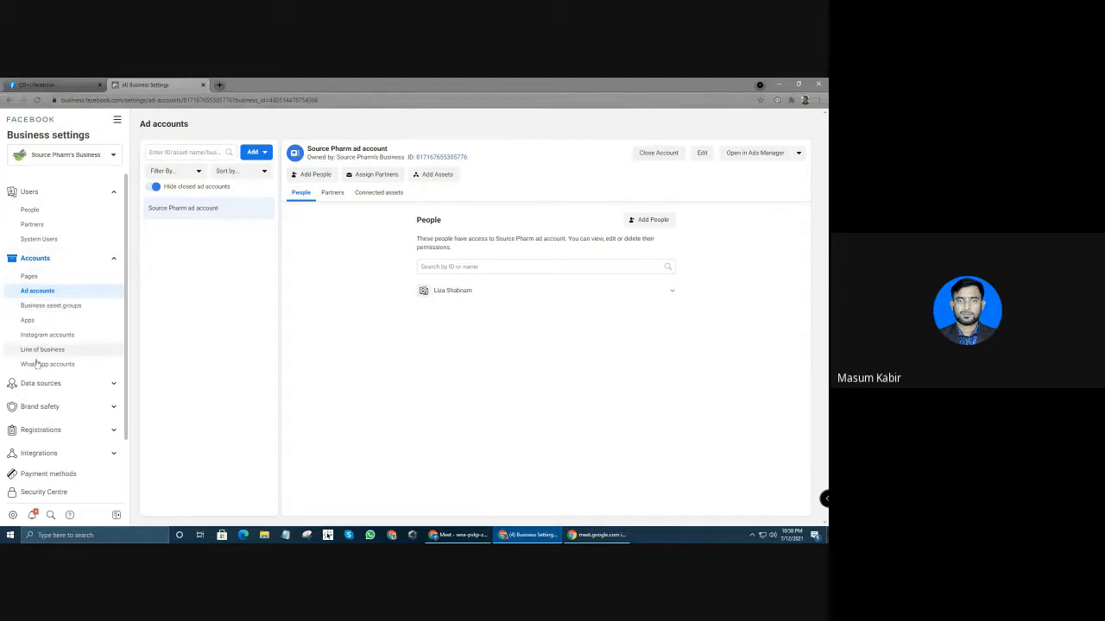
scroll(36, 363, "down", 1)
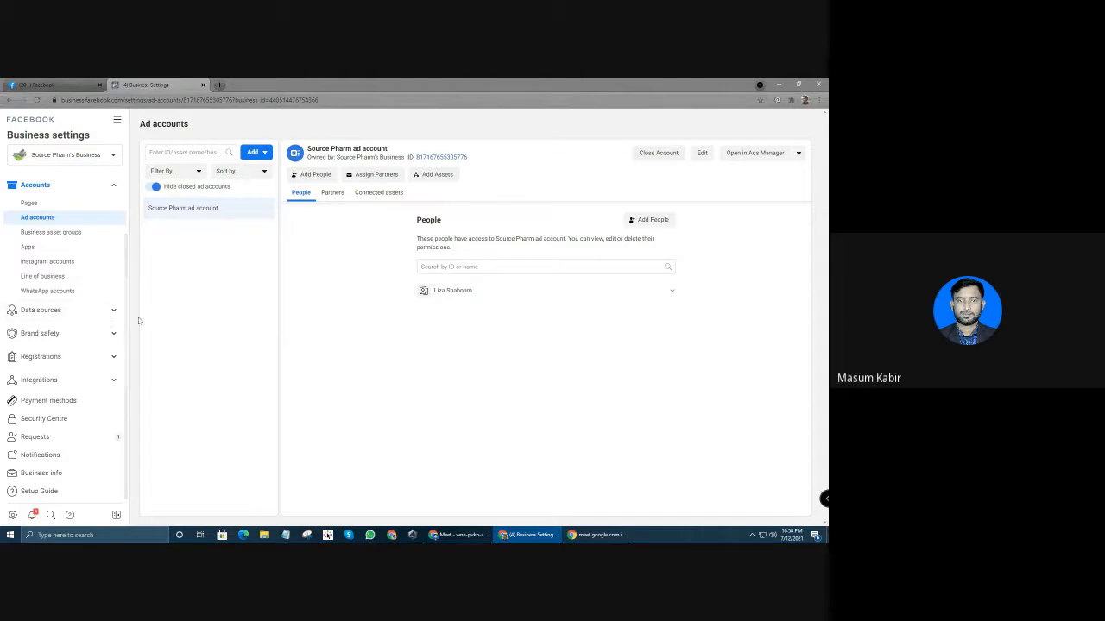
scroll(17, 357, "up", 1)
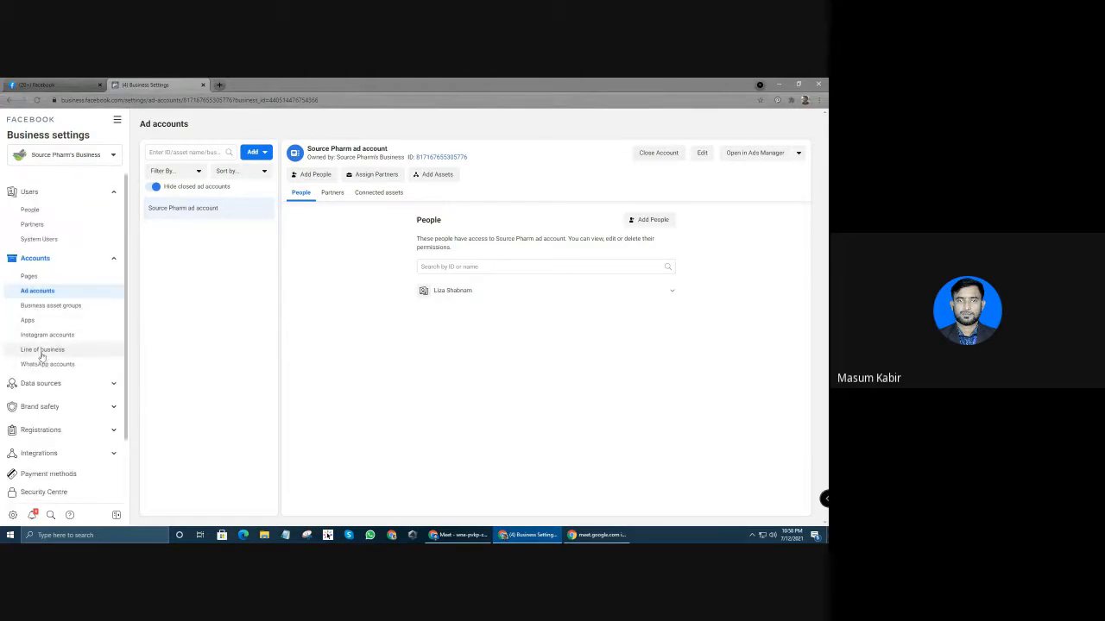
Look through the business settings categories from Users down to Setup Guide
scroll(37, 363, "down", 1)
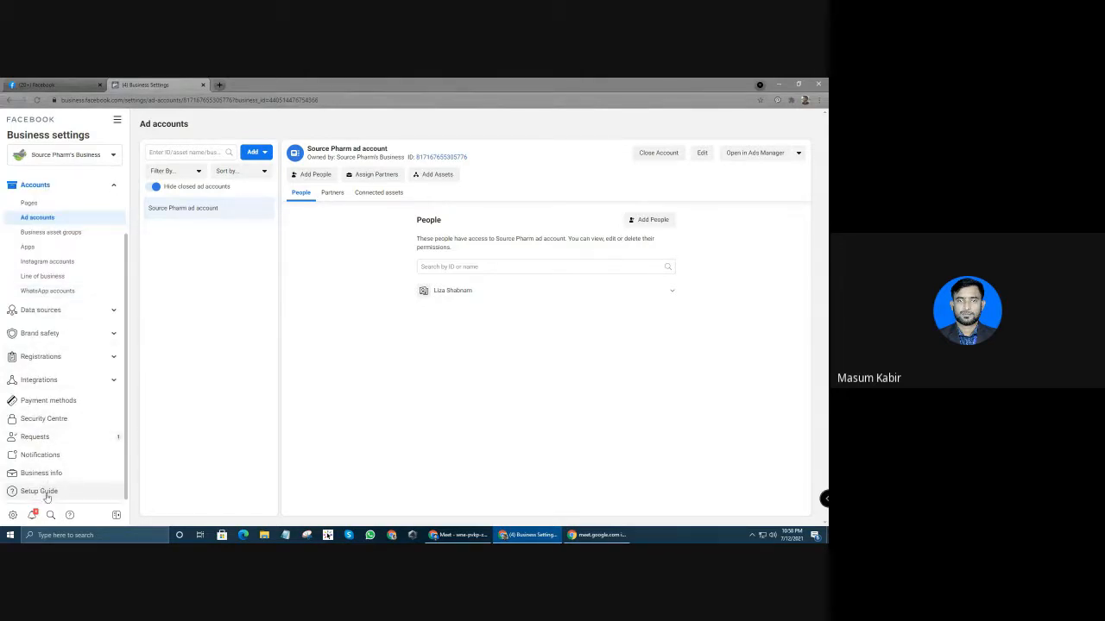
scroll(44, 440, "up", 2)
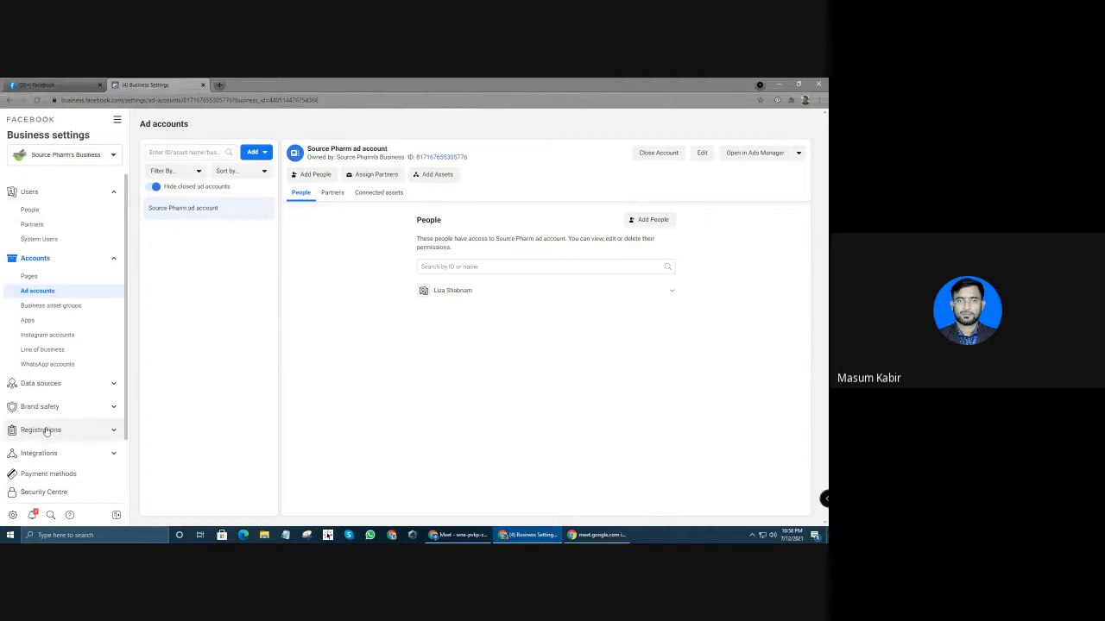
scroll(46, 441, "down", 1)
scroll(46, 441, "up", 1)
scroll(52, 453, "down", 2)
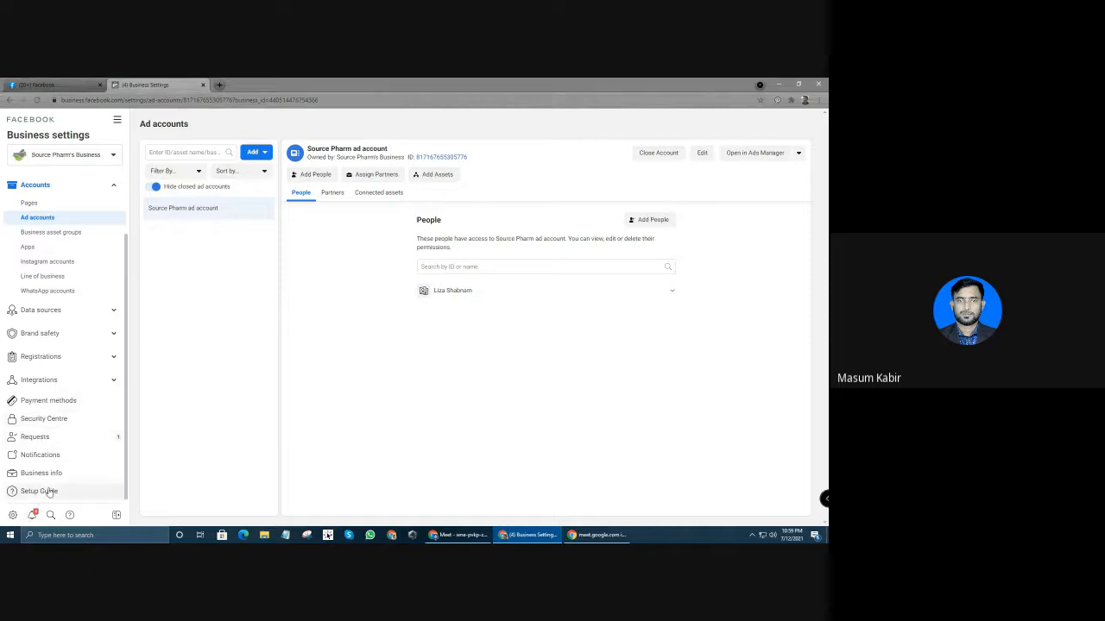
scroll(48, 491, "up", 1)
scroll(35, 453, "down", 1)
scroll(36, 488, "up", 1)
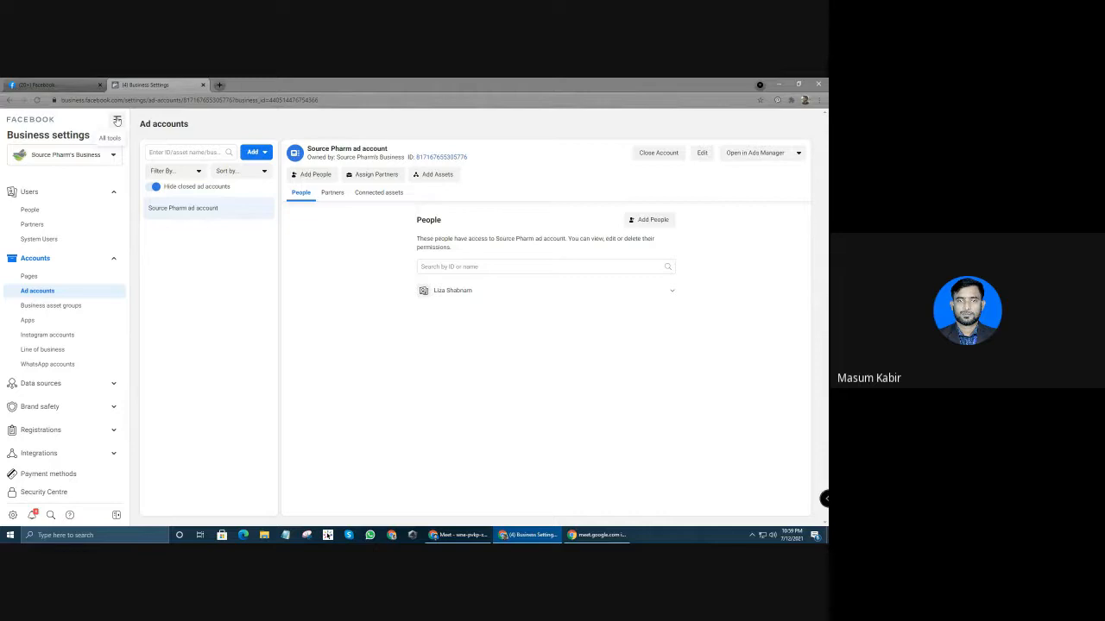
Open the list of all business tools and try the Ads Manager shortcut
left_click(118, 122)
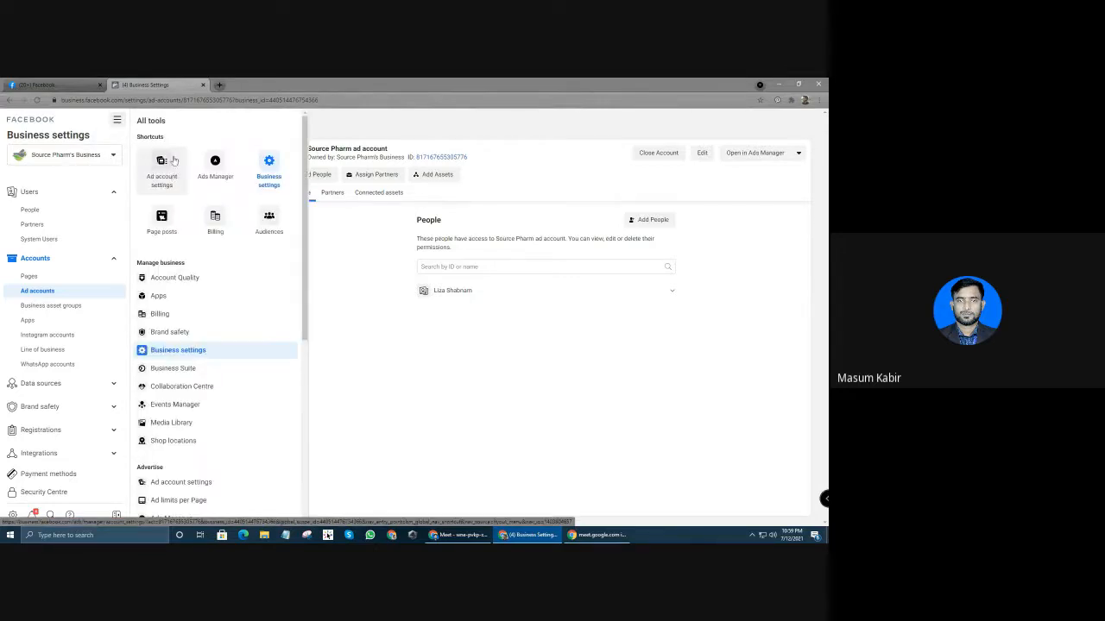
left_click(219, 179)
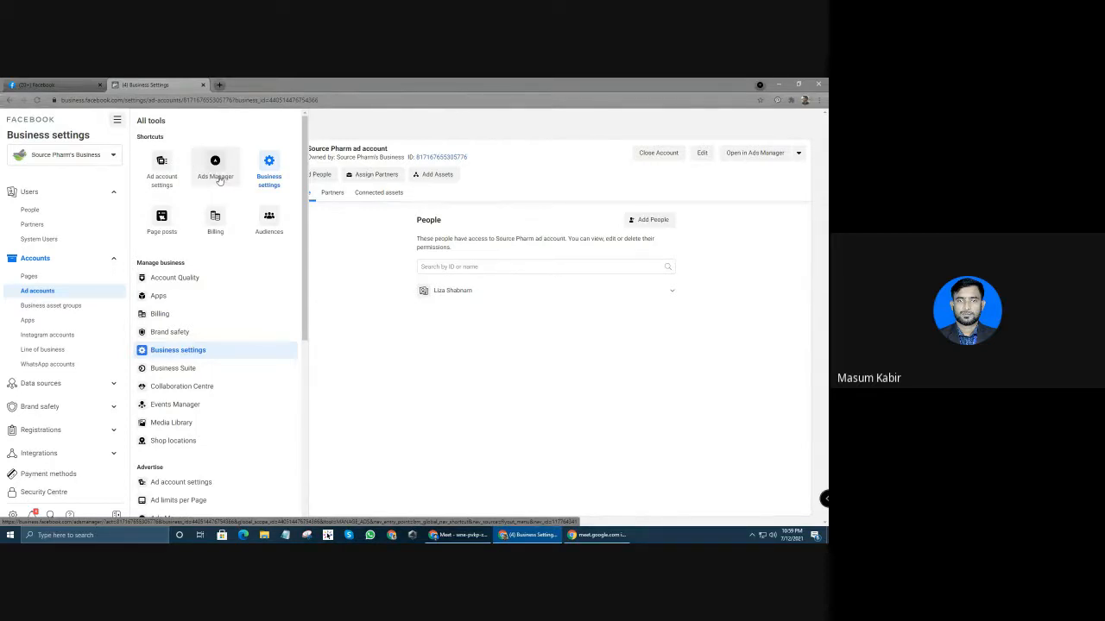
left_click(219, 179)
left_click(220, 178)
key("ctrl")
key("ctrl")
key("ctrl")
key("ctrl")
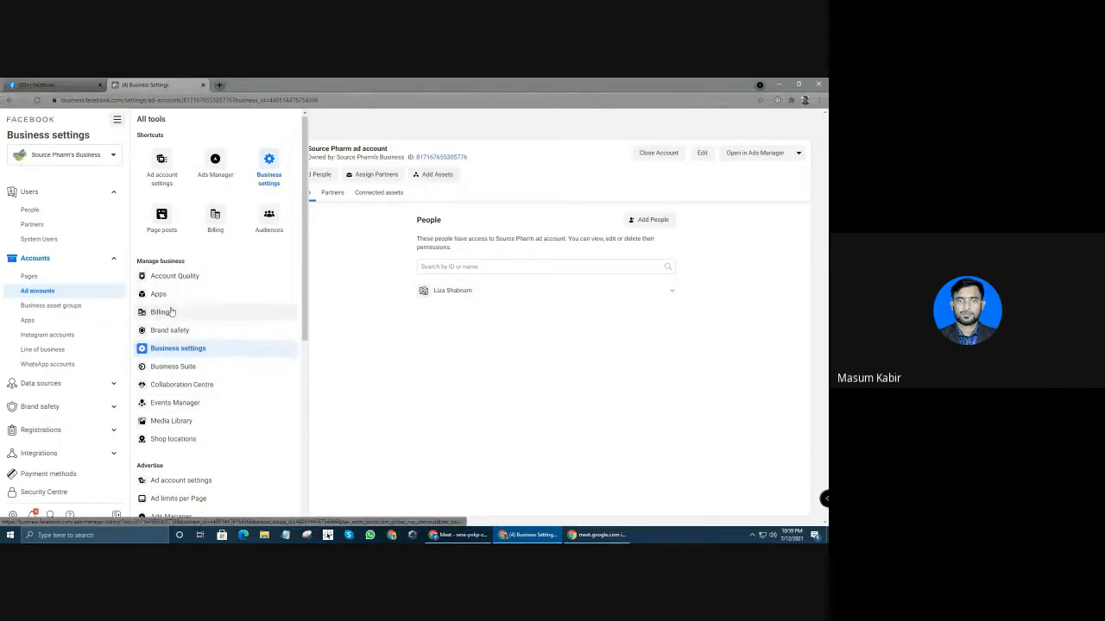
Open Ads Manager for the Source Pharm ad account from the Advertise tools, glancing at the Facebook home feed meanwhile
scroll(168, 298, "down", 3)
scroll(170, 314, "down", 1)
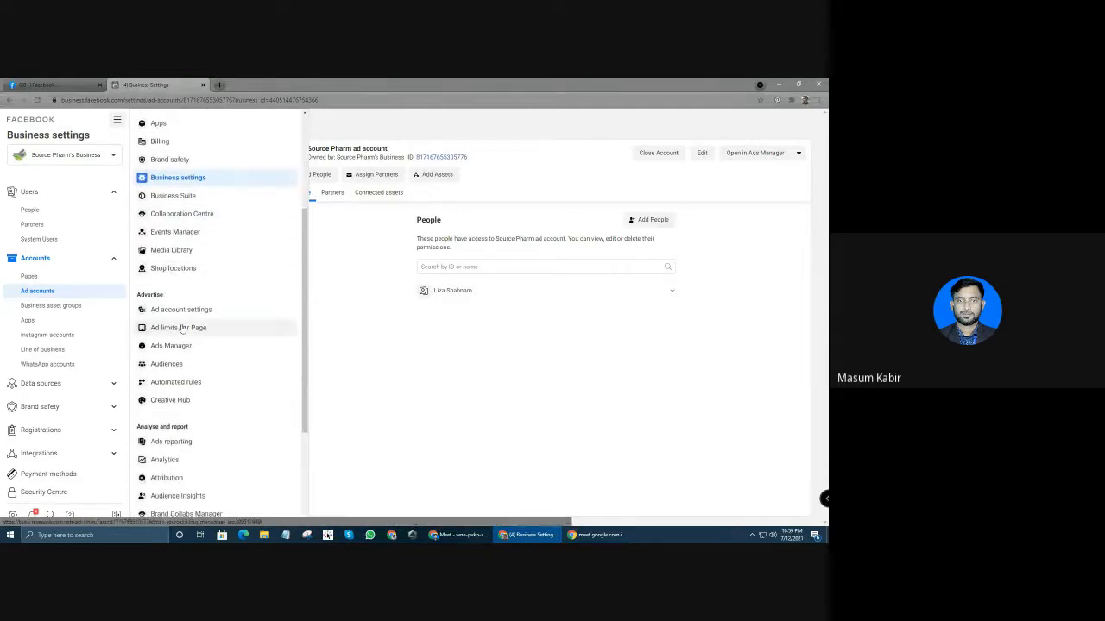
left_click(172, 349)
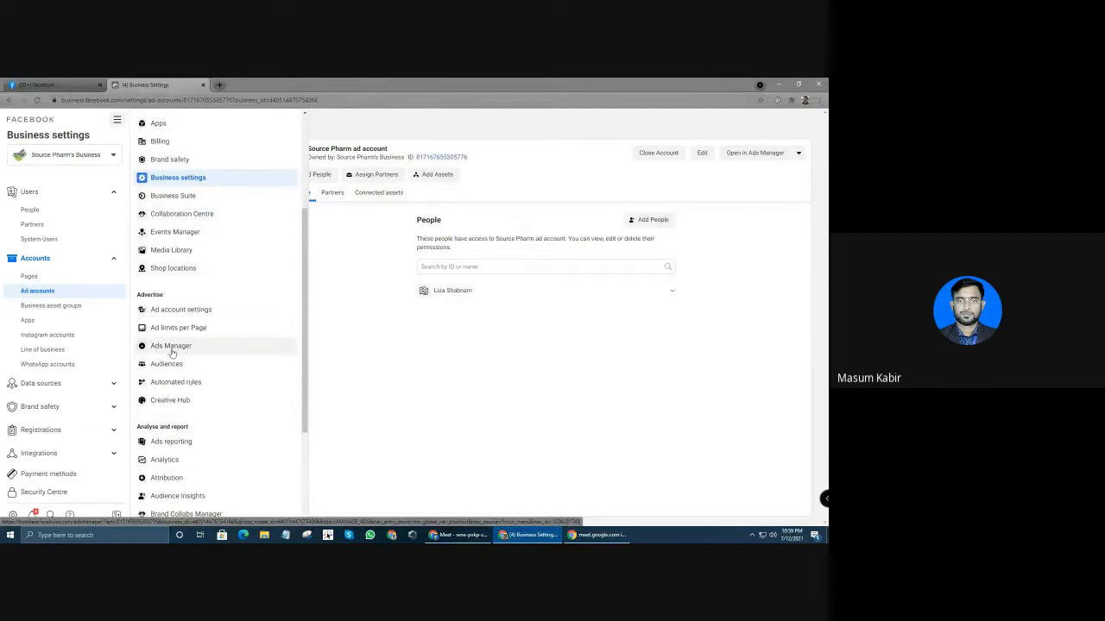
left_click(172, 349)
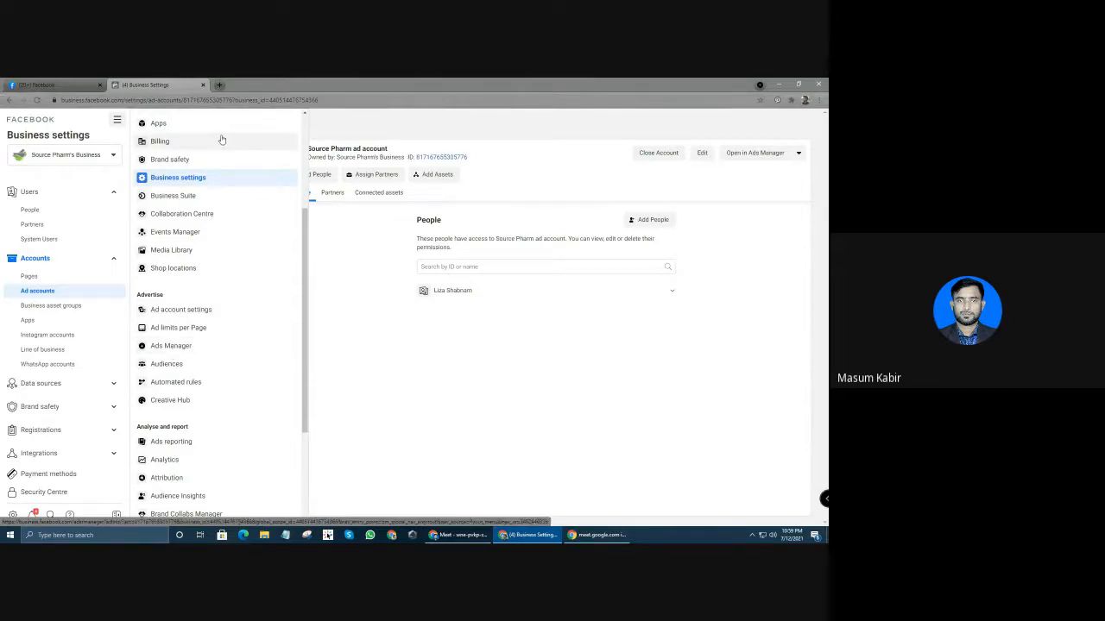
left_click(173, 353)
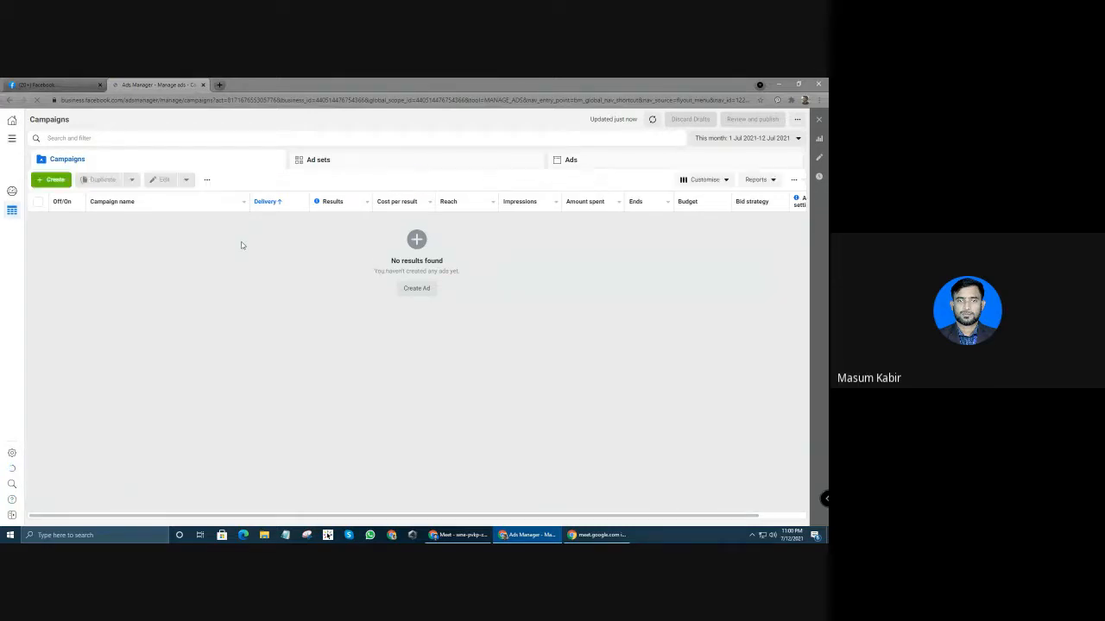
left_click(55, 85)
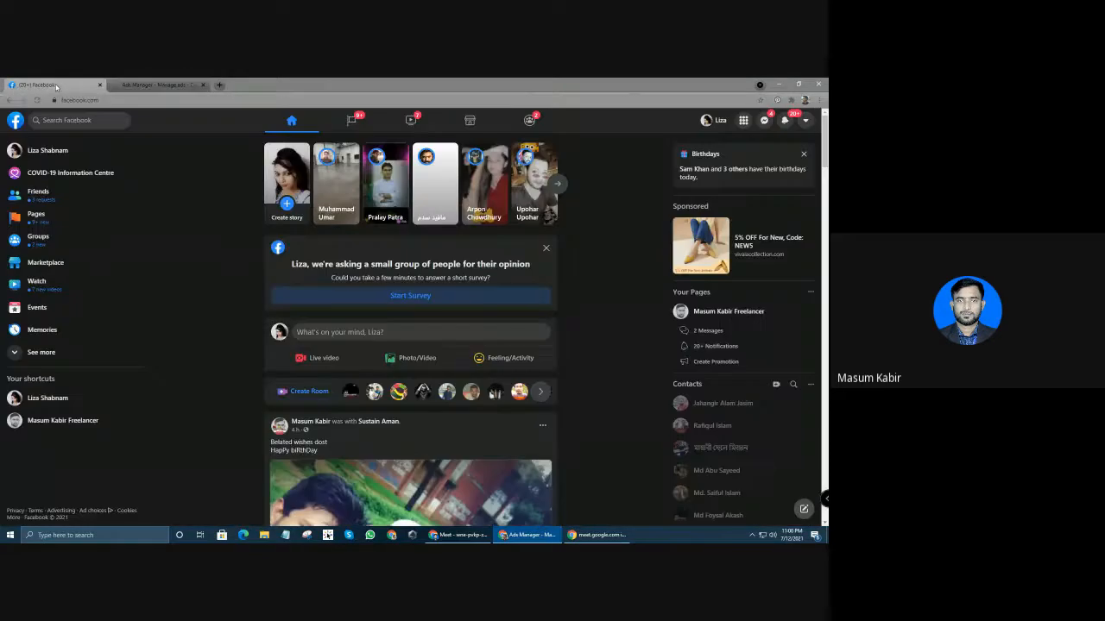
left_click(156, 85)
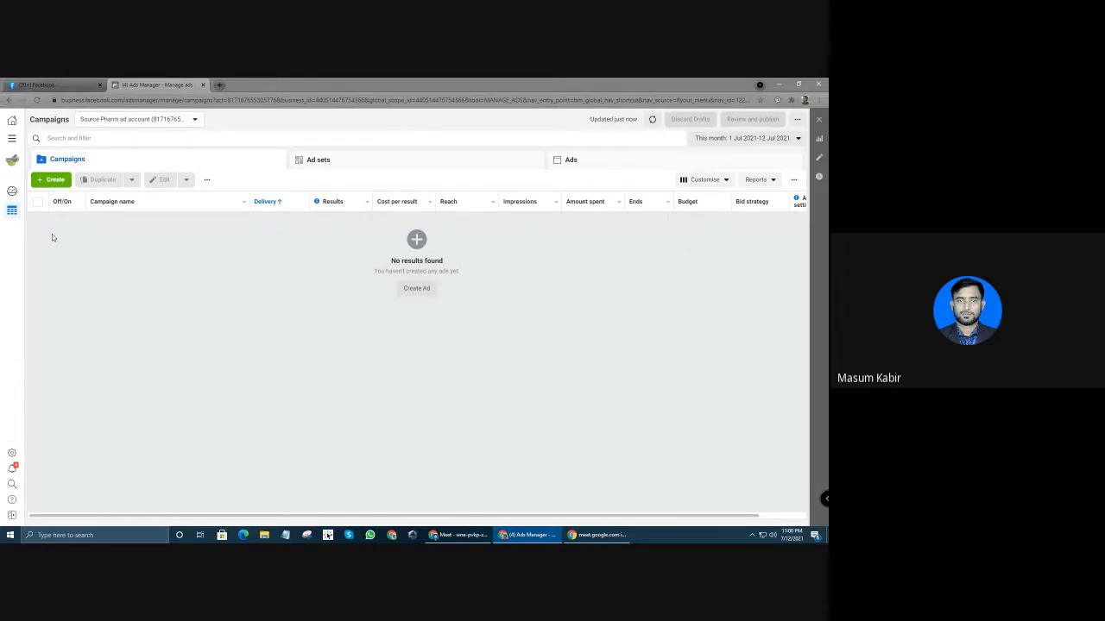
left_click(52, 182)
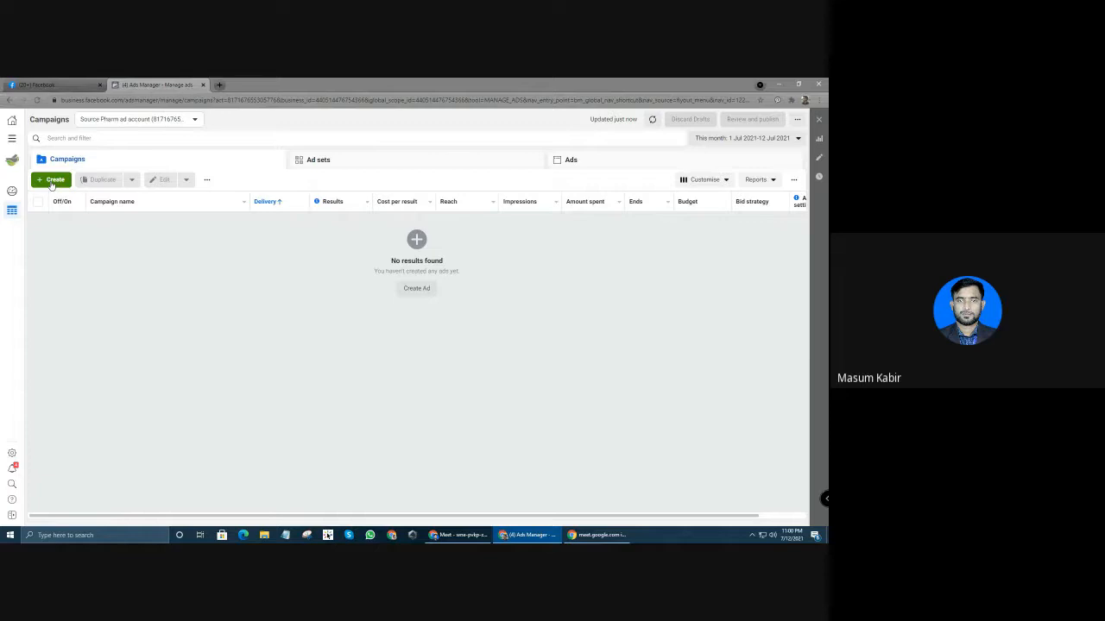
left_click(141, 101)
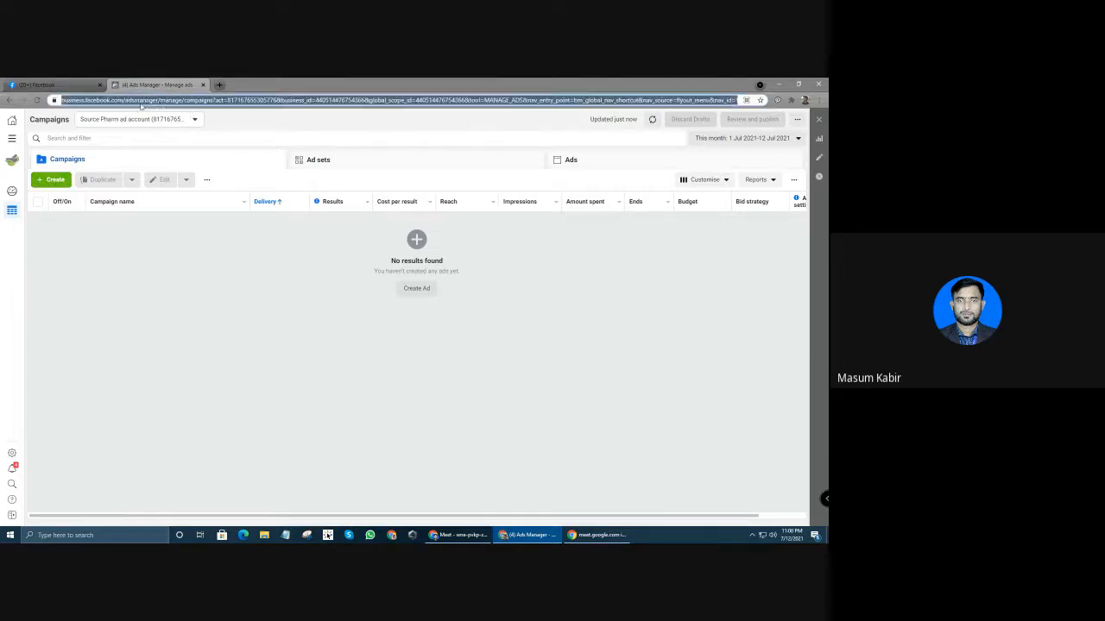
left_click(170, 101)
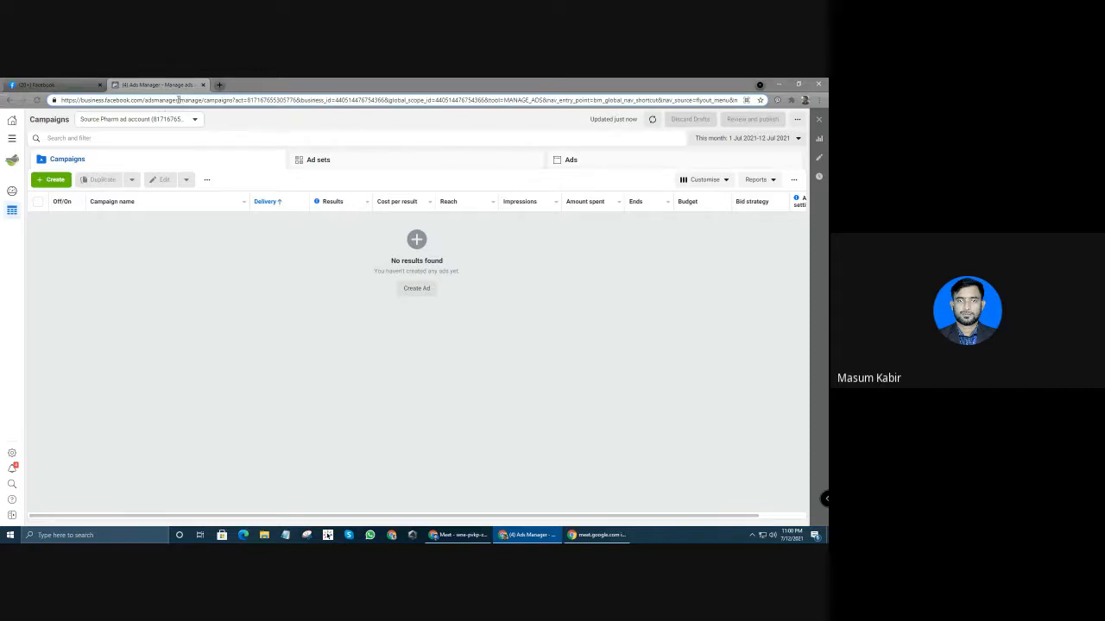
left_click_drag(178, 101, 62, 100)
key("ctrl+c")
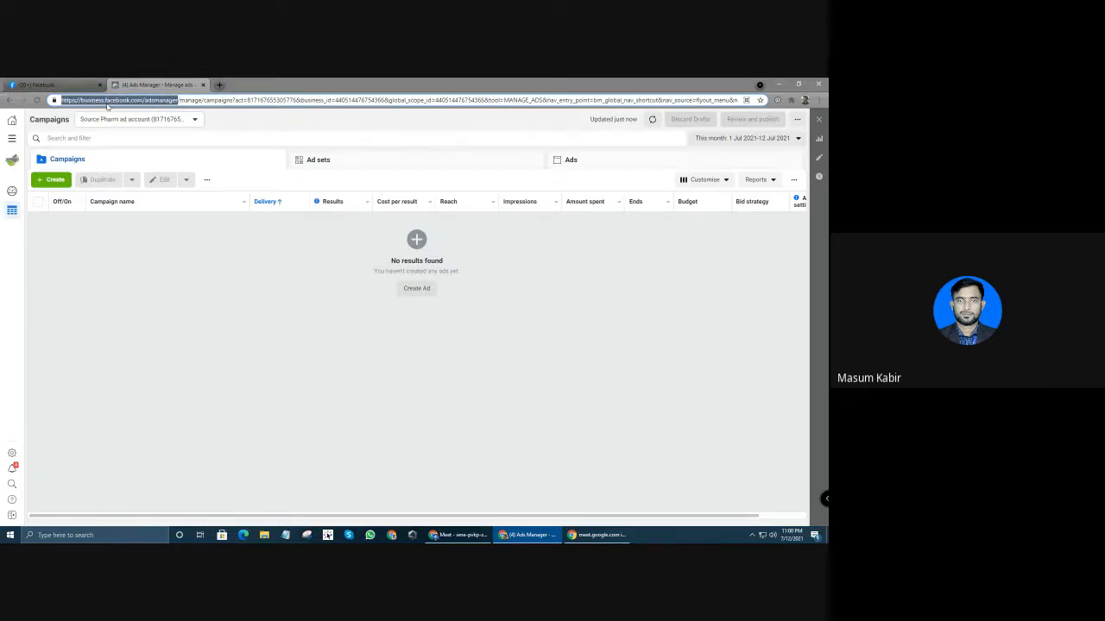
left_click(219, 85)
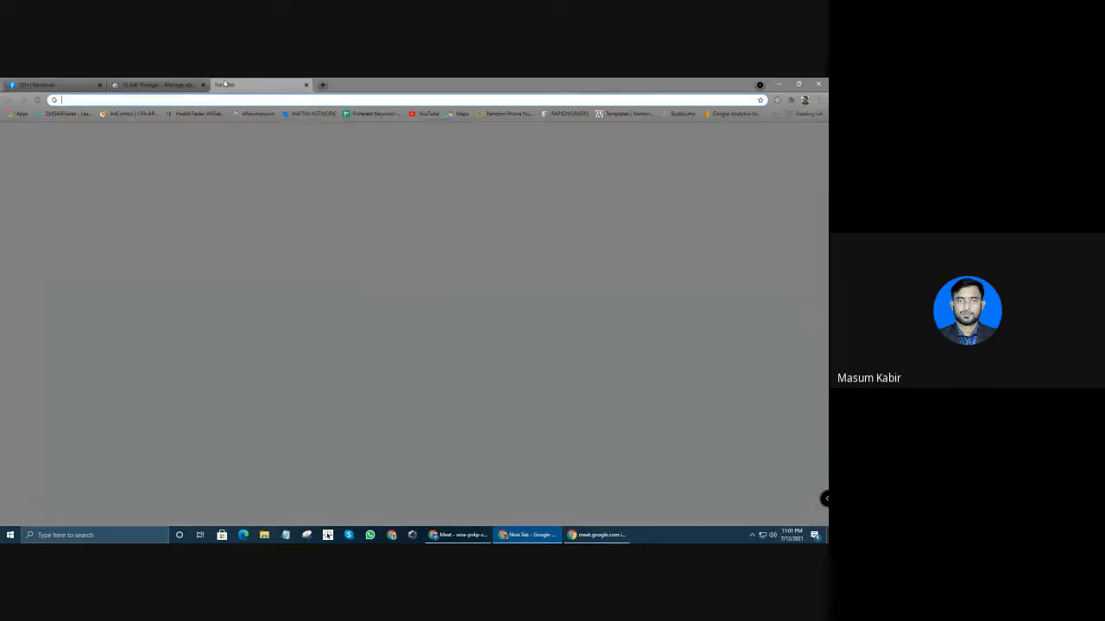
key("ctrl+v")
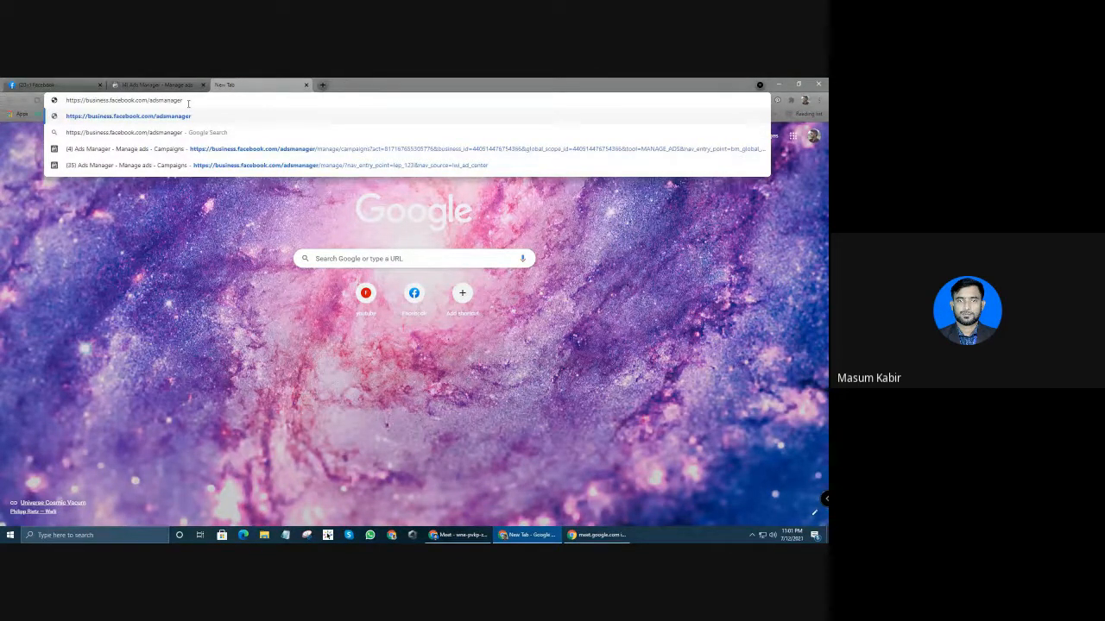
key("Return")
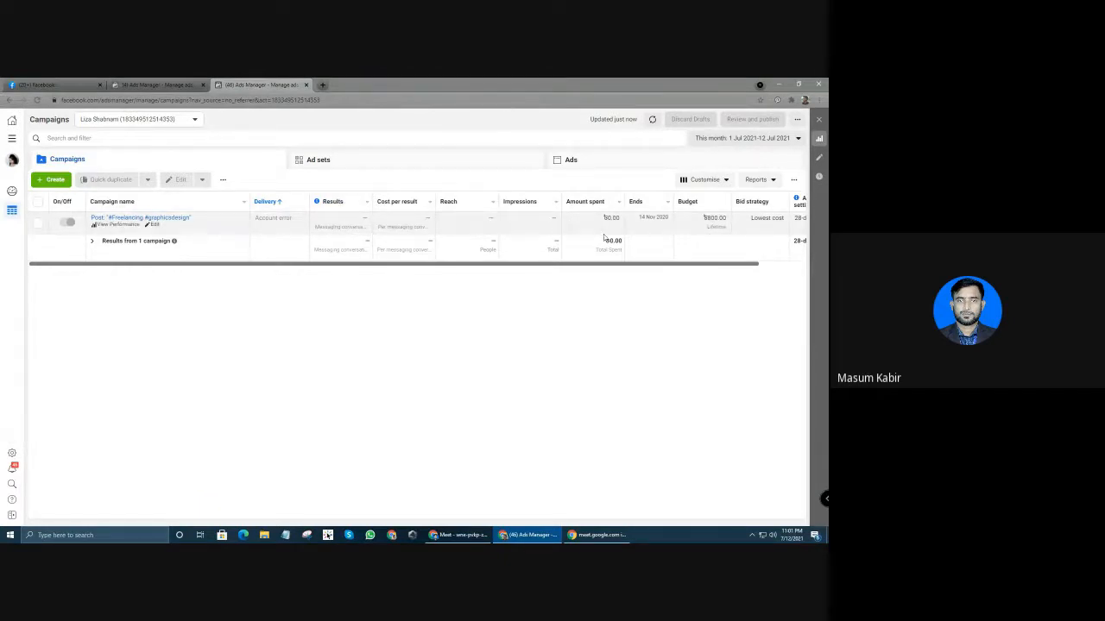
Look across the columns of the campaigns table and start creating a new campaign
left_click_drag(627, 265, 678, 267)
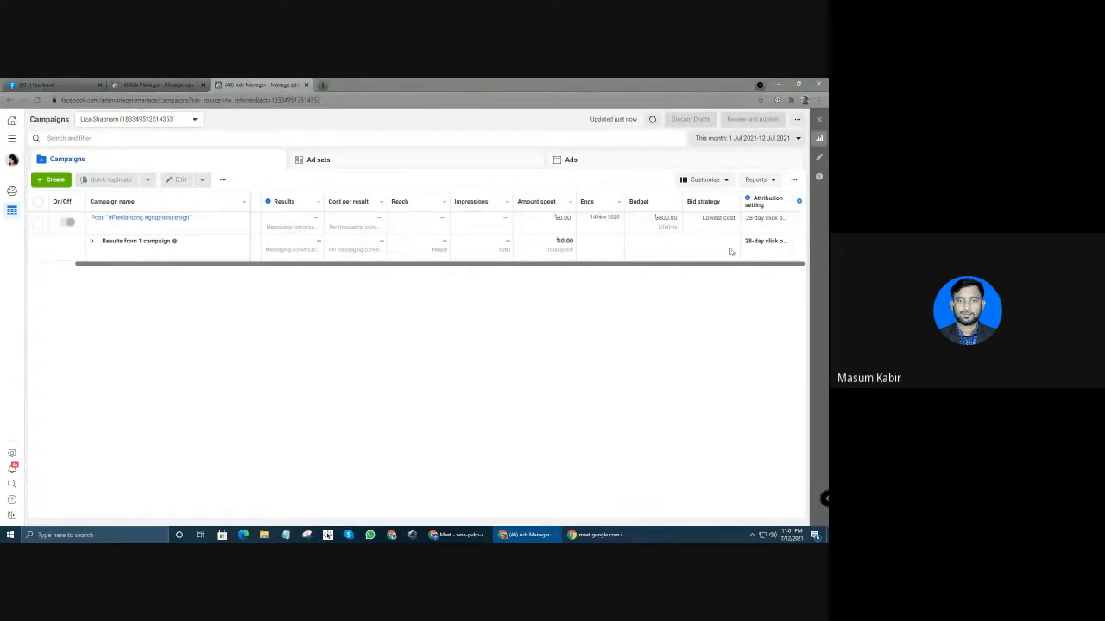
left_click_drag(710, 266, 614, 271)
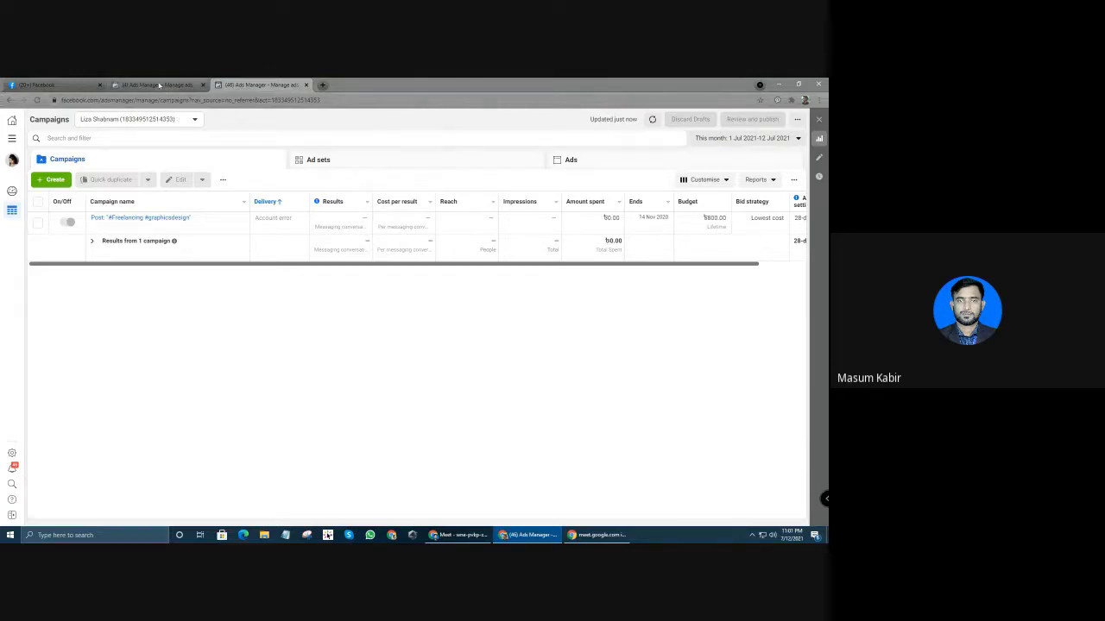
left_click(45, 186)
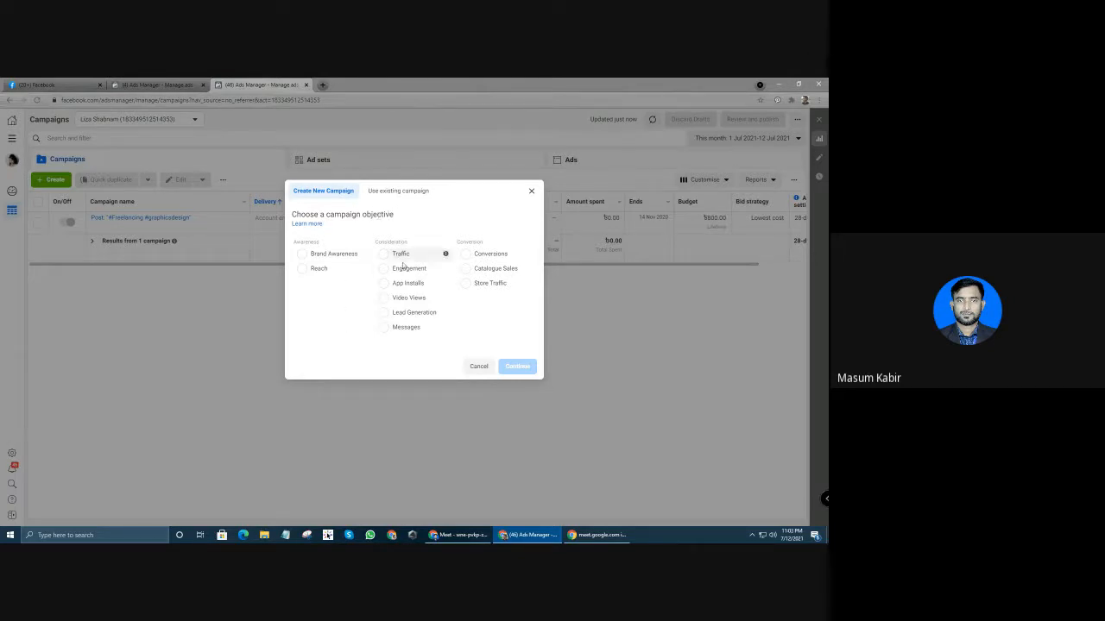
mouse_move(469, 271)
mouse_move(446, 256)
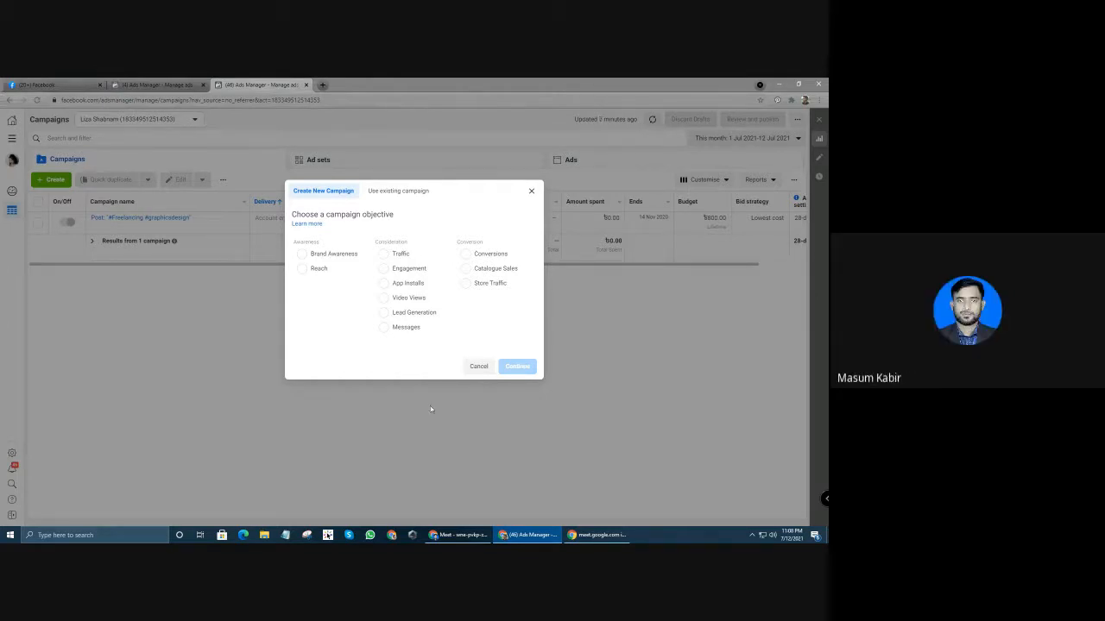
Preview the Reach, Messages and Engagement campaign objectives, choosing Page Likes as the engagement type
left_click(301, 269)
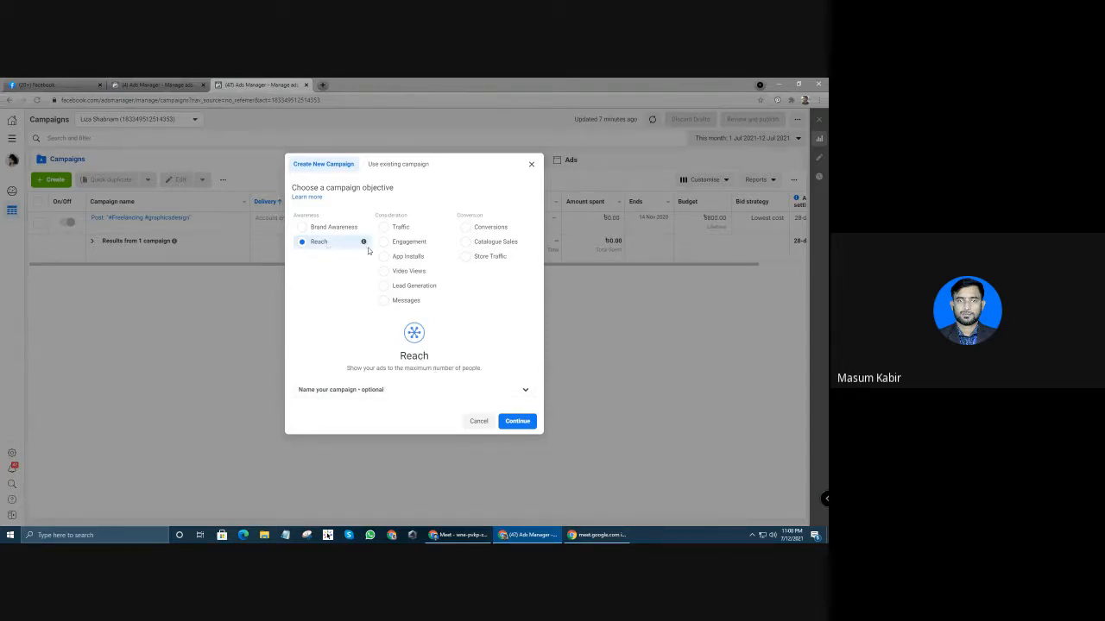
left_click(442, 300)
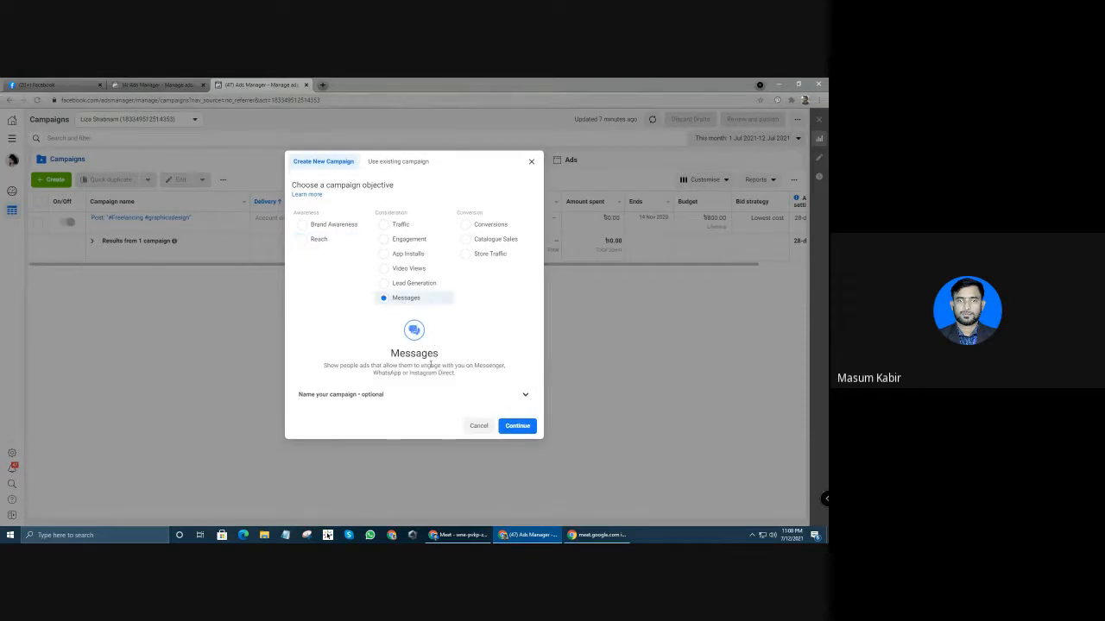
left_click(418, 269)
left_click(404, 242)
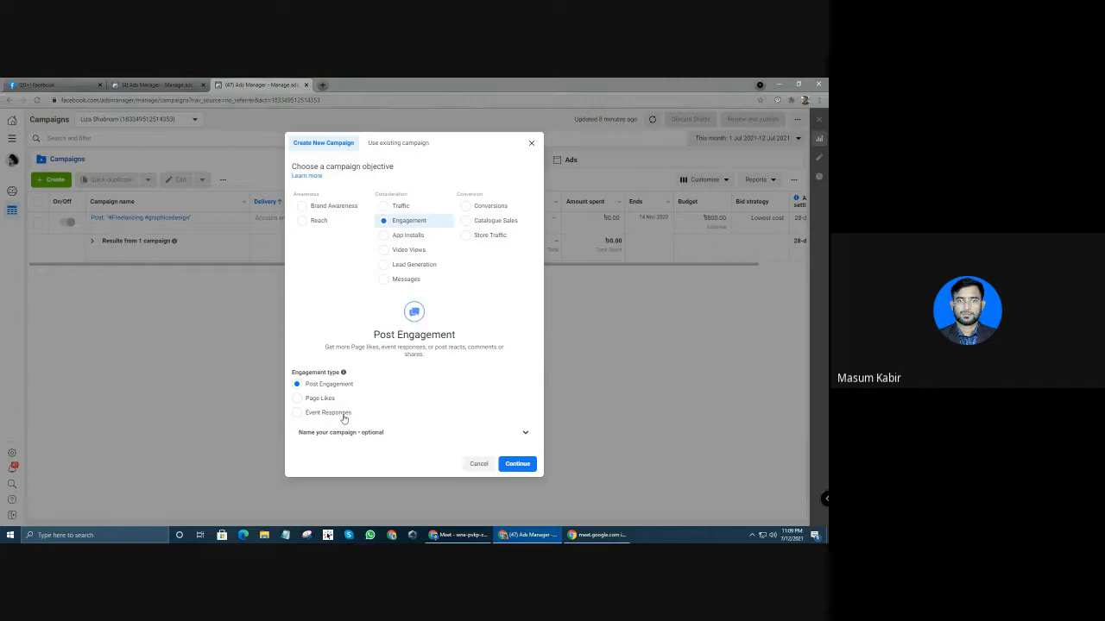
left_click(298, 398)
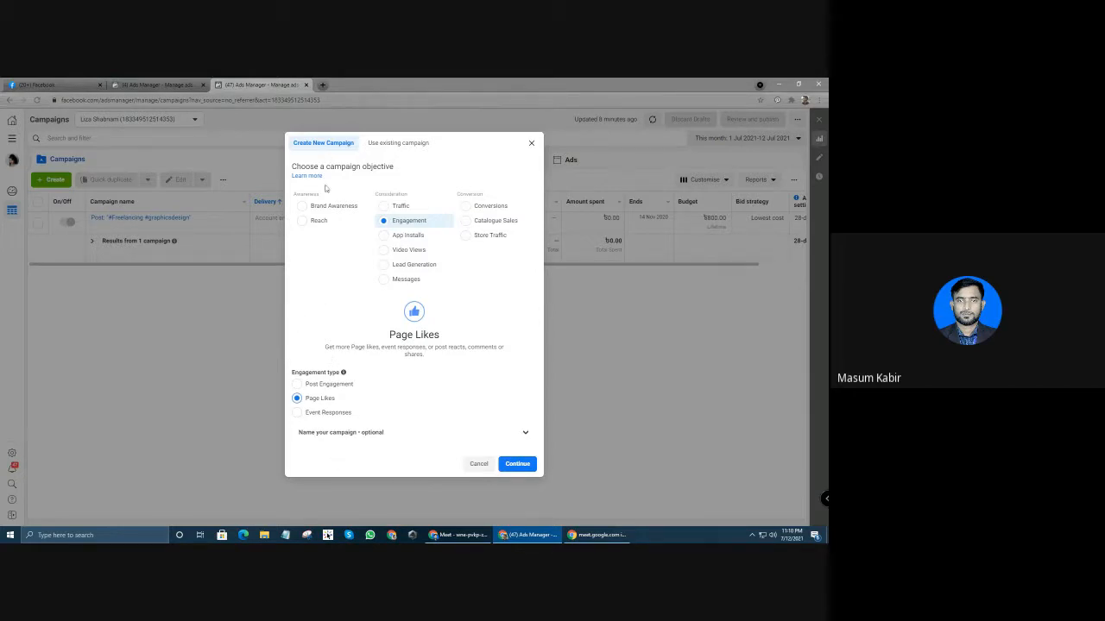
Create the new campaign with the Reach objective and name it "Short course campaign"
left_click(308, 224)
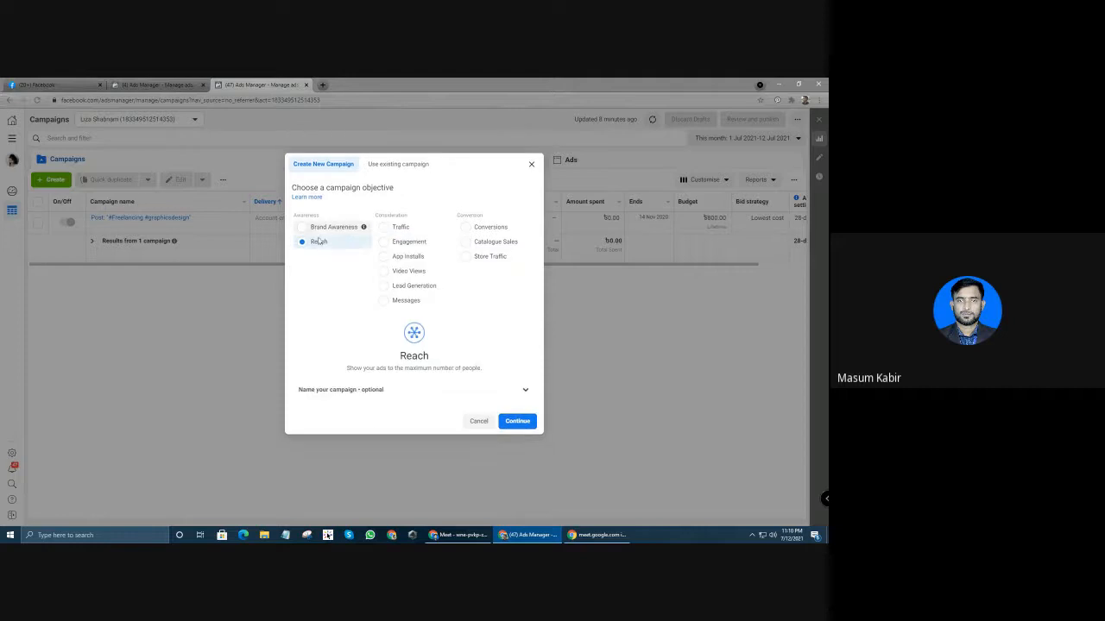
left_click(518, 428)
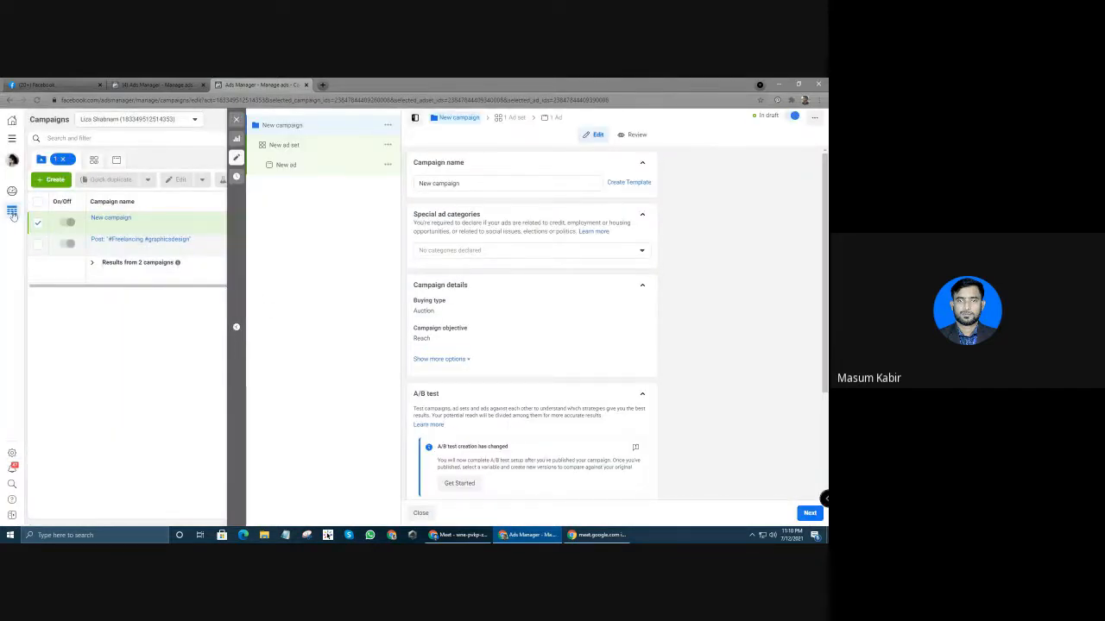
triple_click(468, 181)
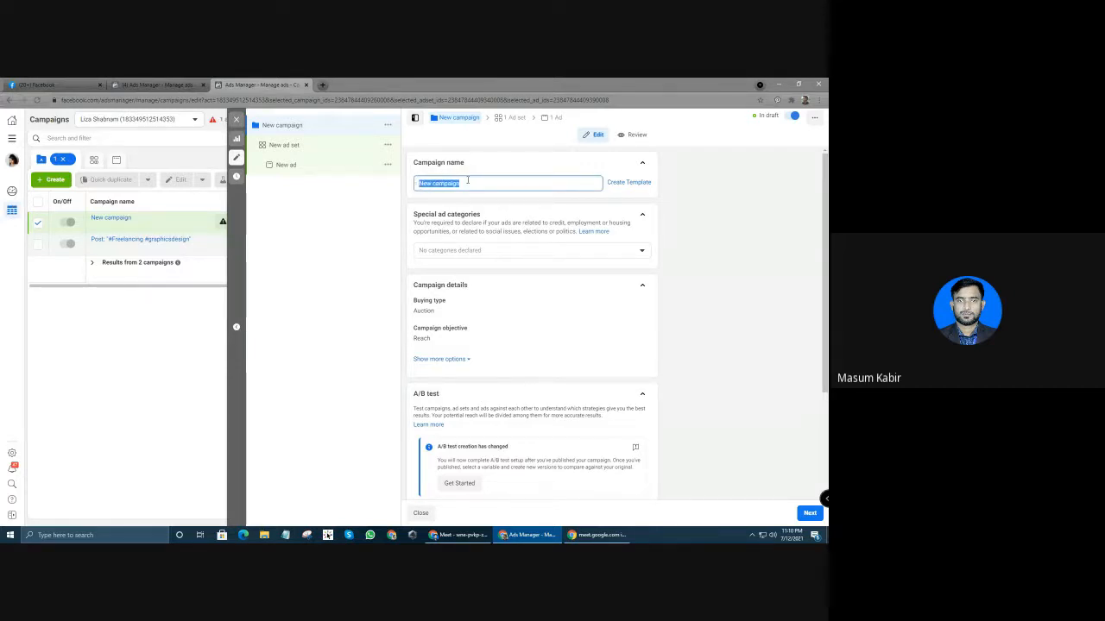
type("Sh")
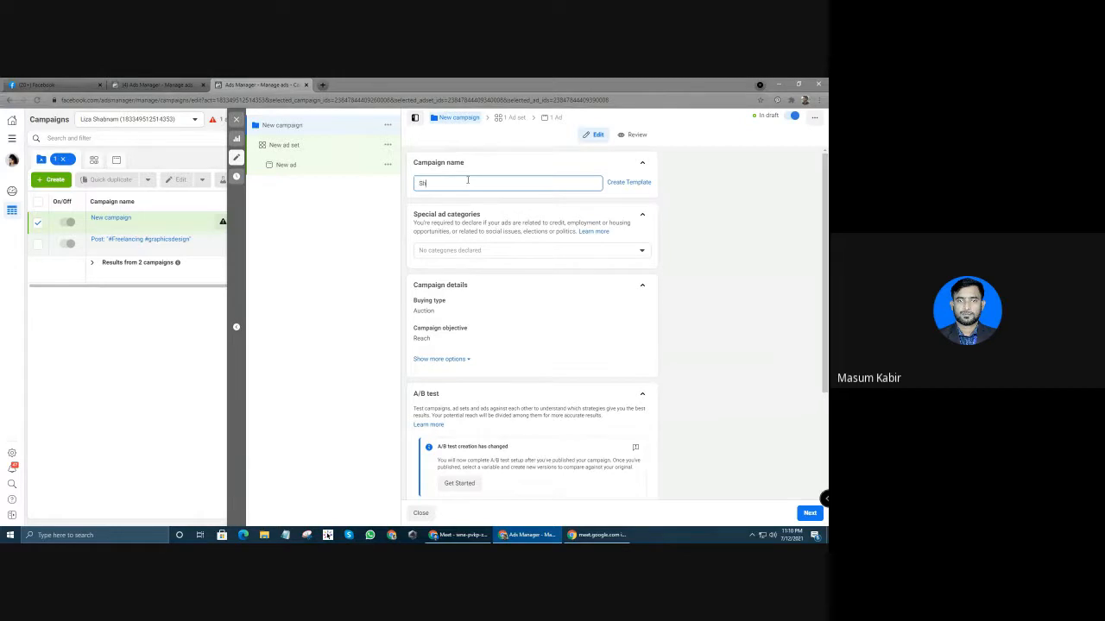
type("ort ")
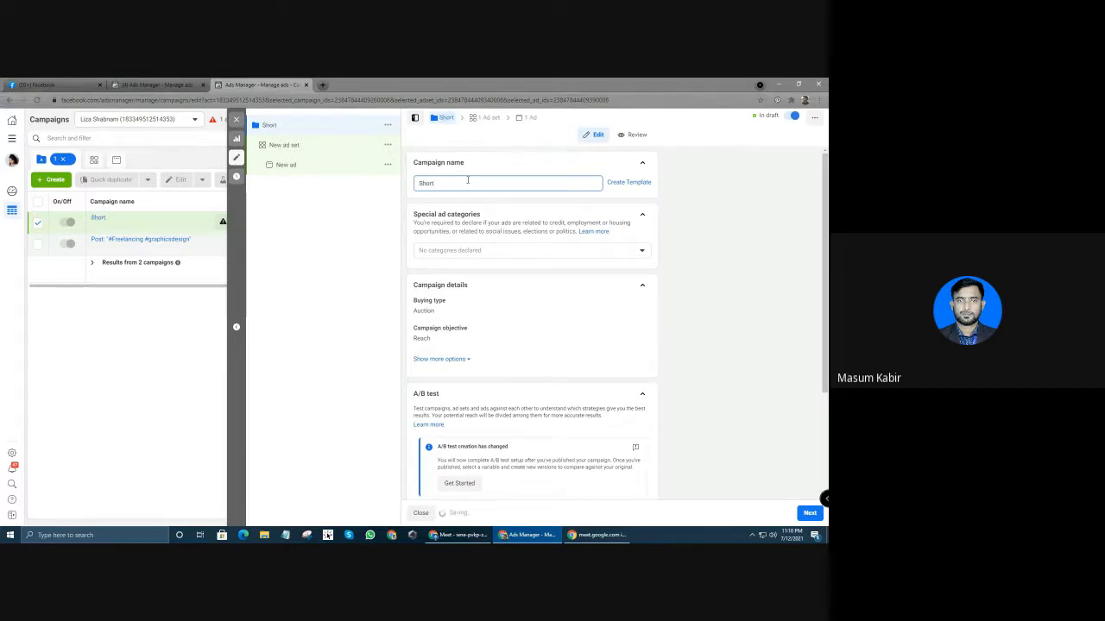
type("course s")
type("ampaig")
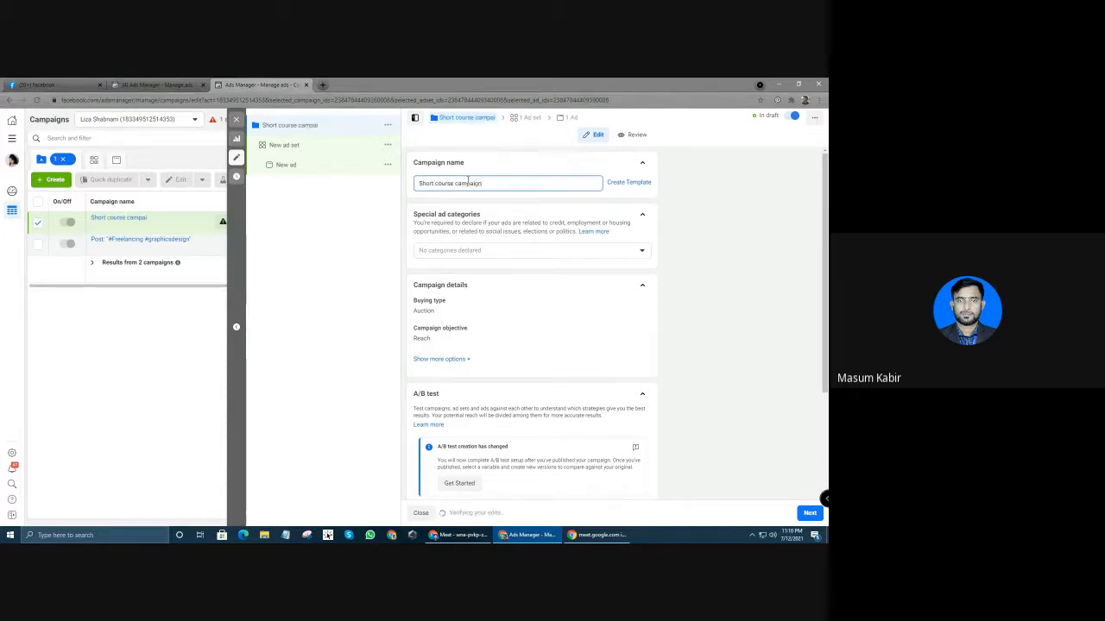
type("n")
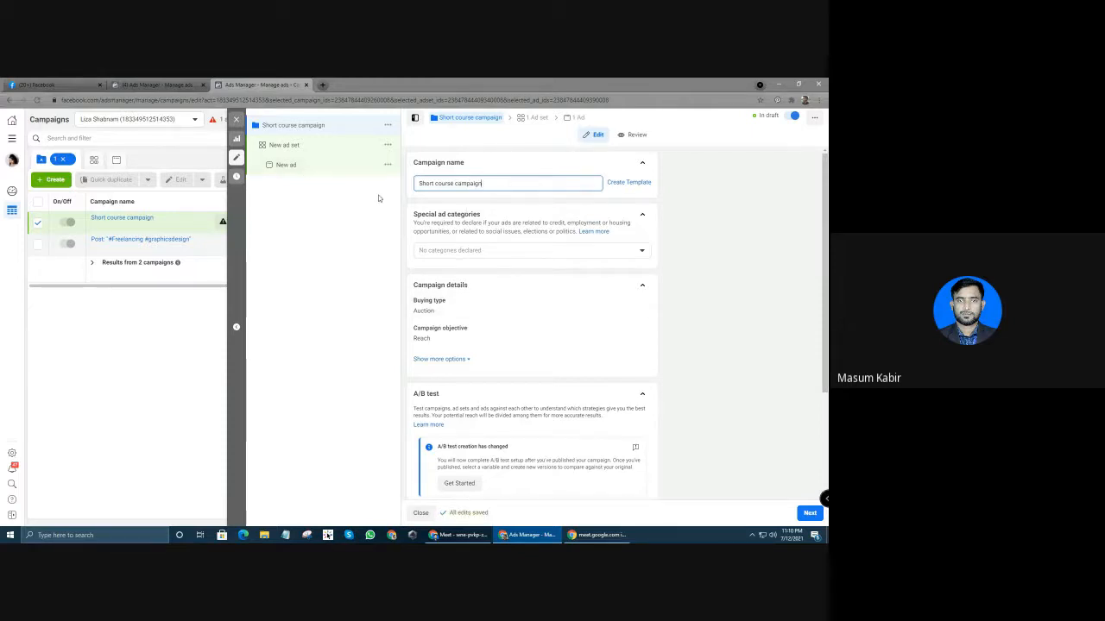
Review the special ad categories available for the campaign and leave none declared
left_click(428, 206)
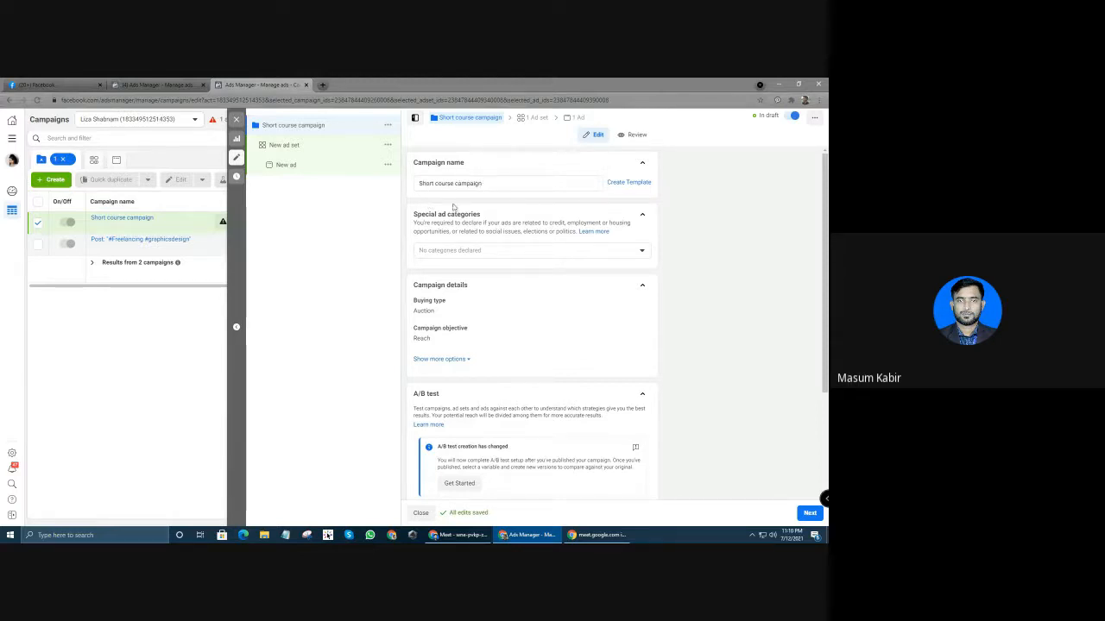
scroll(443, 269, "down", 1)
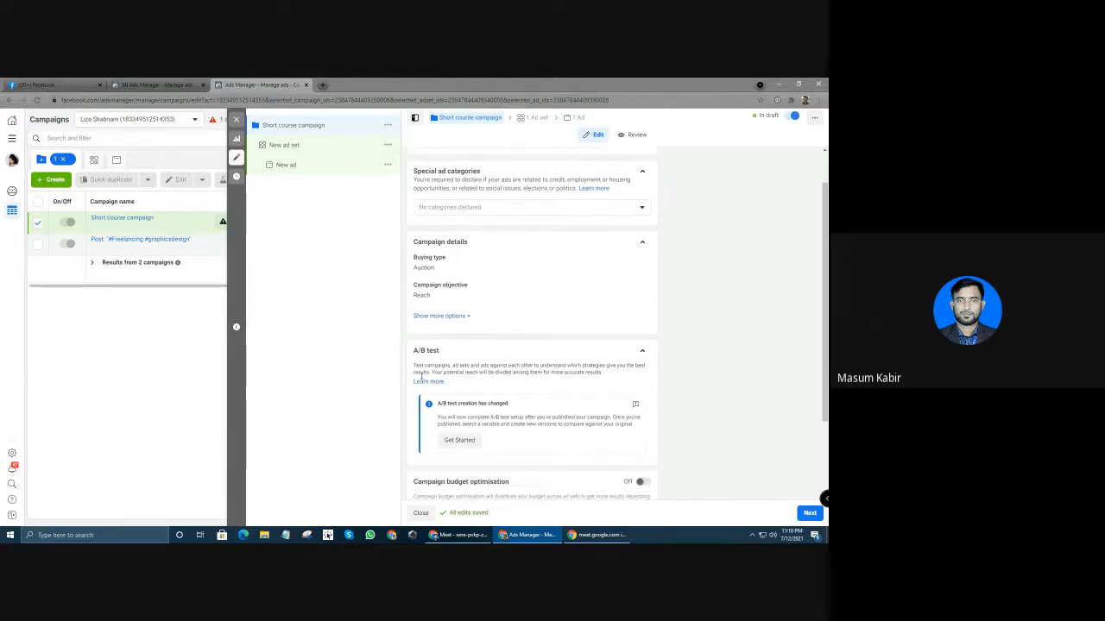
left_click(634, 207)
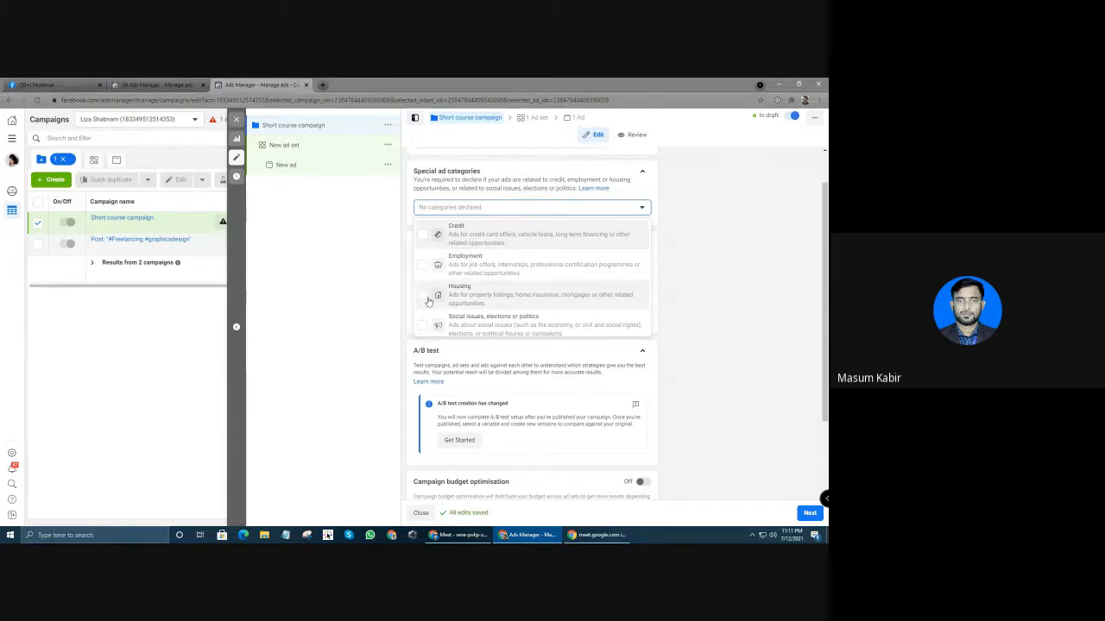
scroll(440, 302, "down", 1)
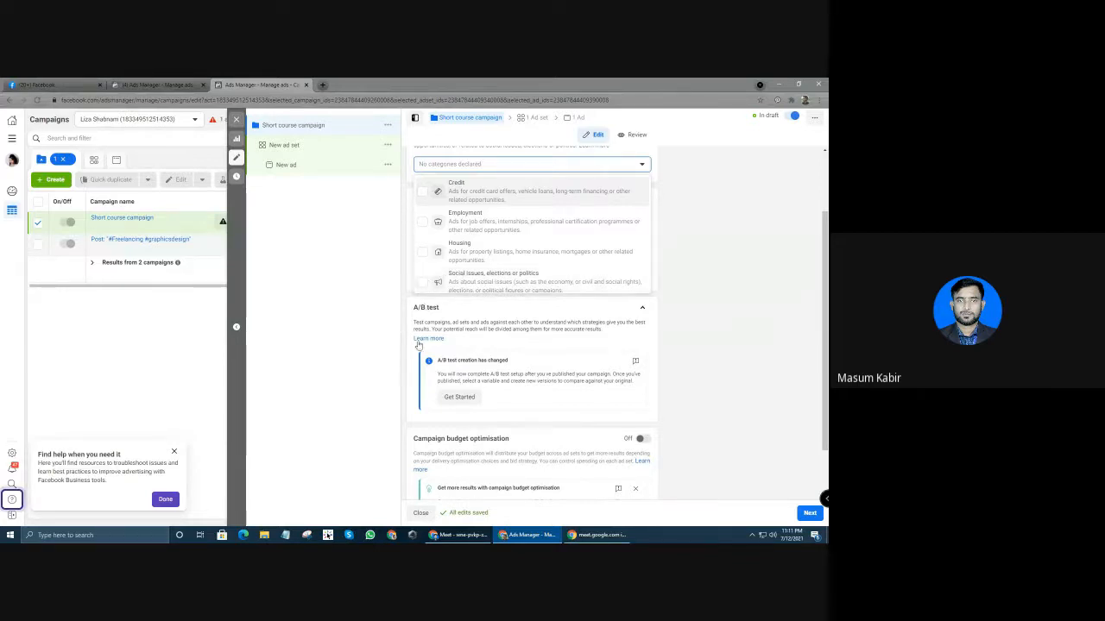
scroll(436, 281, "up", 1)
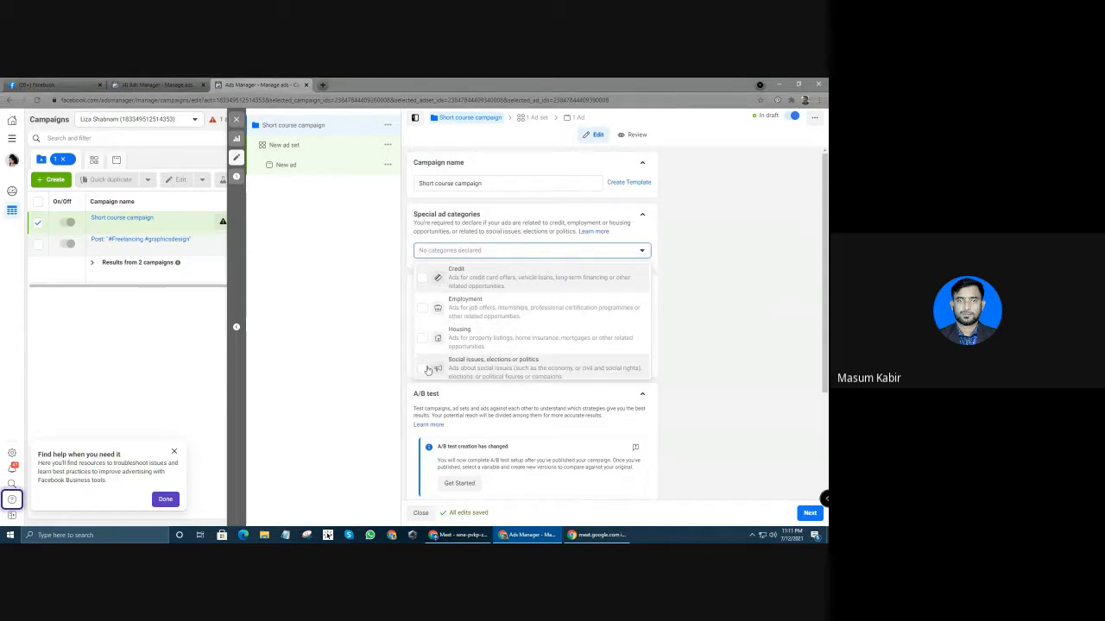
left_click(409, 231)
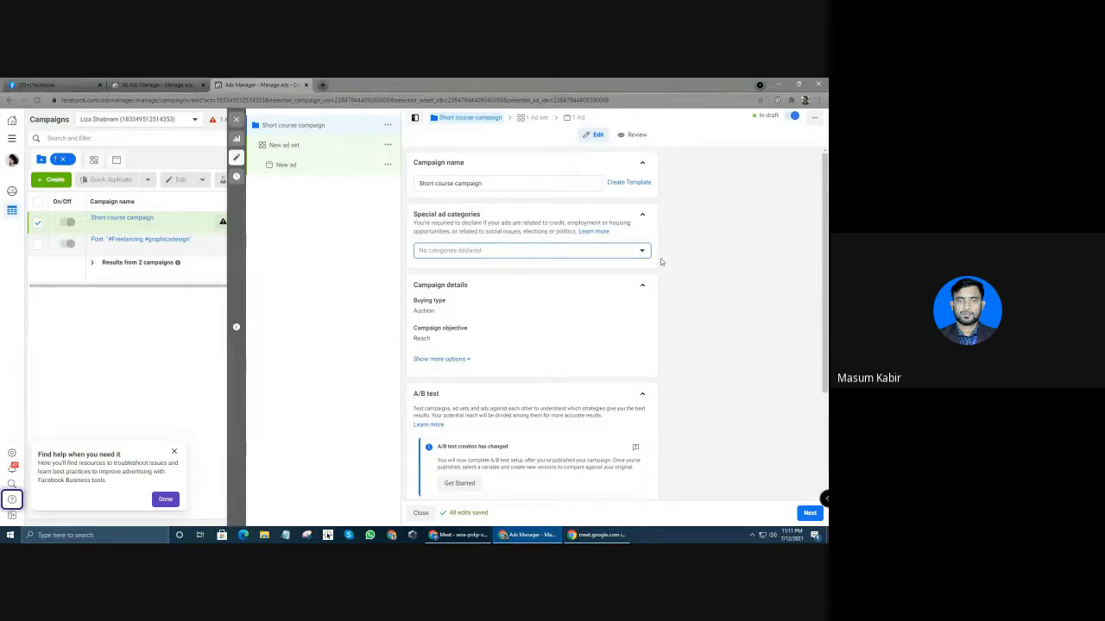
Open the campaign's buying type and objective for editing and examine the available choices
scroll(500, 279, "down", 2)
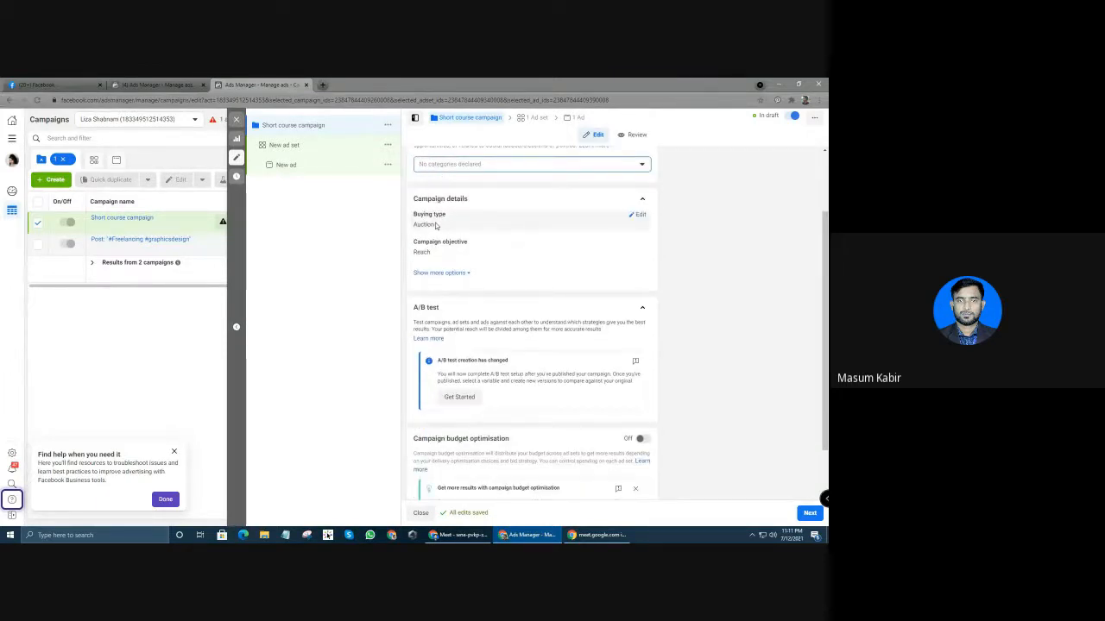
left_click(640, 215)
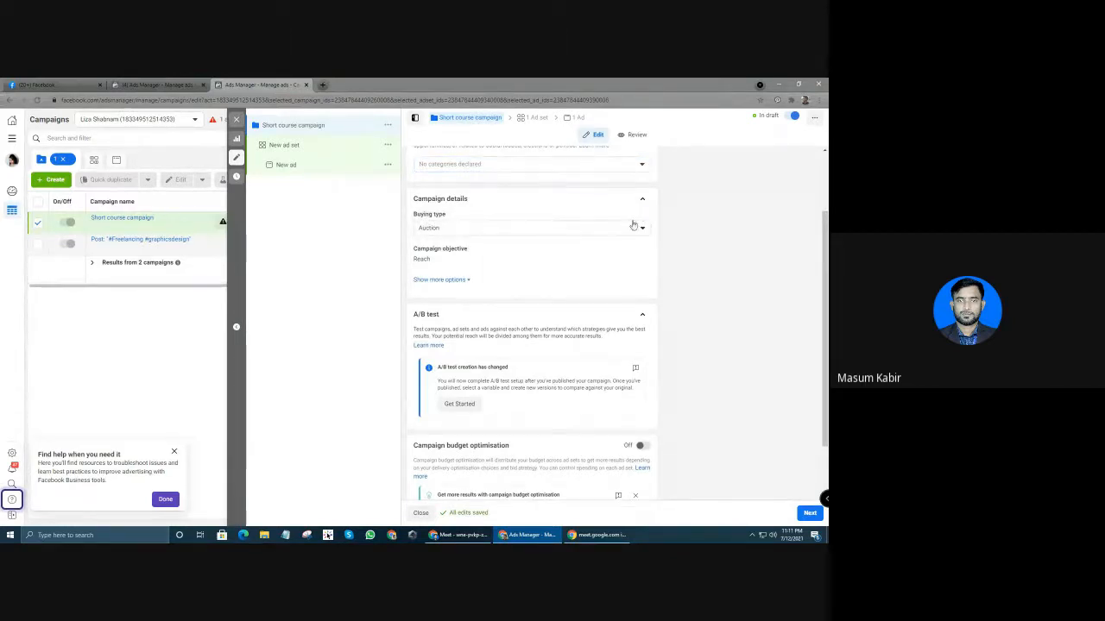
left_click(634, 231)
left_click(633, 230)
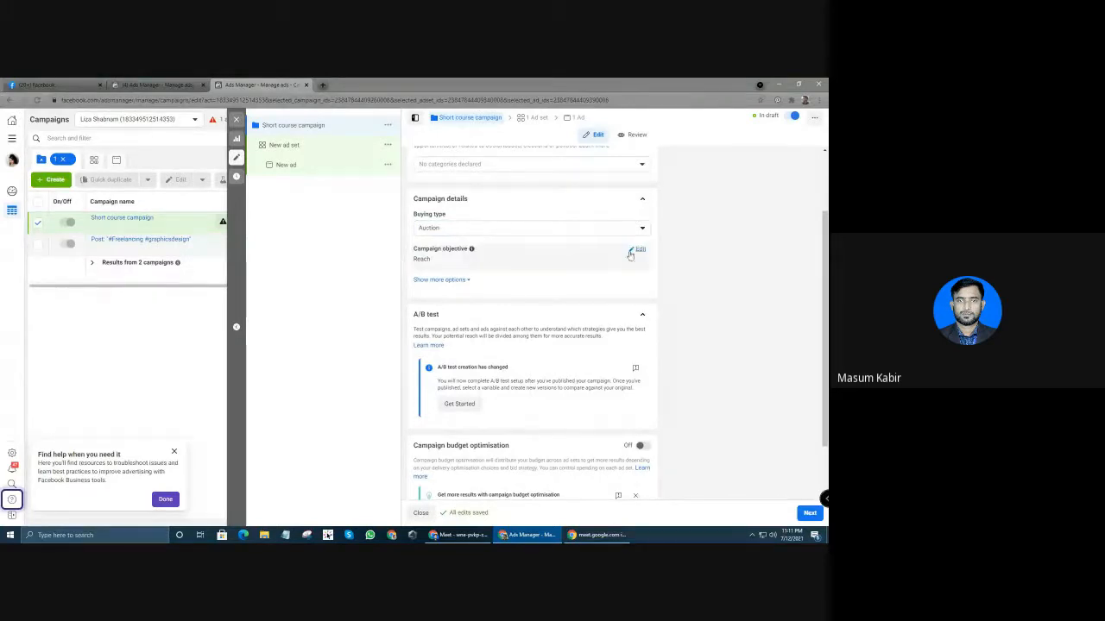
left_click(640, 252)
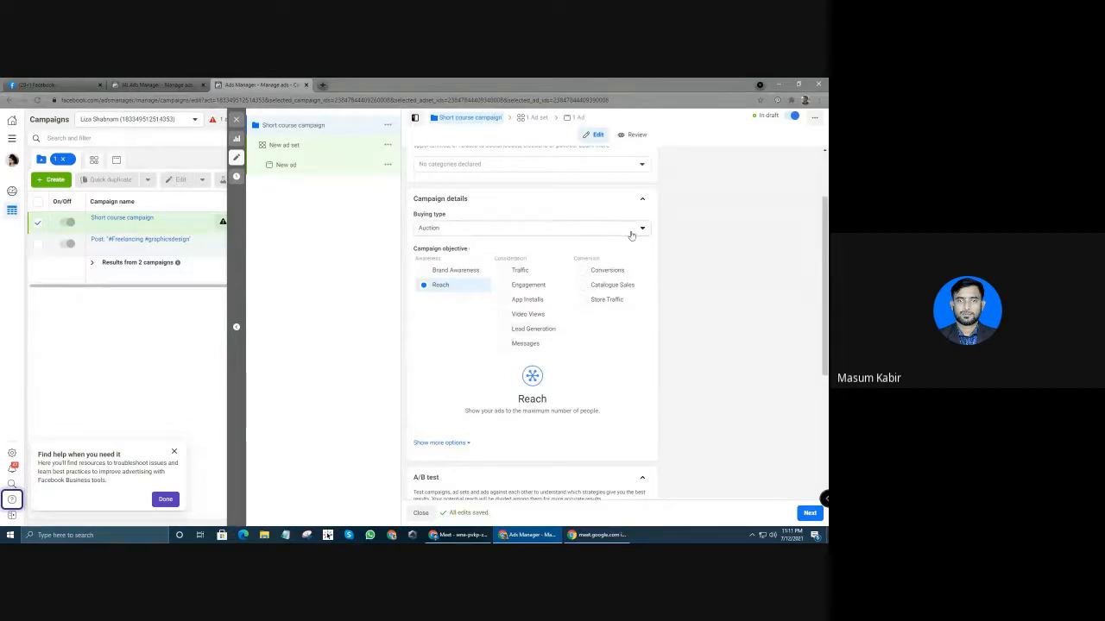
Expand the additional campaign details to examine the optional campaign spending limit, then collapse them again
scroll(620, 354, "down", 2)
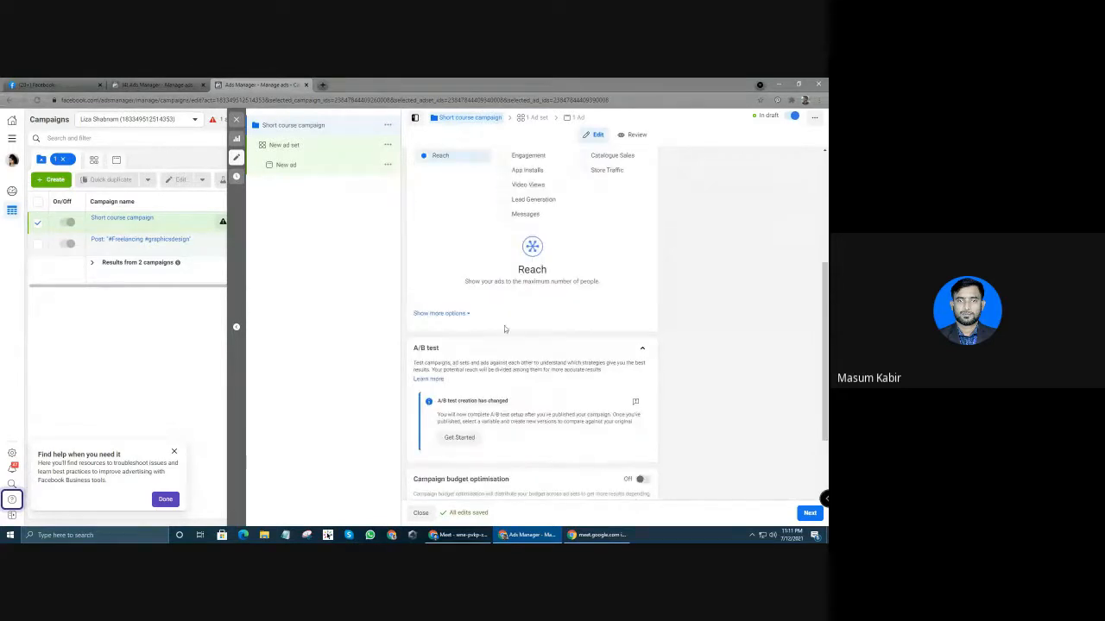
left_click(442, 314)
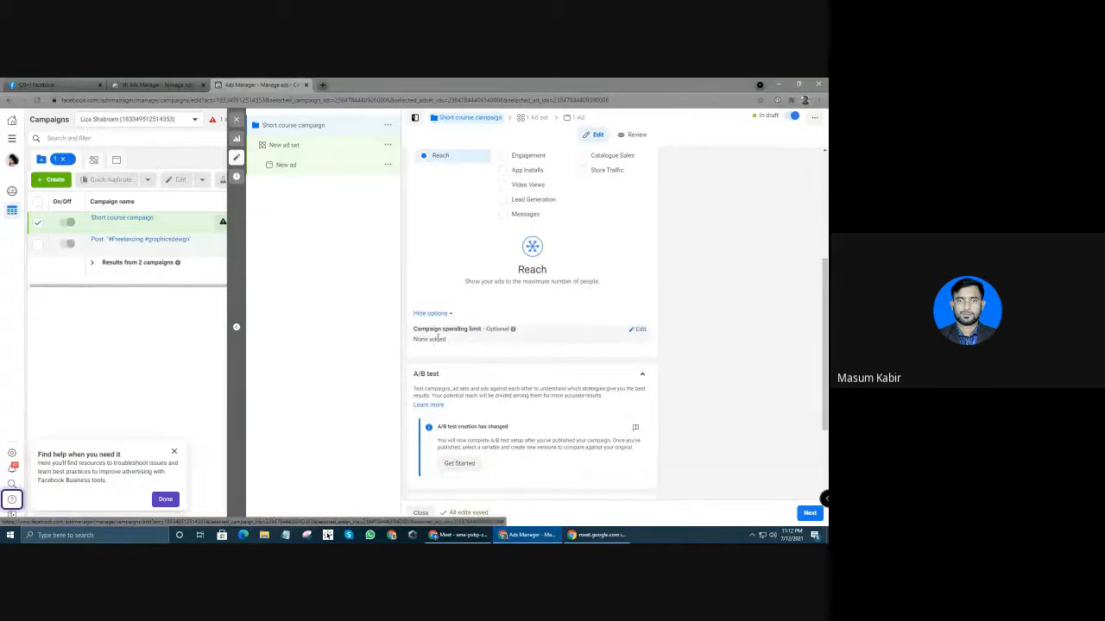
scroll(436, 302, "down", 1)
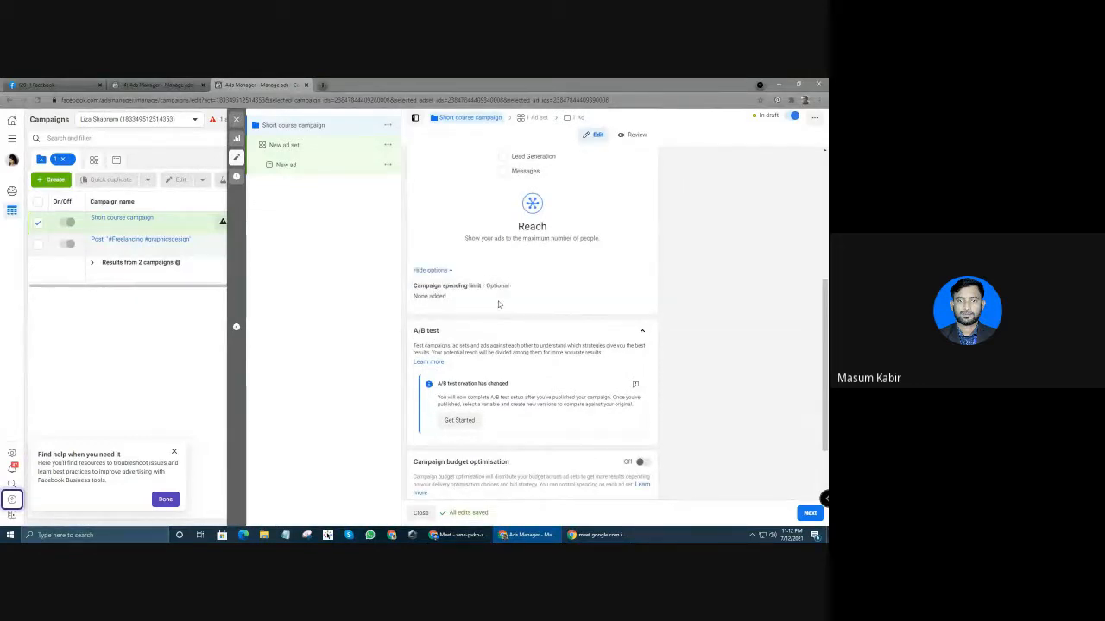
mouse_move(488, 297)
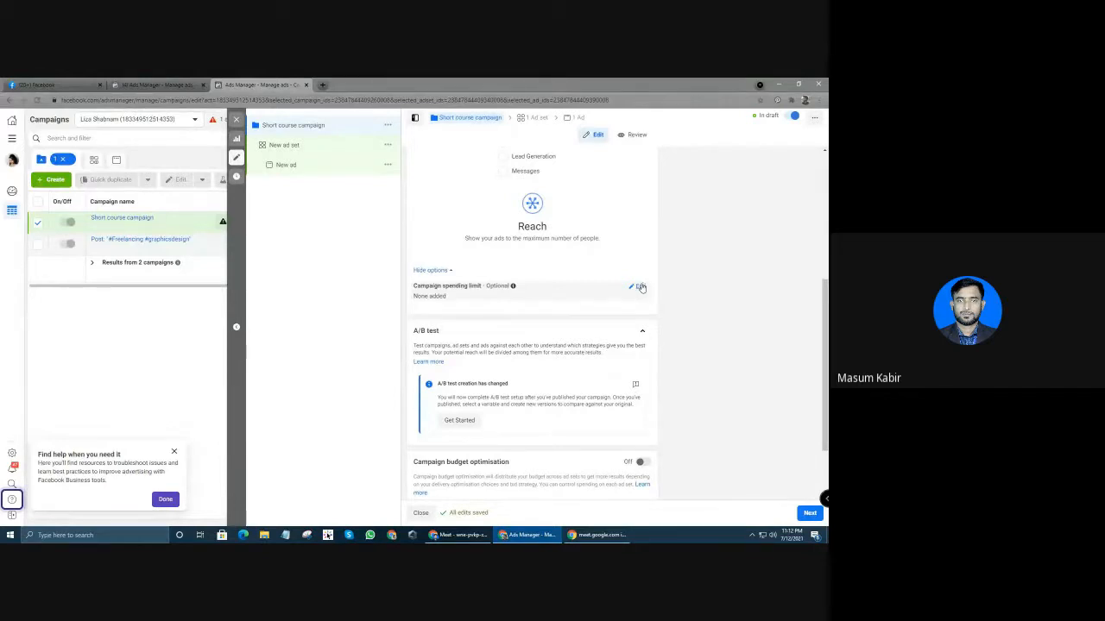
scroll(552, 419, "down", 1)
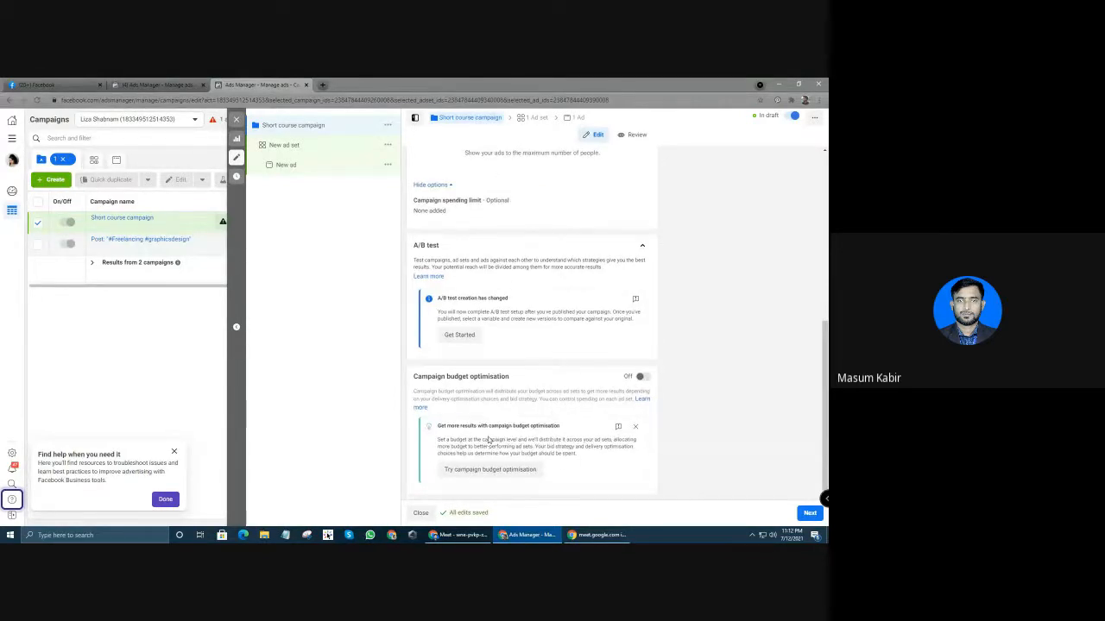
scroll(488, 441, "up", 3)
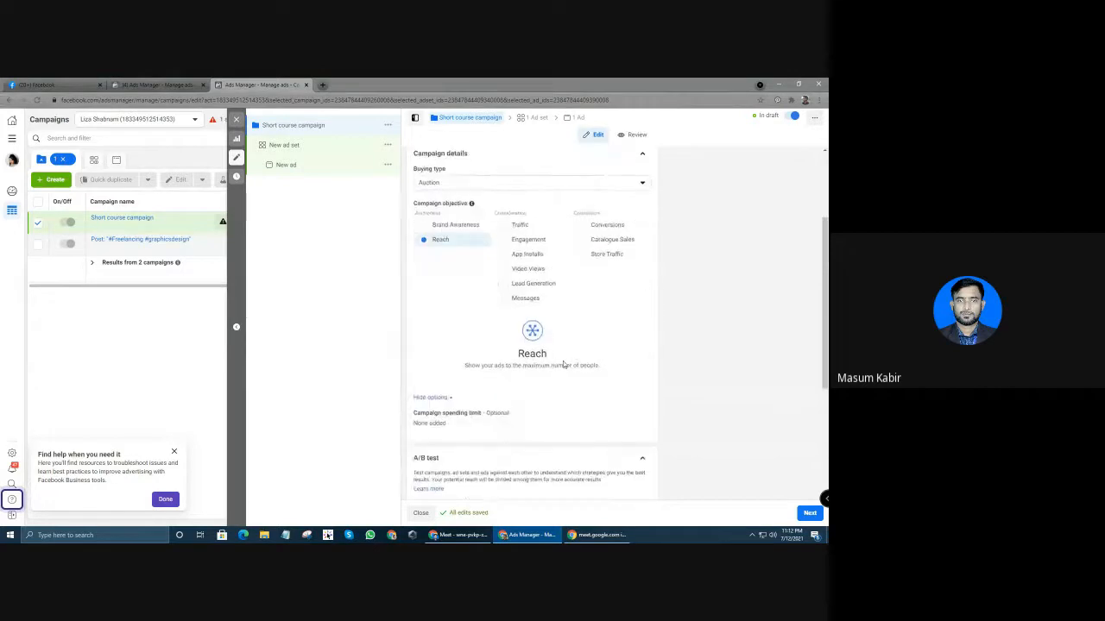
scroll(552, 363, "down", 2)
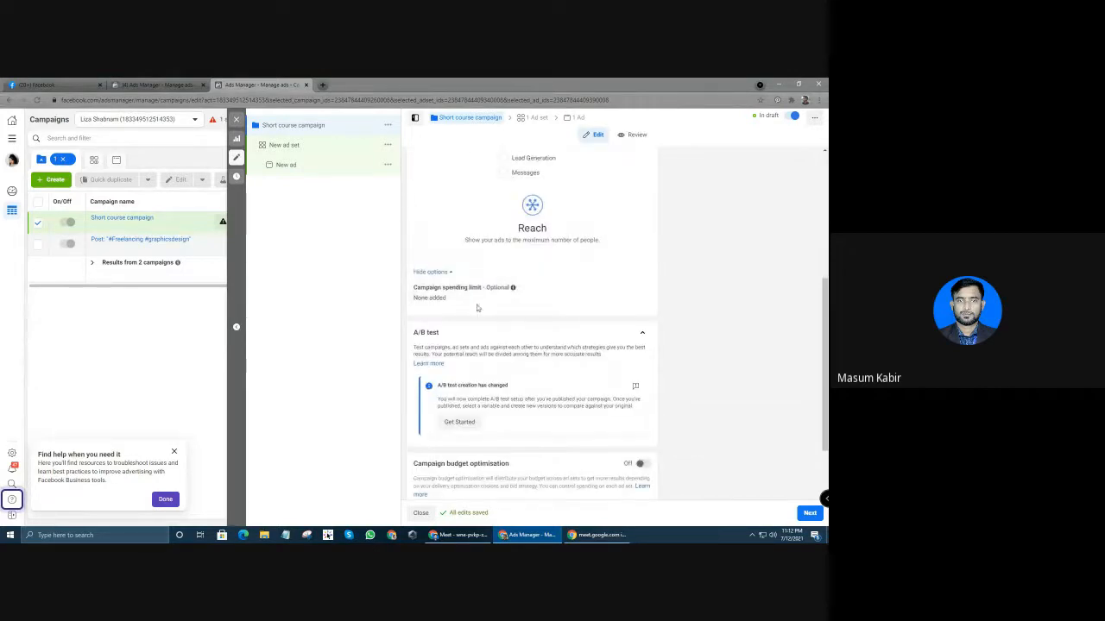
scroll(466, 327, "up", 1)
left_click(430, 356)
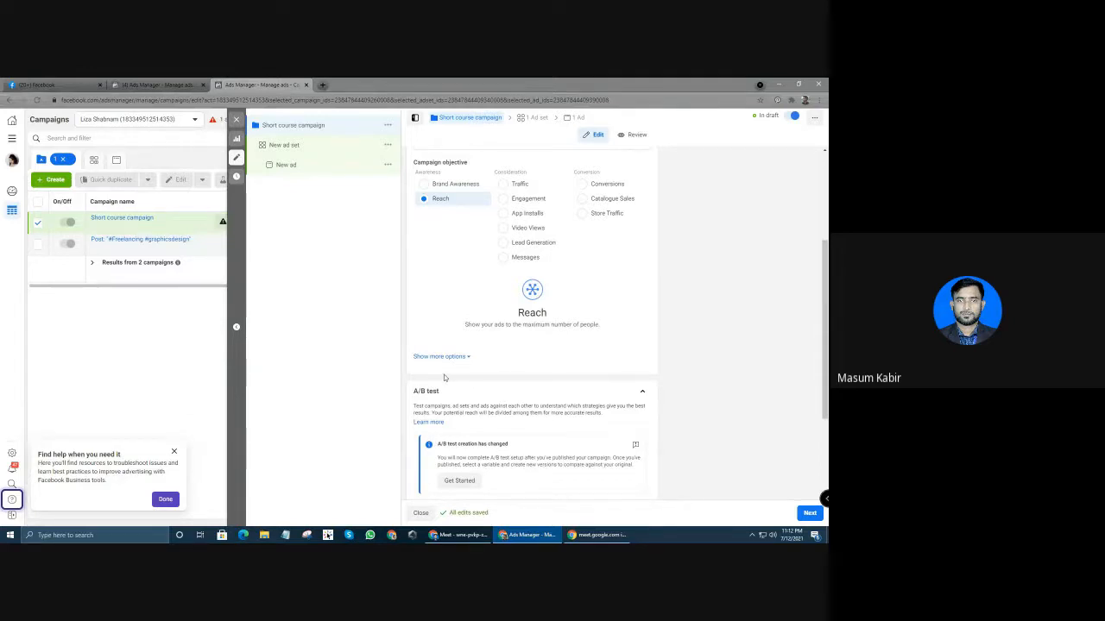
Look over the A/B test section and turn on campaign budget optimisation for the campaign
scroll(443, 377, "down", 2)
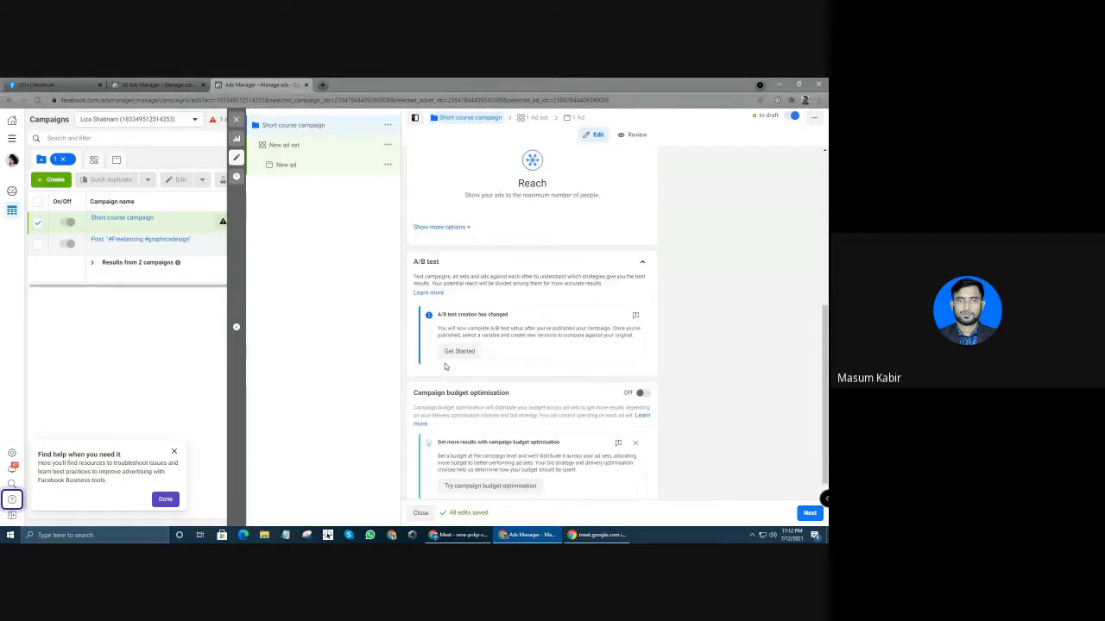
scroll(452, 270, "down", 1)
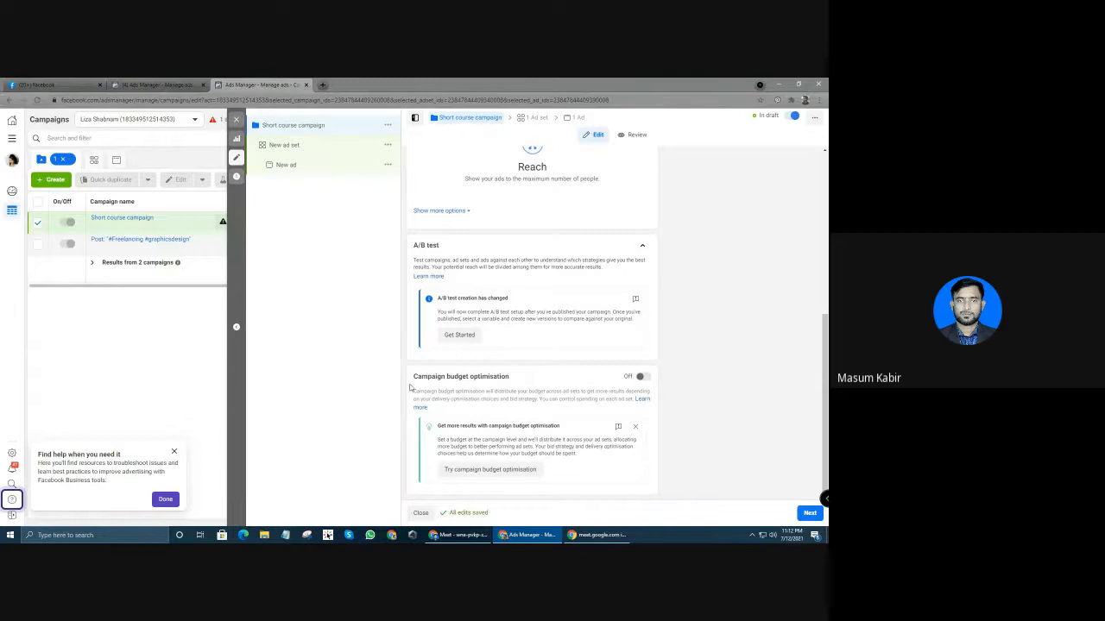
left_click(643, 377)
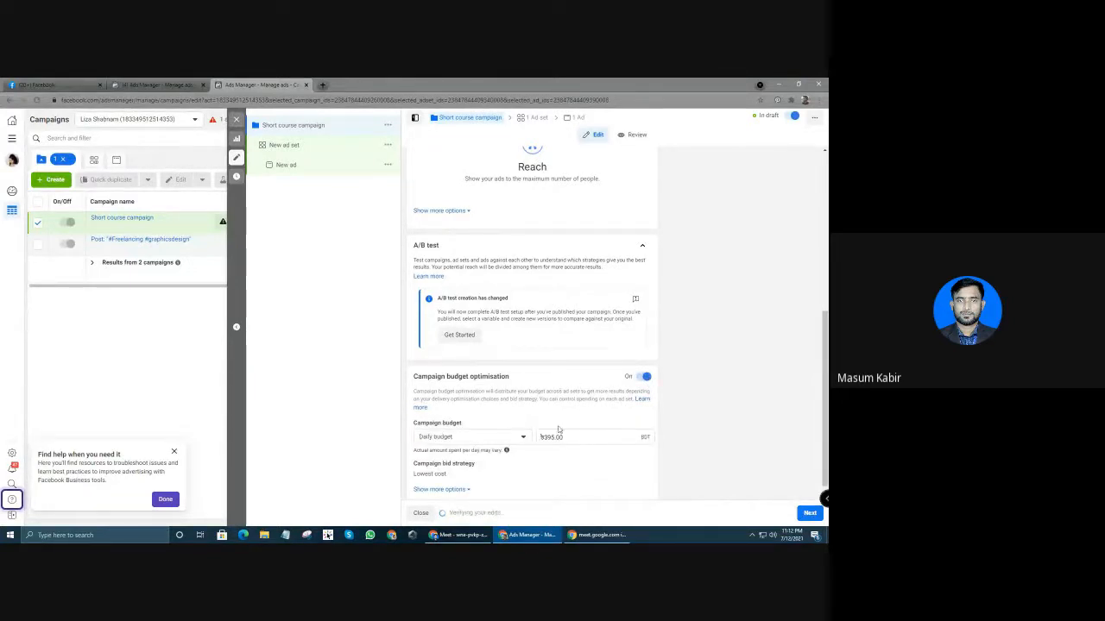
left_click(639, 378)
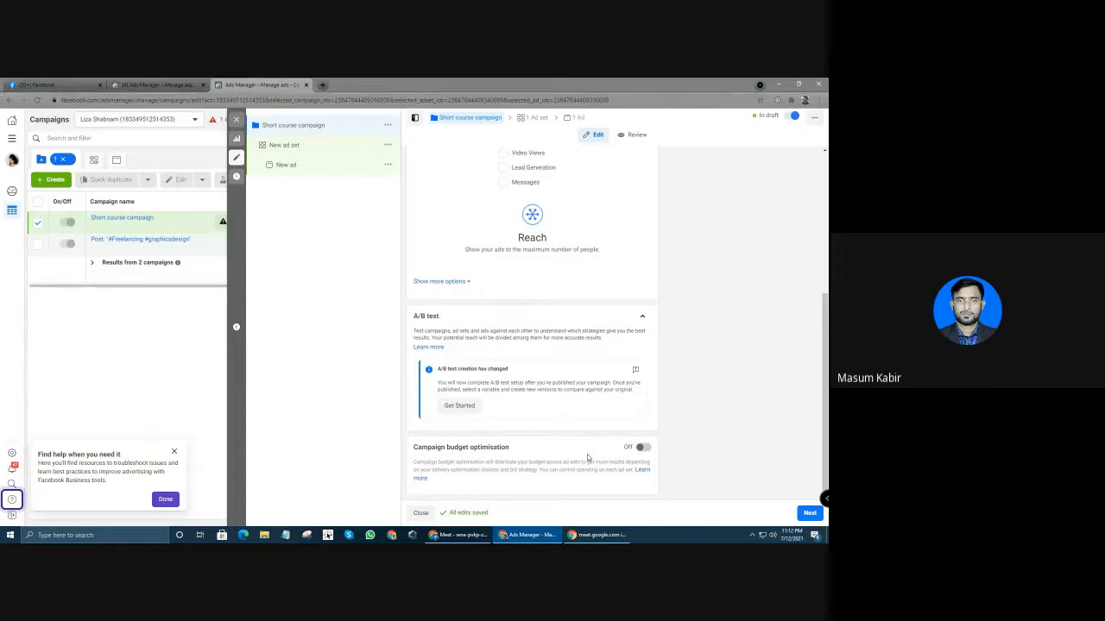
left_click(643, 448)
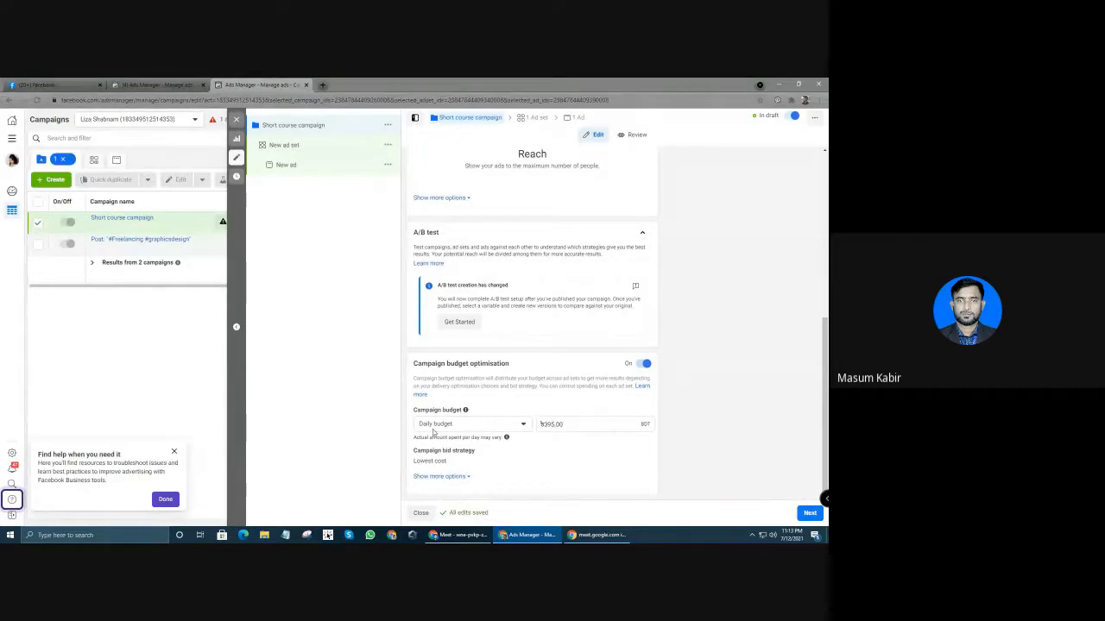
Keep the daily budget type and set the campaign's daily budget to 100 BDT
left_click(507, 427)
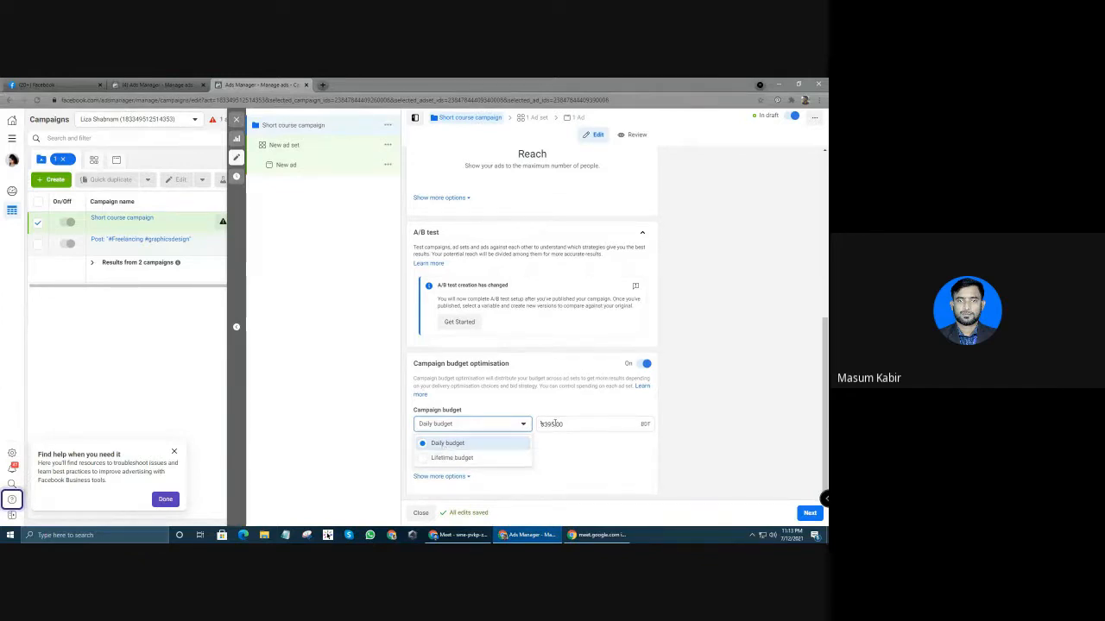
left_click(556, 423)
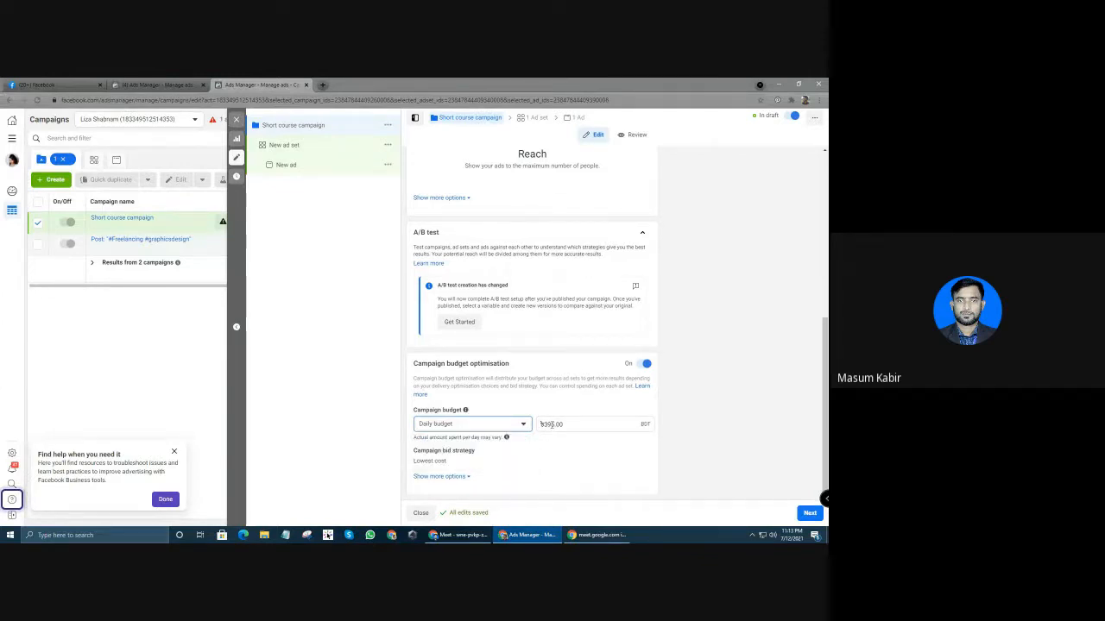
left_click(555, 424)
left_click(555, 424)
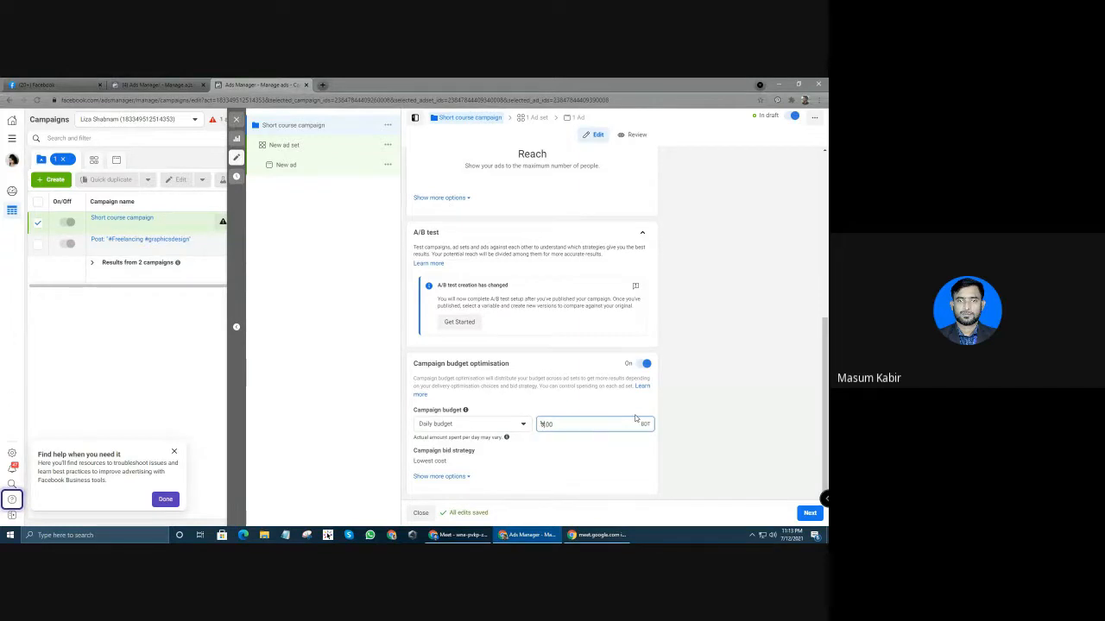
type("100.")
Switch the campaign to a lifetime budget and set the amount to 500 BDT
left_click(473, 424)
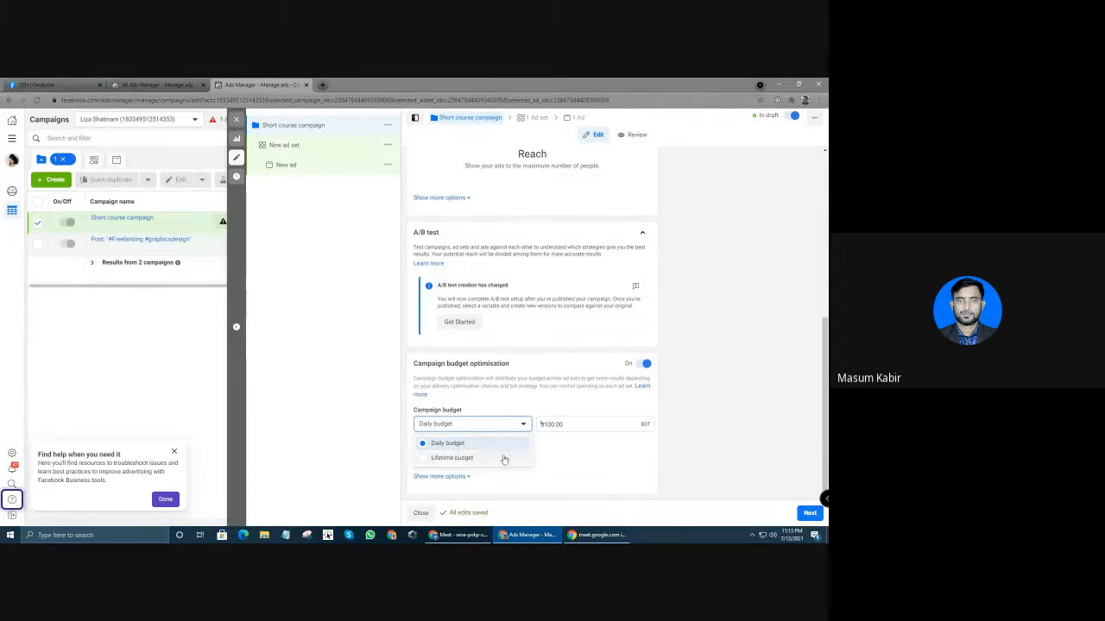
left_click(440, 458)
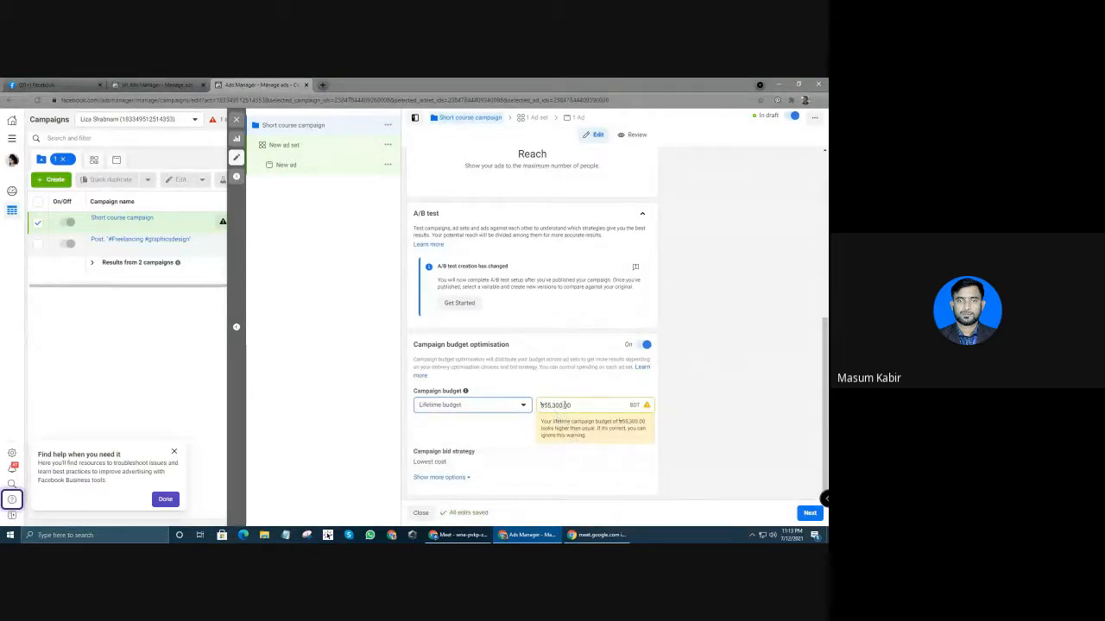
left_click_drag(566, 405, 542, 404)
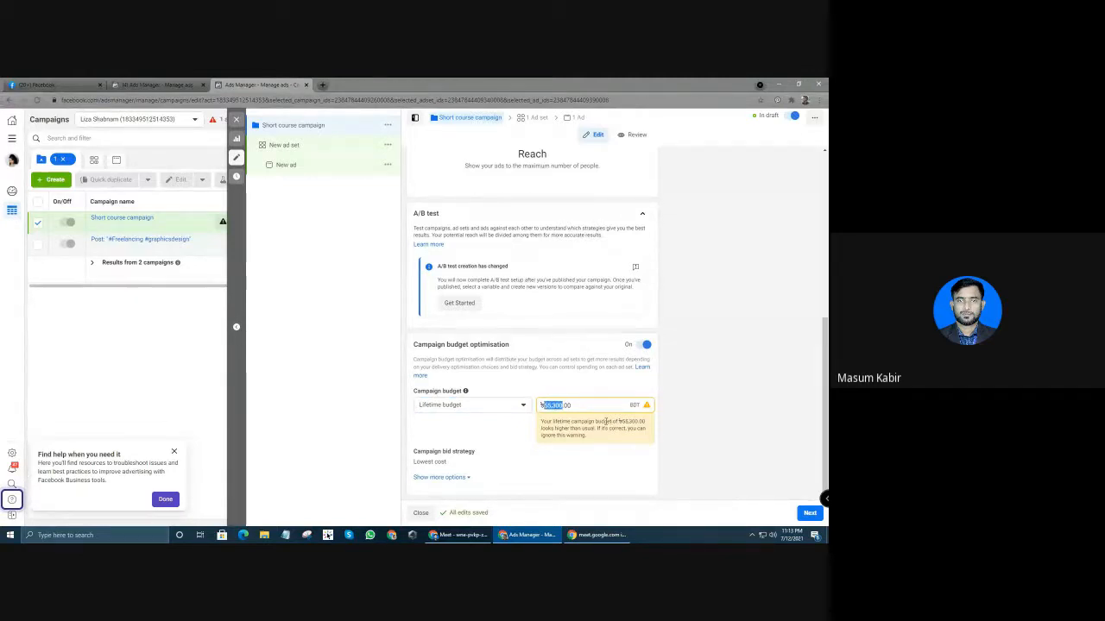
type("50")
left_click(518, 428)
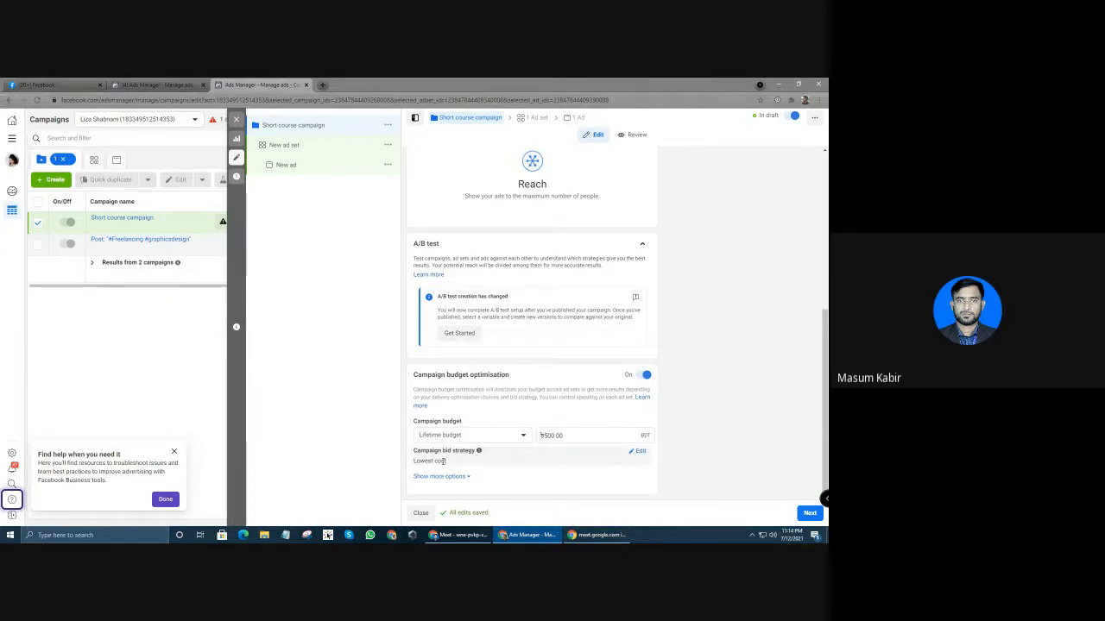
Open the campaign bid strategy for editing and compare the Lowest cost and Bid cap options, keeping Lowest cost
left_click(638, 453)
left_click(450, 466)
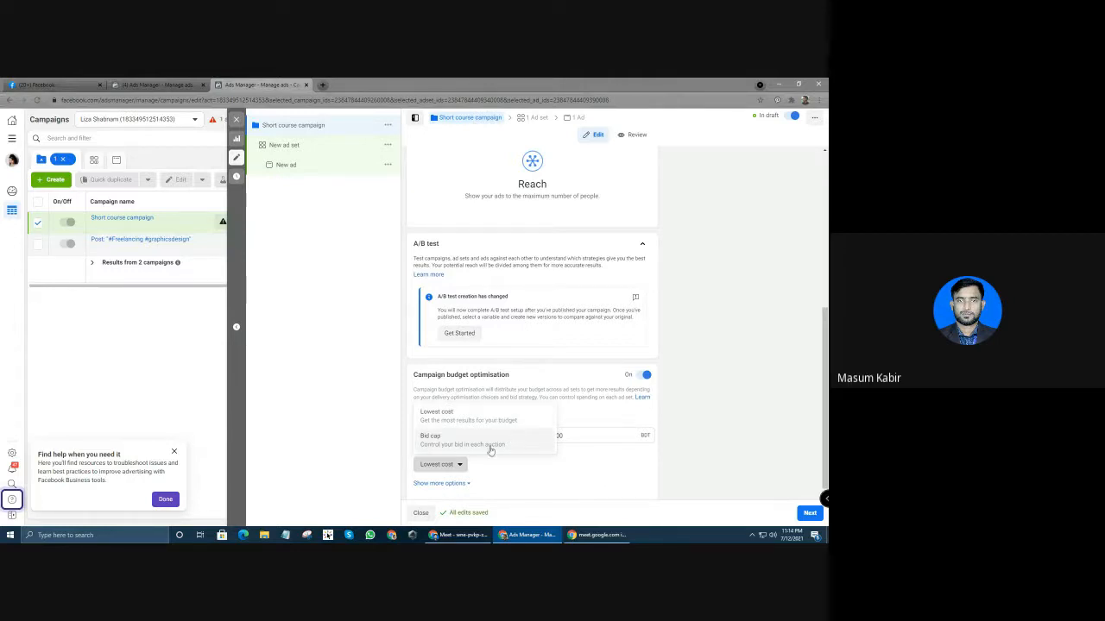
left_click(577, 472)
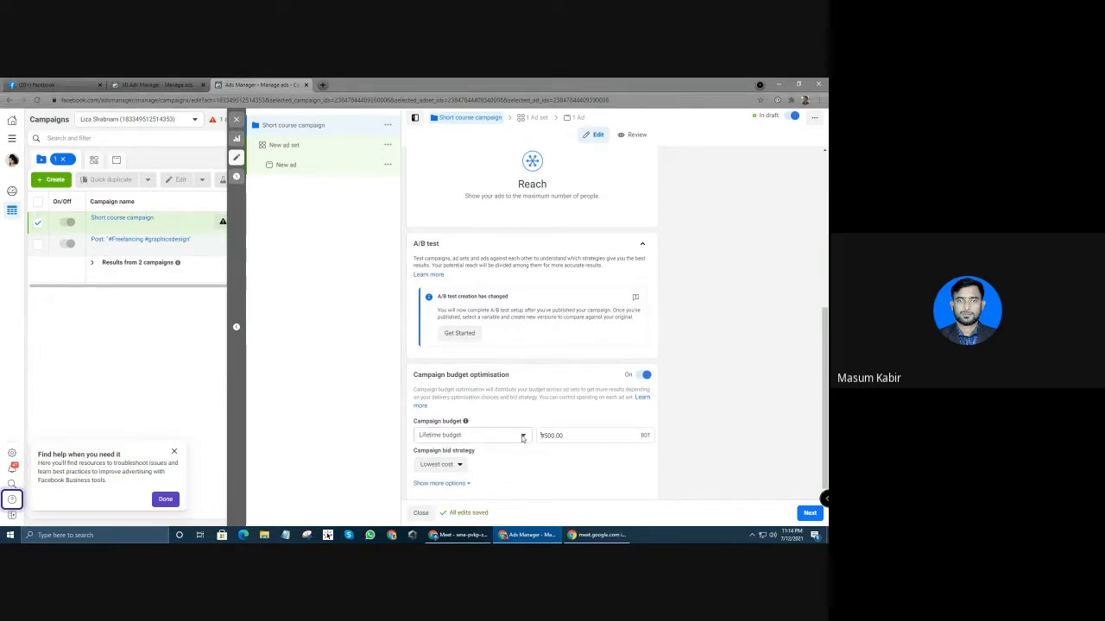
Switch the campaign budget type back to Daily budget
left_click(522, 437)
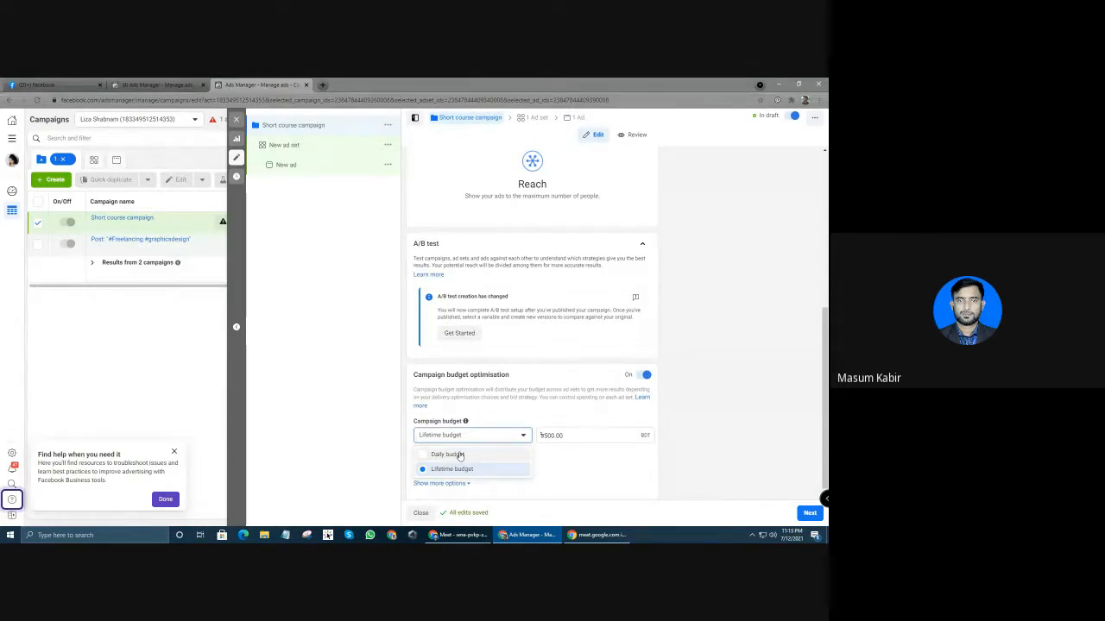
left_click(460, 455)
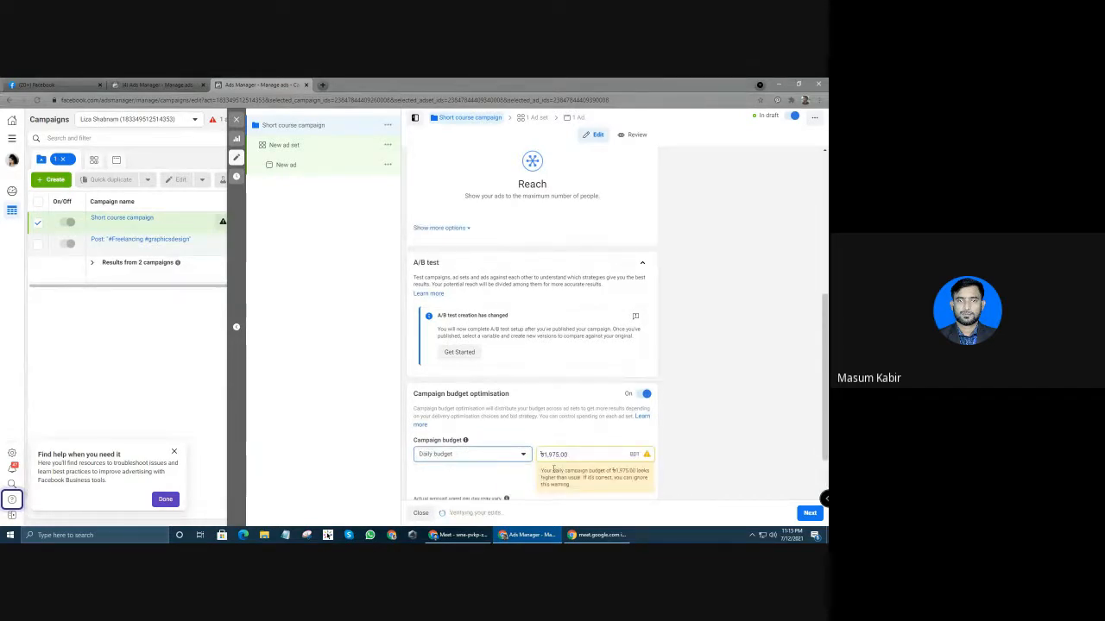
scroll(555, 462, "down", 1)
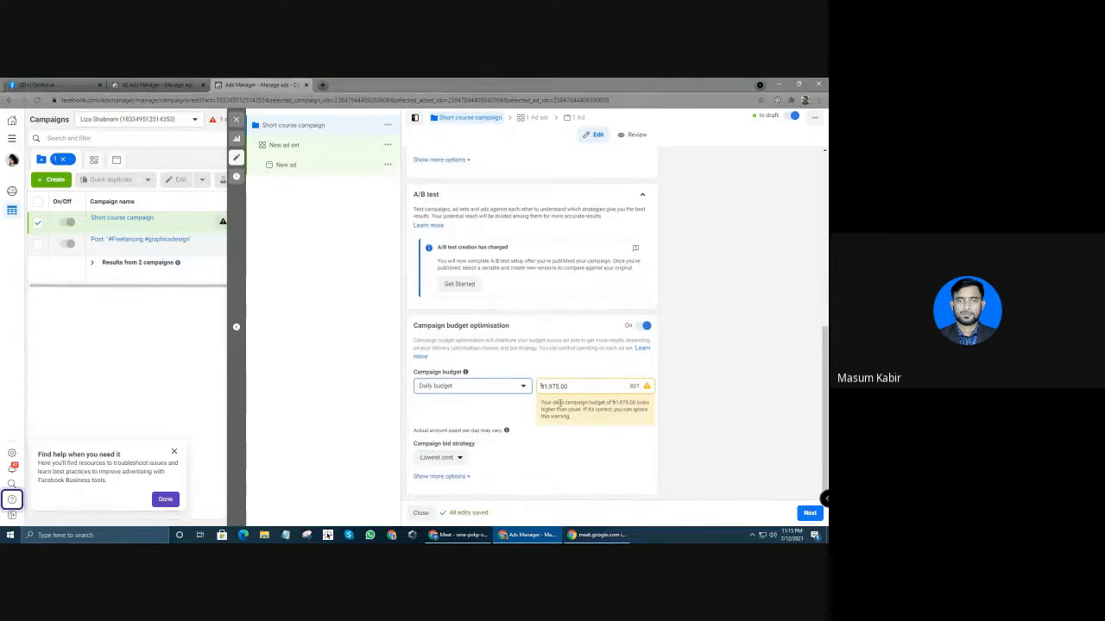
Set the campaign's daily budget to 100 BDT
left_click_drag(561, 386, 546, 386)
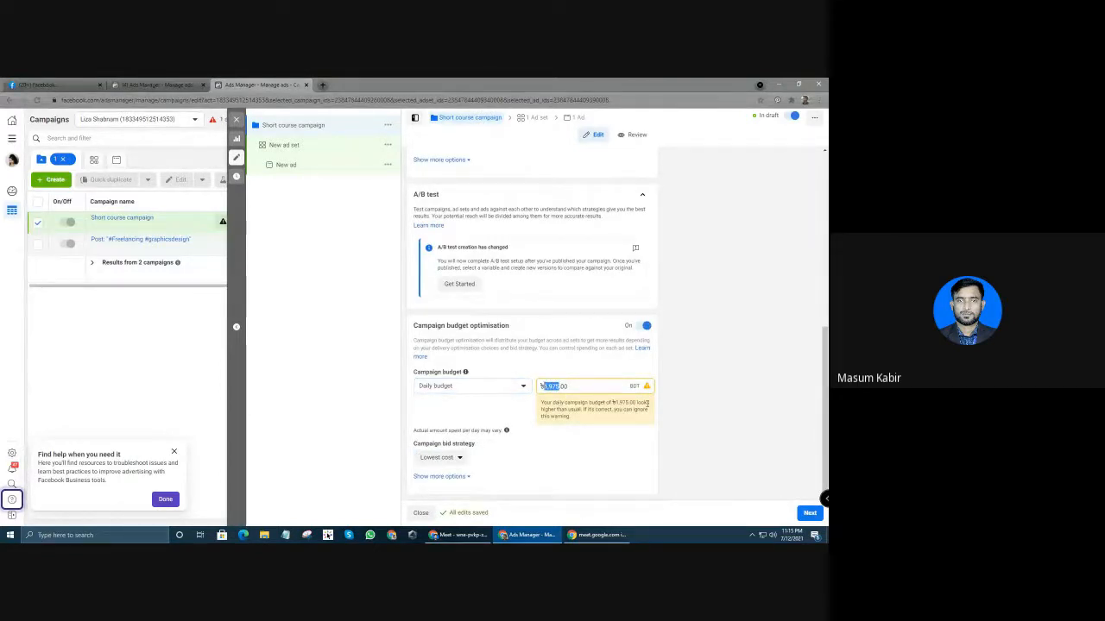
type("100")
left_click(517, 412)
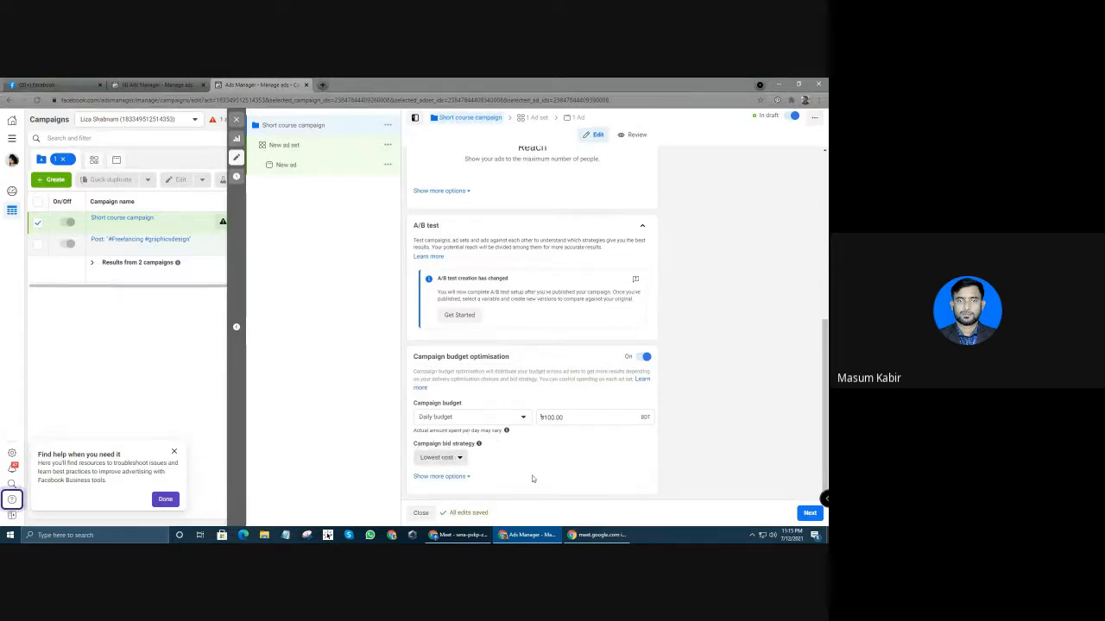
Expand the additional campaign budget options and check whether ad scheduling can be edited
left_click(445, 476)
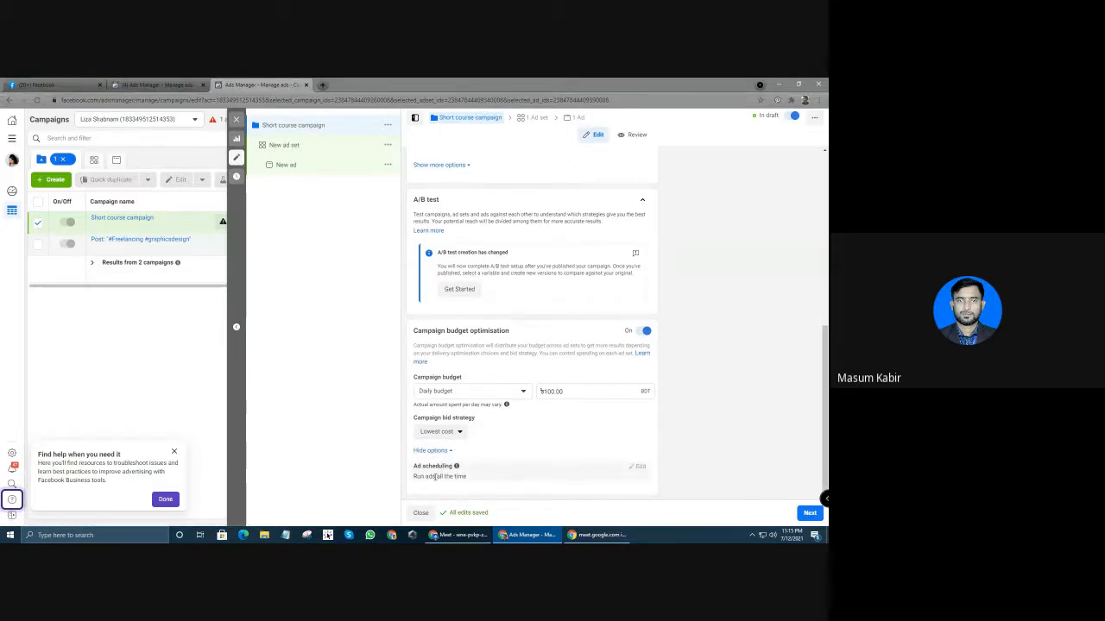
left_click(431, 450)
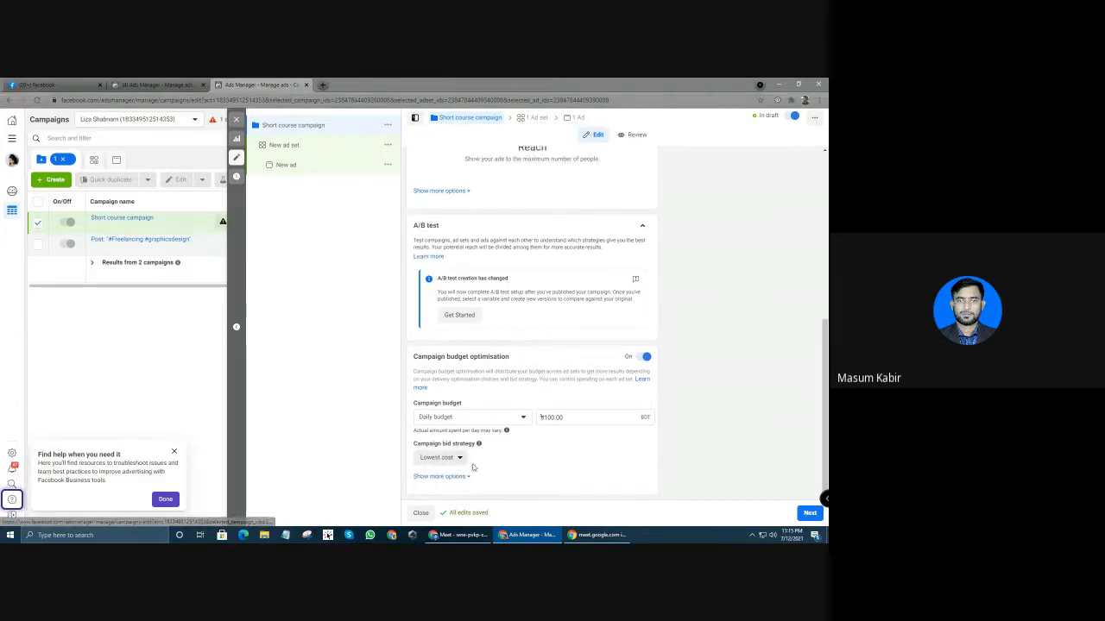
left_click(437, 476)
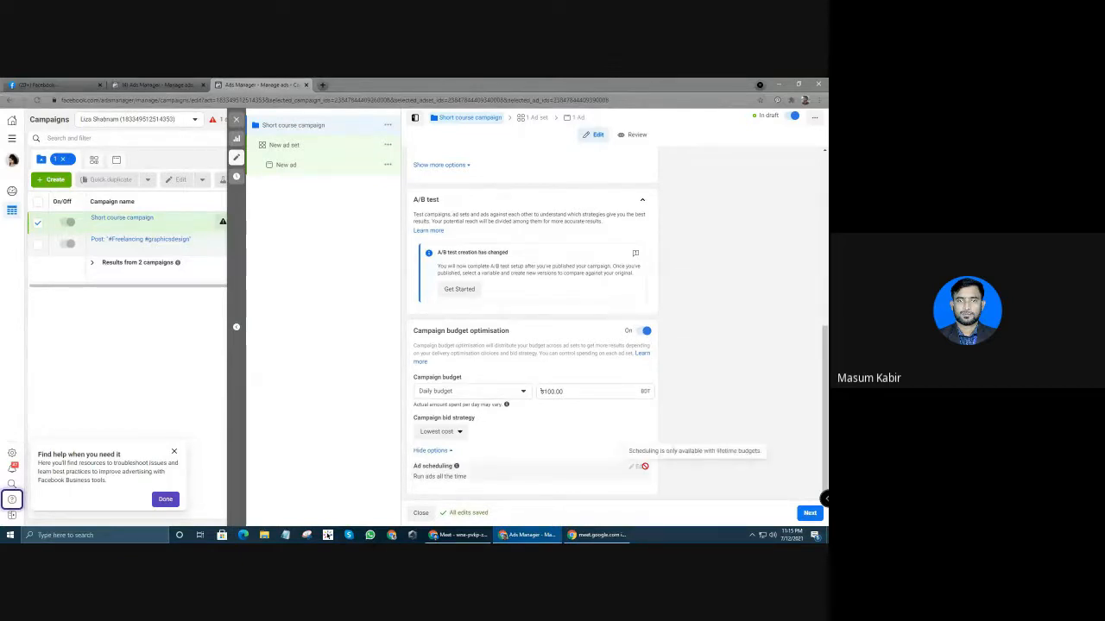
Switch the campaign budget type to Lifetime budget and set the amount to 500 BDT
left_click(470, 395)
left_click(483, 425)
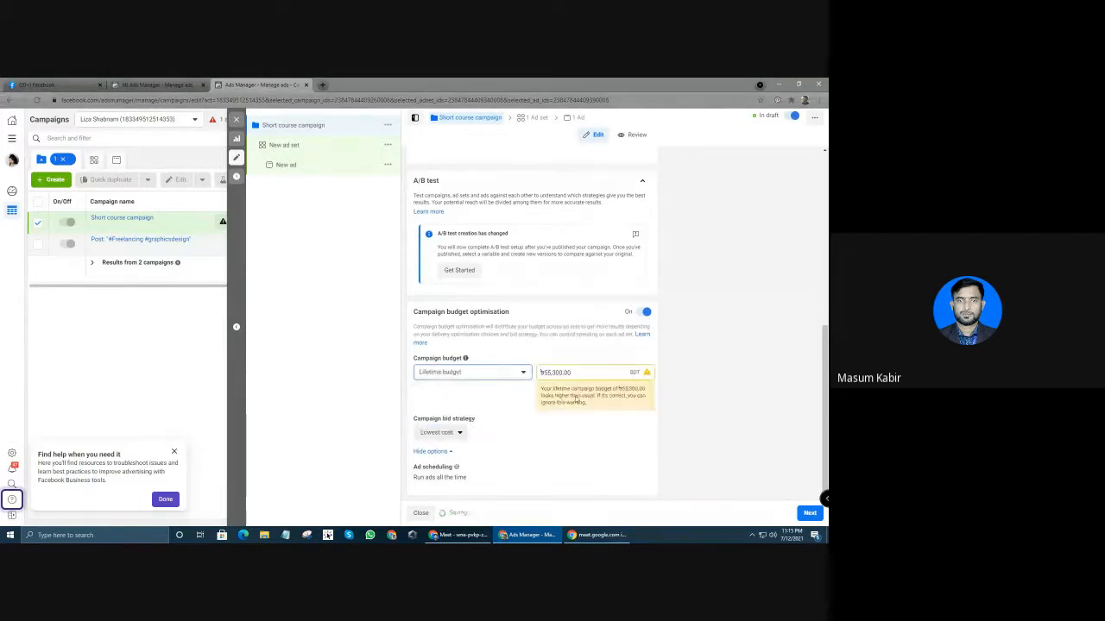
left_click_drag(562, 371, 542, 372)
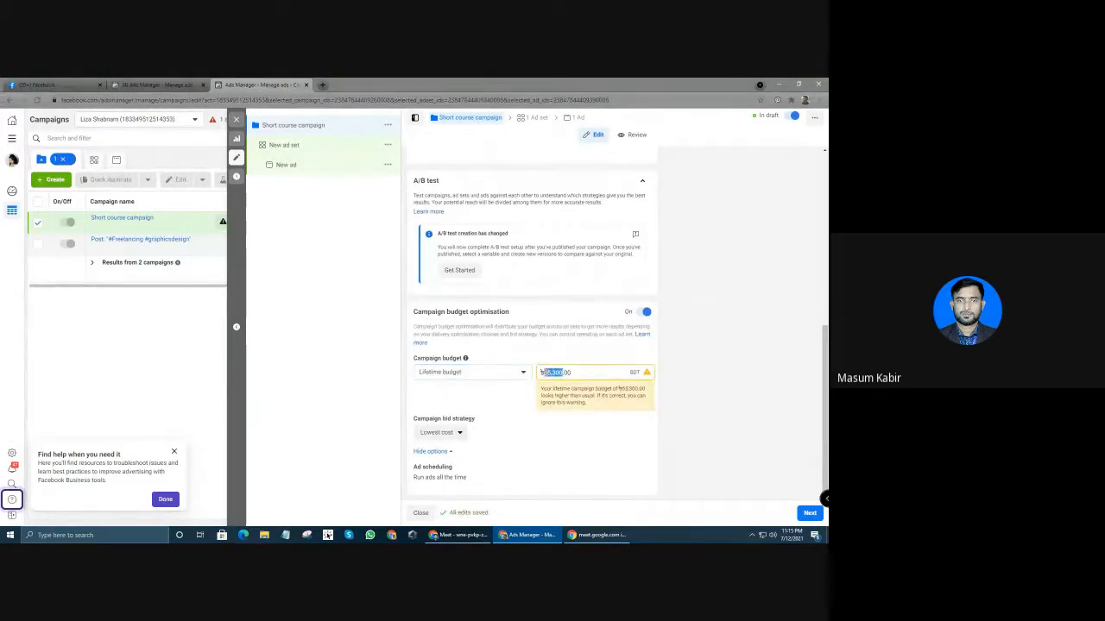
left_click(543, 372)
key("BackSpace")
key("BackSpace")
key("BackSpace")
key("BackSpace")
key("BackSpace")
type("500")
left_click(494, 398)
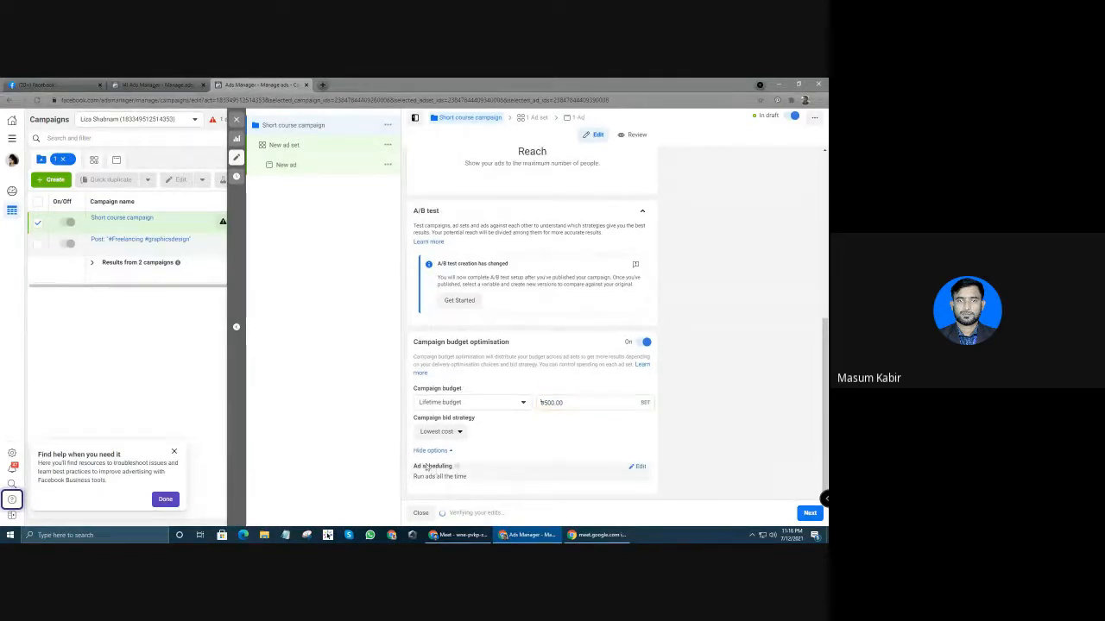
Open ad scheduling for editing and try the Run ads on a schedule option, leaving it off
left_click(639, 467)
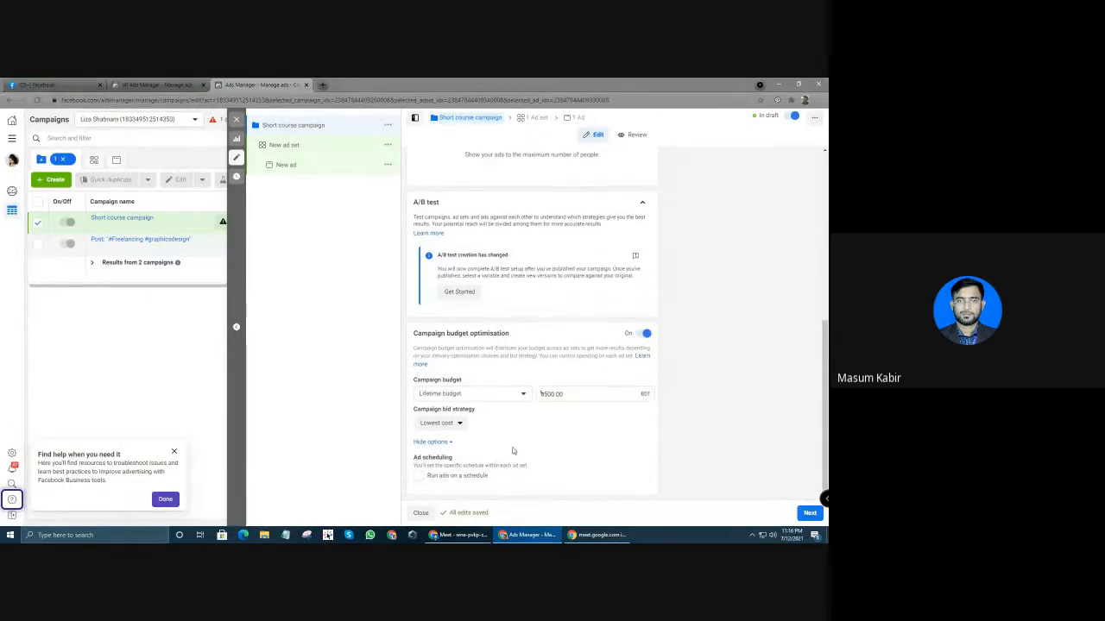
left_click(418, 476)
scroll(428, 480, "up", 2)
scroll(428, 480, "down", 2)
left_click(417, 477)
Switch the campaign budget back to Daily budget and set the amount to 100 BDT
left_click(506, 394)
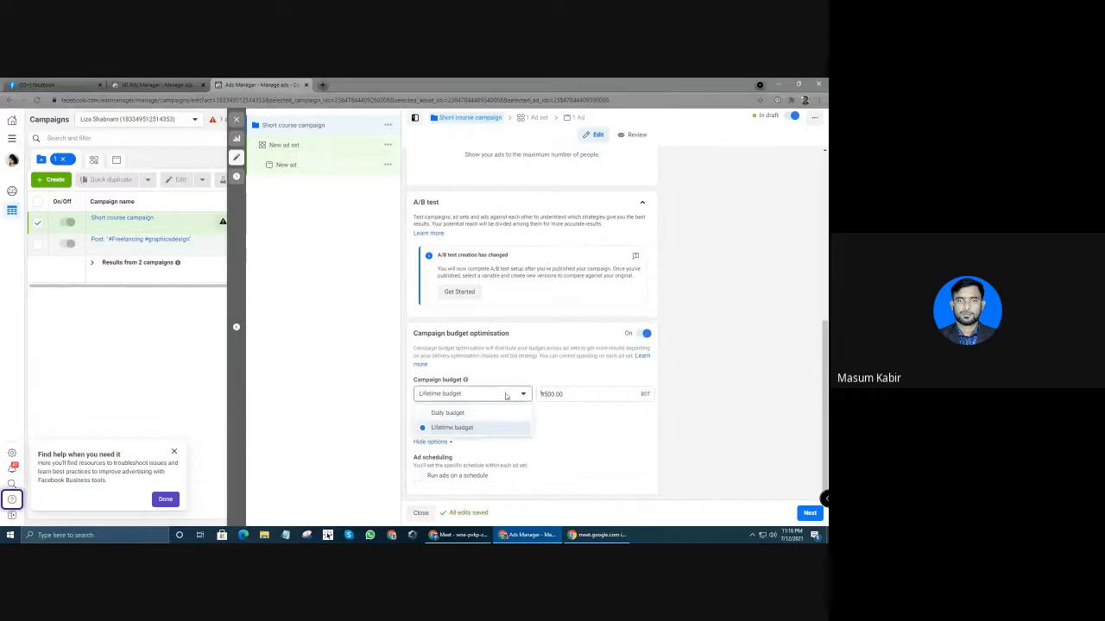
left_click(488, 415)
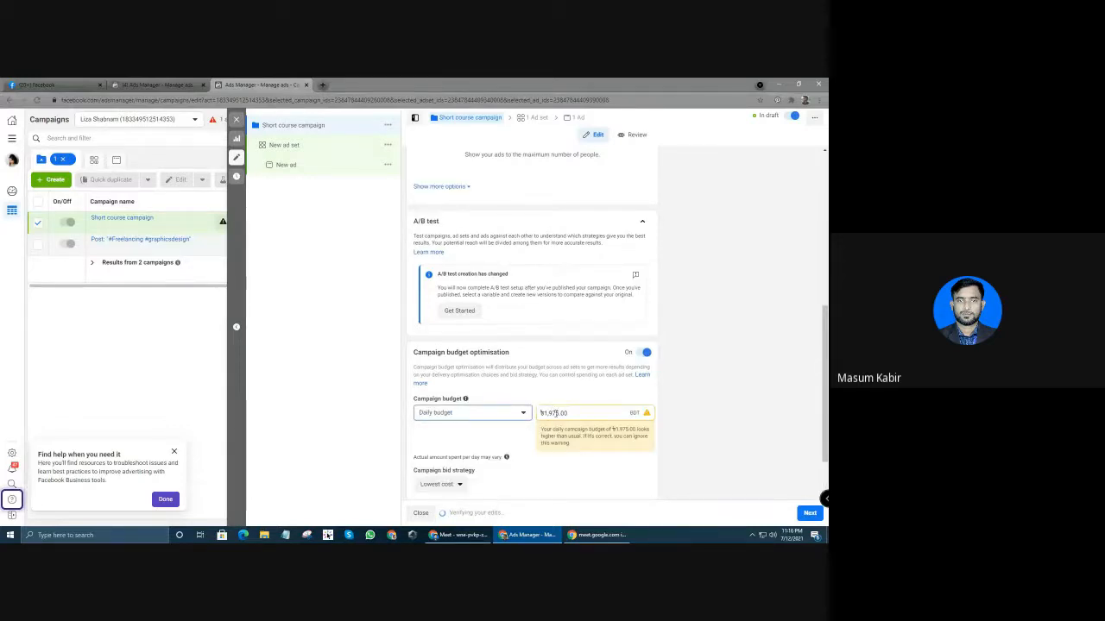
triple_click(553, 413)
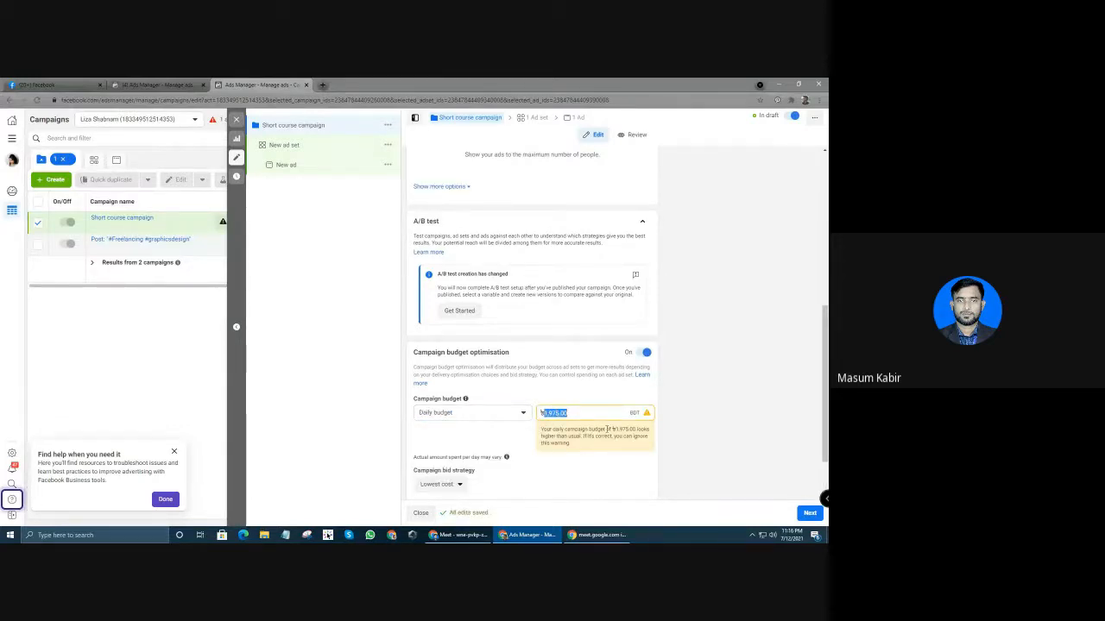
type("100")
left_click(532, 439)
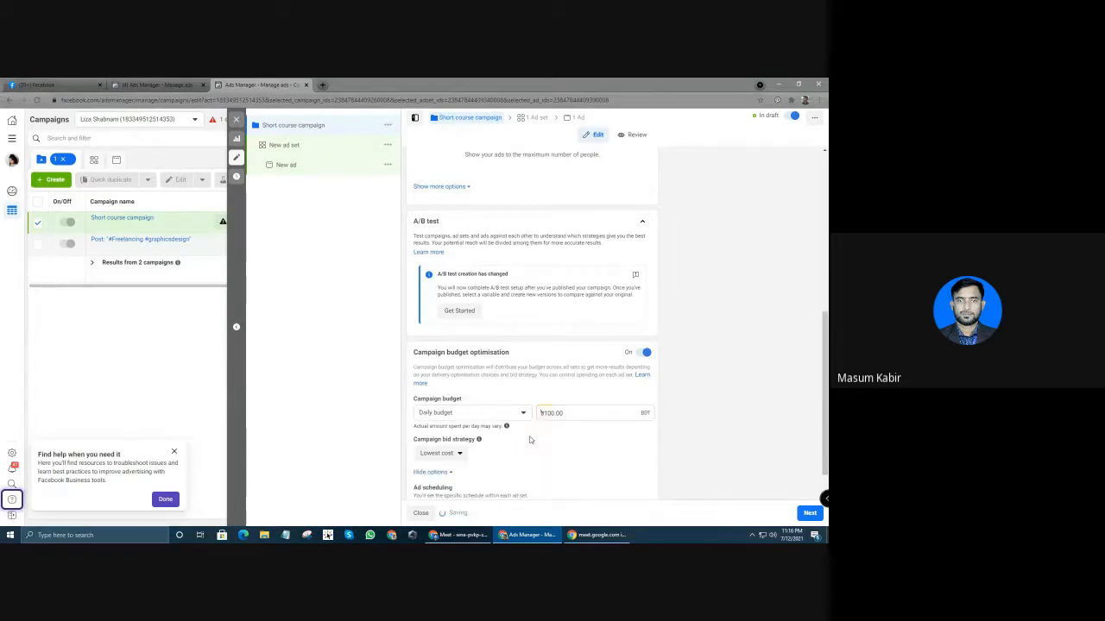
scroll(532, 430, "down", 1)
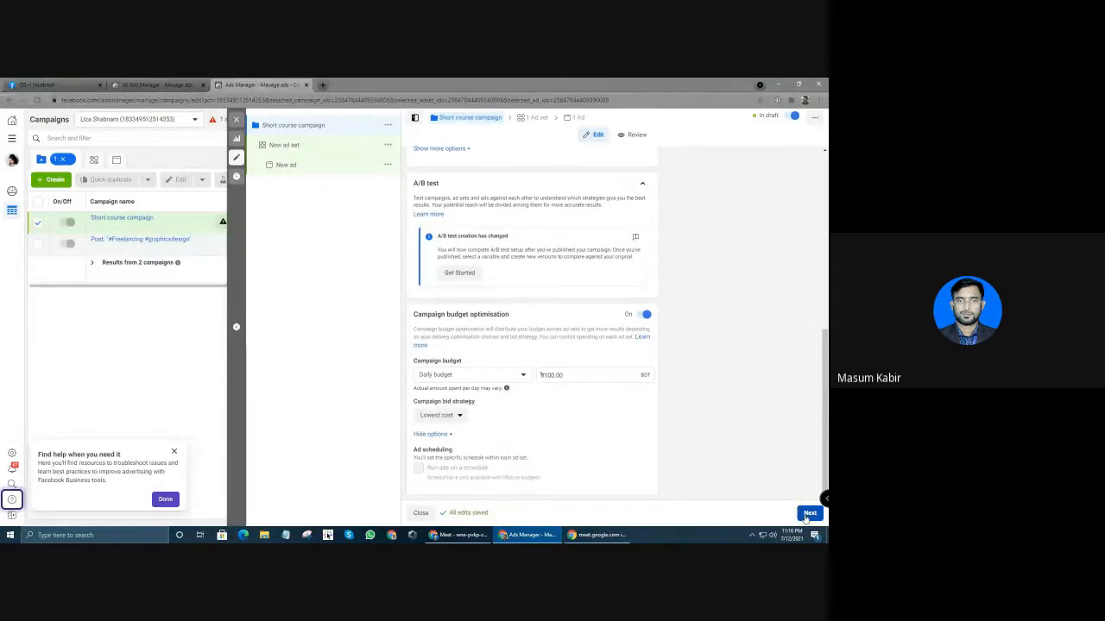
Proceed to the New ad set settings and review the name, Facebook Page and schedule sections
left_click(809, 514)
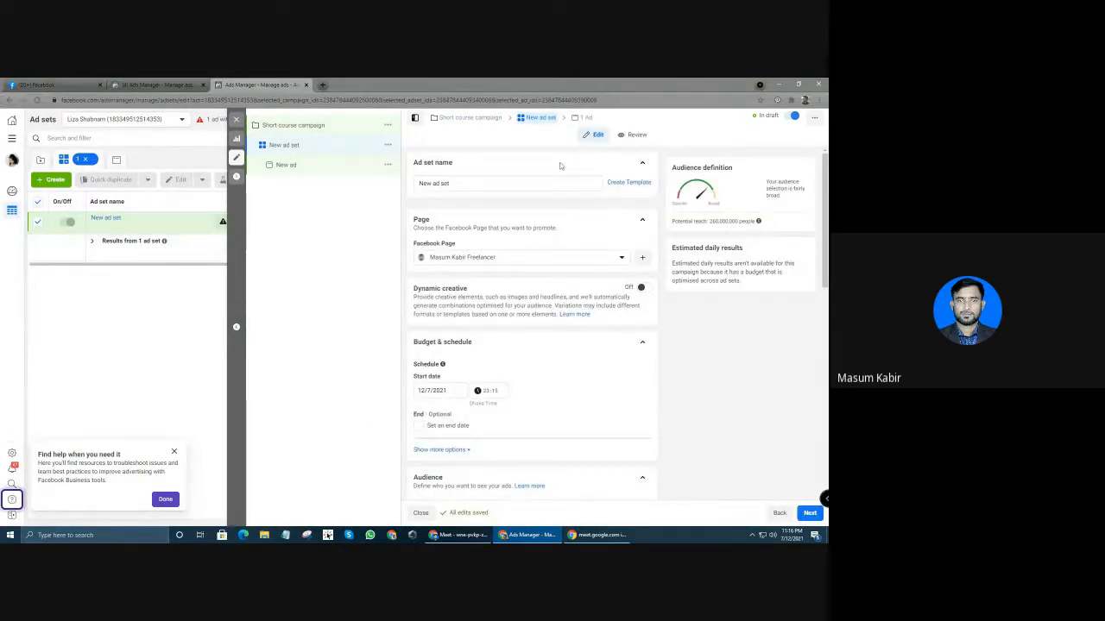
scroll(527, 395, "down", 2)
scroll(518, 398, "up", 2)
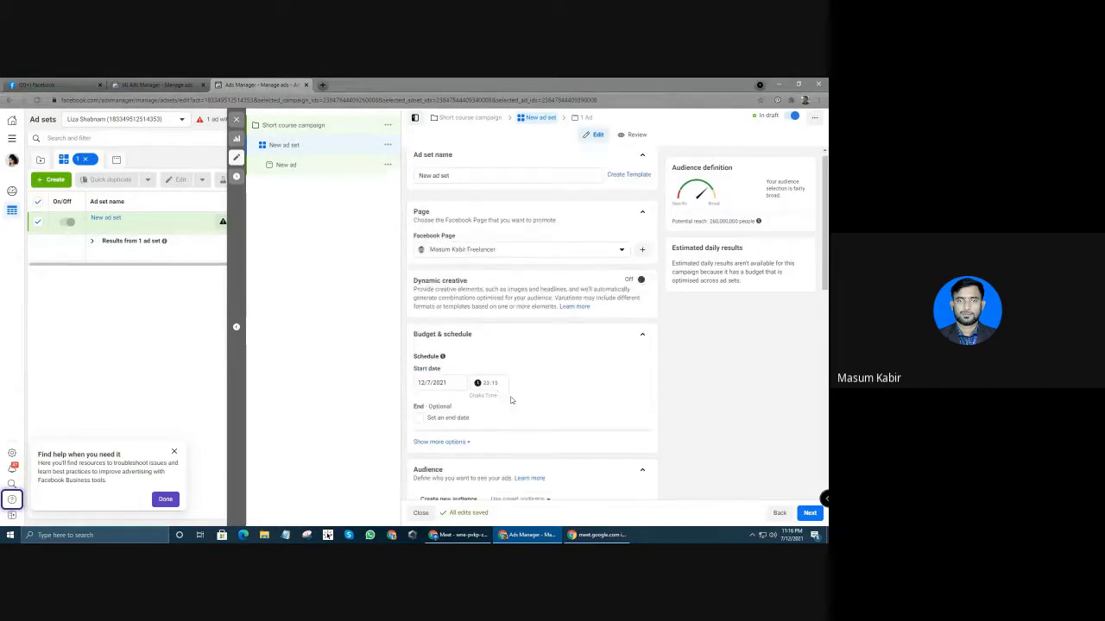
scroll(511, 399, "up", 2)
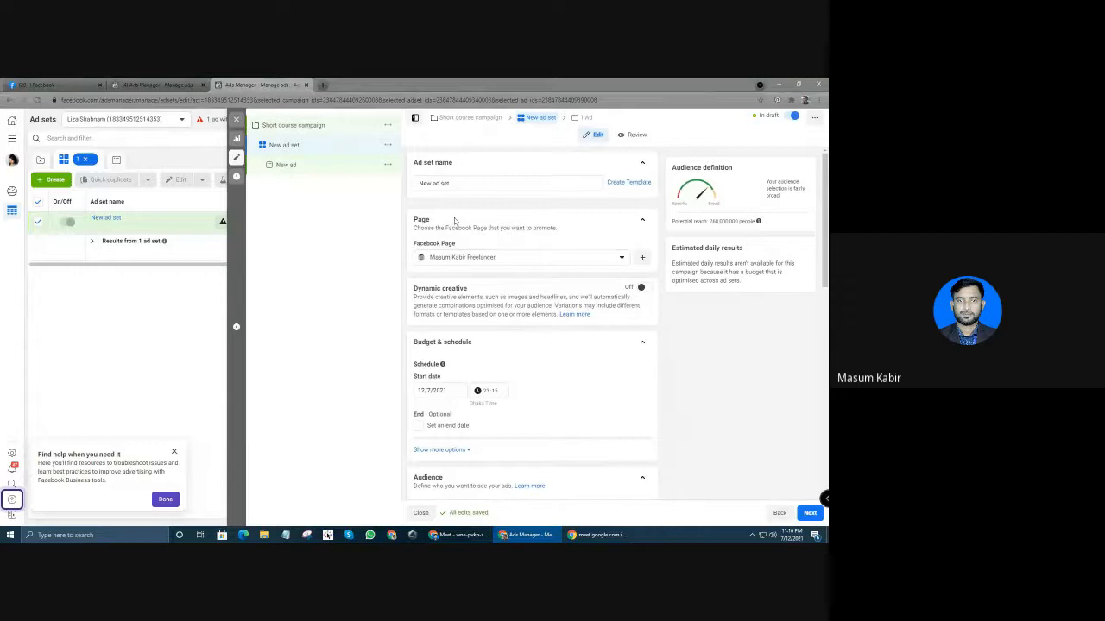
scroll(454, 221, "down", 1)
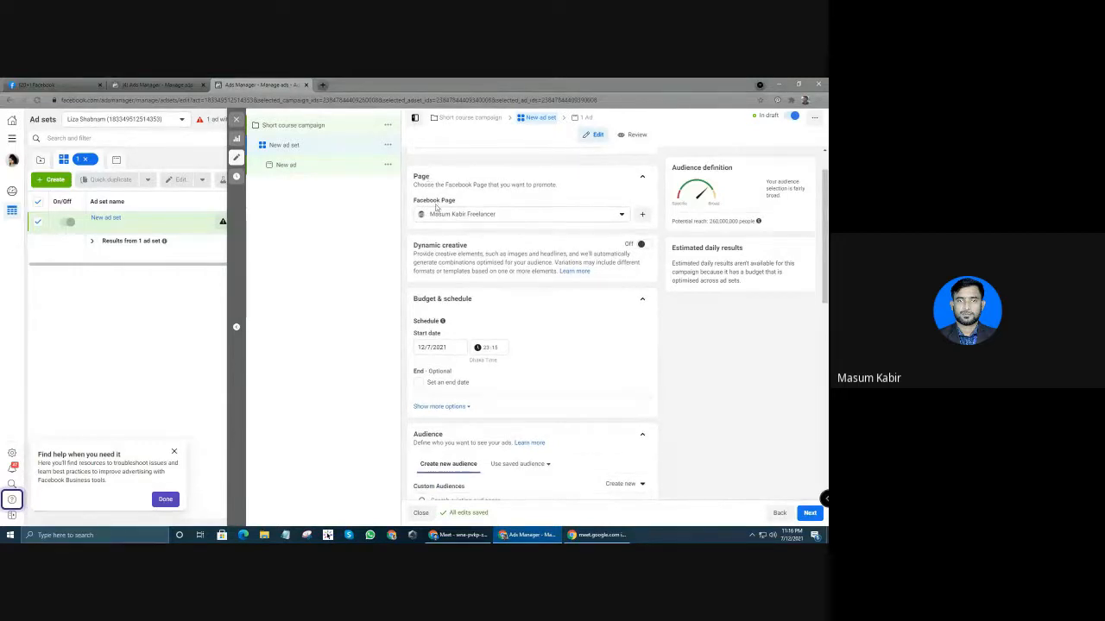
scroll(453, 212, "up", 1)
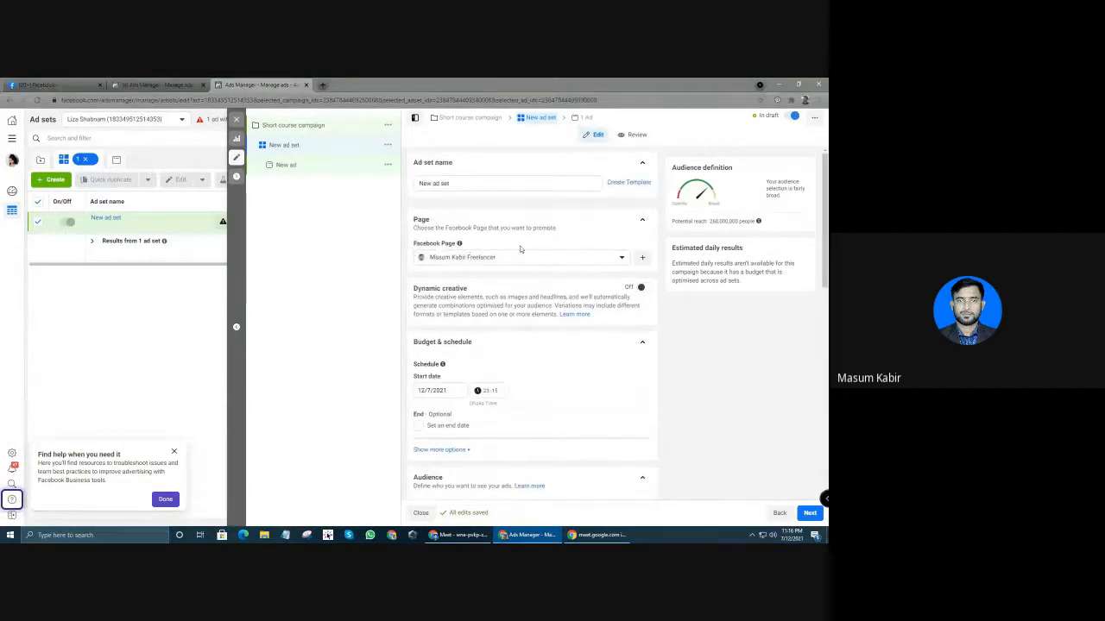
Browse the Facebook Pages available for the ad set and keep the currently selected Page
left_click(625, 258)
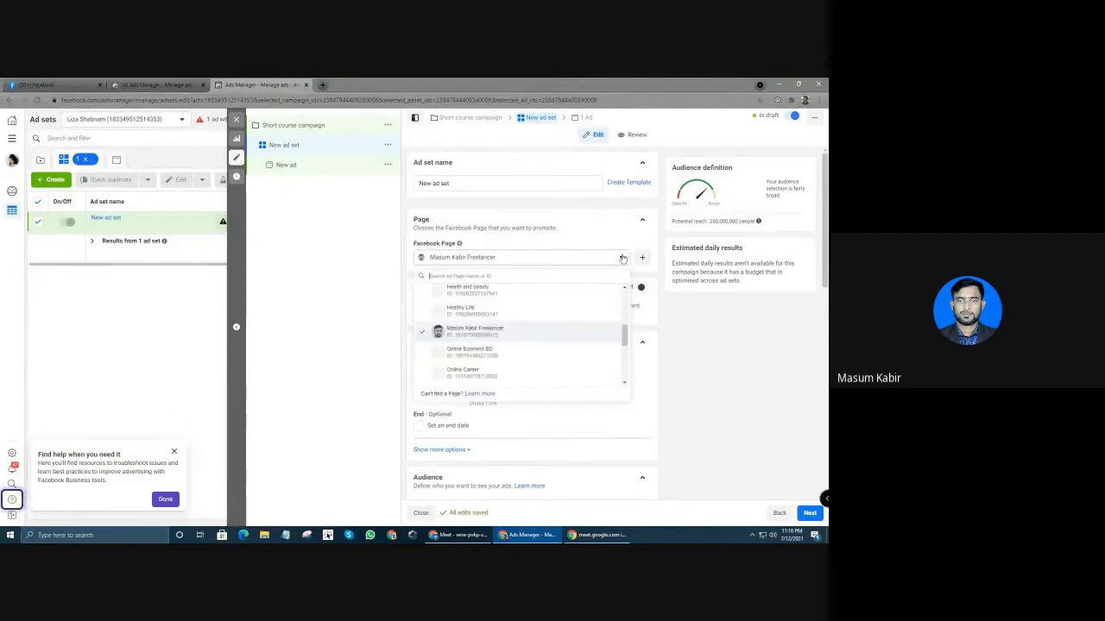
scroll(470, 358, "down", 3)
scroll(470, 358, "down", 2)
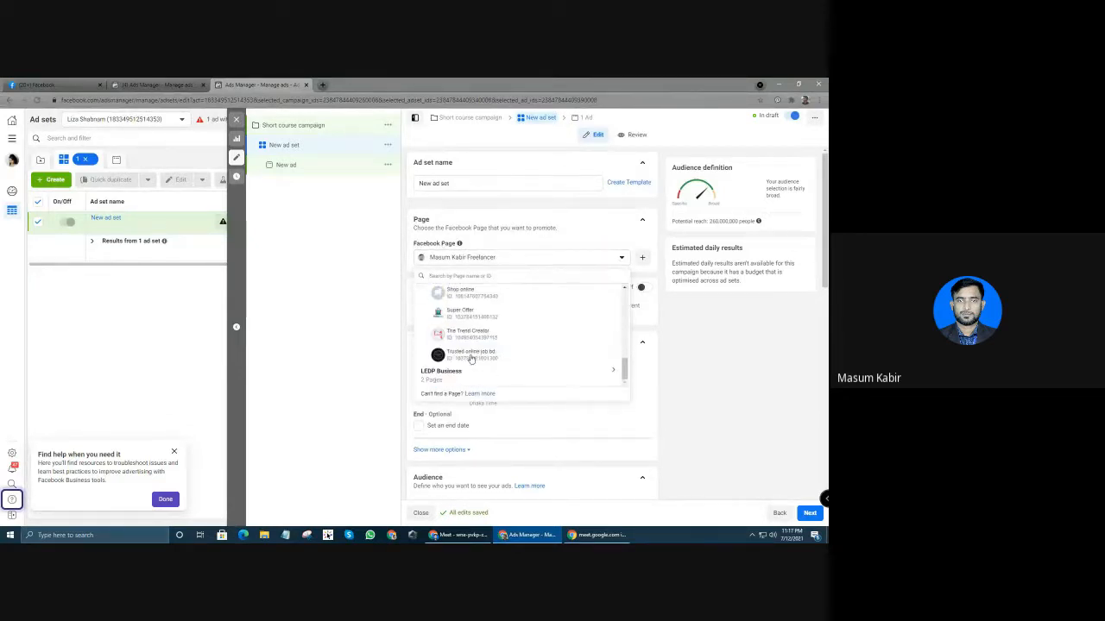
scroll(459, 371, "up", 5)
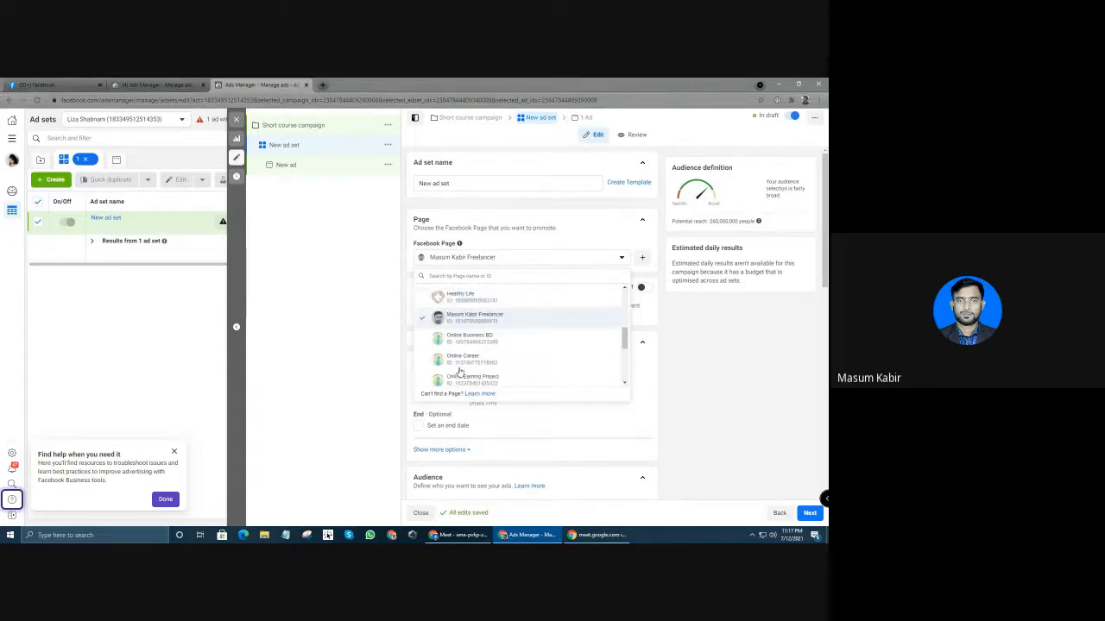
left_click(469, 299)
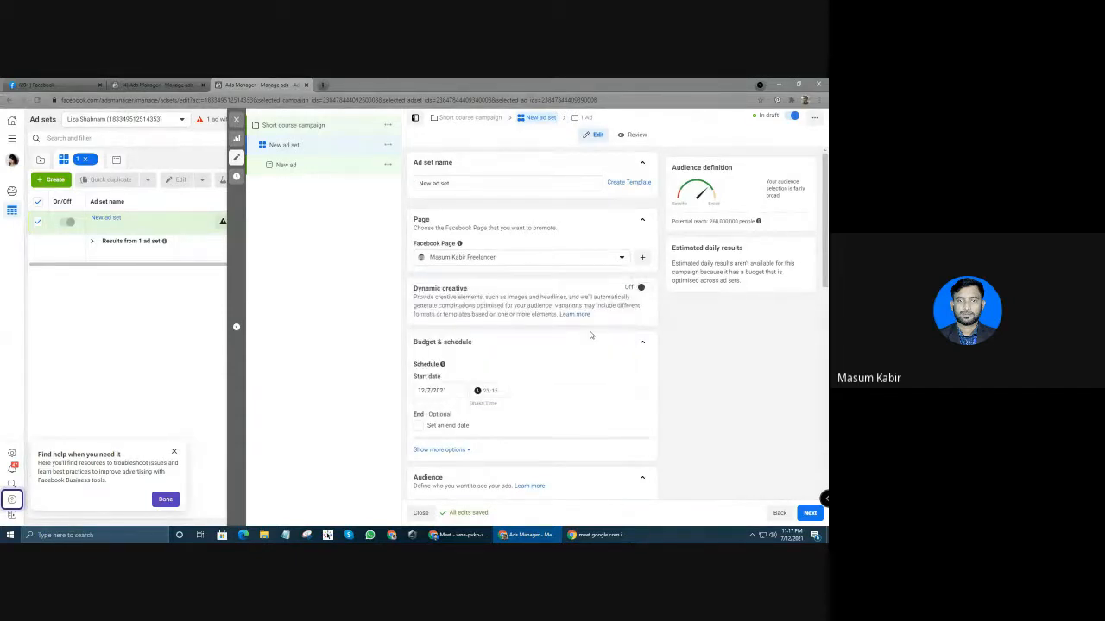
Start turning on Dynamic creative for the ad set, read its explanation and cancel
scroll(541, 297, "down", 1)
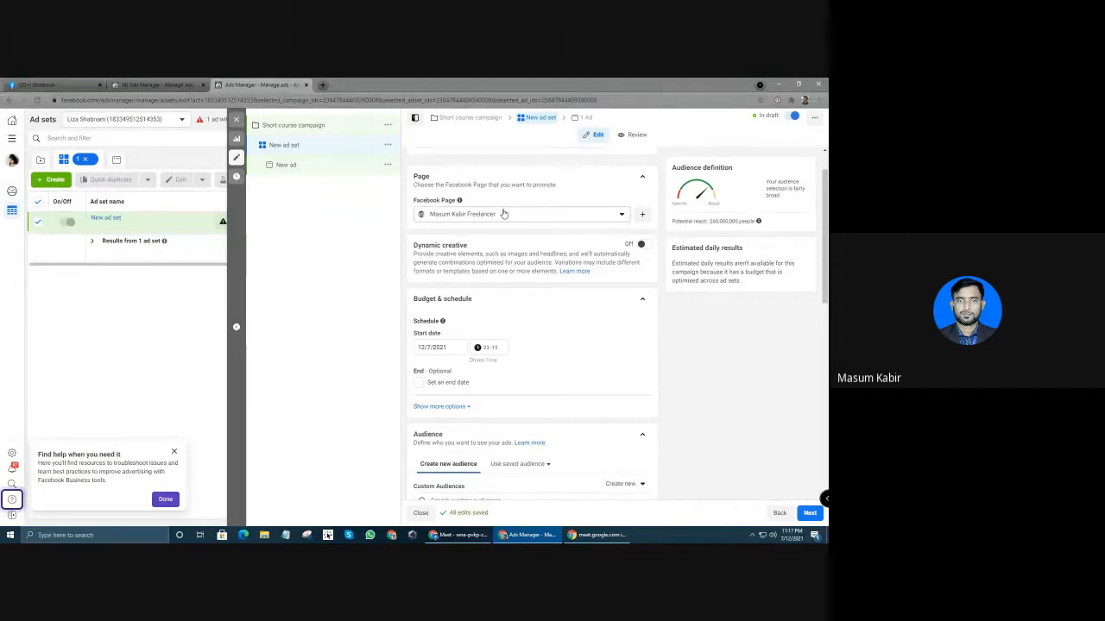
left_click(643, 245)
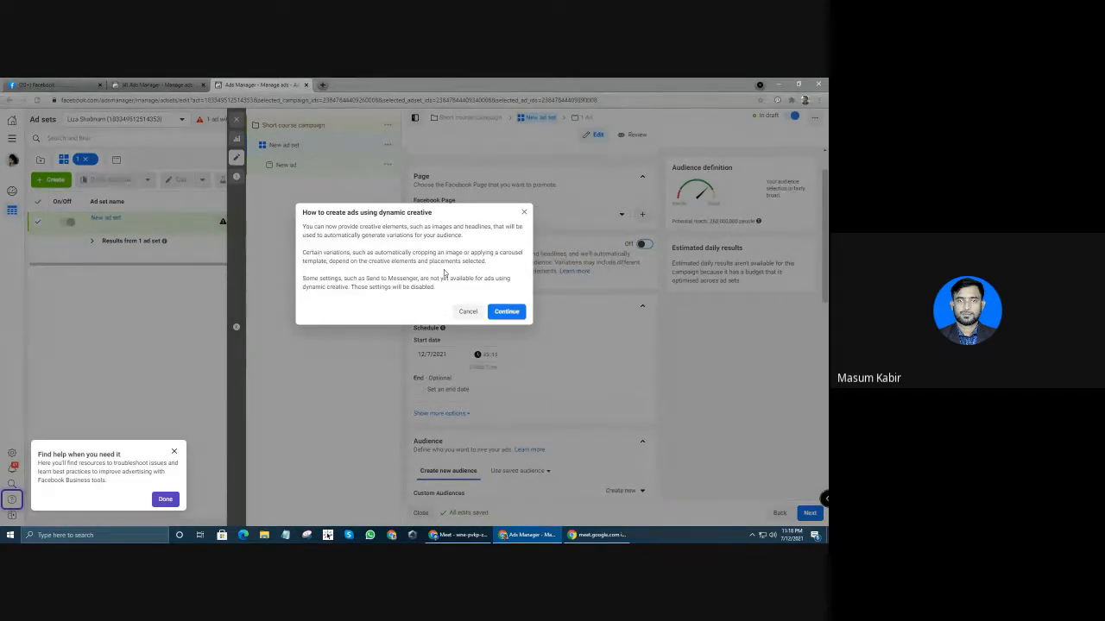
left_click(468, 311)
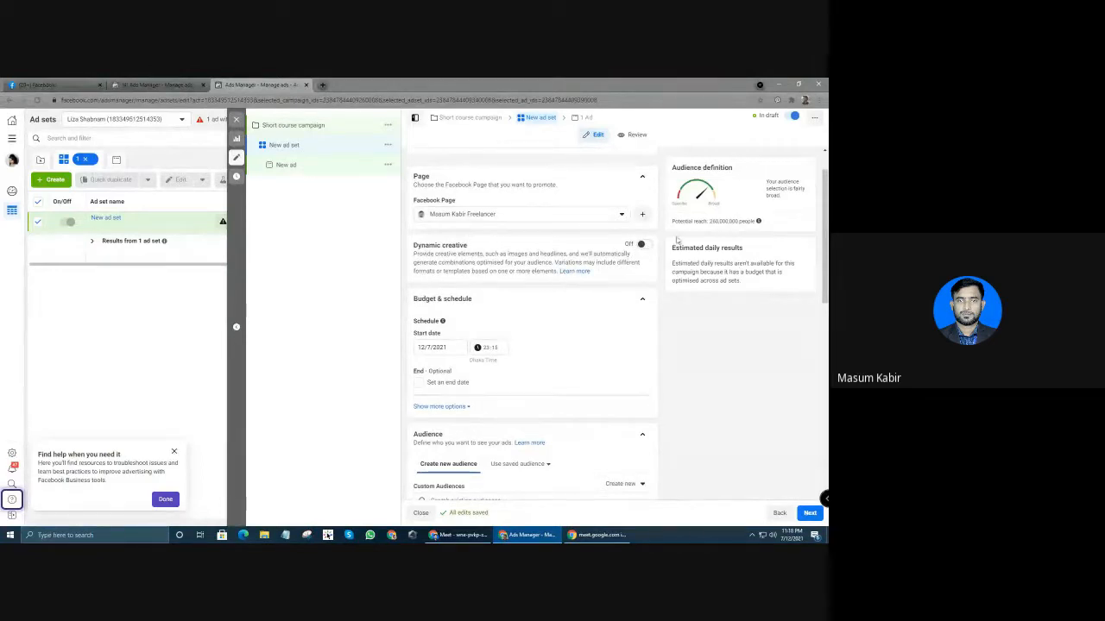
scroll(476, 329, "down", 2)
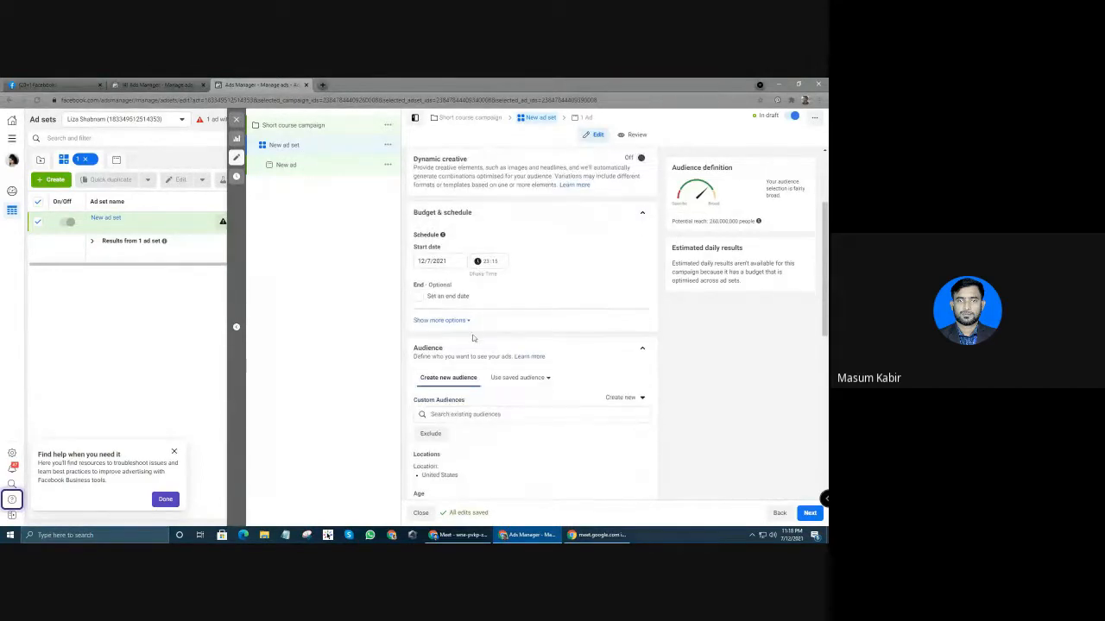
scroll(474, 340, "up", 3)
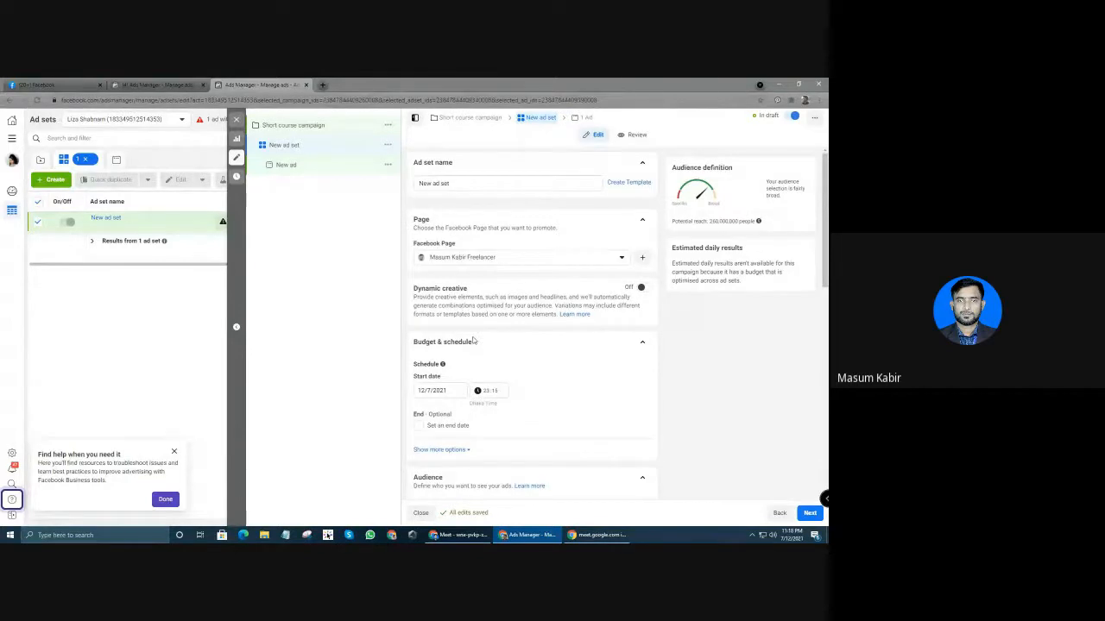
scroll(473, 341, "down", 5)
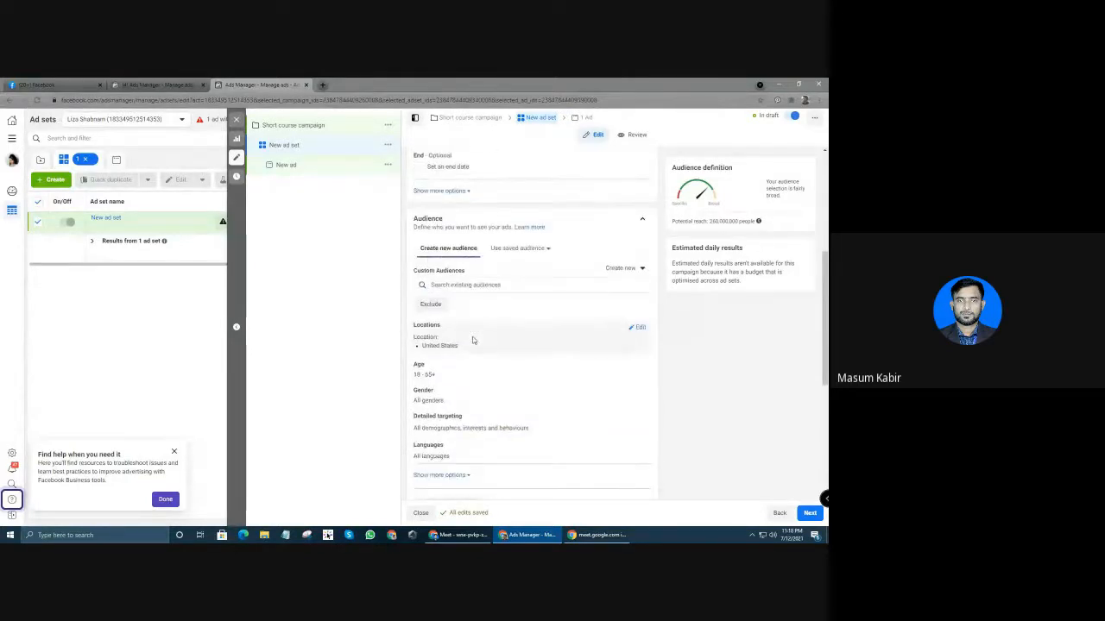
scroll(473, 341, "up", 5)
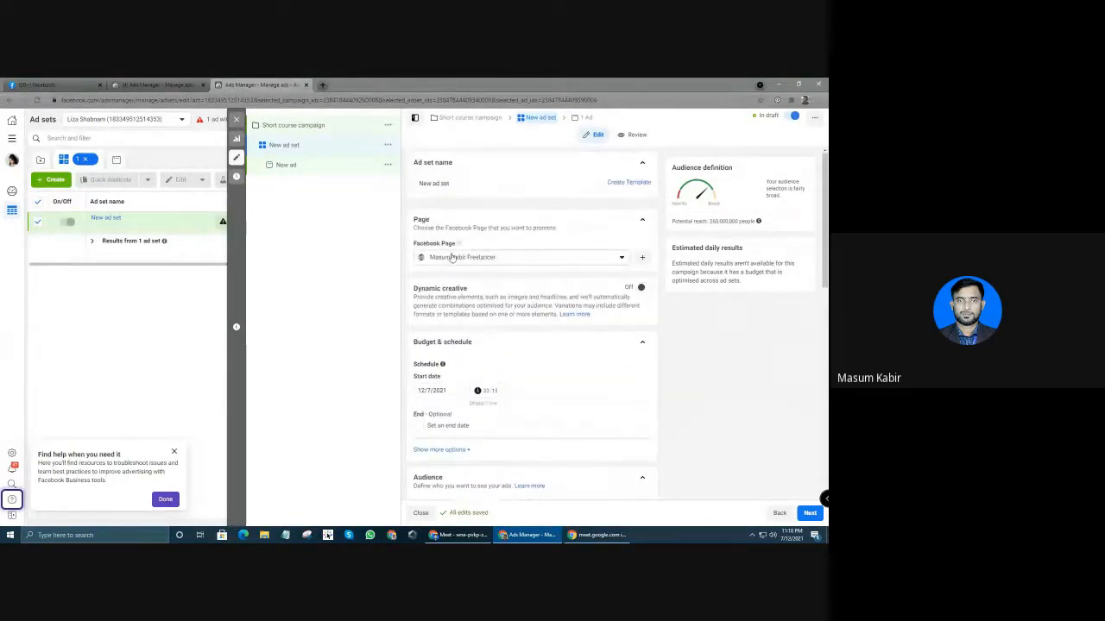
scroll(448, 285, "down", 2)
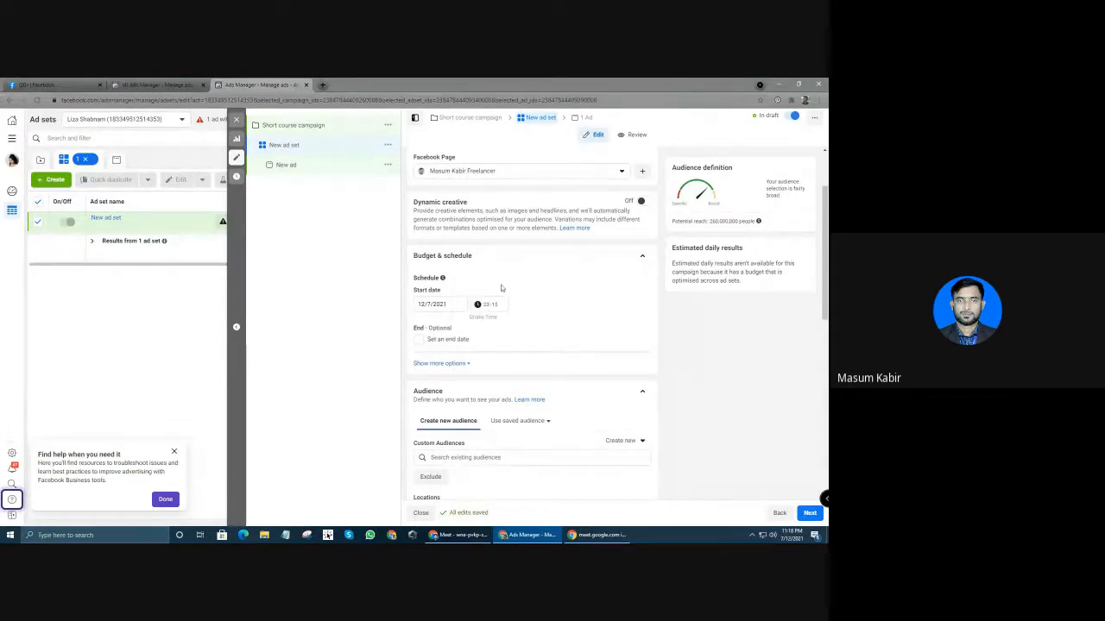
Sort the ad sets table by ad set name
left_click(138, 201)
left_click(98, 204)
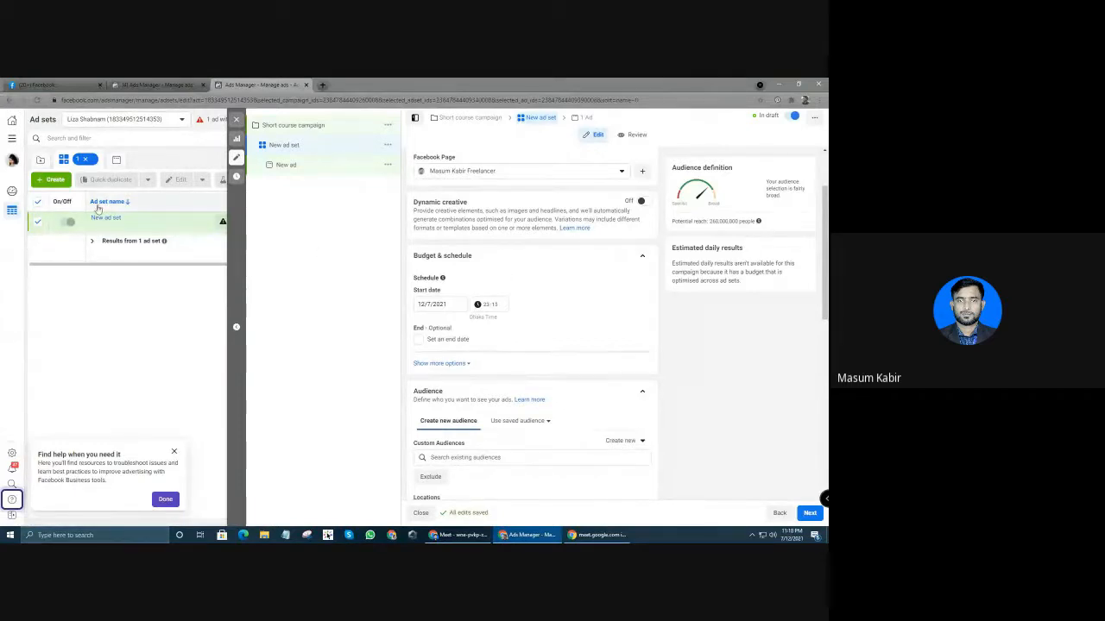
left_click_drag(107, 203, 127, 204)
left_click(147, 208)
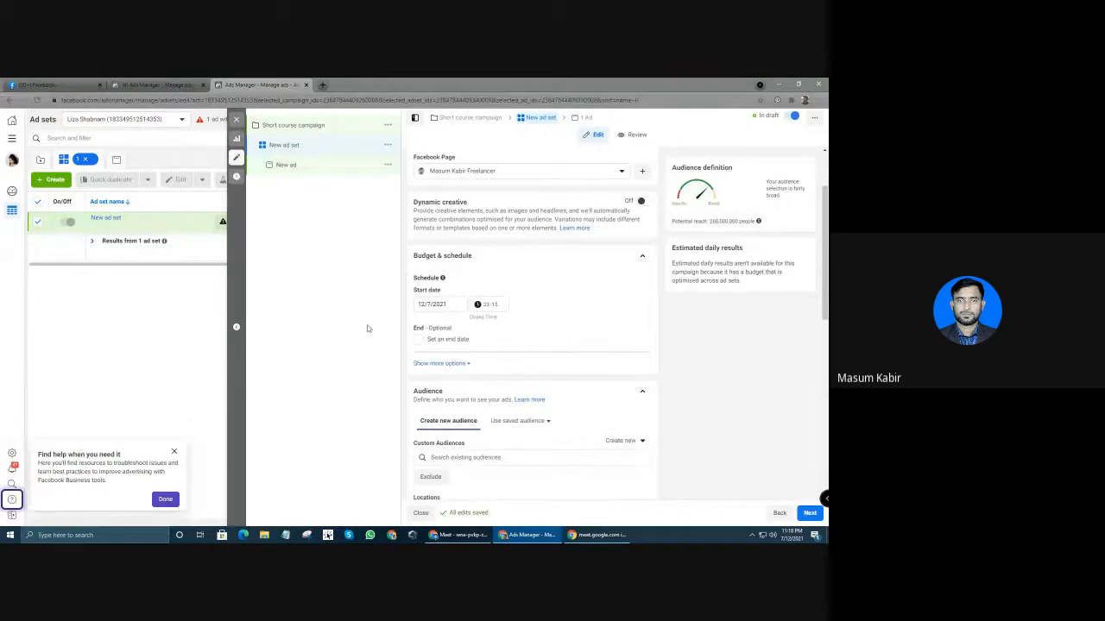
scroll(530, 331, "up", 2)
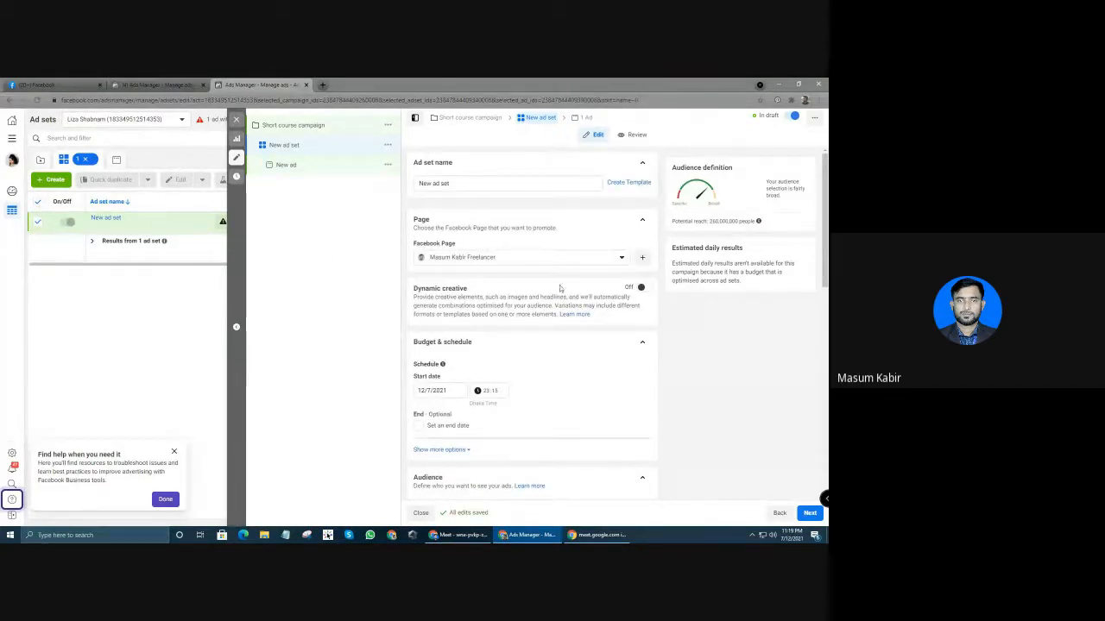
scroll(509, 294, "down", 2)
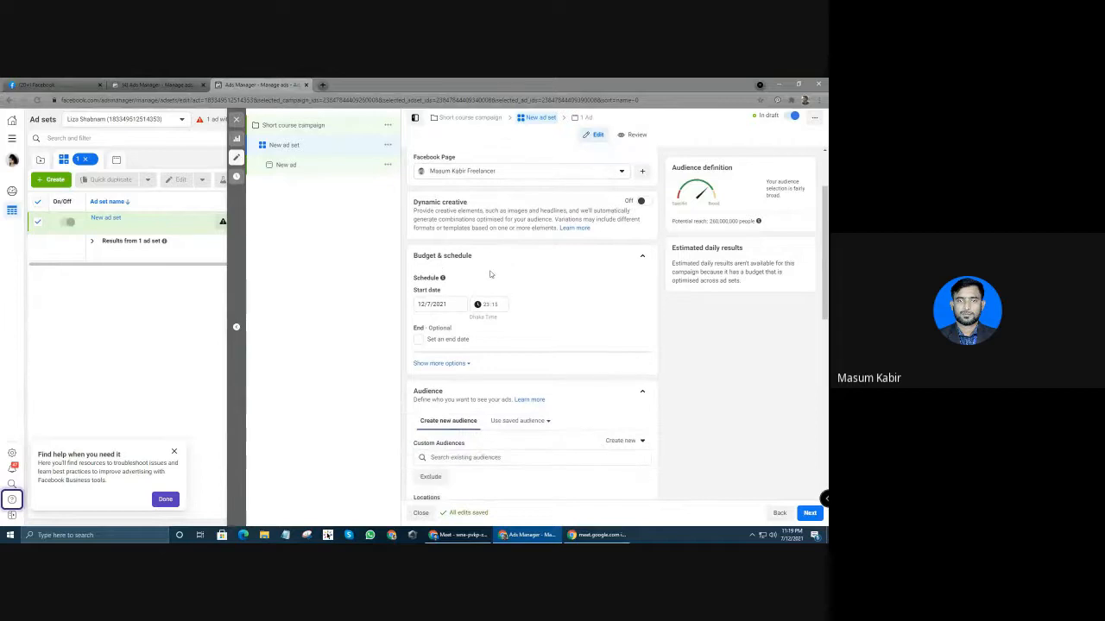
Enable an end date in the ad set's schedule and set the start date to 13/7/2021
scroll(499, 283, "down", 1)
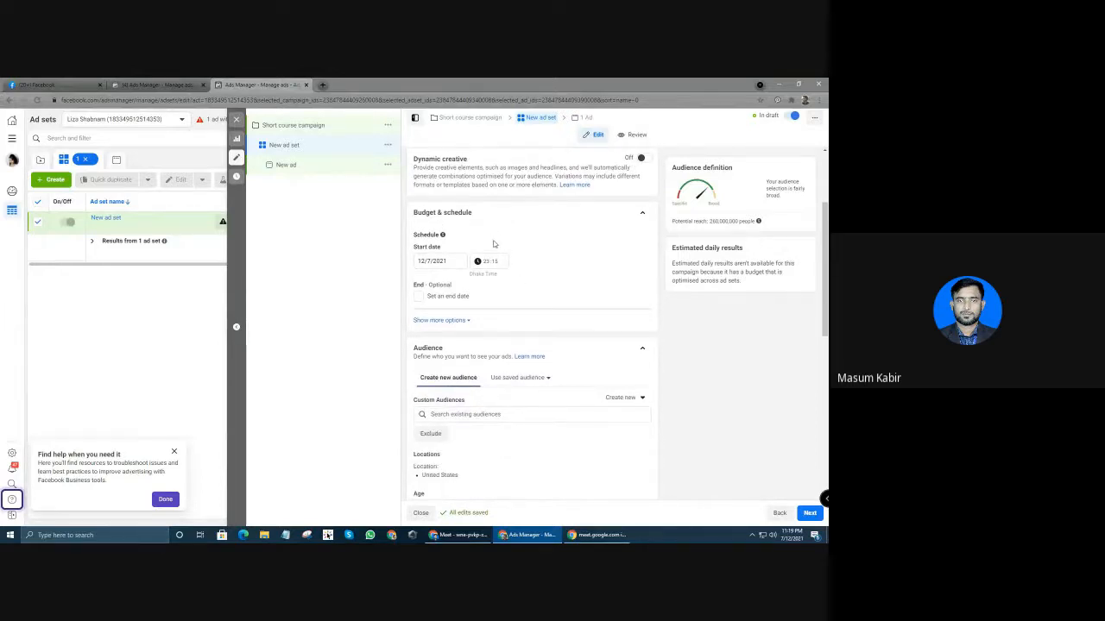
left_click(420, 296)
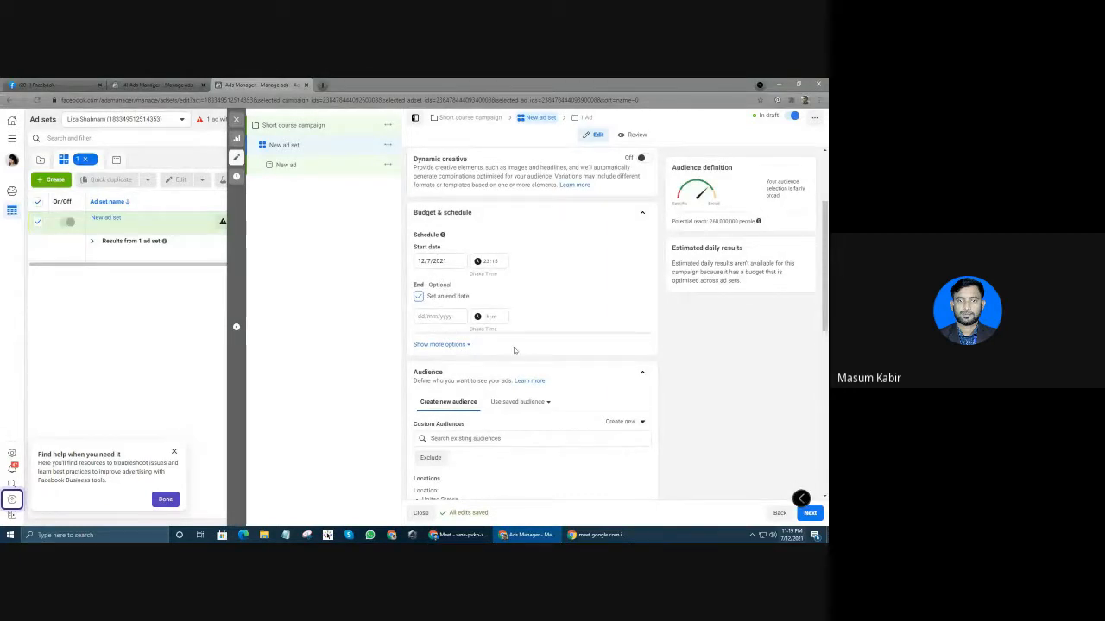
left_click(422, 260)
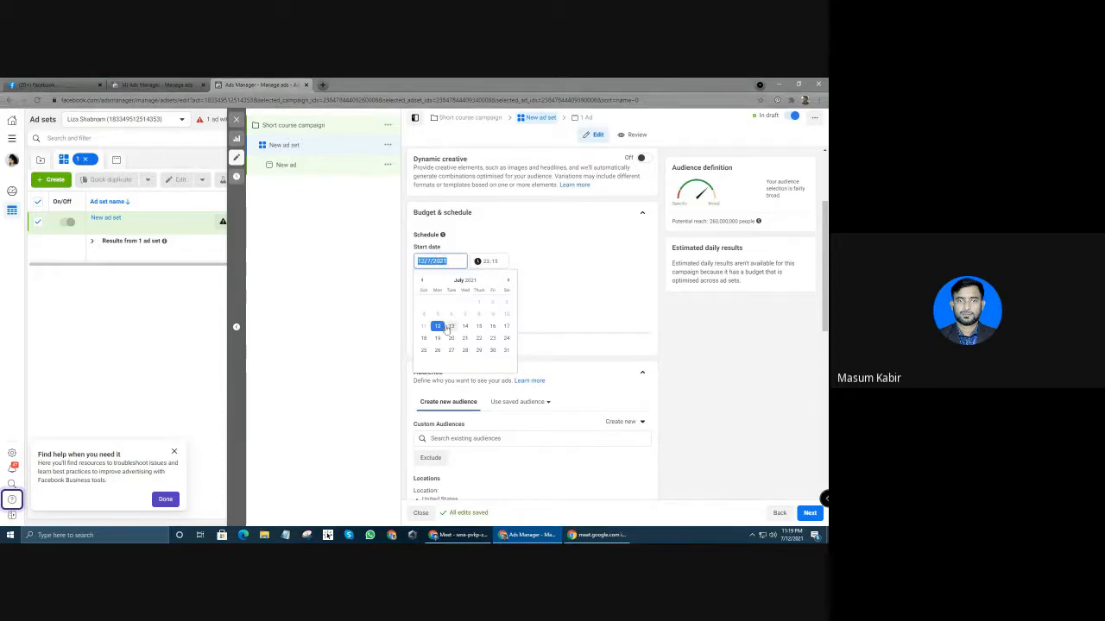
left_click(449, 327)
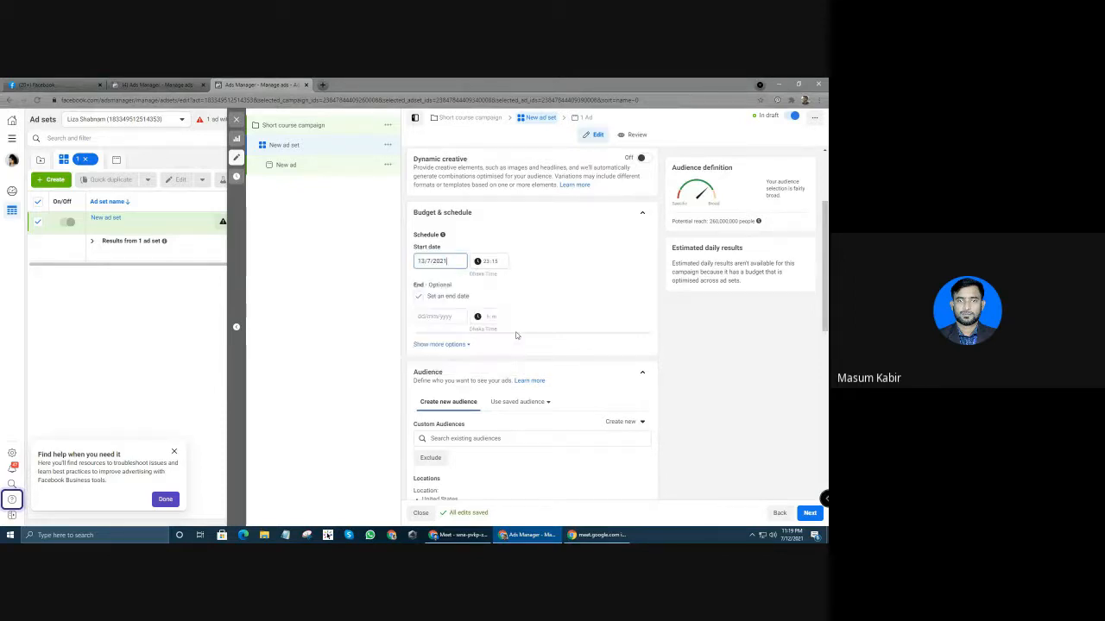
Set the ad set's end date to 17/7/2021 and its start time to 00:15
left_click(418, 297)
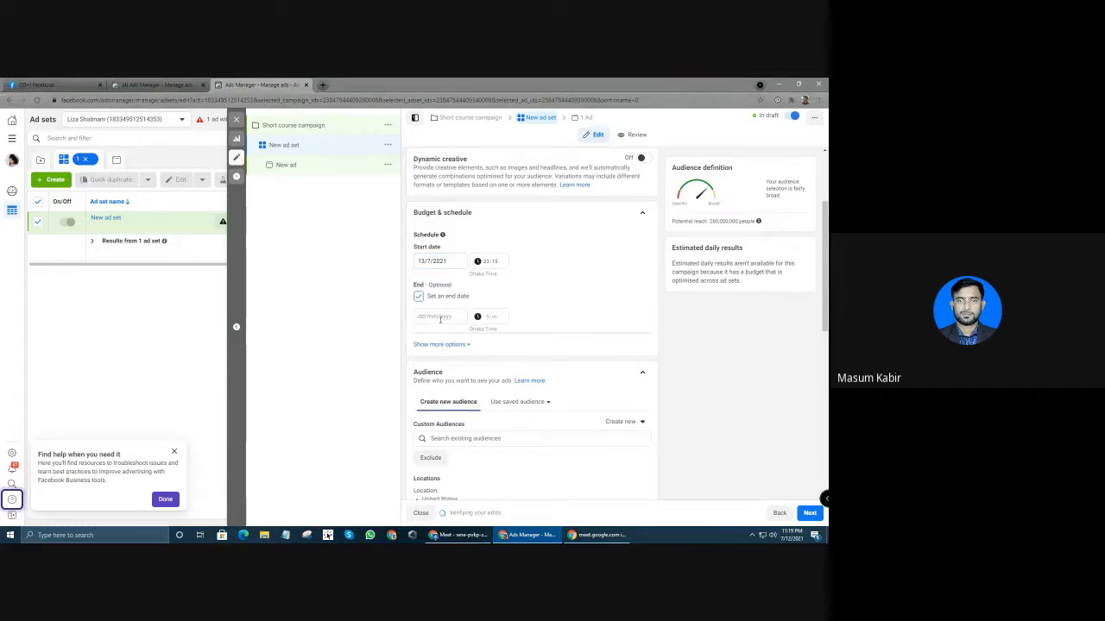
left_click(440, 317)
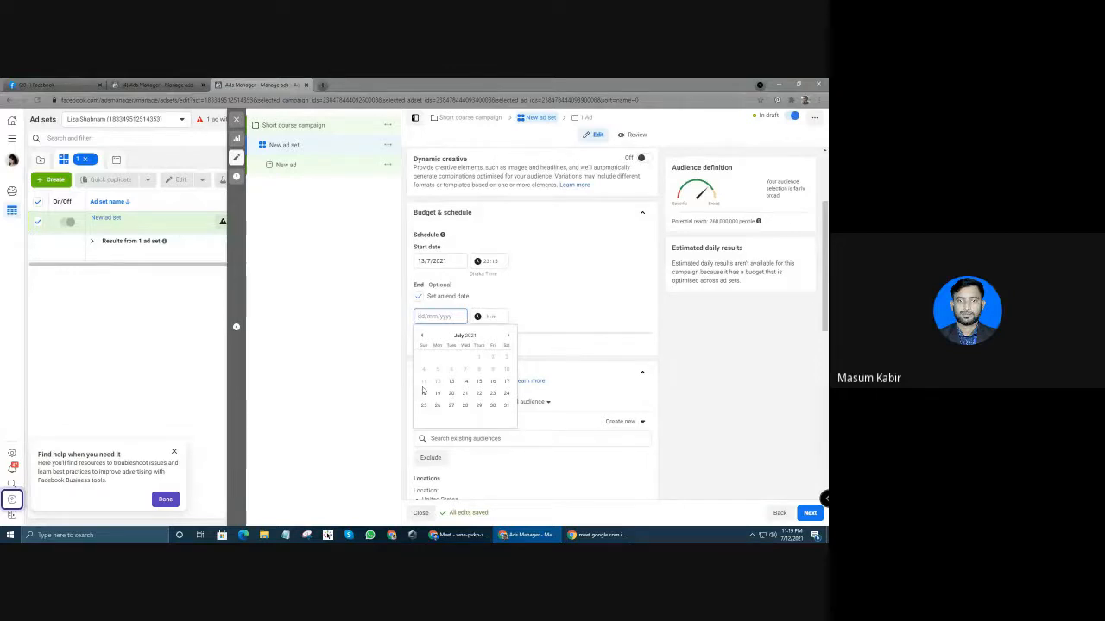
left_click(508, 381)
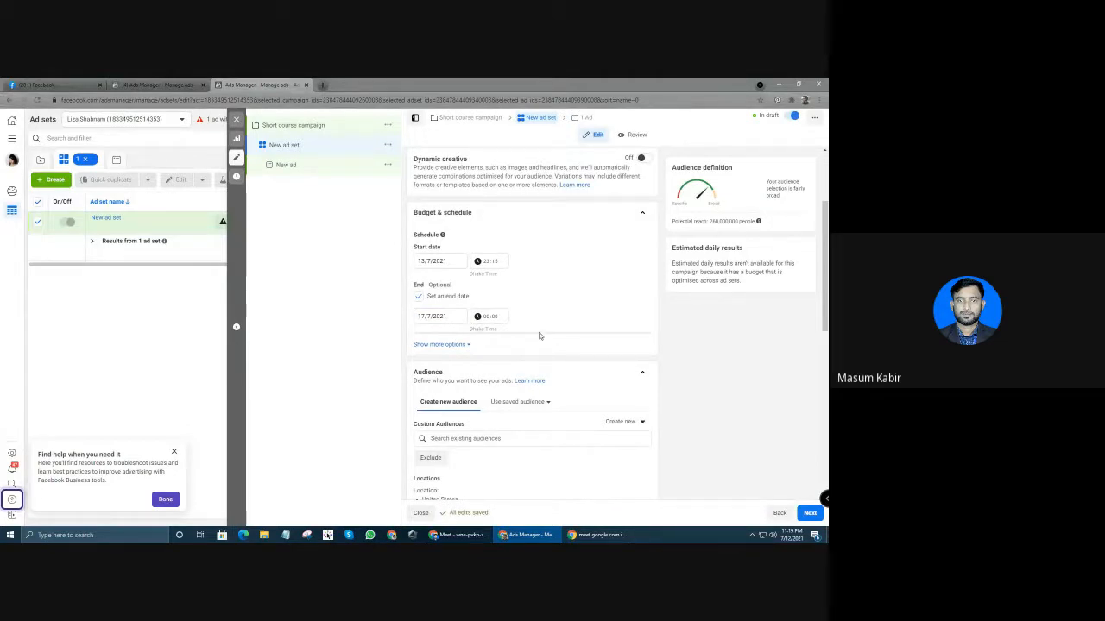
left_click(488, 263)
left_click(519, 277)
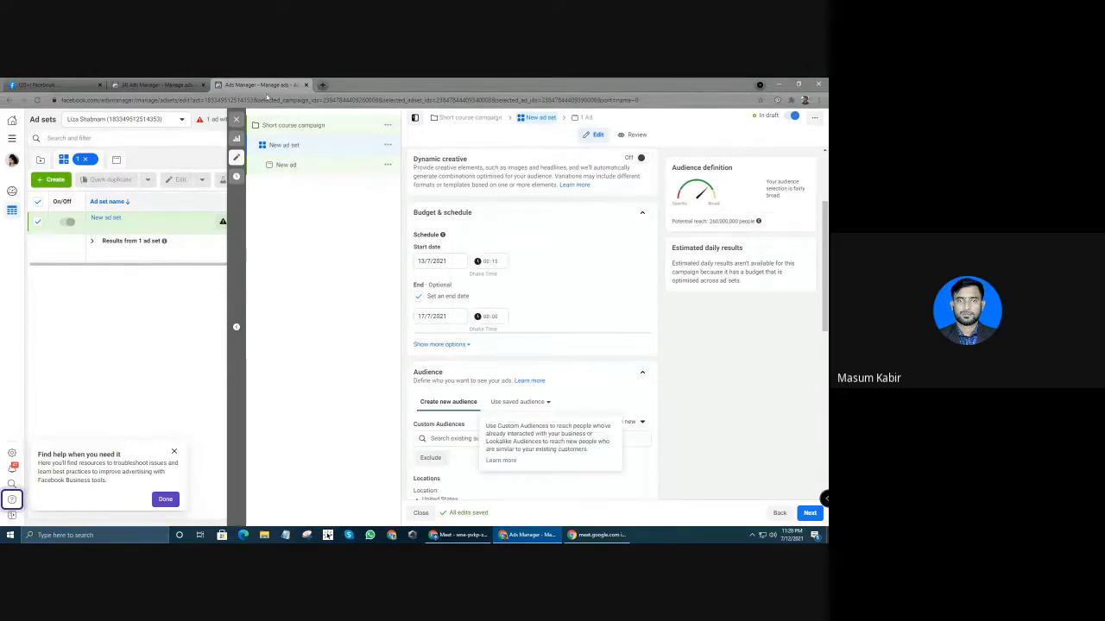
Review the ad set's schedule dates and the Audience section's custom audience, location, age, gender, targeting and language settings
scroll(532, 294, "down", 1)
scroll(518, 301, "up", 1)
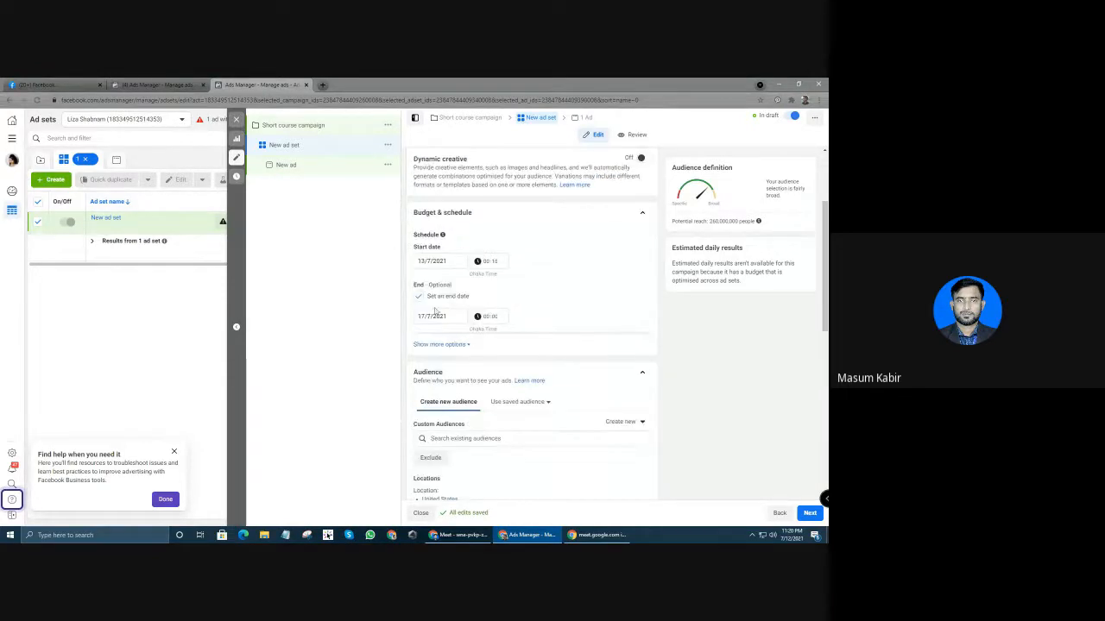
scroll(437, 332, "up", 1)
scroll(436, 332, "up", 1)
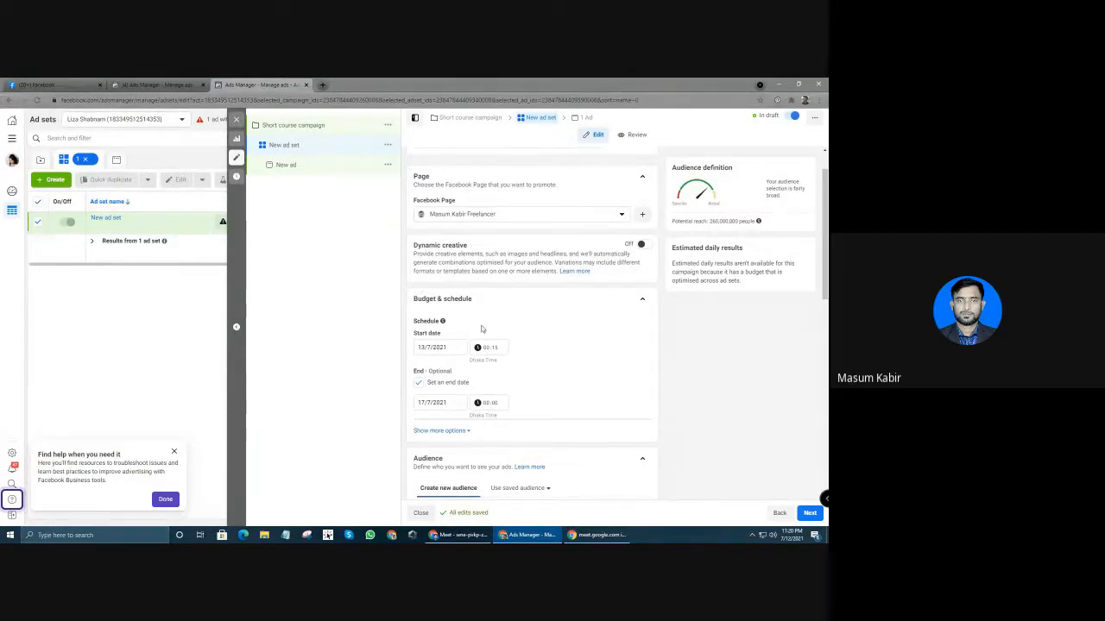
scroll(482, 329, "down", 2)
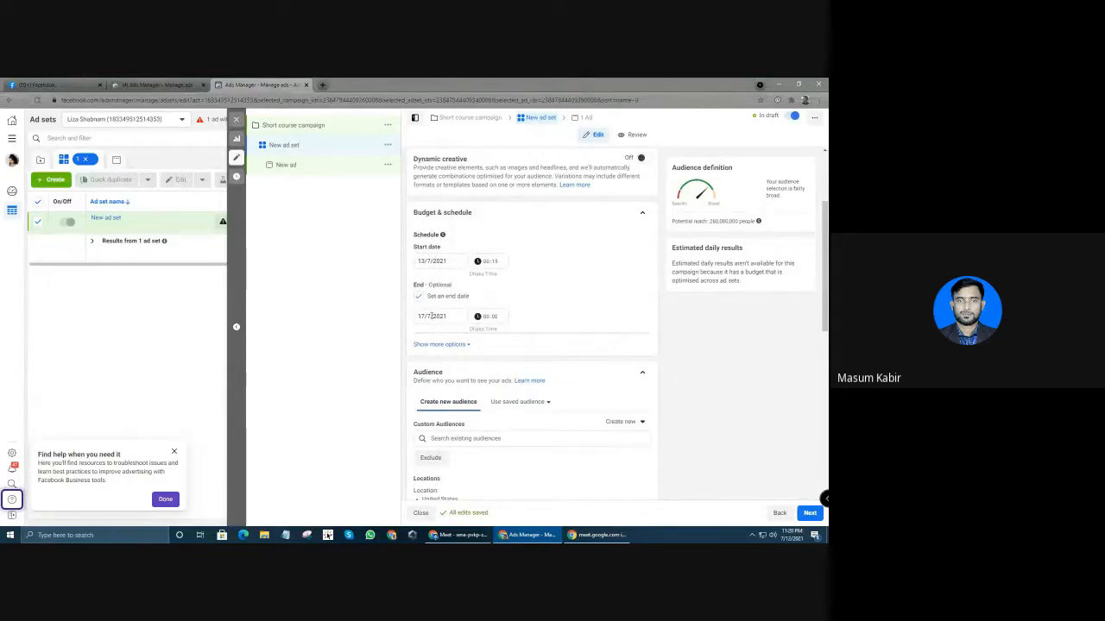
scroll(480, 333, "down", 3)
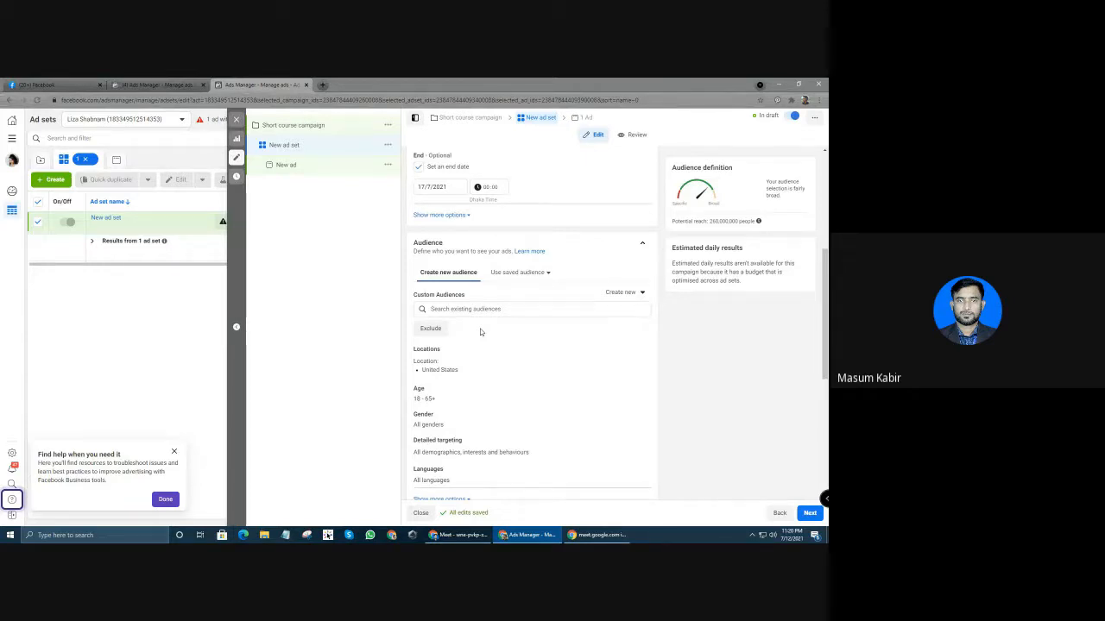
scroll(481, 333, "down", 1)
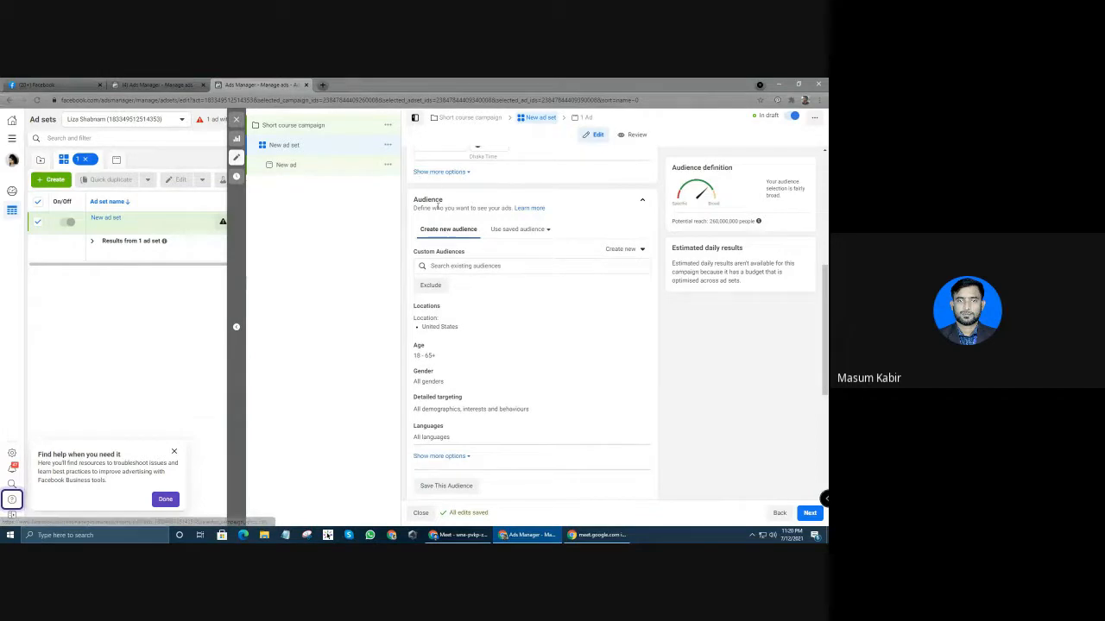
scroll(440, 214, "up", 2)
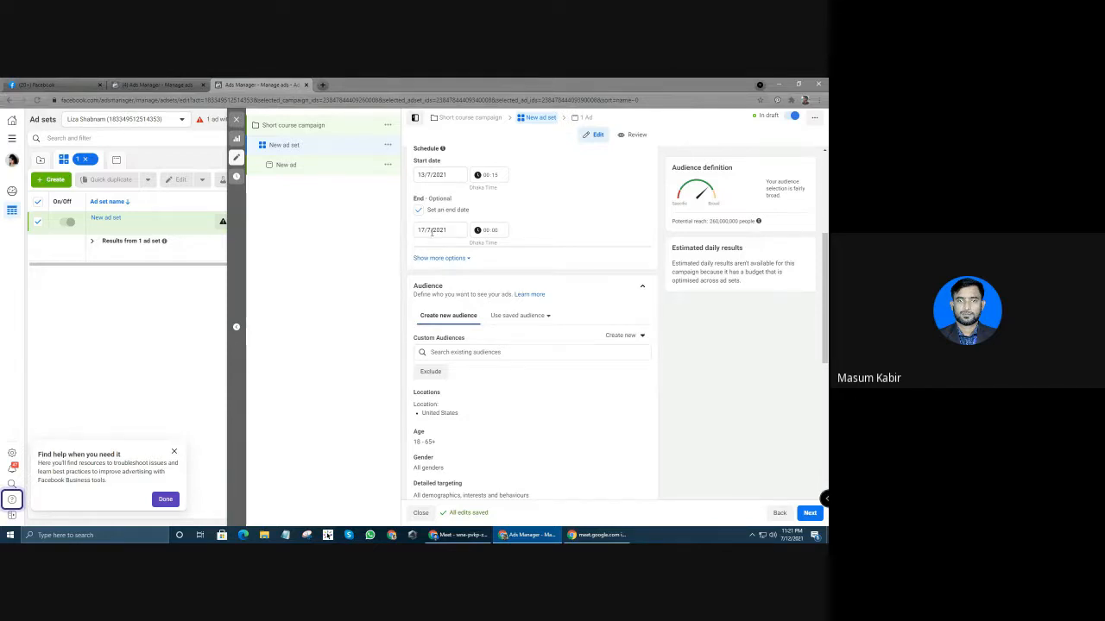
scroll(449, 255, "down", 1)
scroll(458, 263, "up", 2)
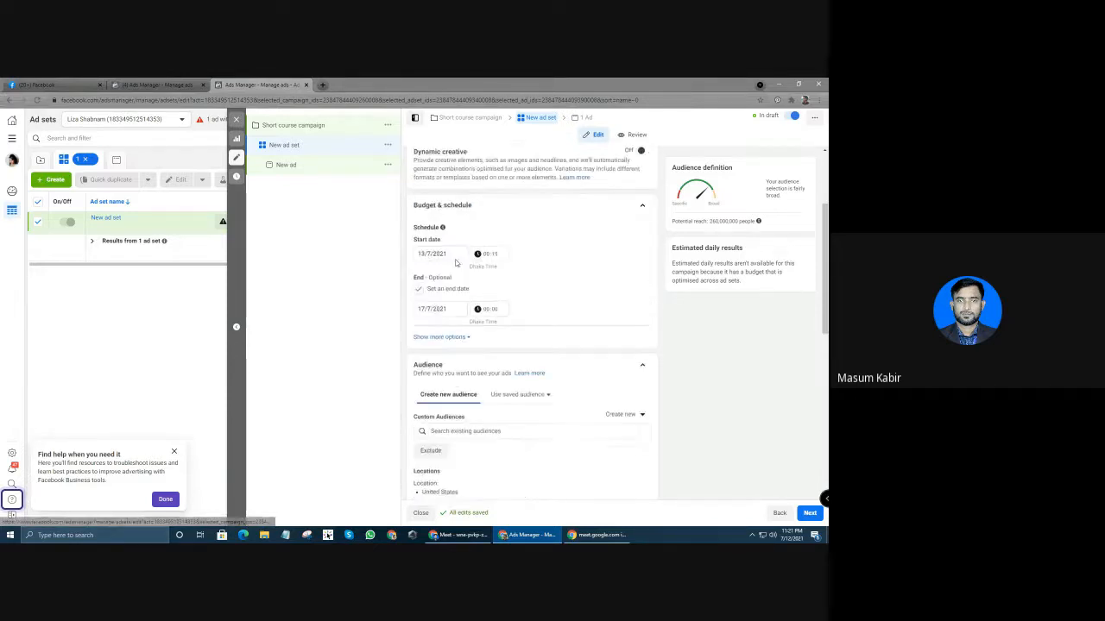
scroll(467, 277, "down", 2)
scroll(467, 278, "down", 3)
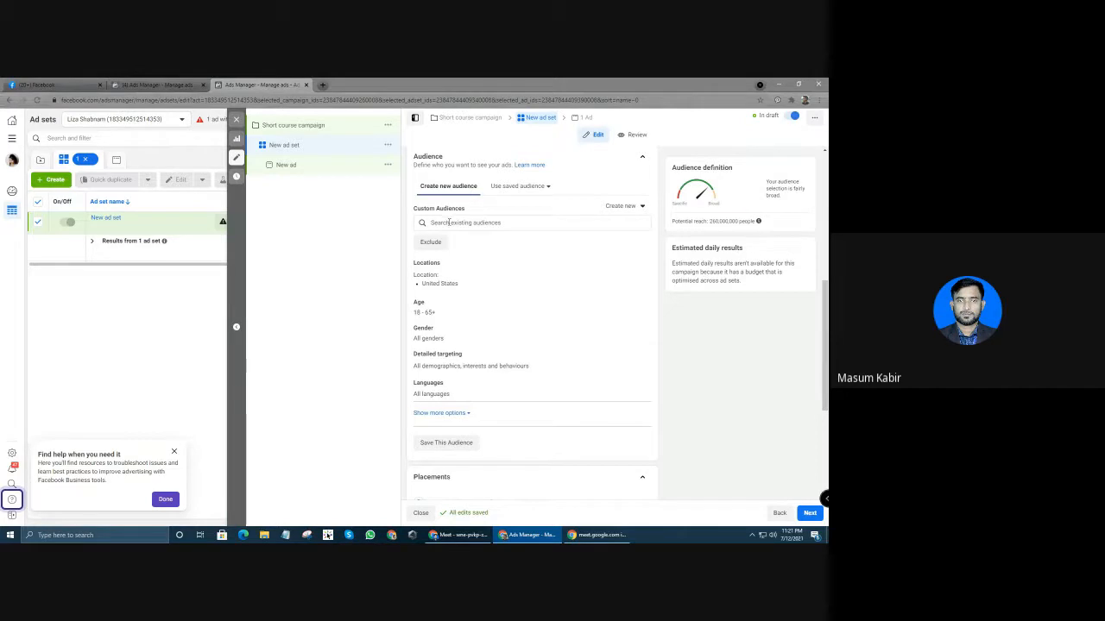
scroll(488, 374, "up", 3)
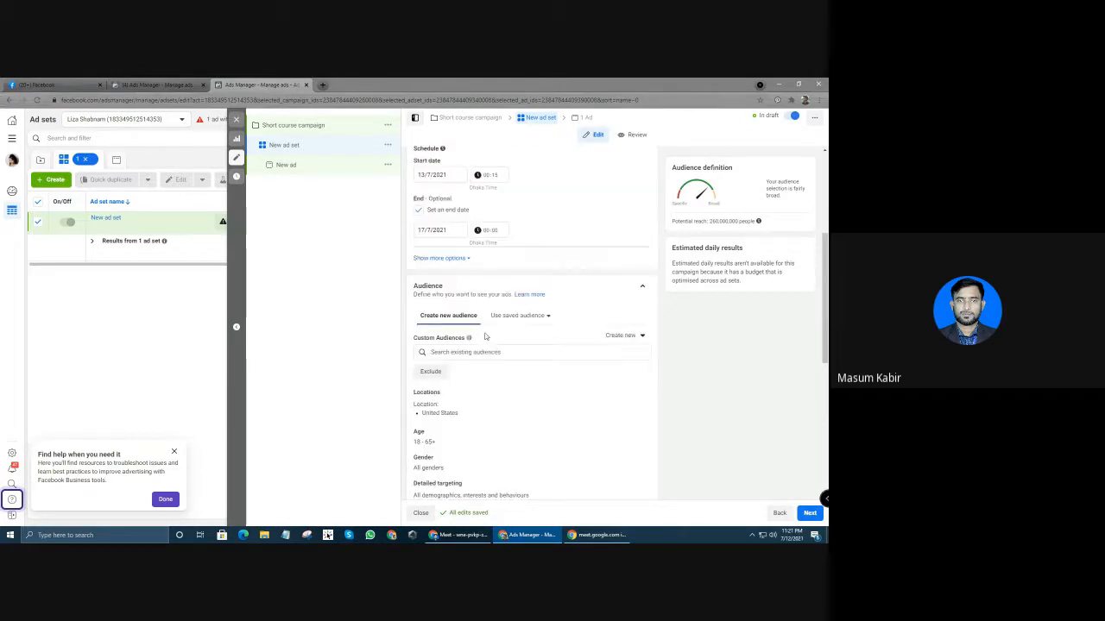
scroll(499, 311, "down", 1)
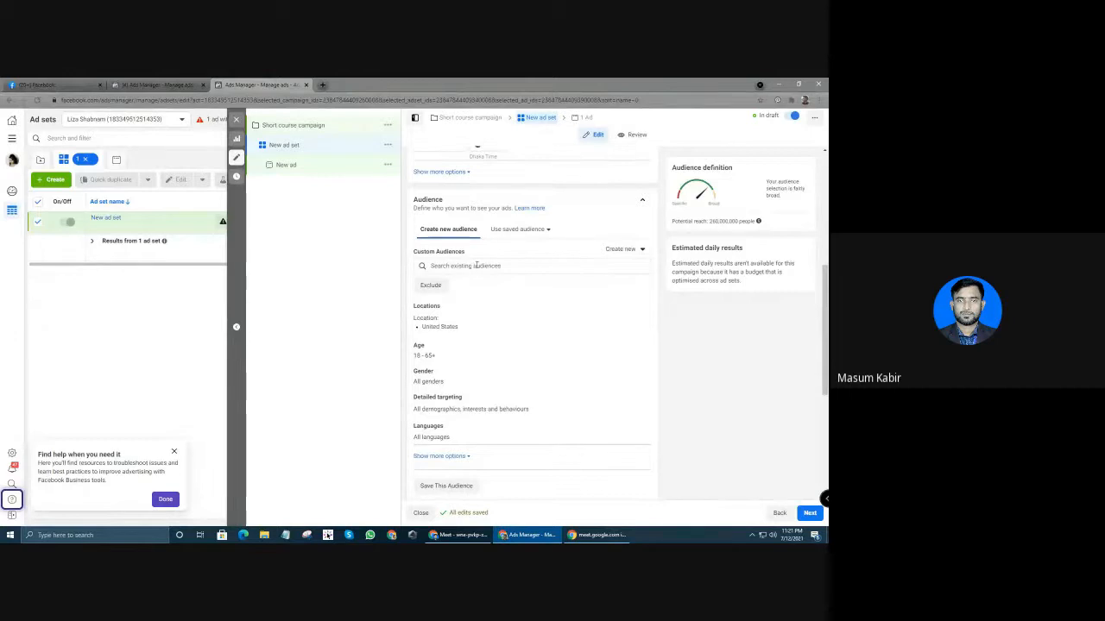
scroll(463, 298, "down", 1)
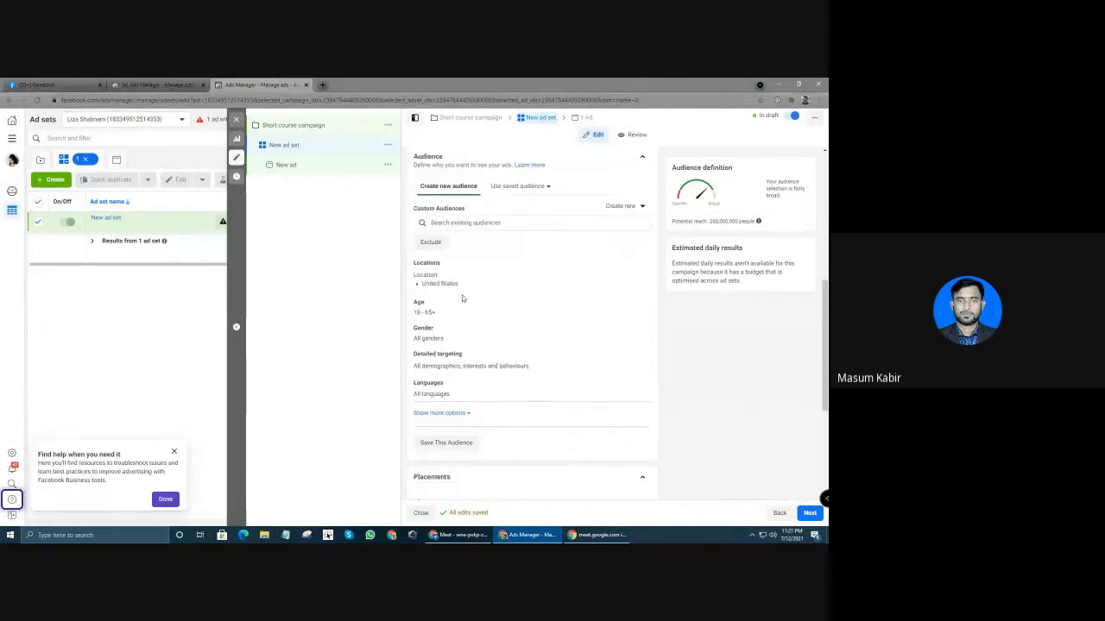
Add an exclusion condition to Custom Audiences and view the existing audiences available for it
left_click(431, 242)
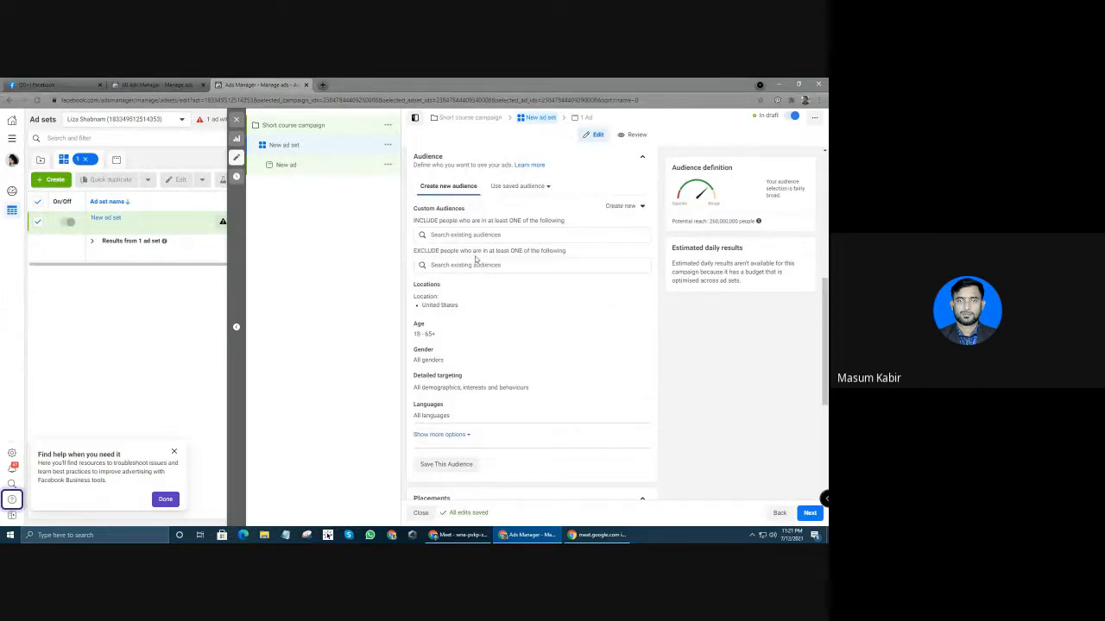
scroll(469, 250, "up", 2)
scroll(459, 281, "down", 2)
left_click(484, 264)
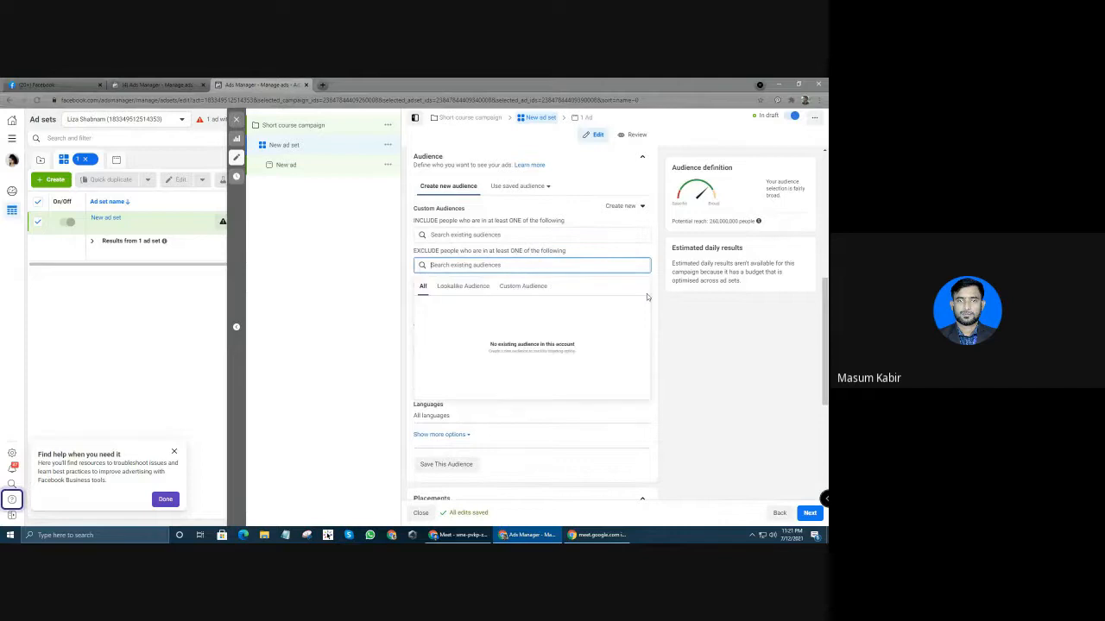
left_click(367, 272)
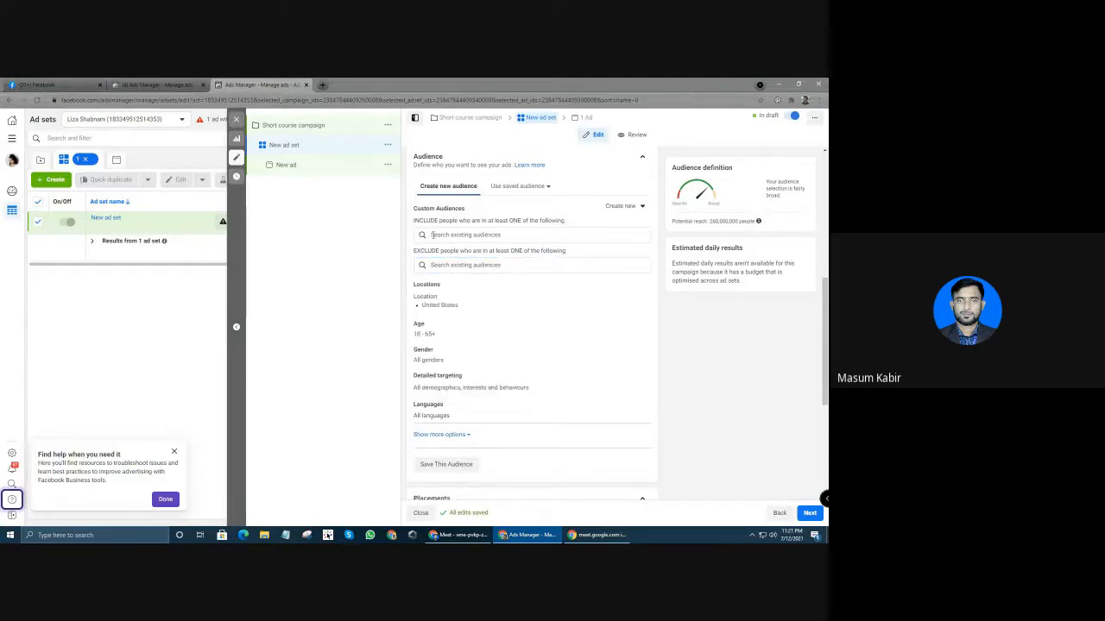
Examine the existing-audience choices for both the include and exclude conditions without selecting any audience
left_click(465, 233)
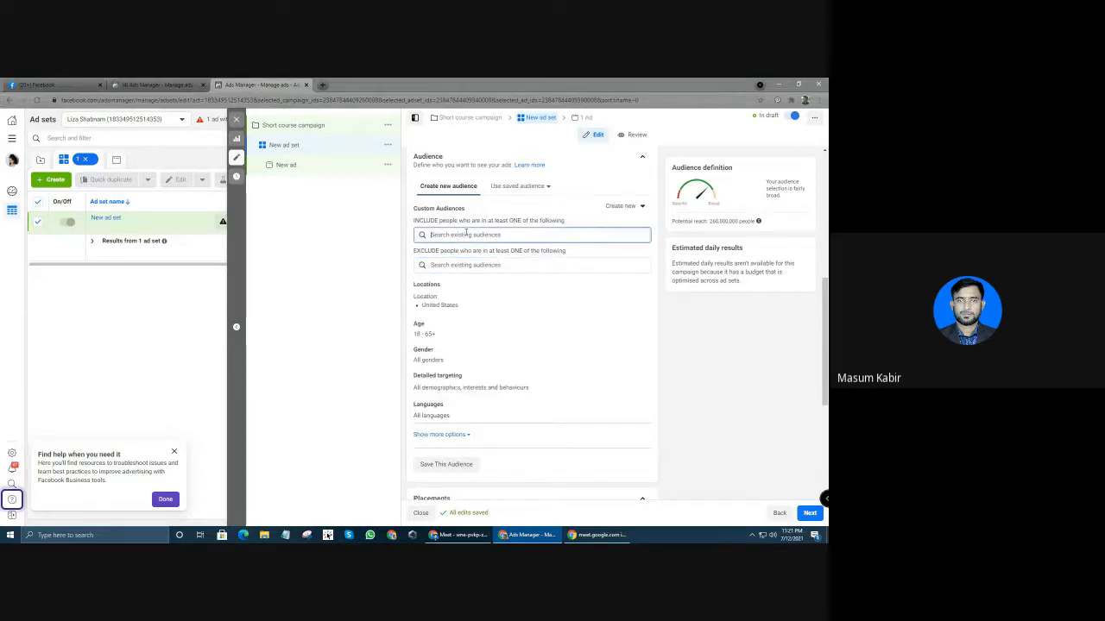
left_click(382, 239)
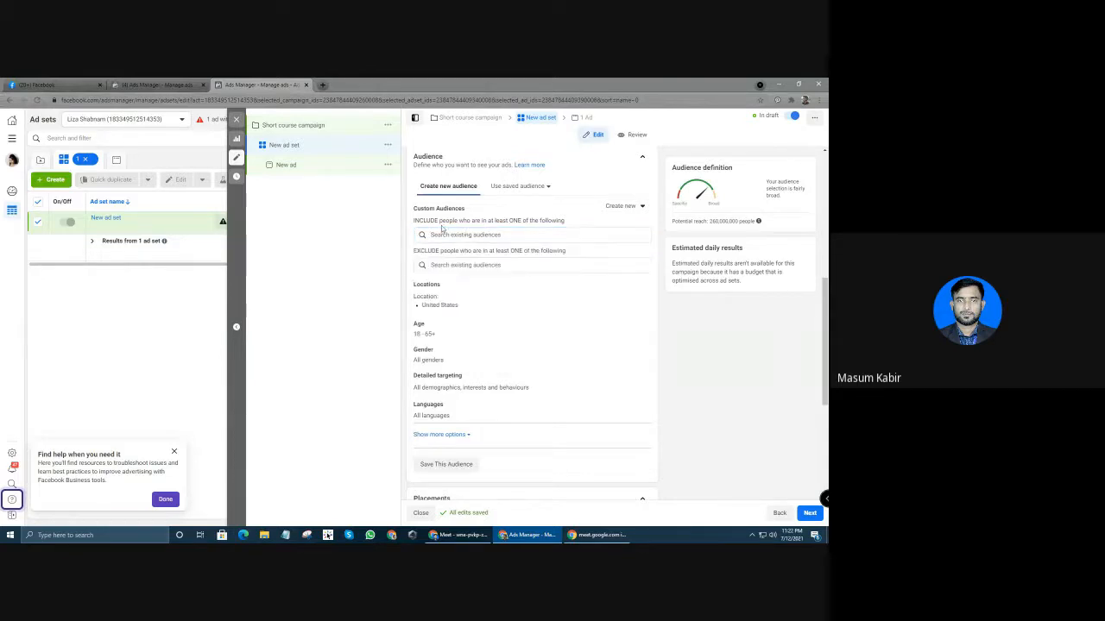
left_click(499, 235)
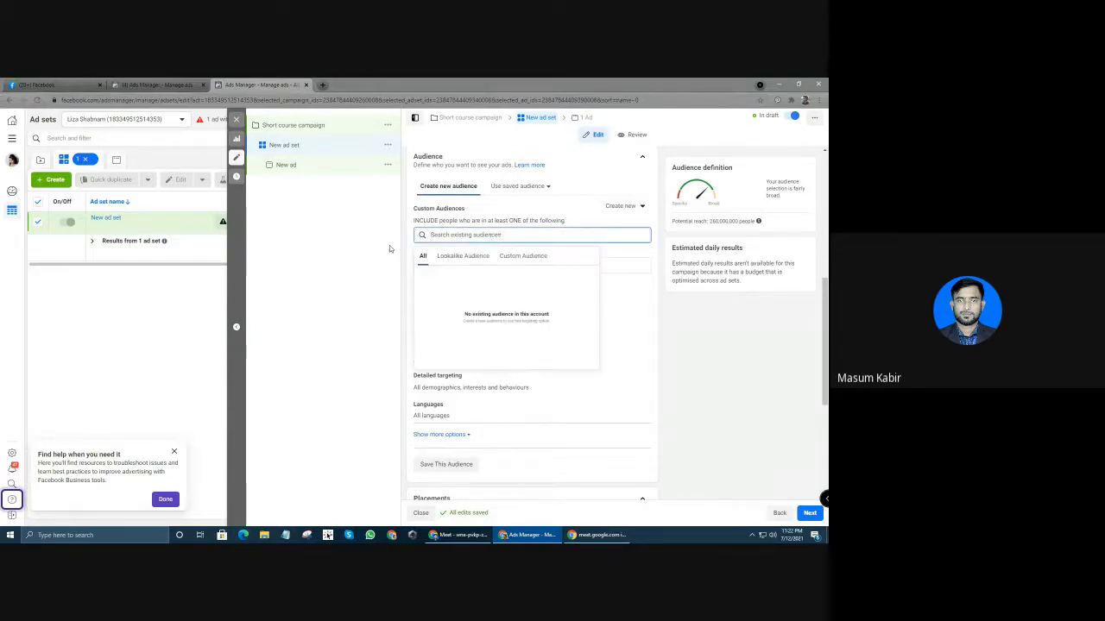
left_click(389, 247)
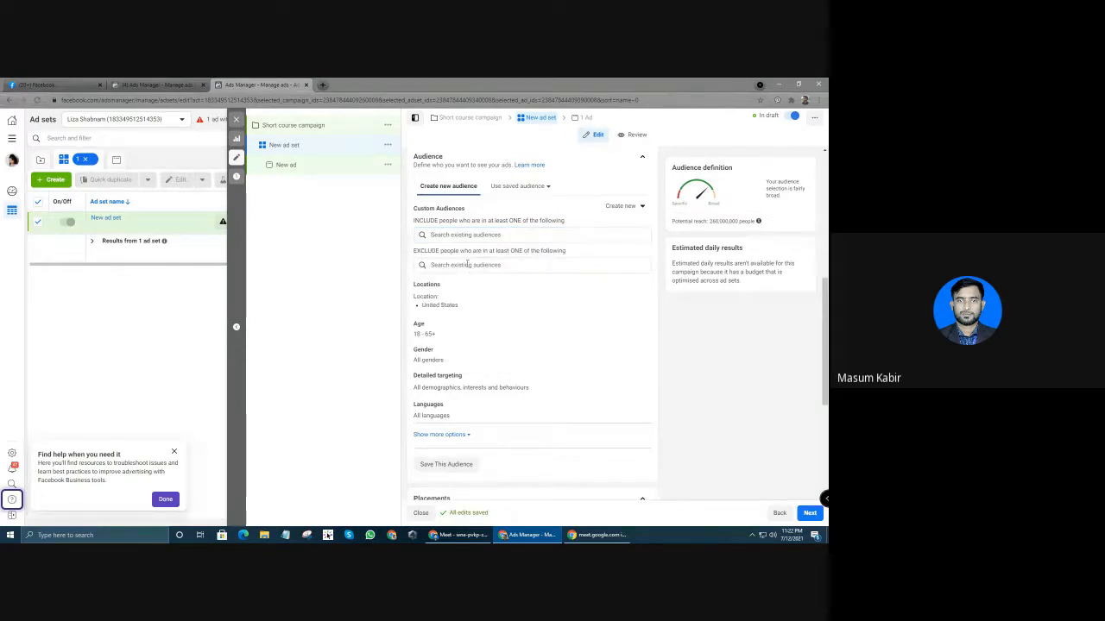
left_click(466, 265)
left_click(388, 276)
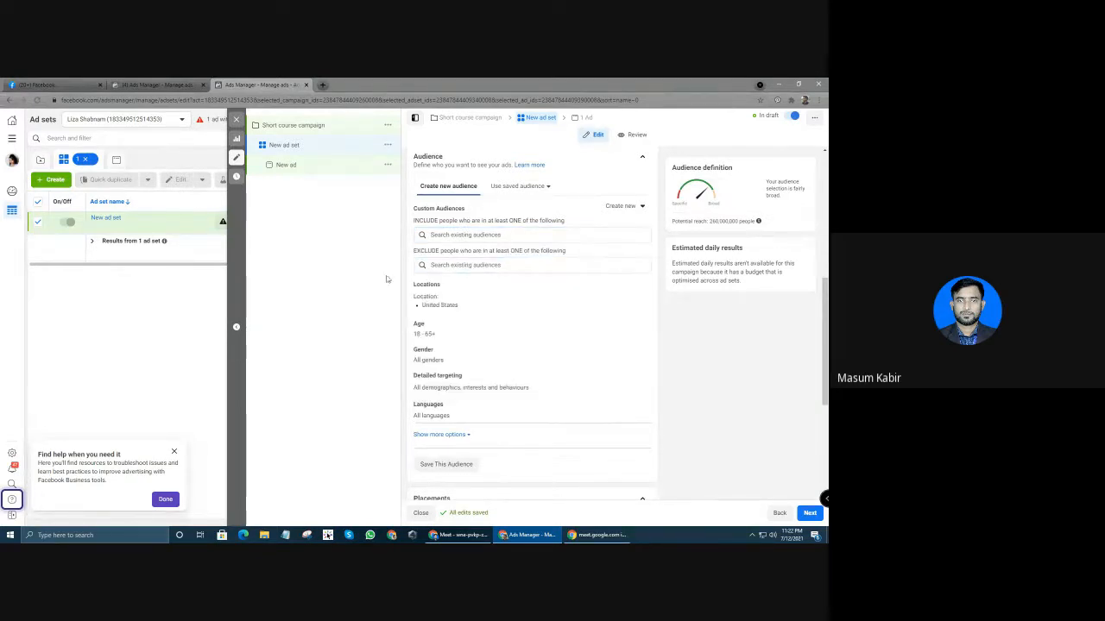
left_click(467, 265)
left_click(397, 275)
left_click(448, 265)
left_click(394, 273)
left_click(464, 264)
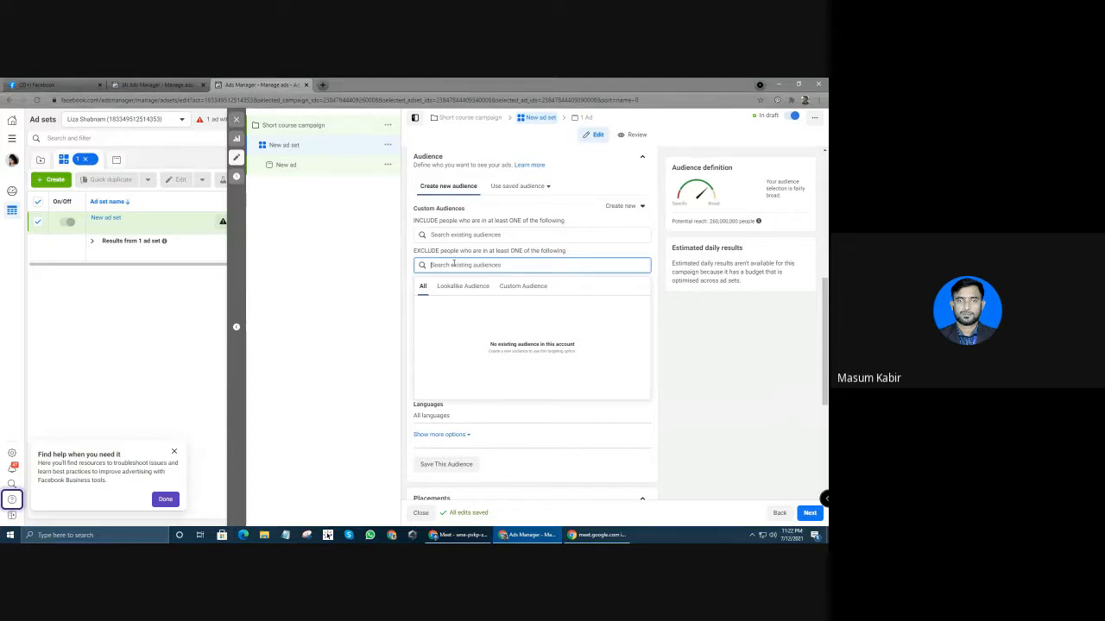
left_click(385, 287)
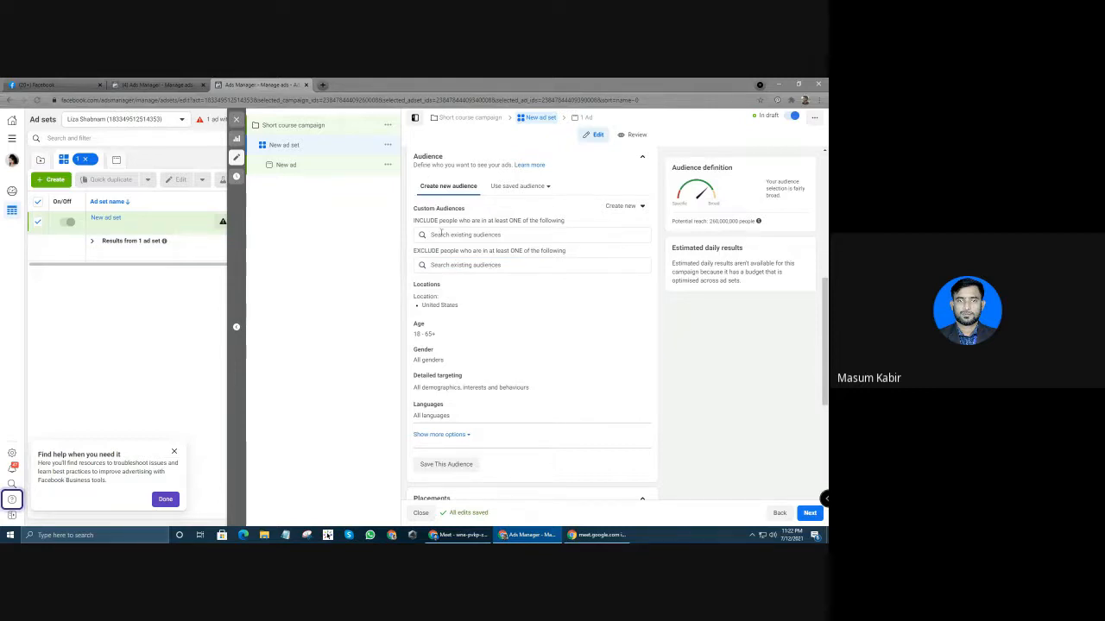
left_click(441, 234)
left_click(387, 282)
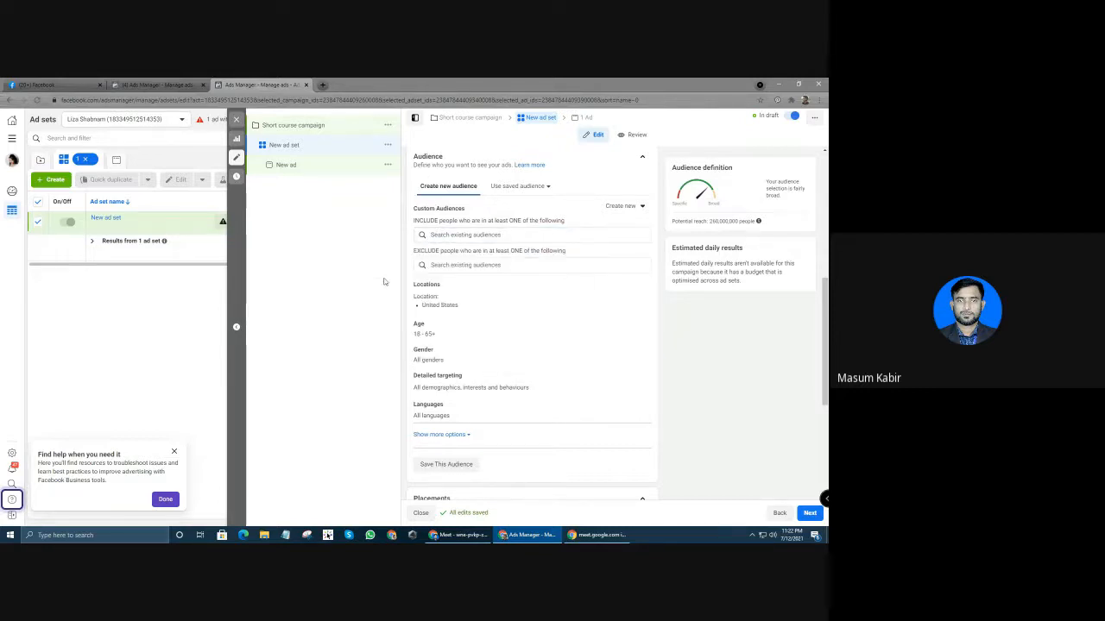
left_click(459, 265)
left_click(392, 279)
left_click(475, 234)
left_click(393, 266)
left_click(481, 230)
left_click(366, 257)
left_click(450, 265)
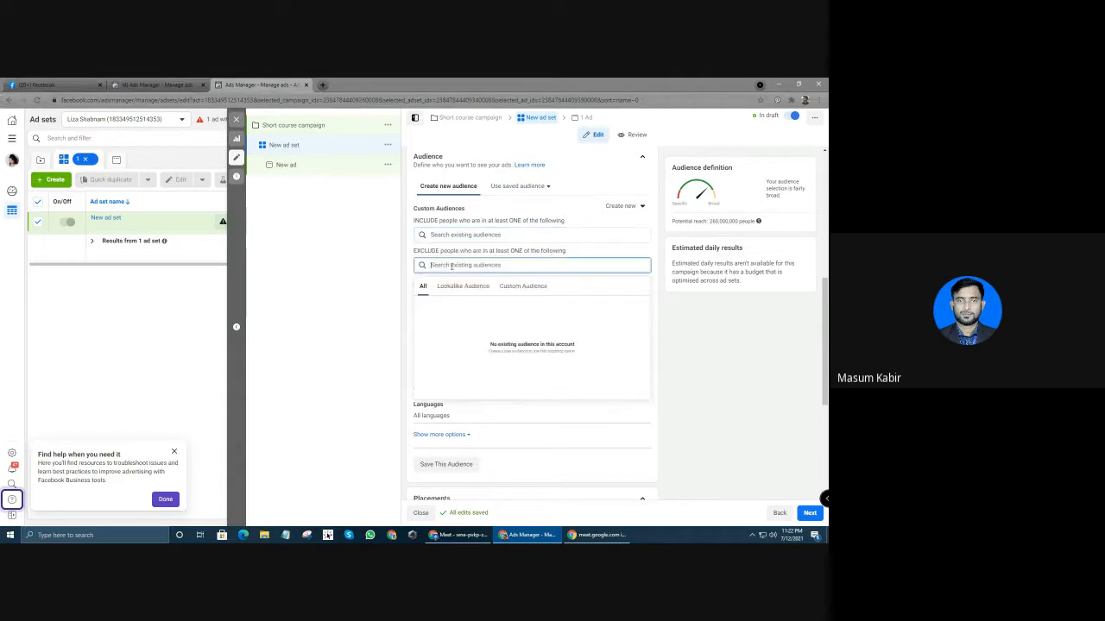
left_click(340, 298)
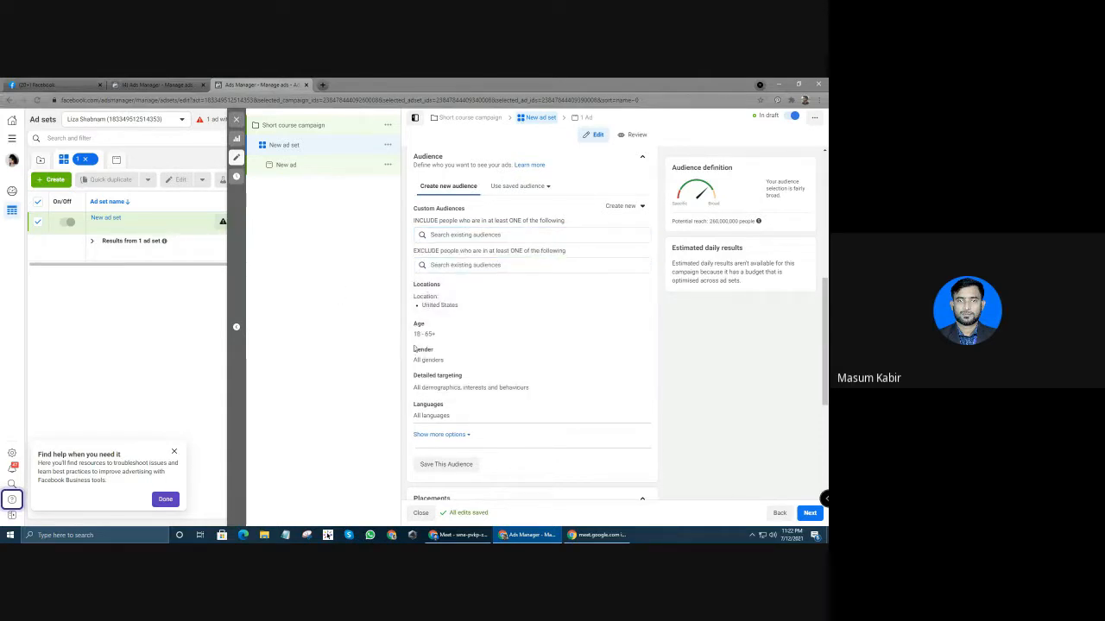
Edit the audience locations and remove United States from the targeted places
scroll(444, 250, "down", 1)
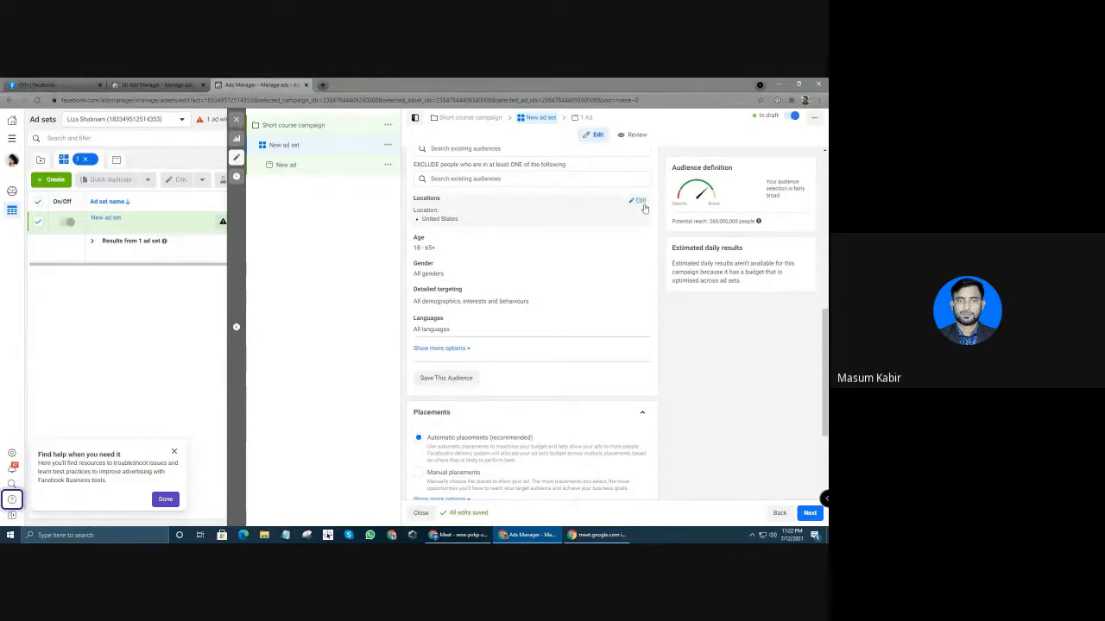
left_click(643, 208)
mouse_move(488, 254)
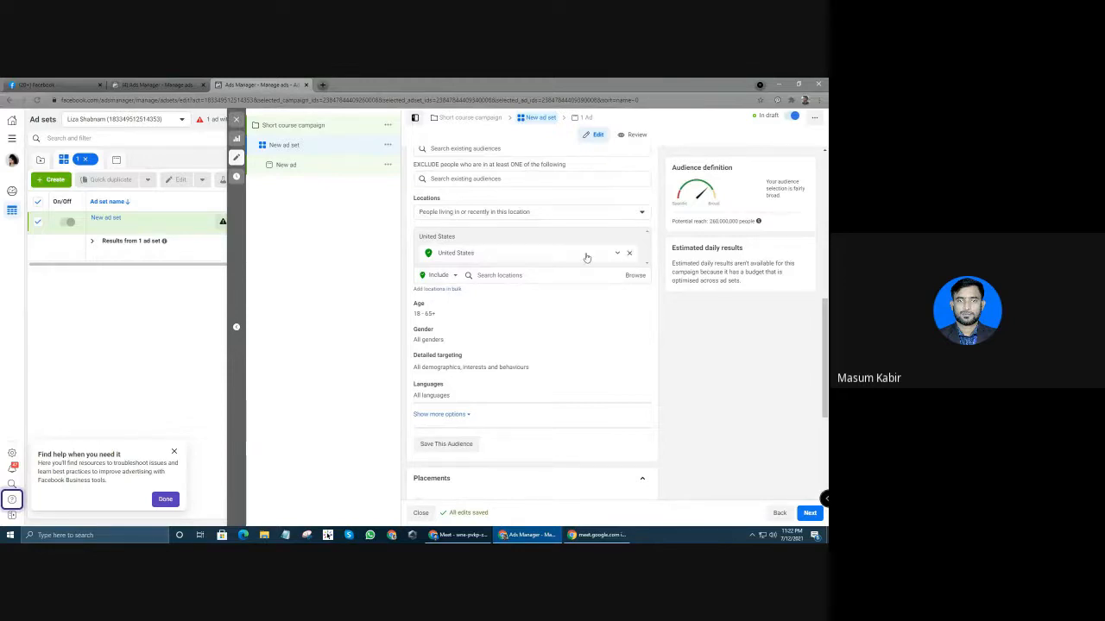
left_click(629, 253)
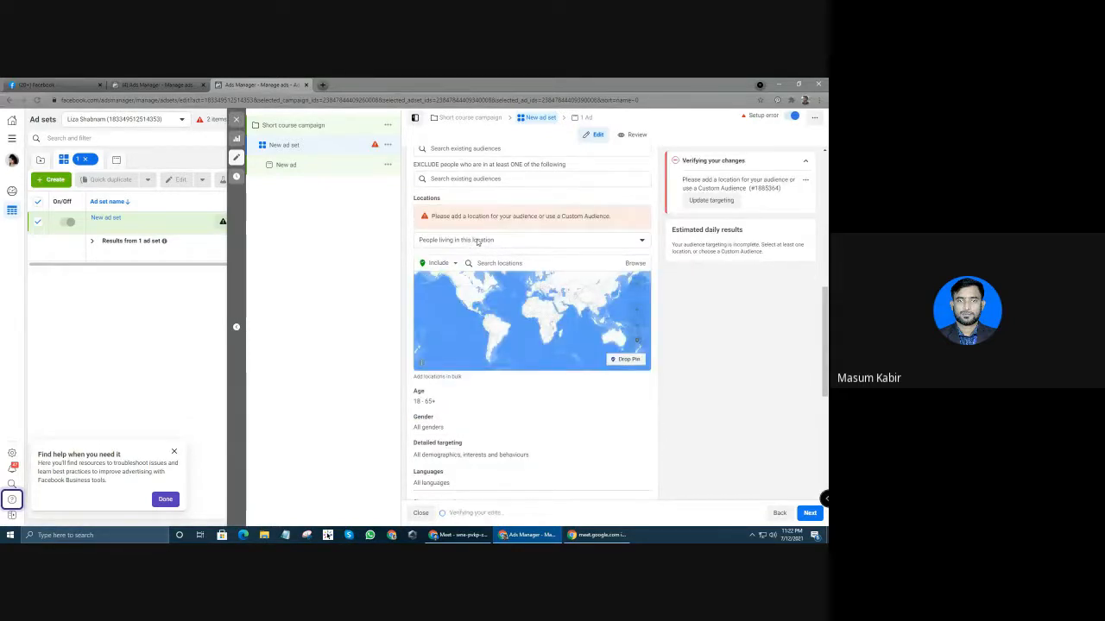
Examine the choices for which people in a location to target, keeping People living in this location
left_click(477, 241)
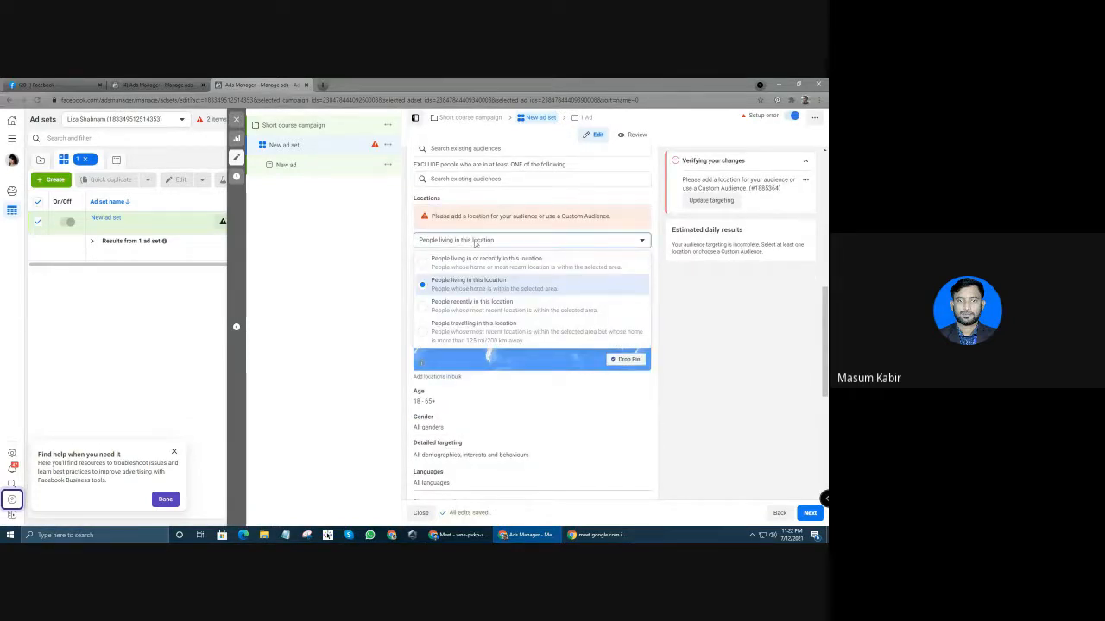
left_click(470, 240)
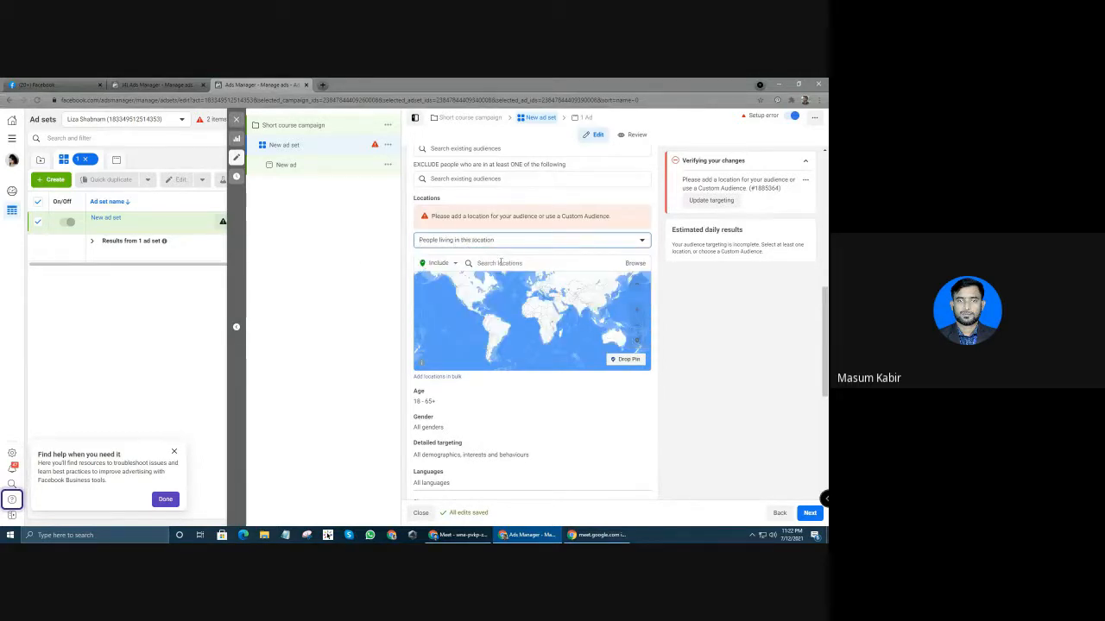
left_click(483, 242)
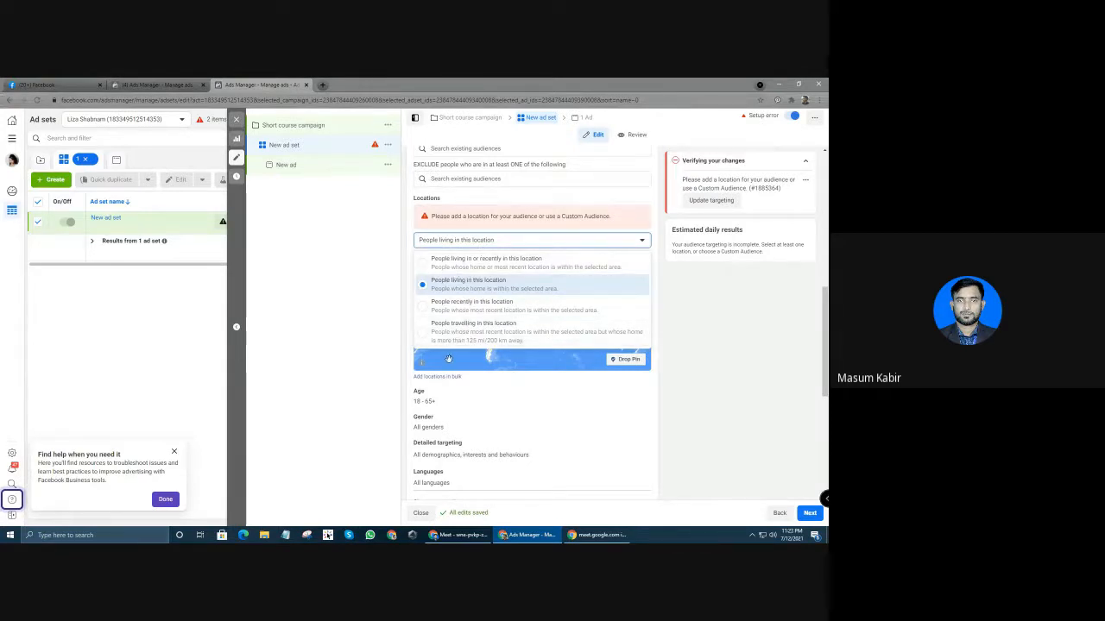
left_click(377, 247)
left_click(507, 263)
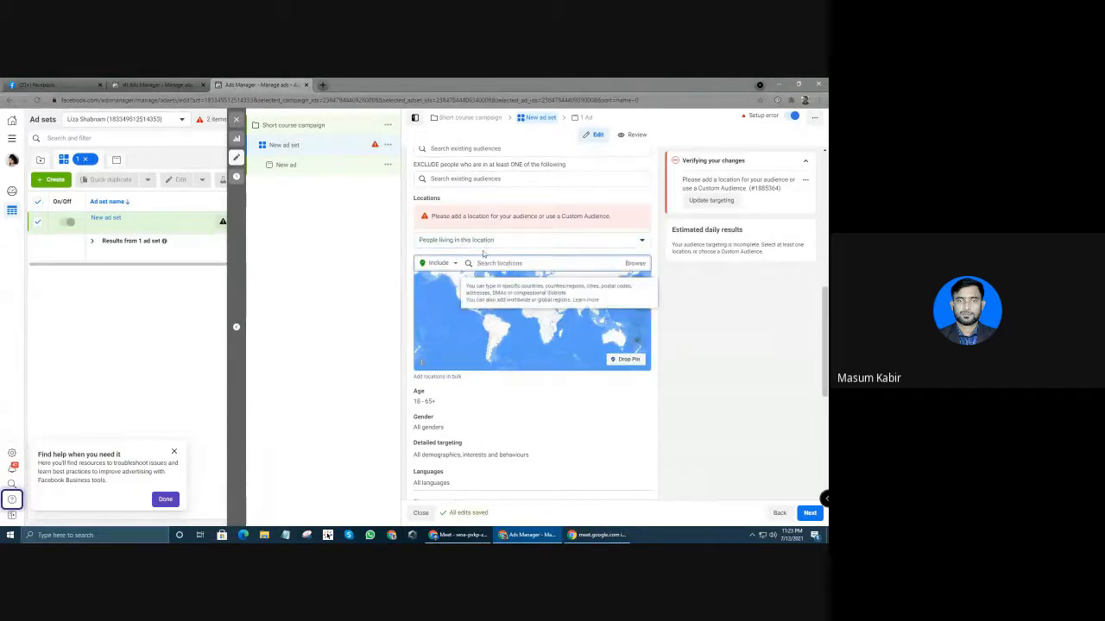
left_click(481, 244)
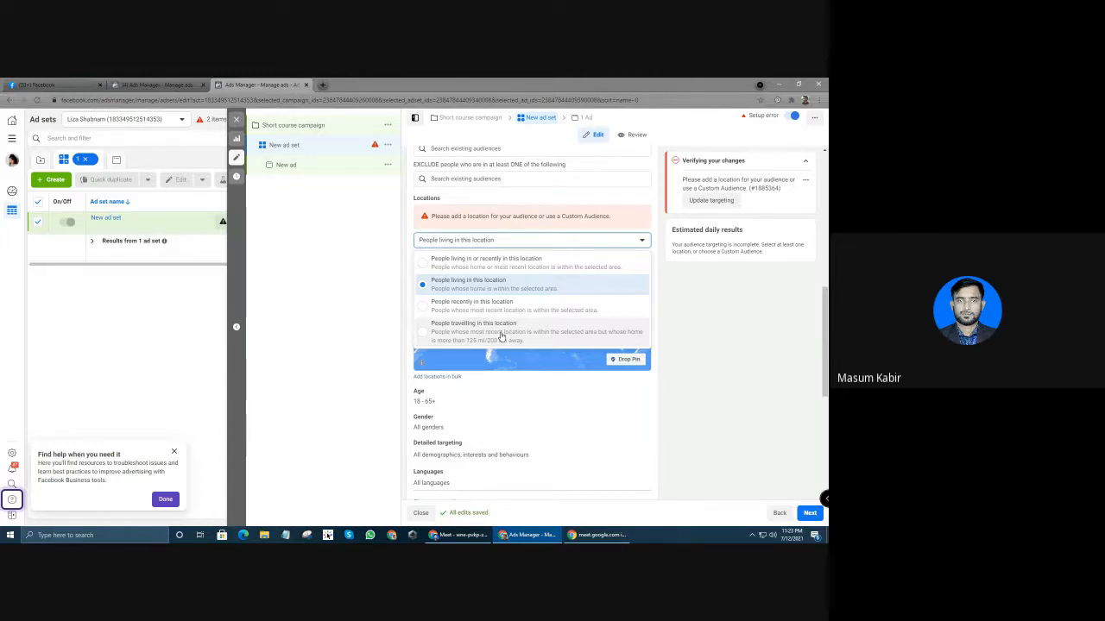
left_click(398, 339)
Search the audience locations for dhaka and include the city Dhaka, Dhaka Division, Bangladesh
left_click(550, 263)
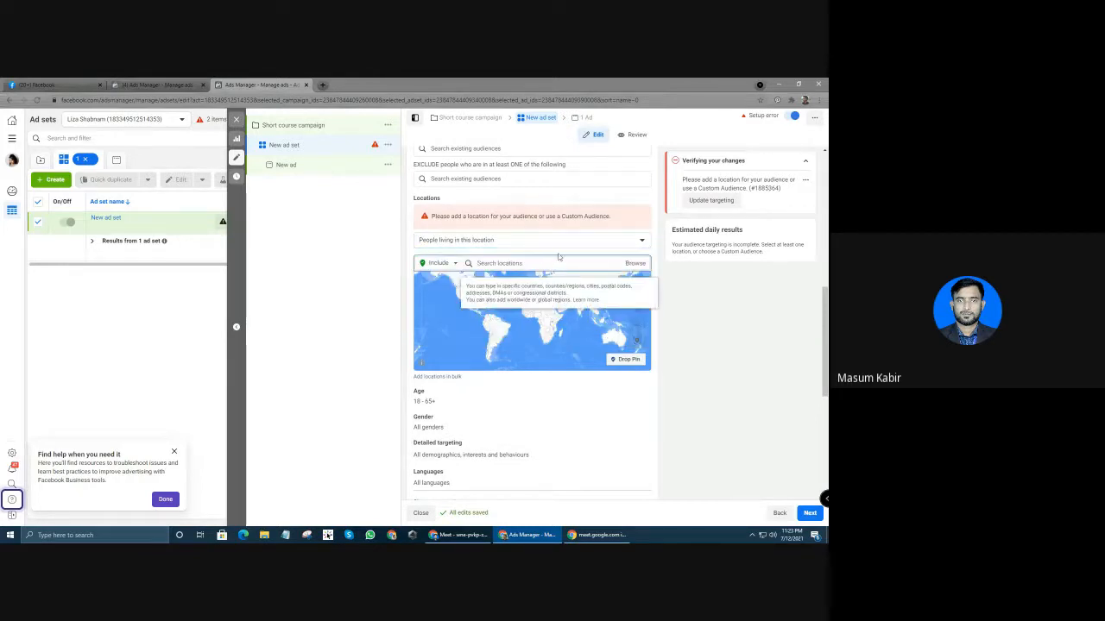
type("dha")
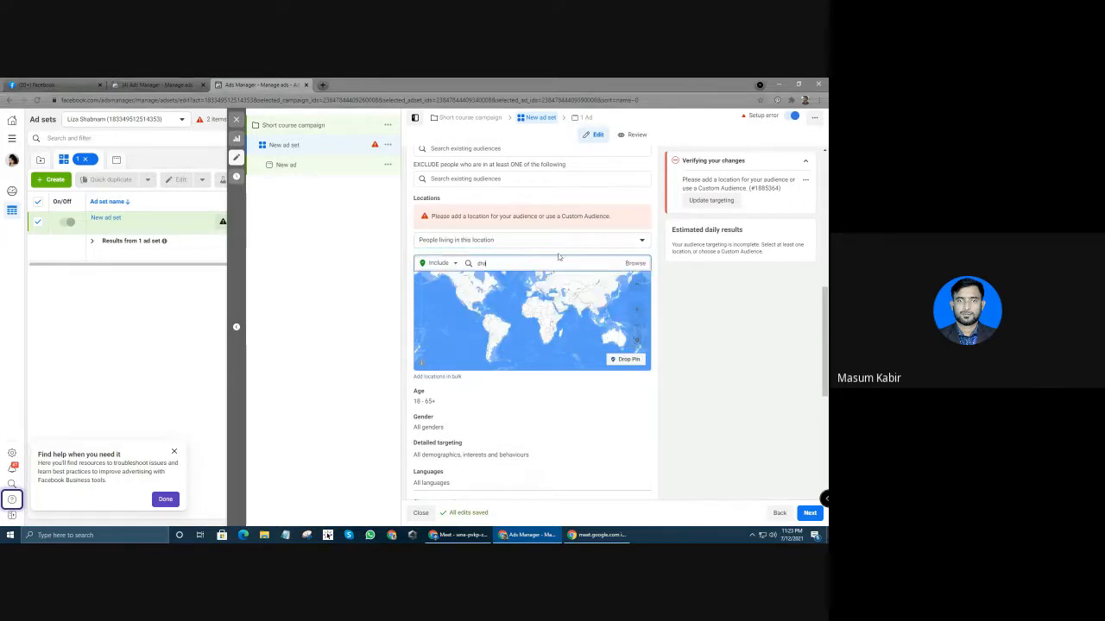
type("ka")
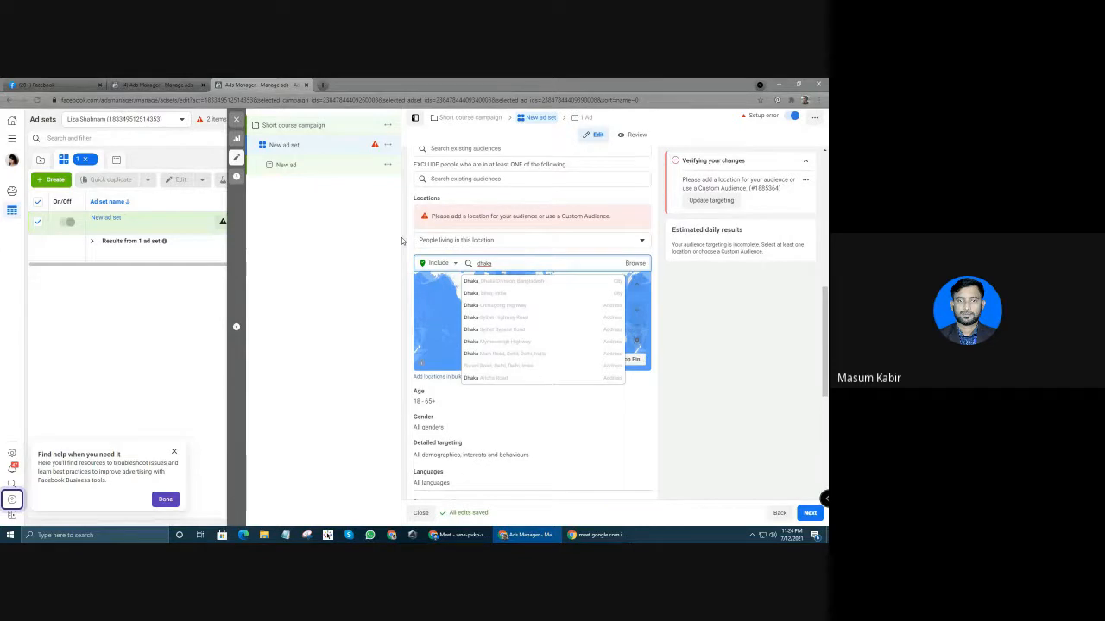
left_click(489, 283)
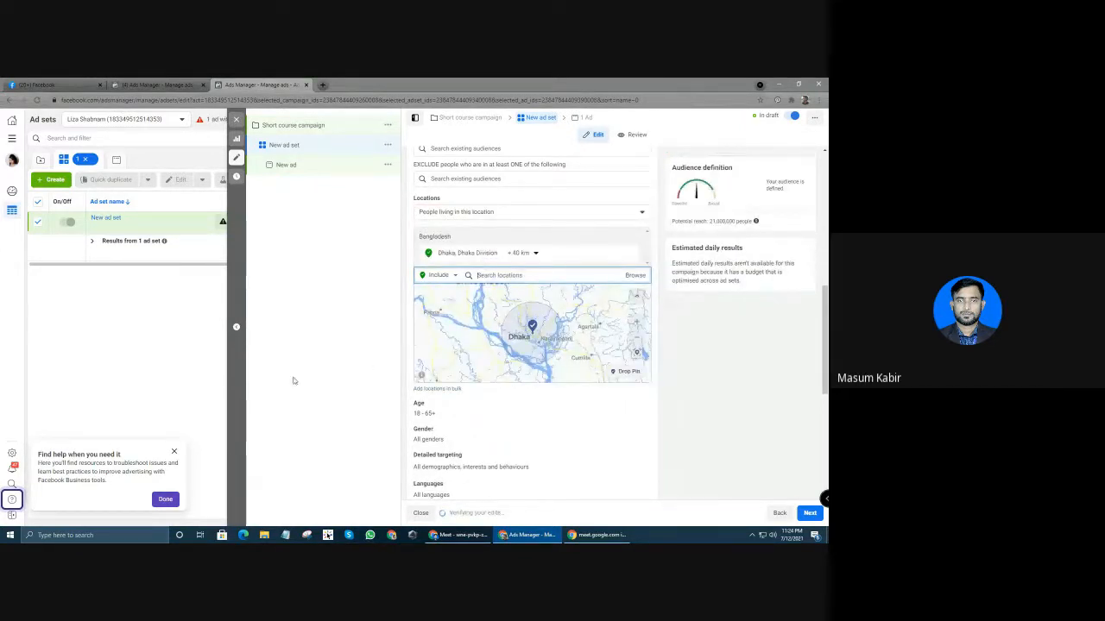
Edit the audience age range and set the minimum age to 13
scroll(446, 401, "down", 2)
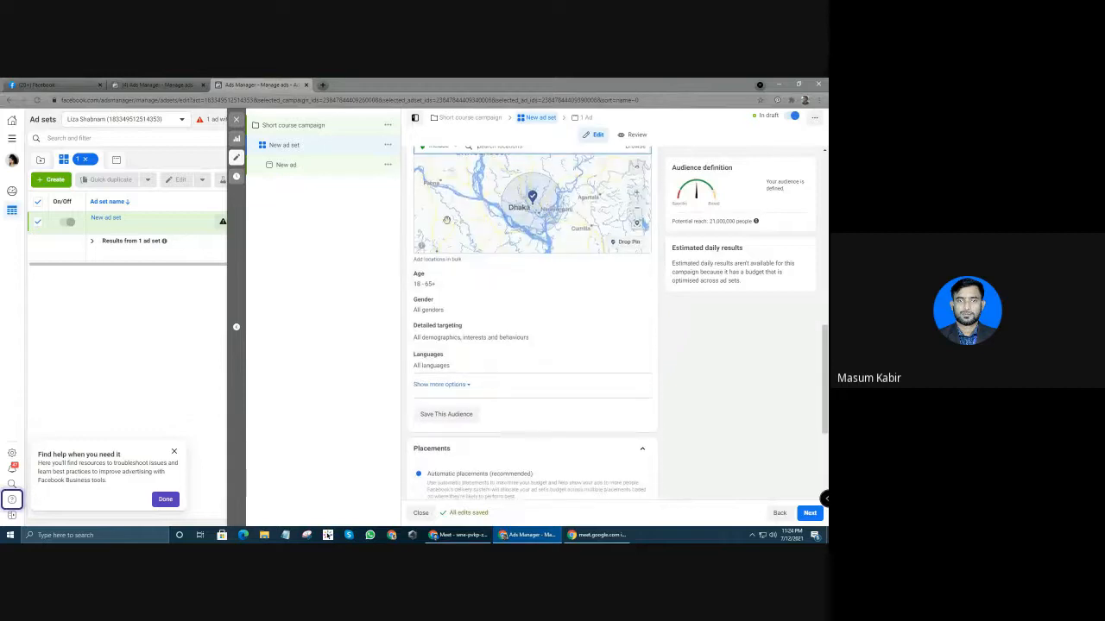
scroll(423, 341, "up", 2)
scroll(449, 367, "down", 1)
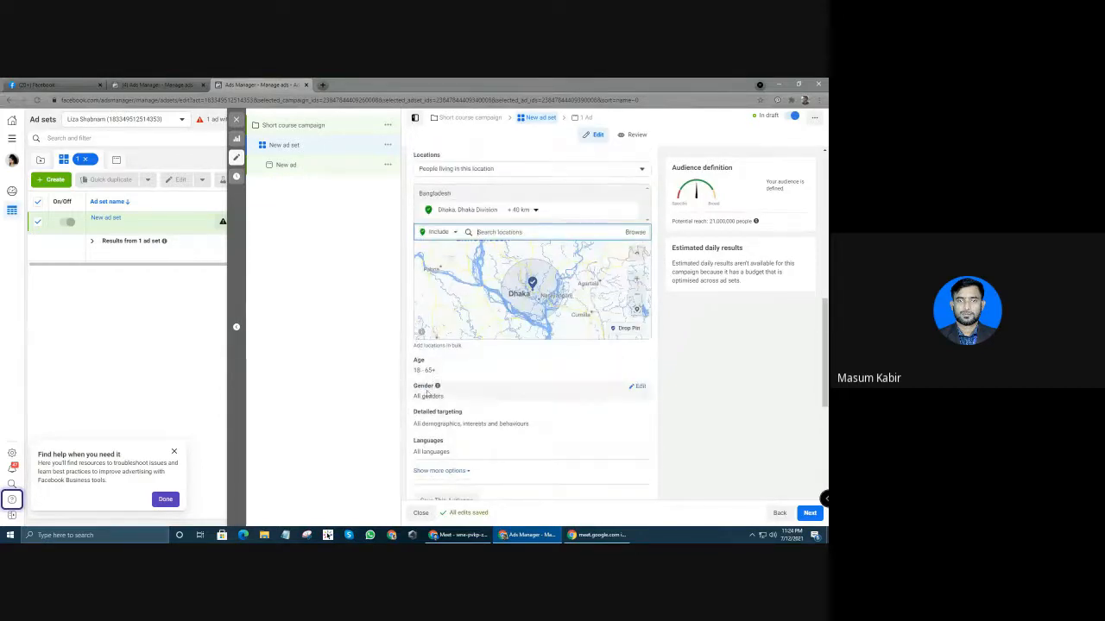
left_click(642, 358)
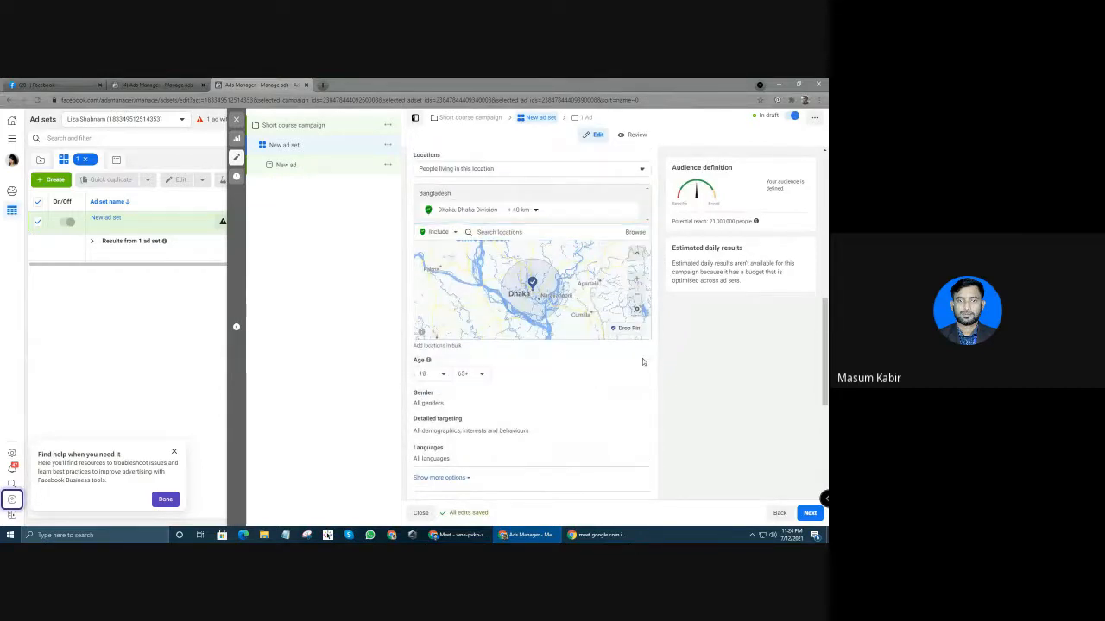
left_click(439, 380)
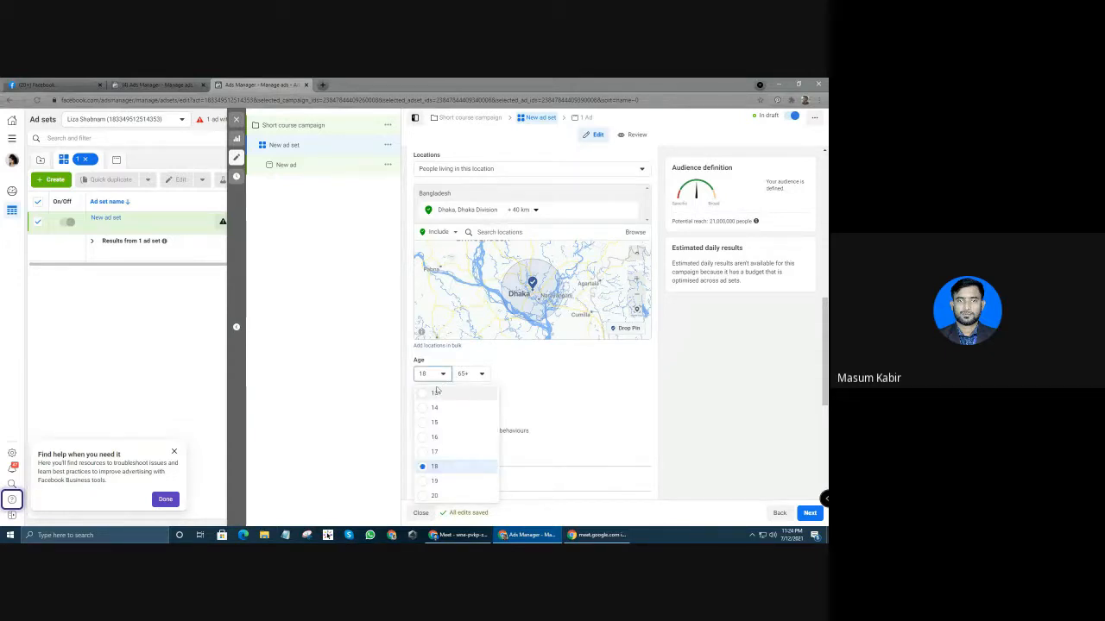
left_click(435, 392)
left_click(439, 378)
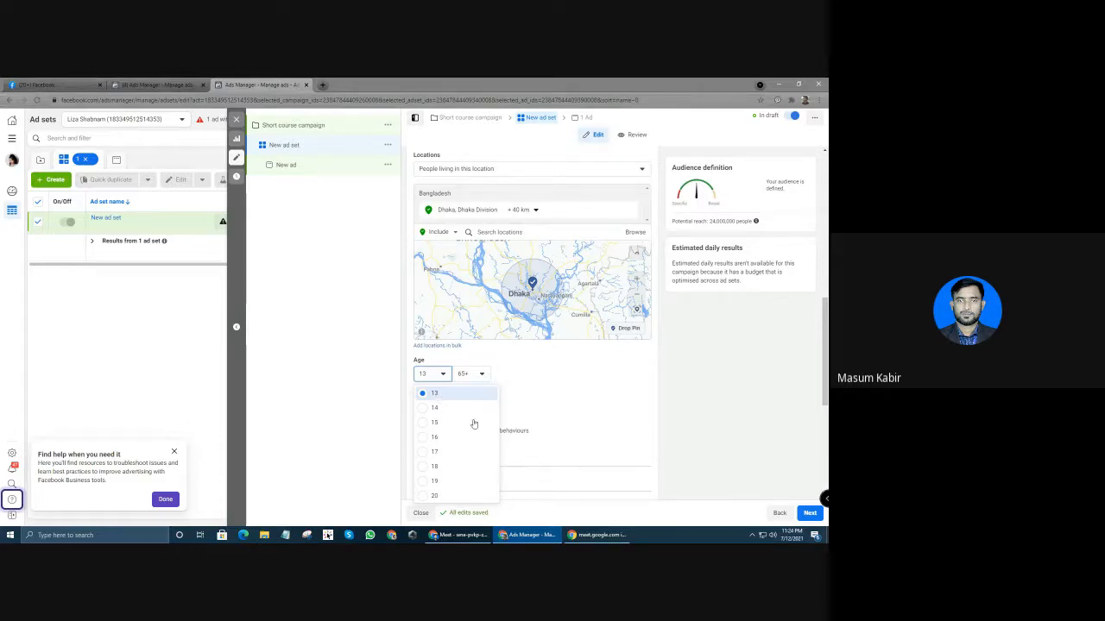
scroll(442, 431, "down", 3)
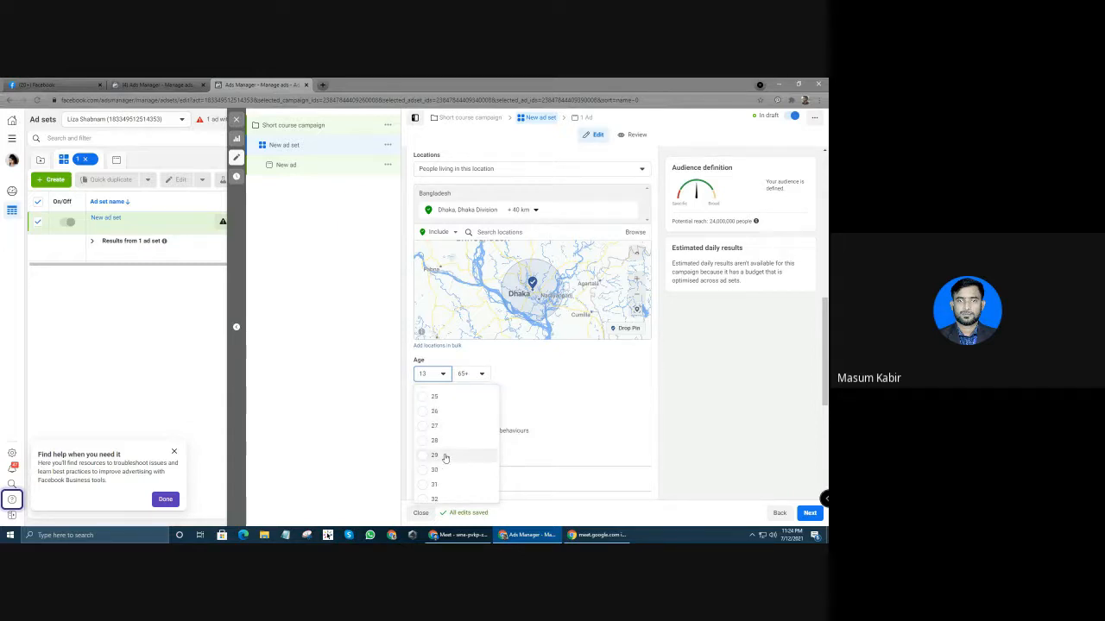
scroll(438, 445, "up", 3)
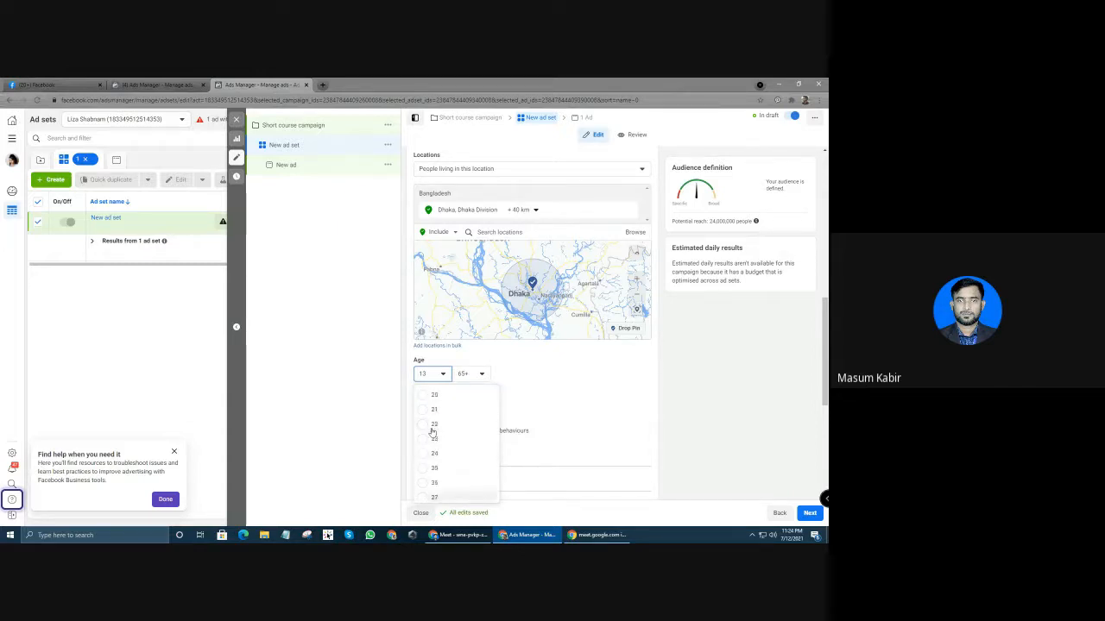
scroll(434, 433, "up", 1)
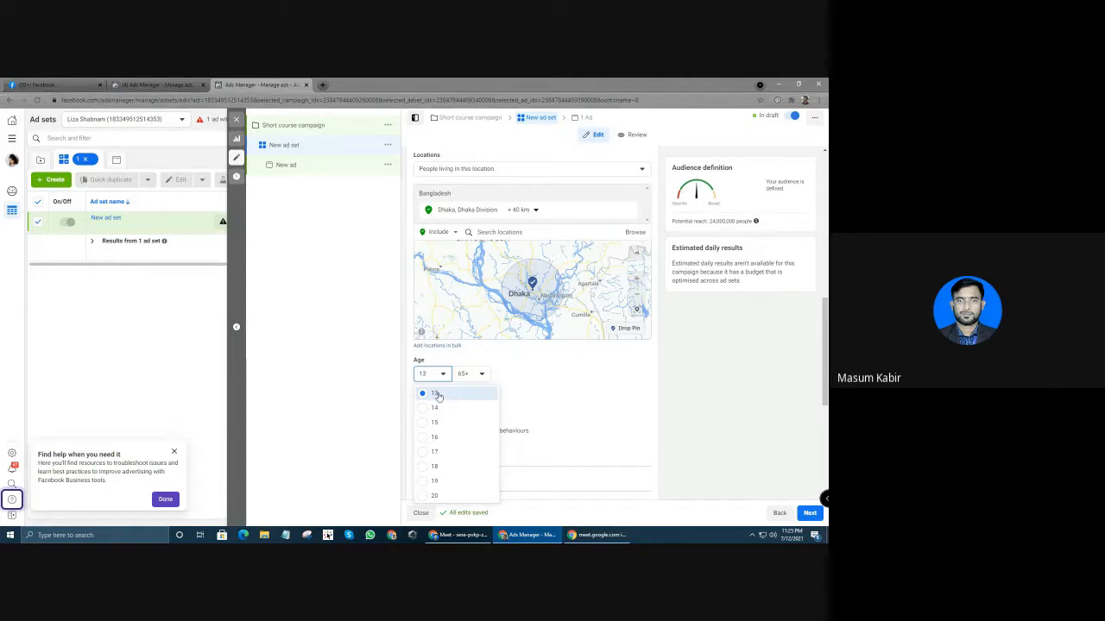
left_click(508, 378)
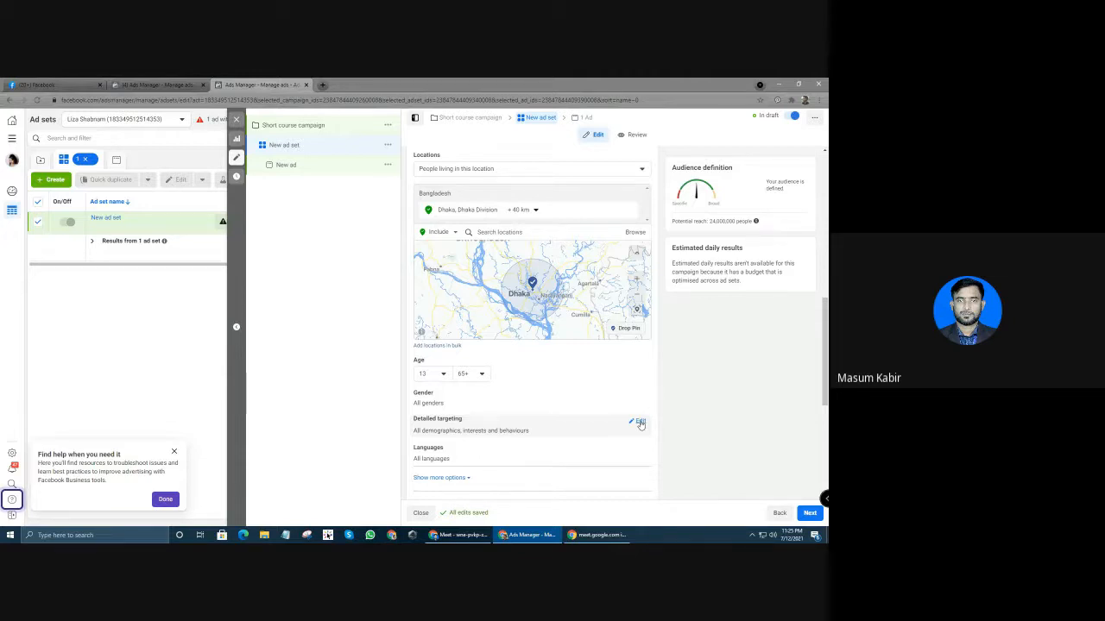
Open the audience's detailed targeting for editing and view its search for demographics, interests or behaviours
left_click(638, 422)
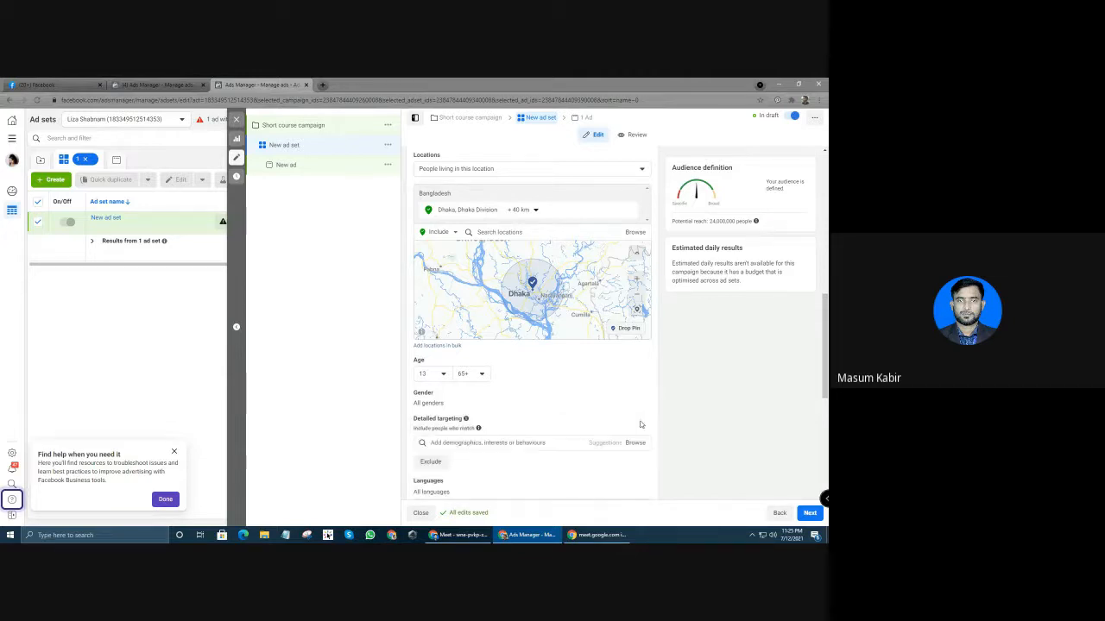
scroll(518, 423, "down", 2)
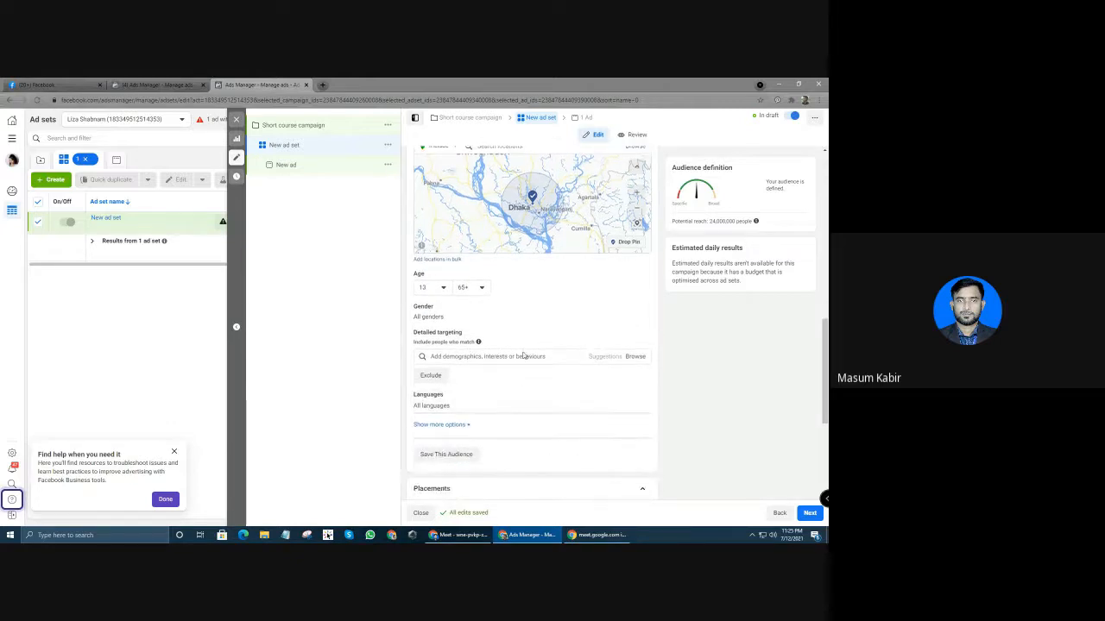
left_click(505, 357)
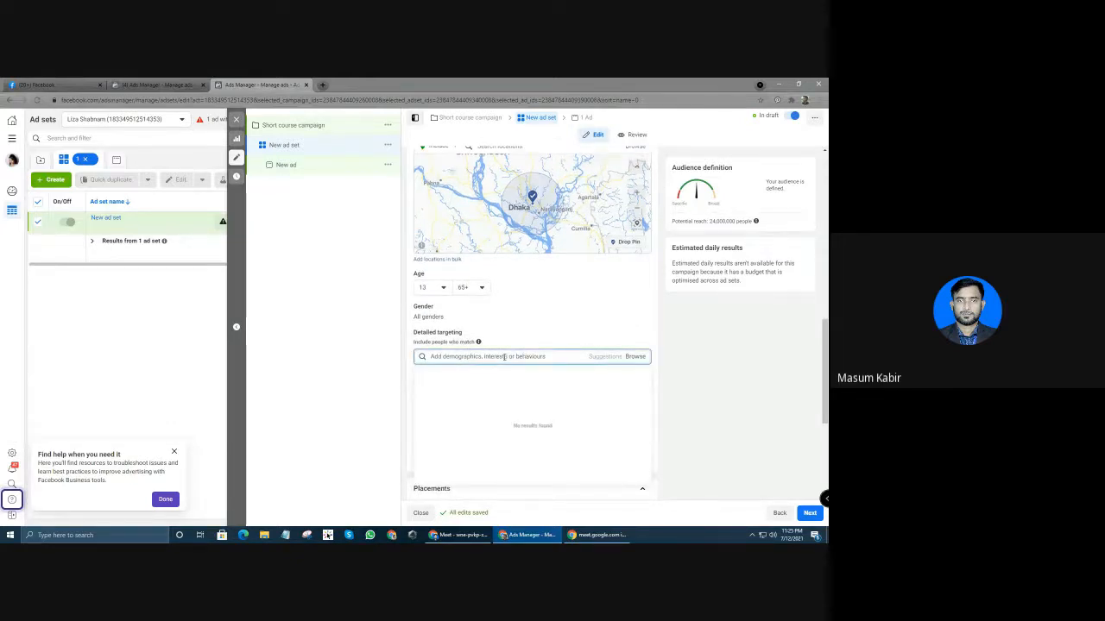
left_click(411, 378)
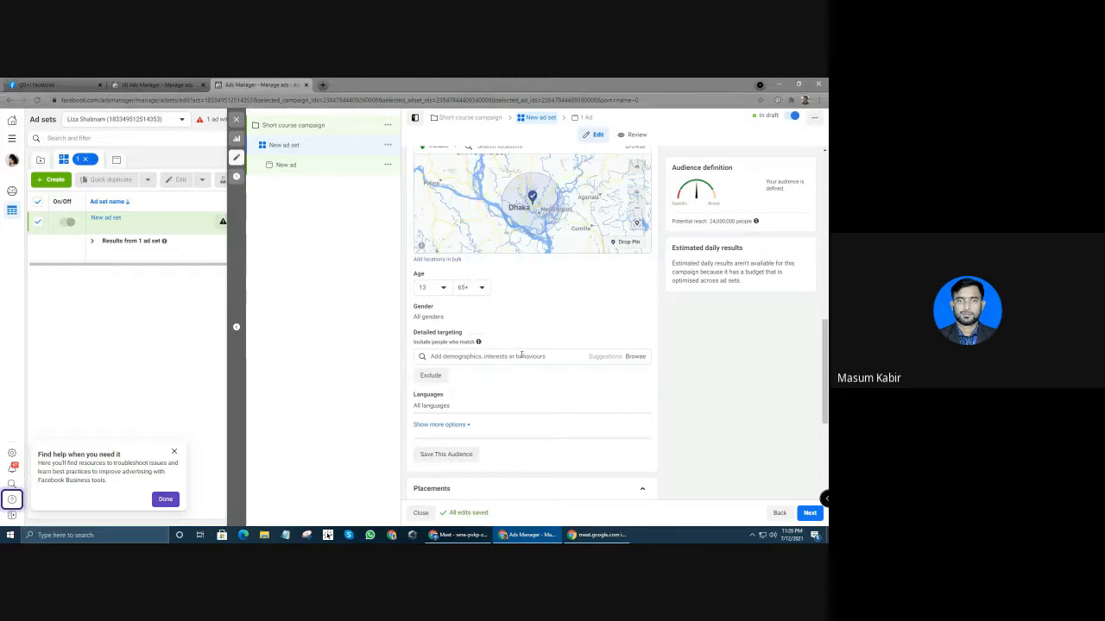
left_click(514, 356)
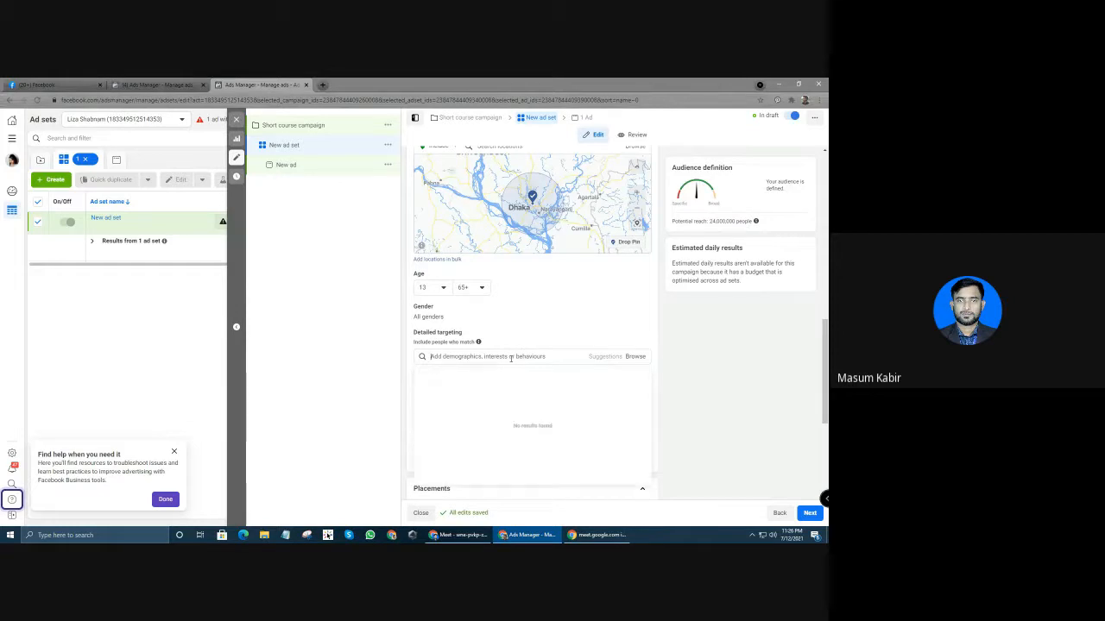
left_click(410, 358)
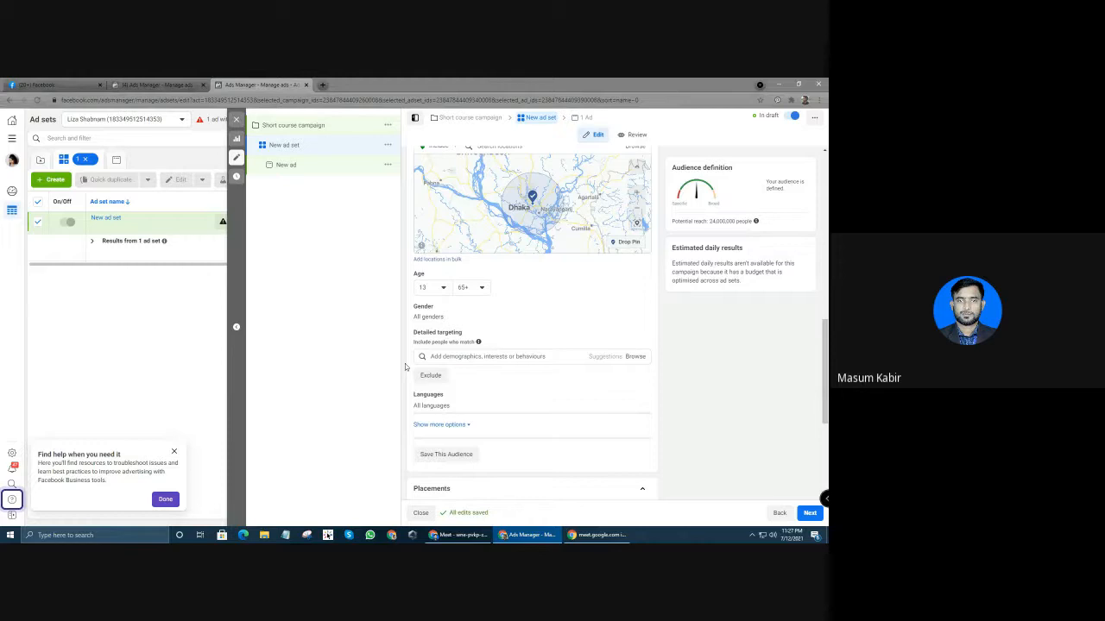
left_click(451, 357)
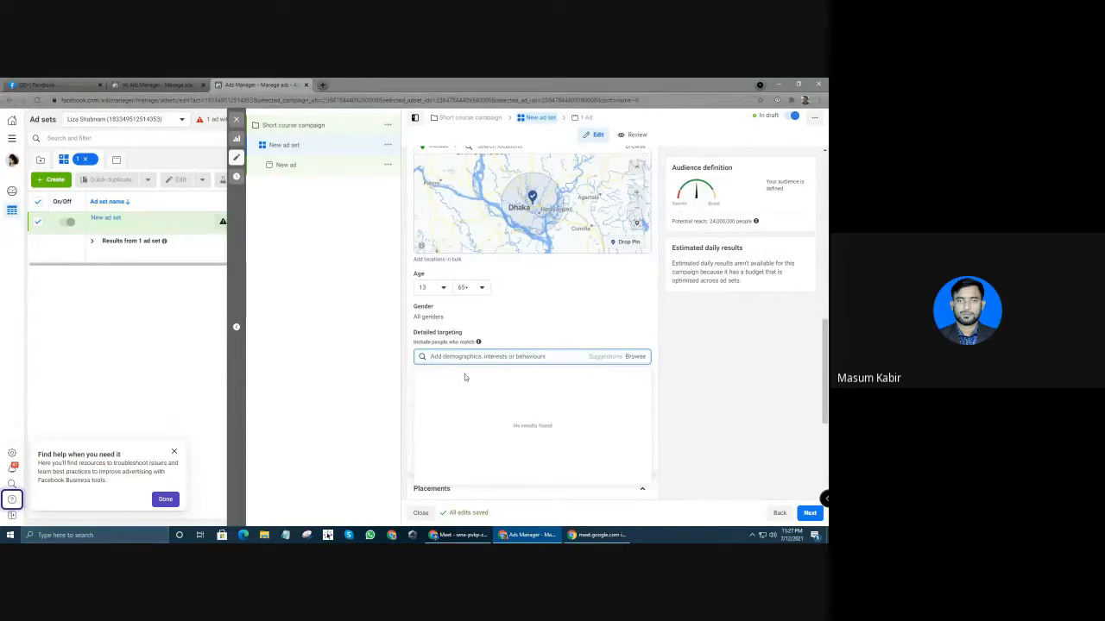
Browse the detailed targeting categories, expanding Interests, Food and drink, and Alcoholic drink without selecting any entry
left_click(637, 357)
scroll(438, 399, "down", 2)
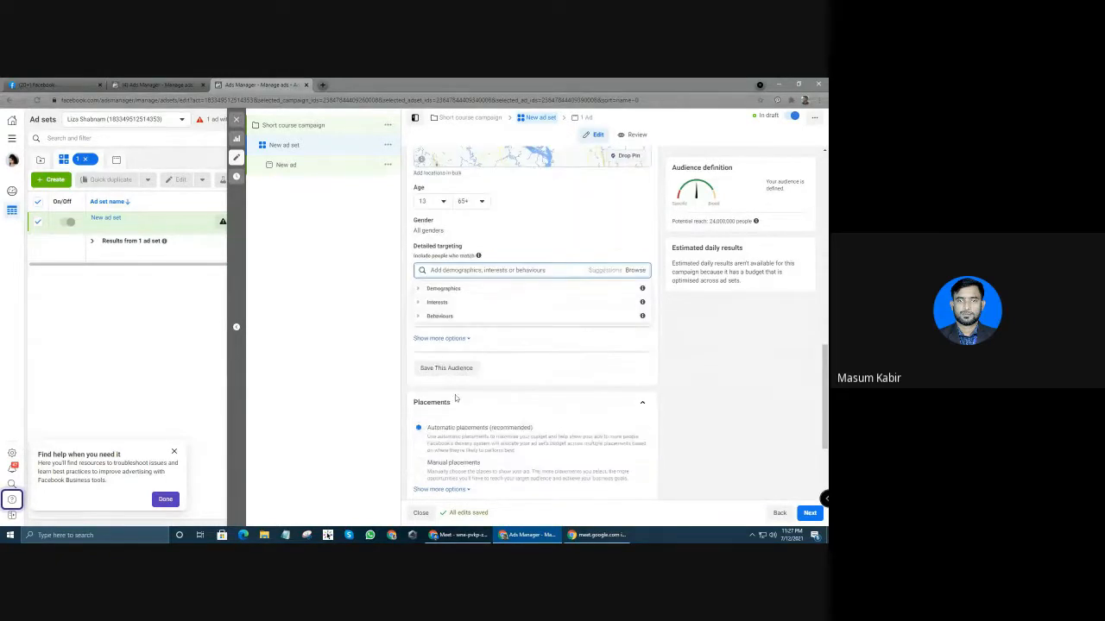
left_click(419, 346)
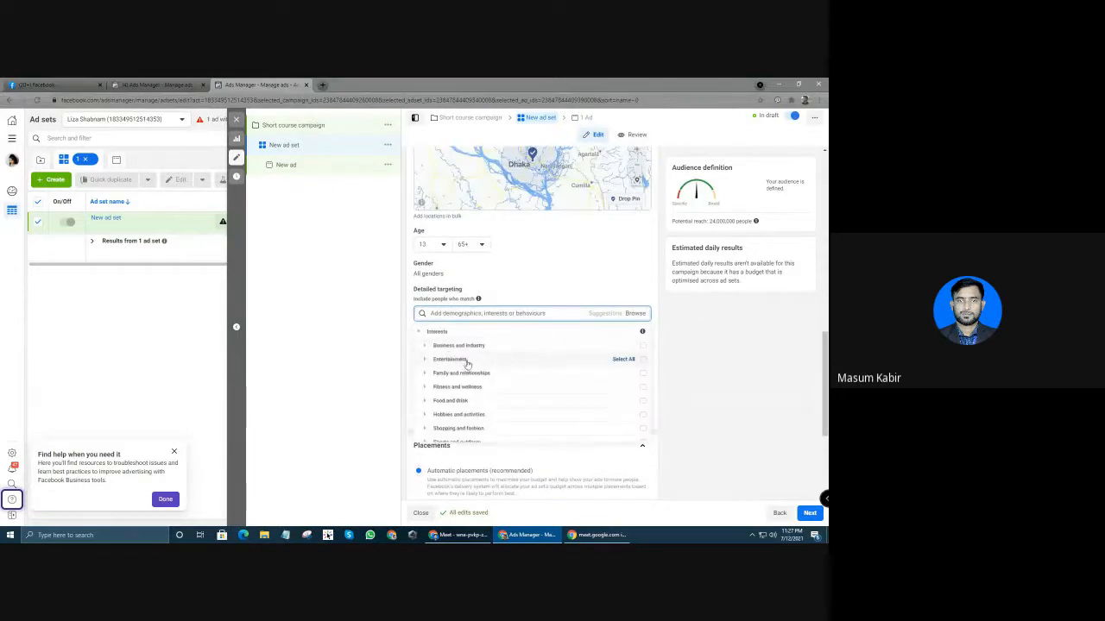
left_click(438, 403)
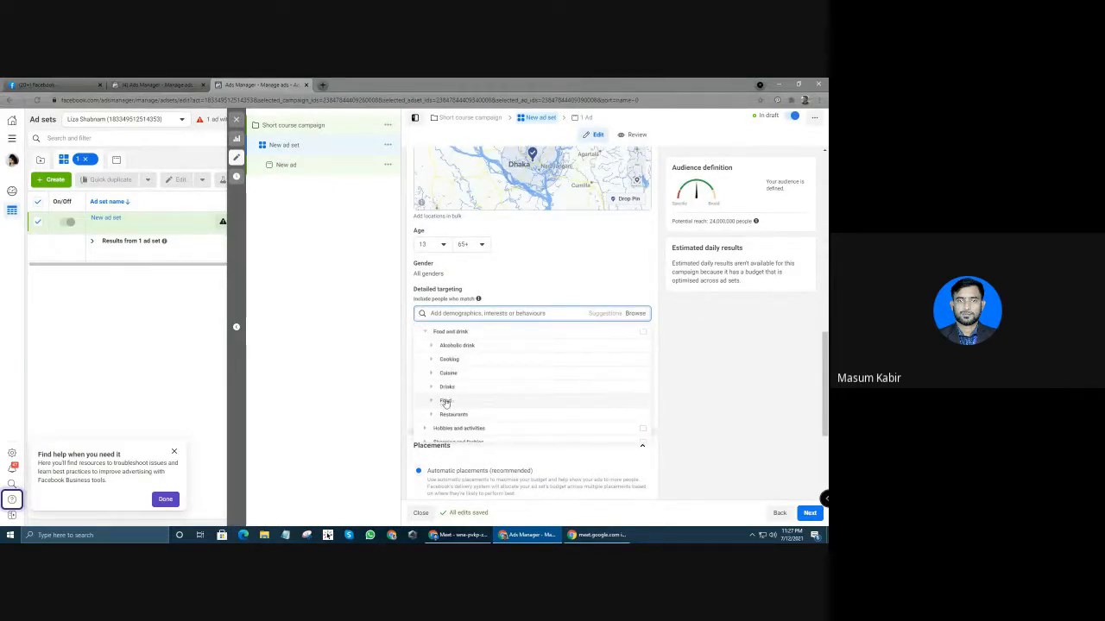
left_click(434, 347)
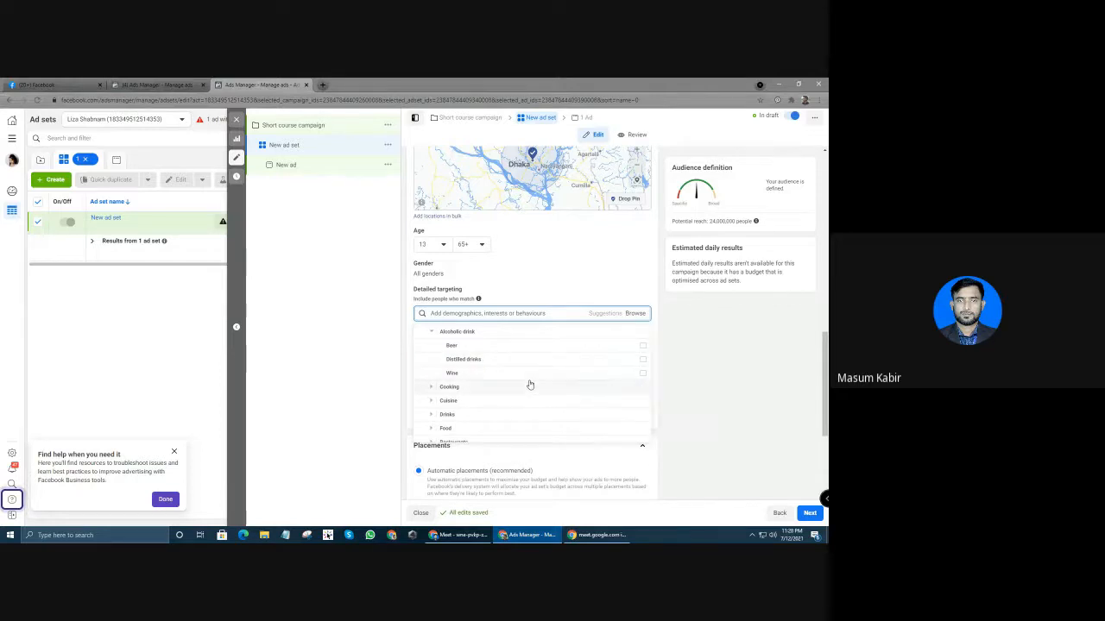
mouse_move(534, 376)
scroll(469, 414, "down", 2)
scroll(438, 423, "down", 2)
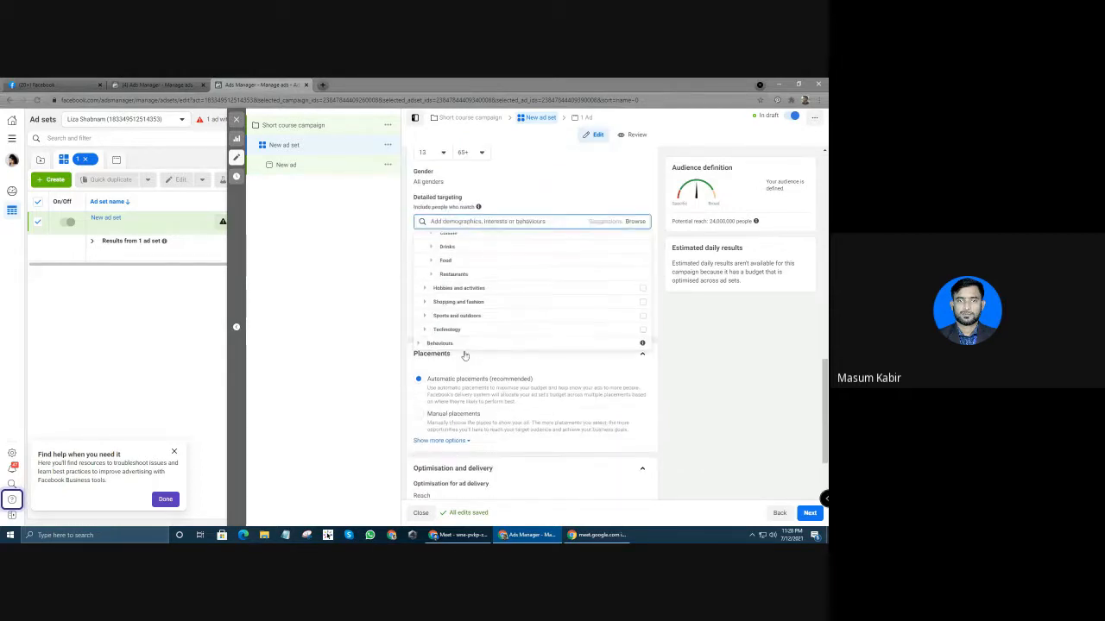
scroll(442, 355, "up", 5)
scroll(442, 356, "up", 2)
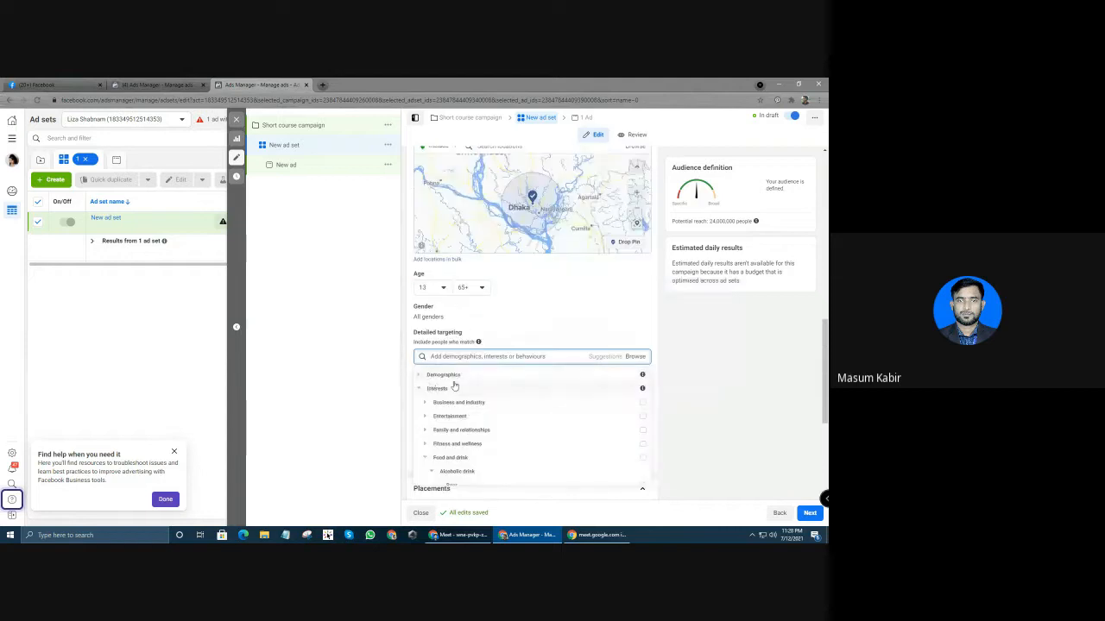
left_click(395, 351)
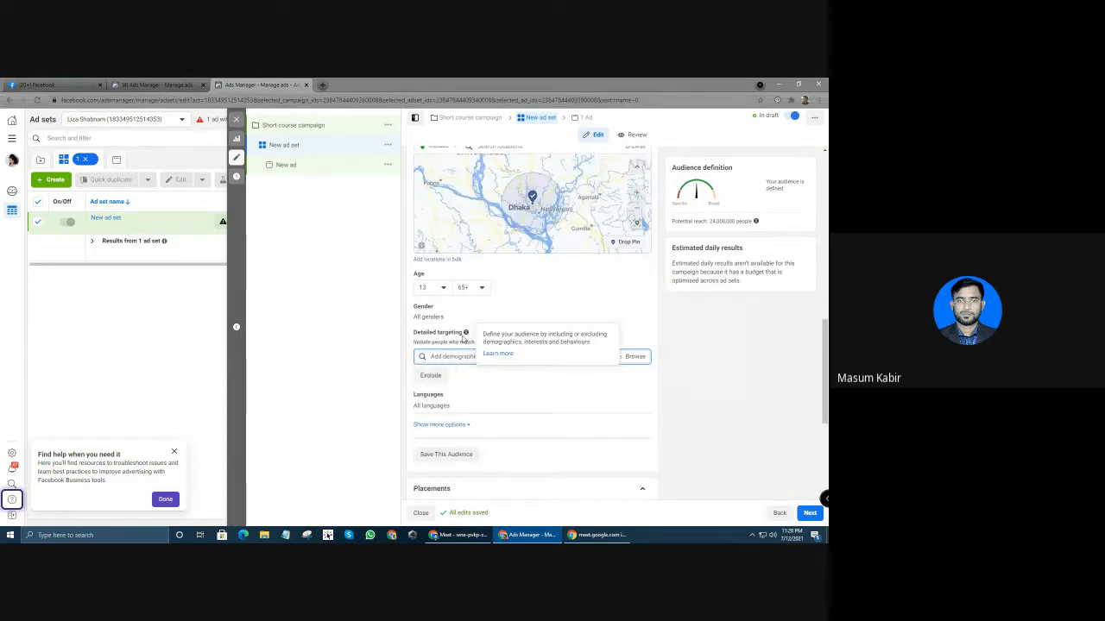
Show the additional audience options and review the language, connections and placement settings
scroll(478, 356, "down", 1)
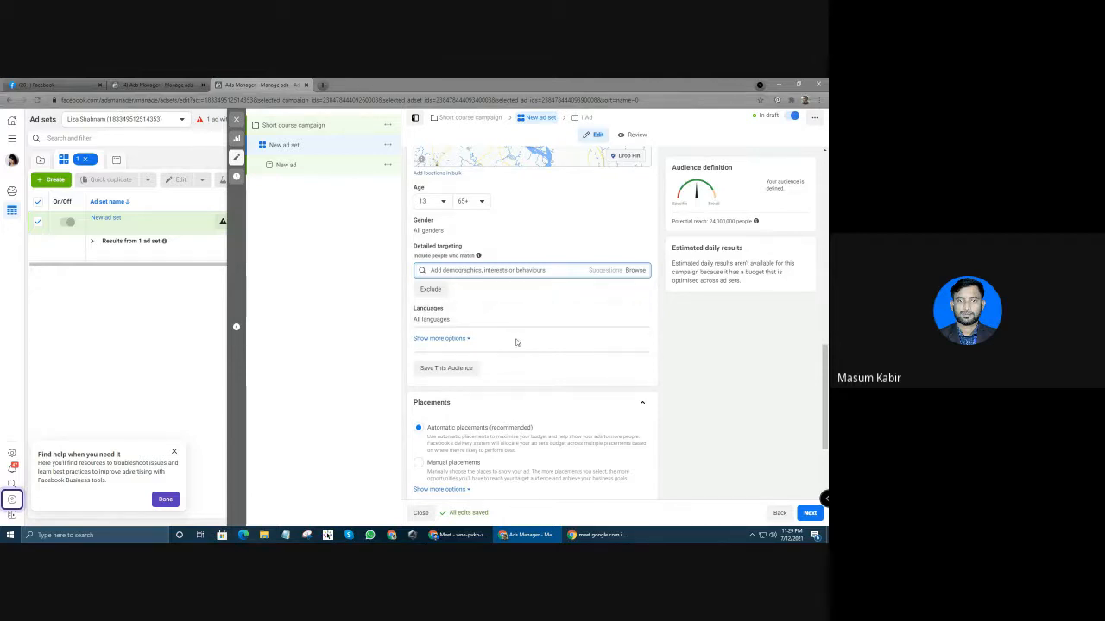
mouse_move(636, 313)
scroll(506, 339, "down", 1)
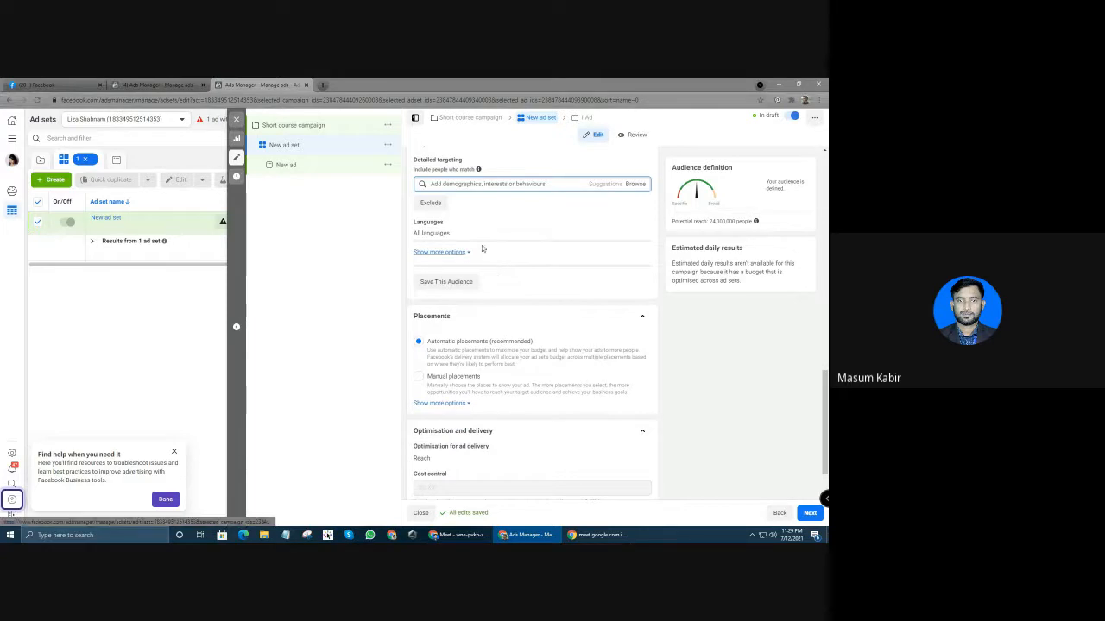
scroll(496, 258, "down", 1)
scroll(435, 247, "up", 2)
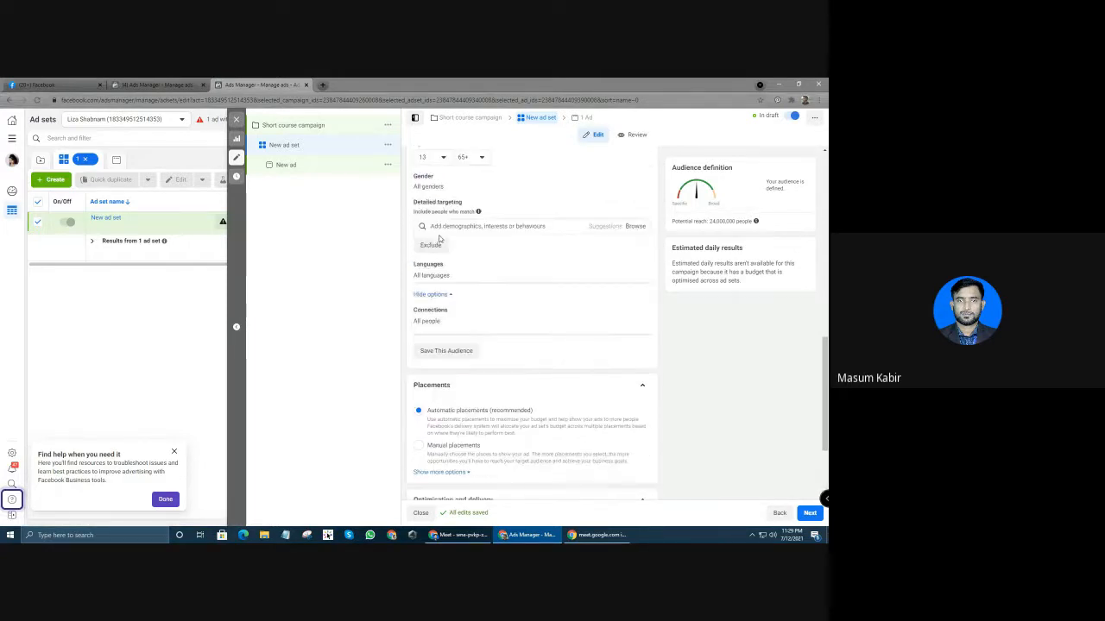
Edit the audience's connections and choose the connection type Exclude people who currently like or follow your Page
scroll(440, 259, "down", 1)
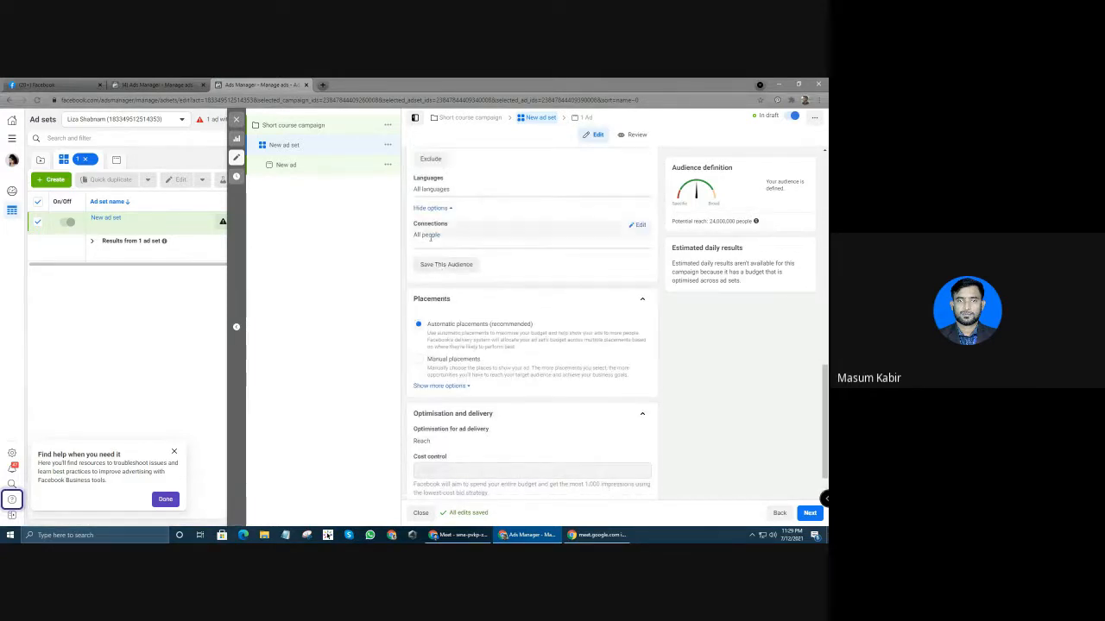
scroll(431, 237, "up", 1)
scroll(431, 237, "up", 1)
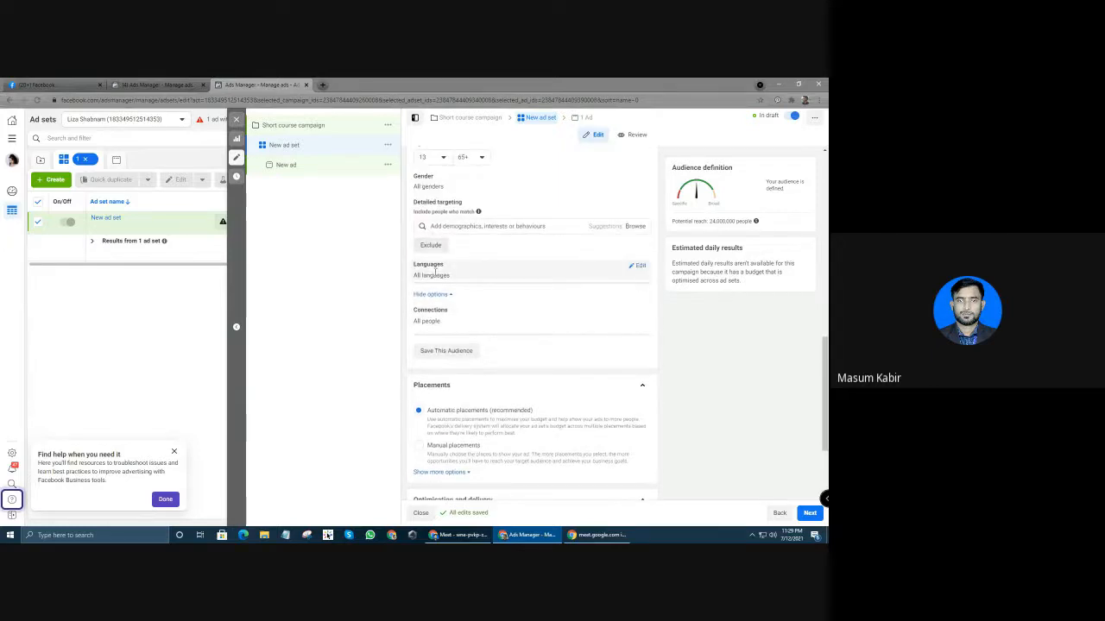
left_click(640, 312)
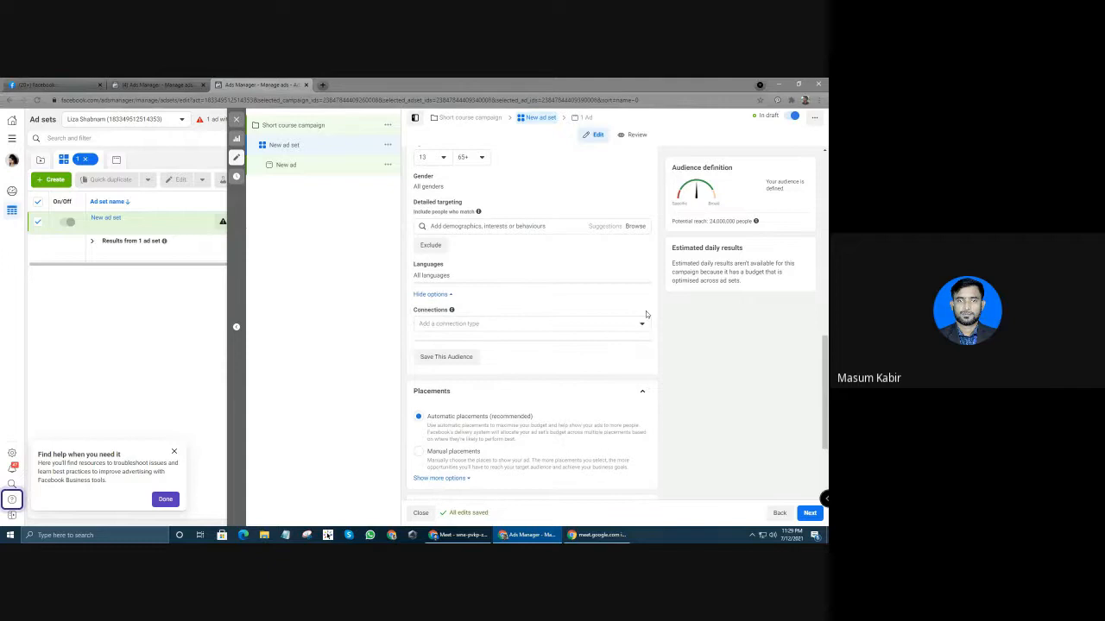
left_click(541, 323)
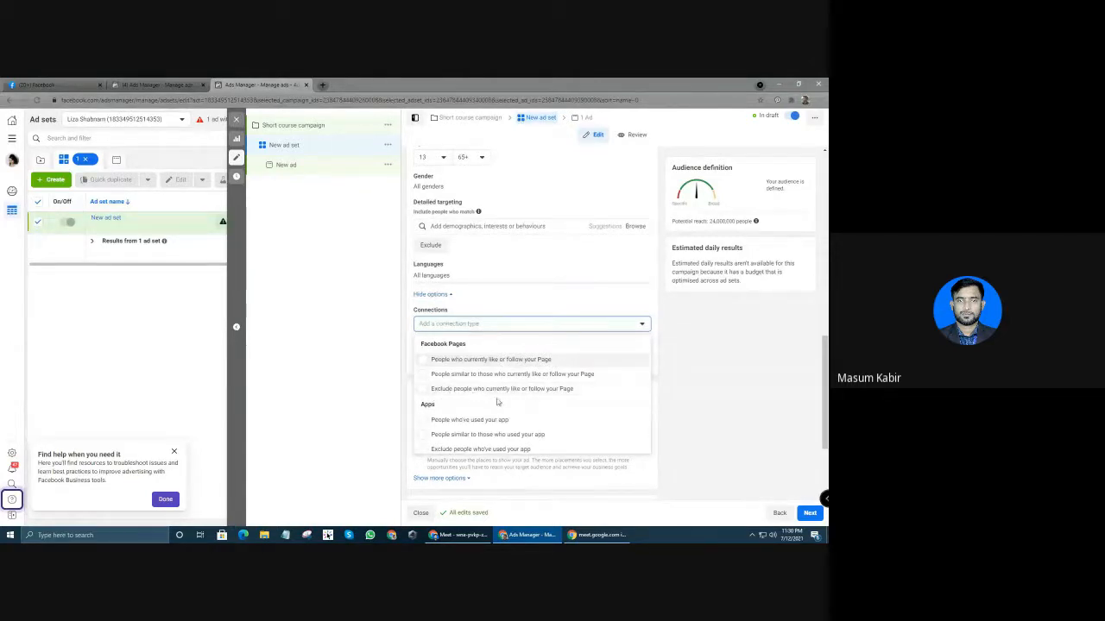
left_click(423, 391)
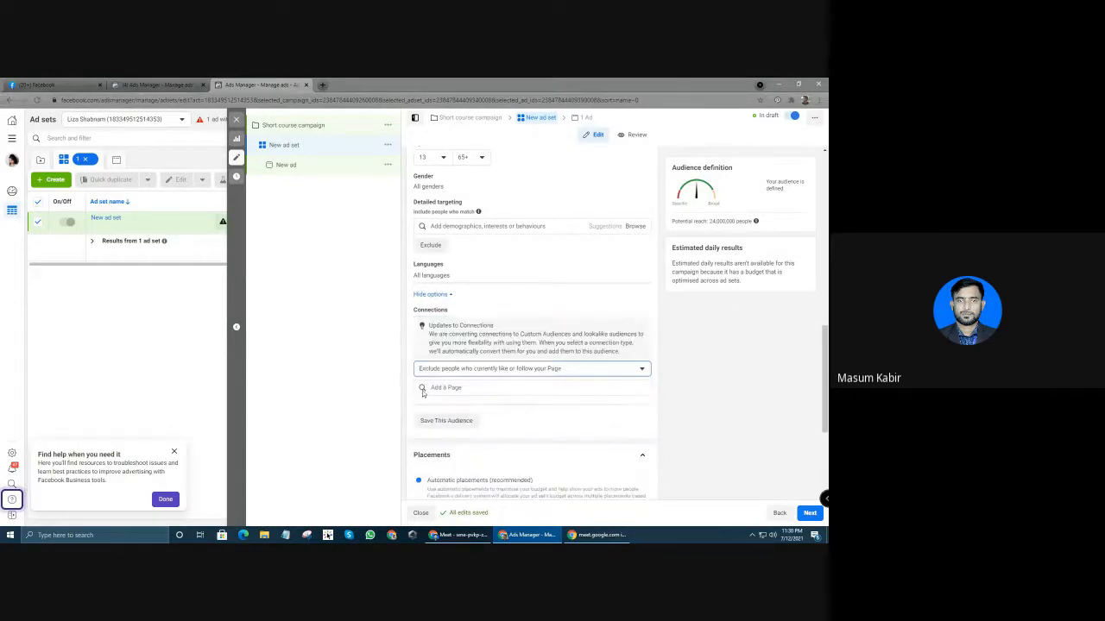
Review the available connection types for Facebook Pages, apps and events, keeping the current selection
left_click(470, 370)
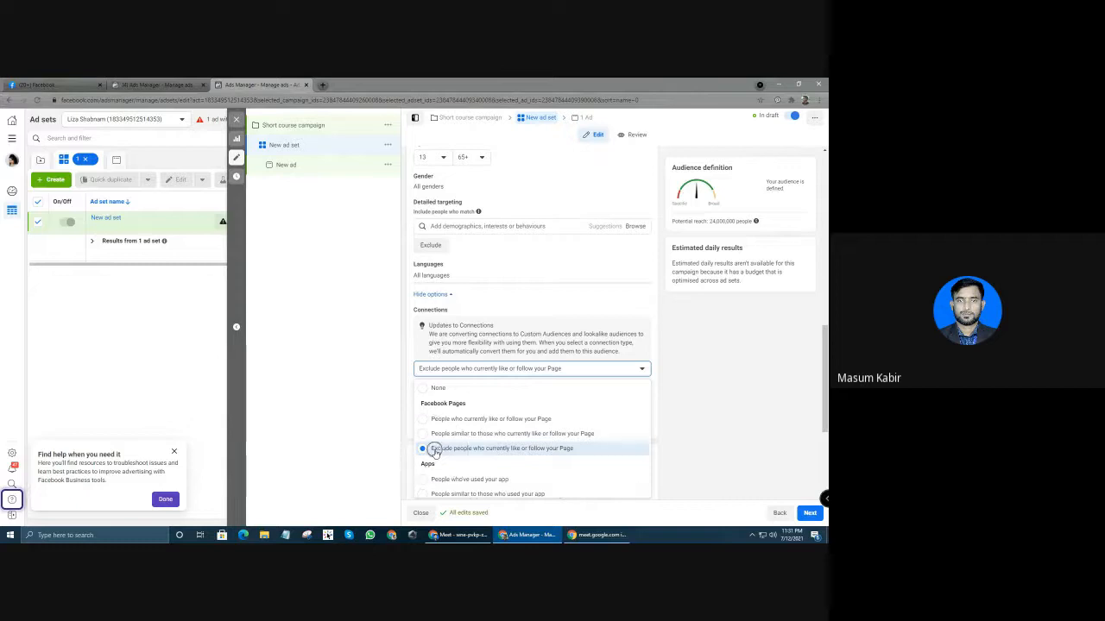
key("ctrl")
key("ctrl")
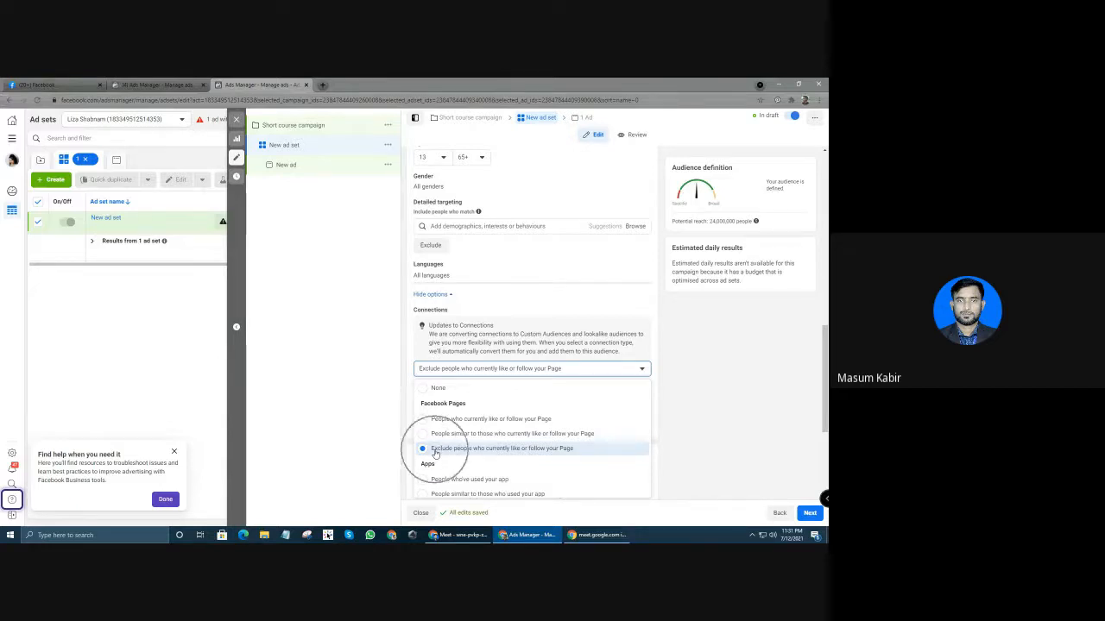
key("ctrl")
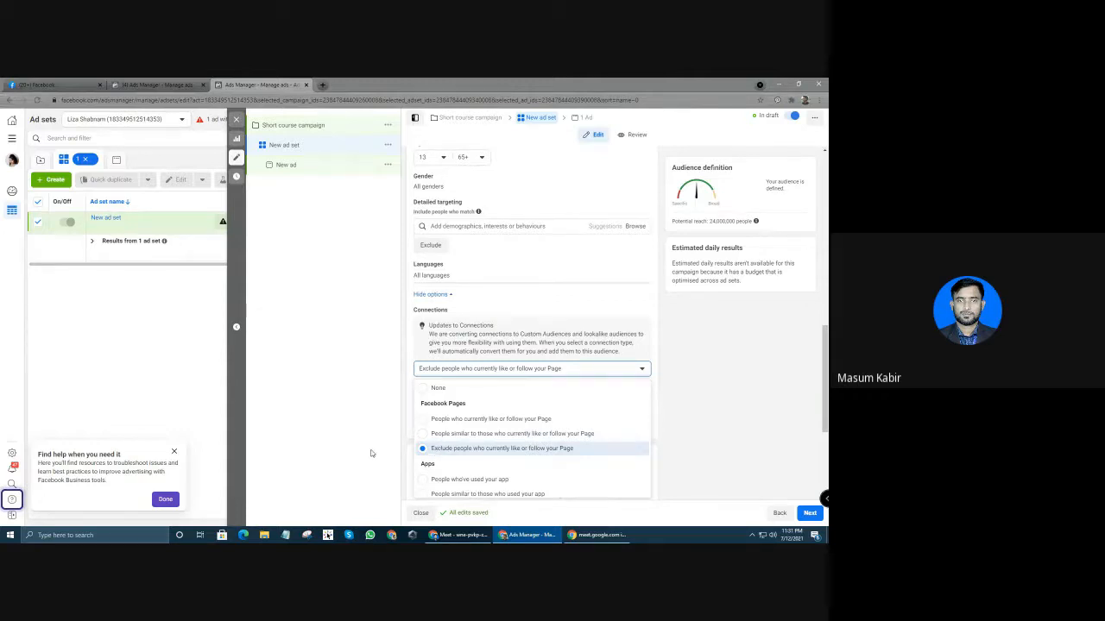
scroll(535, 467, "down", 2)
scroll(518, 457, "up", 2)
scroll(461, 444, "down", 2)
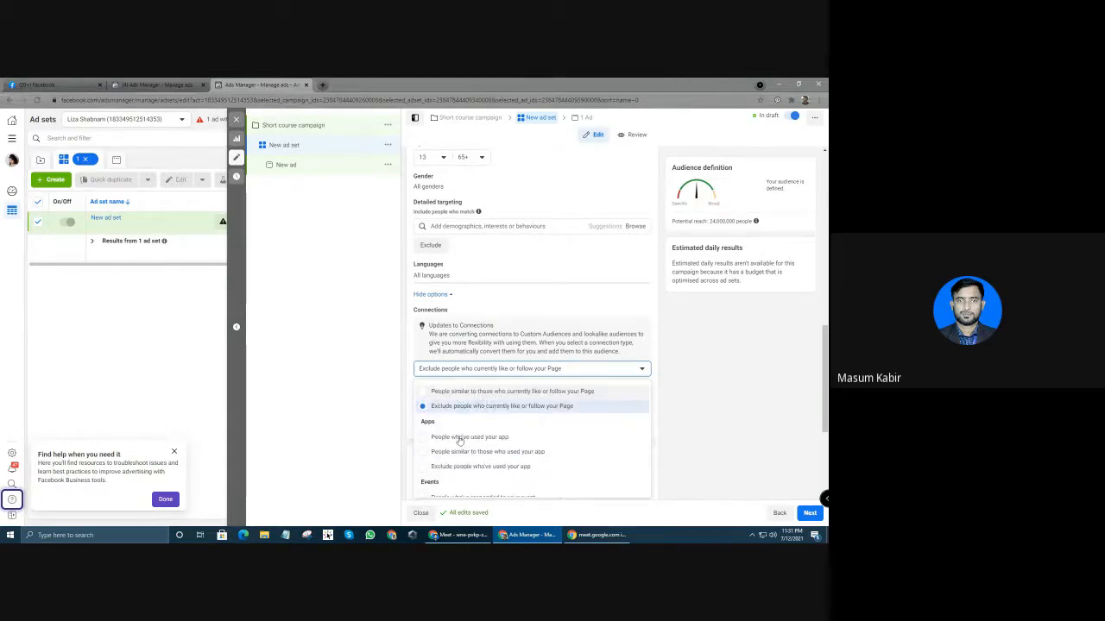
scroll(463, 442, "up", 3)
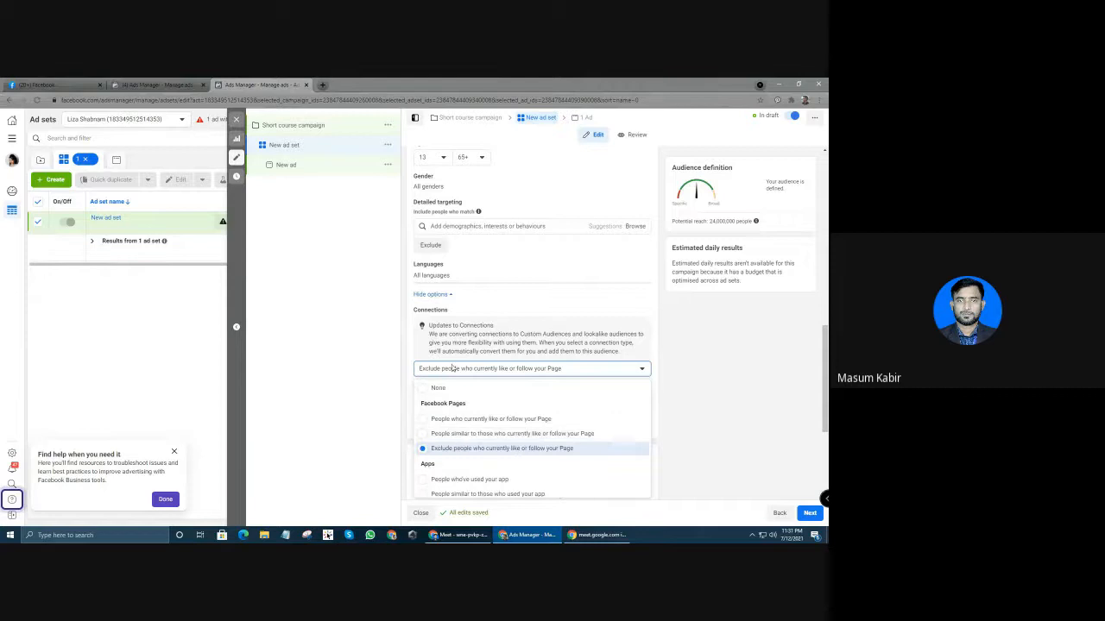
left_click(644, 374)
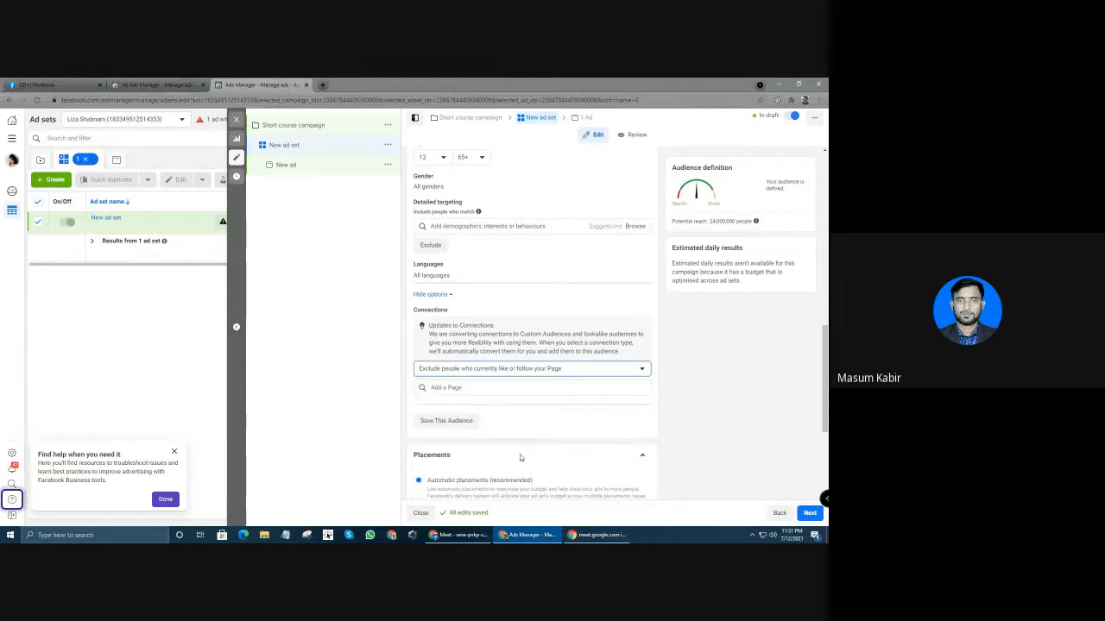
Add the suggested freelancer Page to the connection exclusion and check the audience section while the custom audience is created
mouse_move(459, 539)
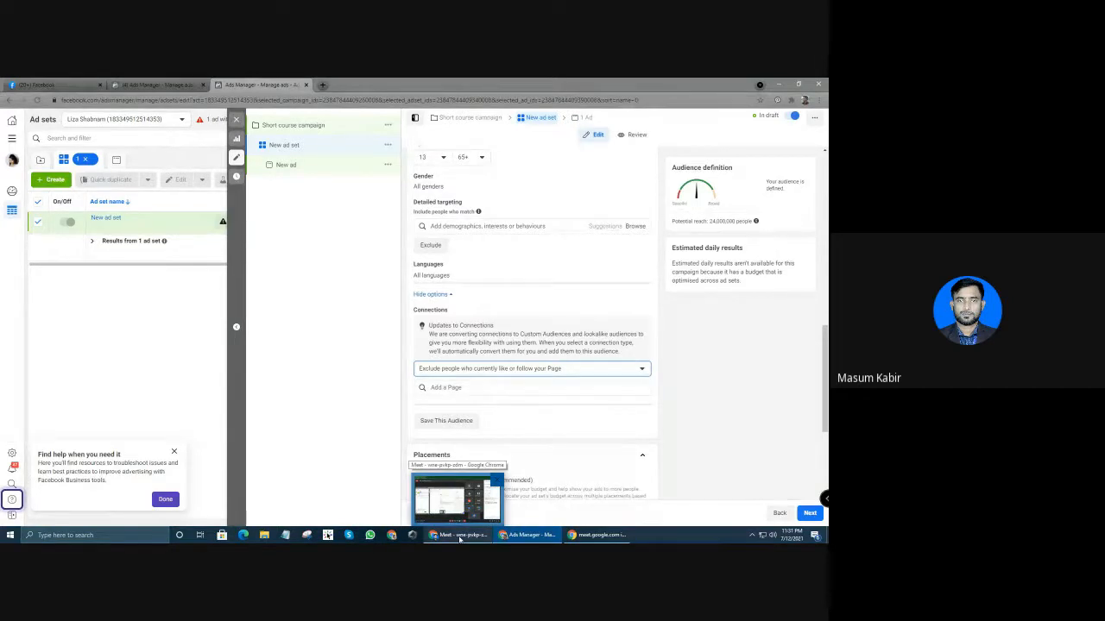
left_click(463, 387)
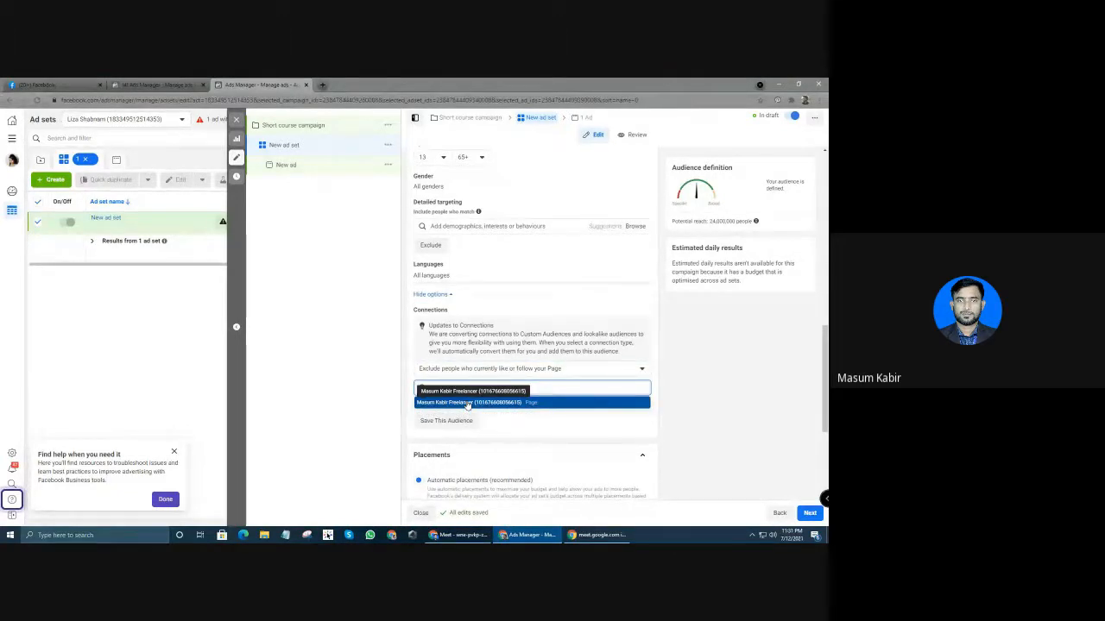
left_click(468, 403)
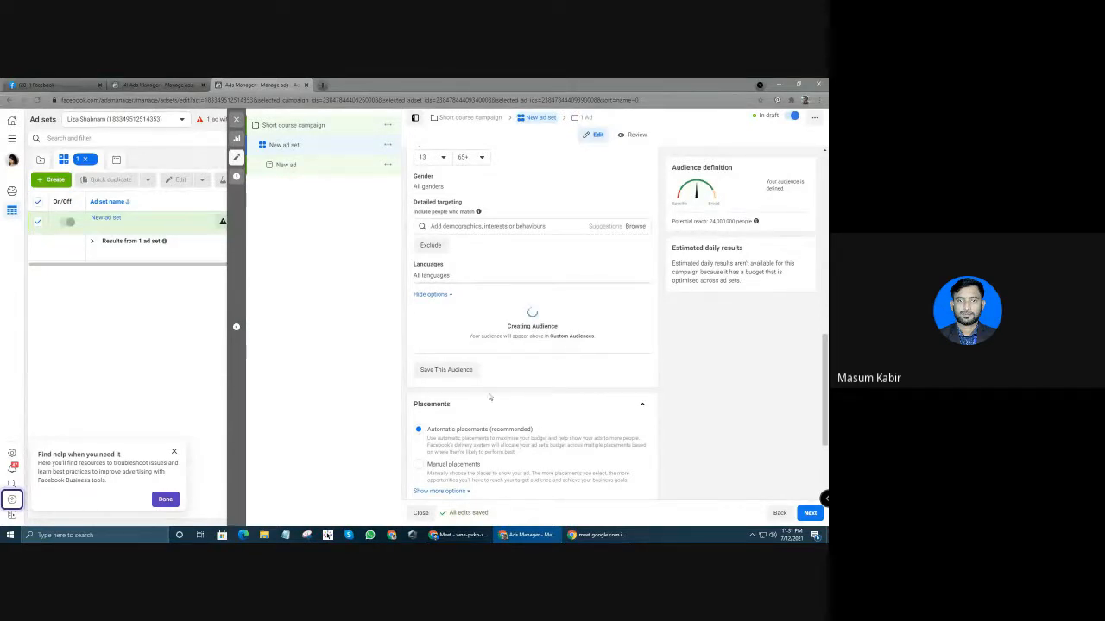
scroll(436, 283, "up", 1)
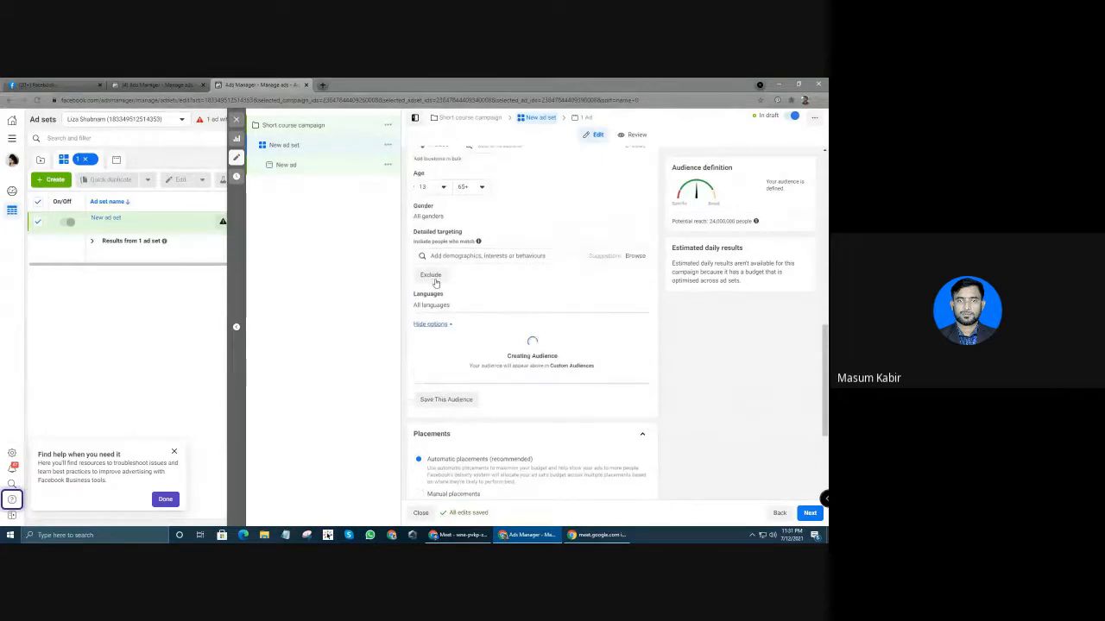
scroll(436, 283, "up", 3)
scroll(466, 320, "down", 5)
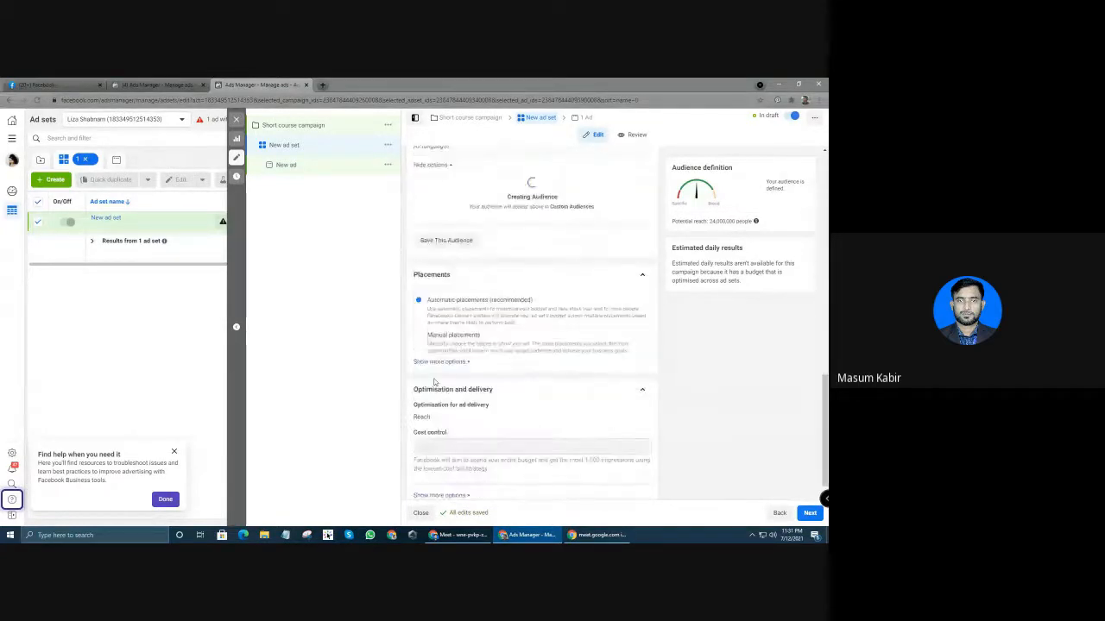
Try to save this audience under the name Short course, and cancel the save
left_click(438, 242)
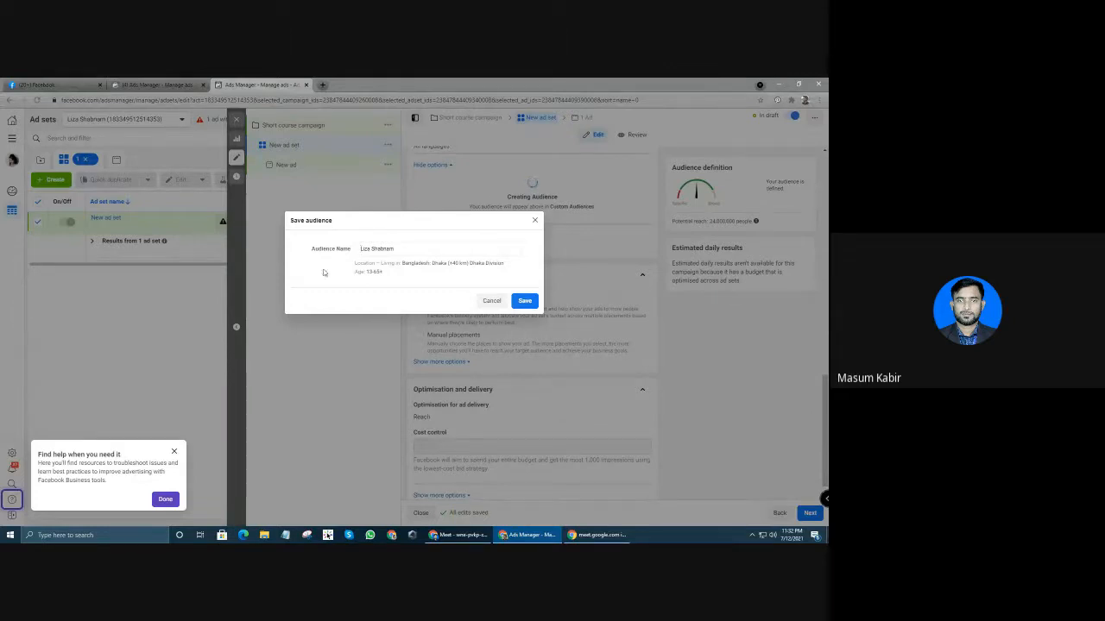
left_click(412, 251)
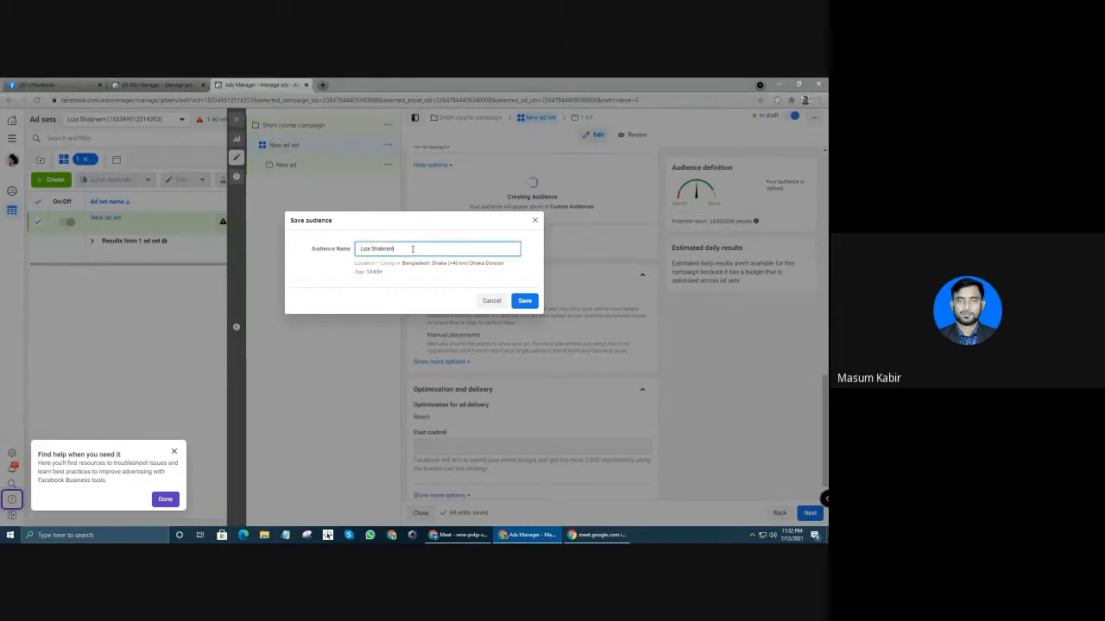
key("ctrl+shift+Left")
key("ctrl+shift+Left")
type("Short course")
left_click(525, 300)
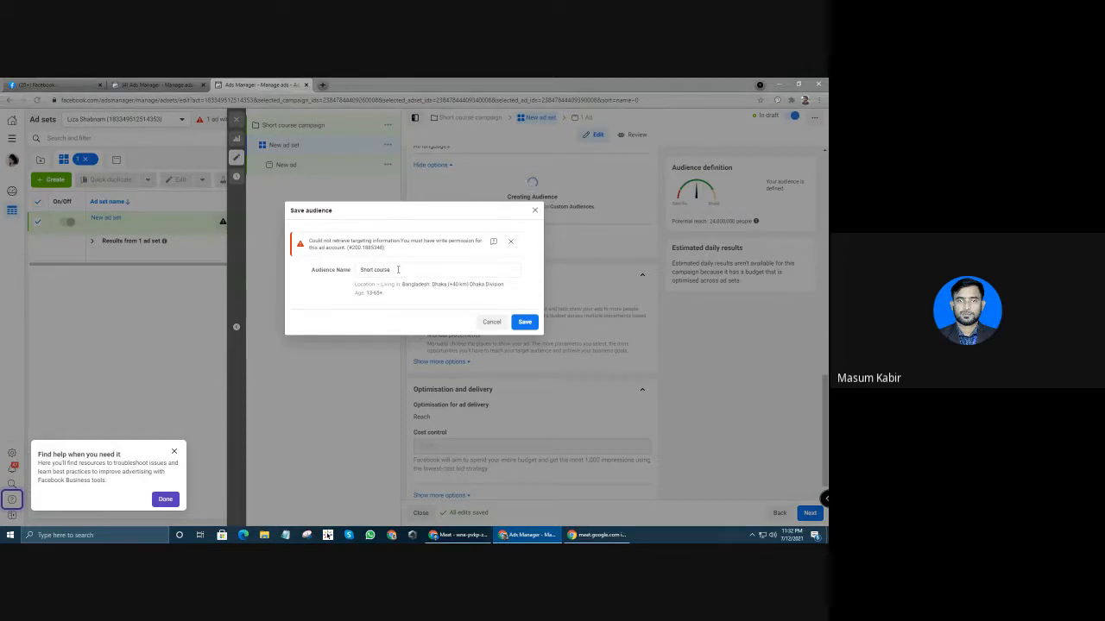
left_click(398, 270)
left_click(339, 264)
left_click(493, 324)
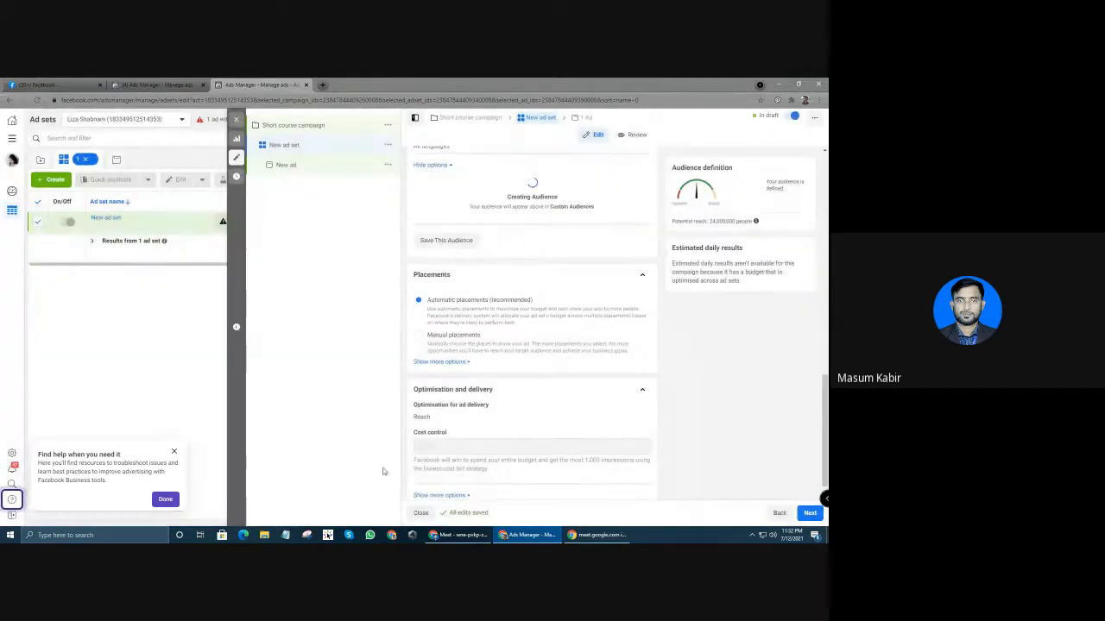
left_click(176, 123)
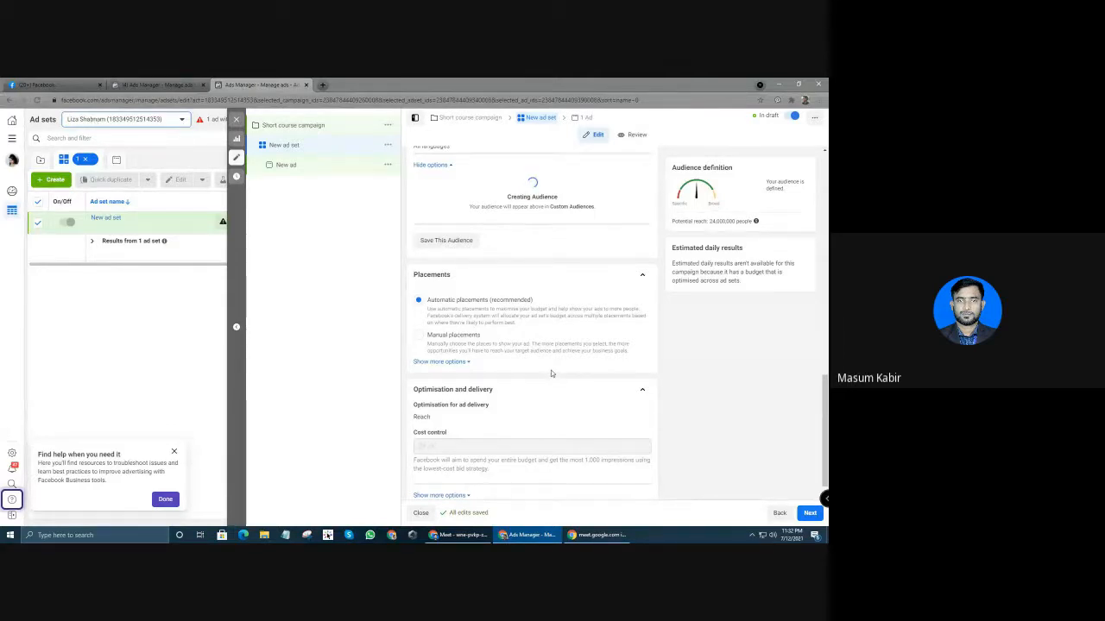
scroll(498, 327, "down", 1)
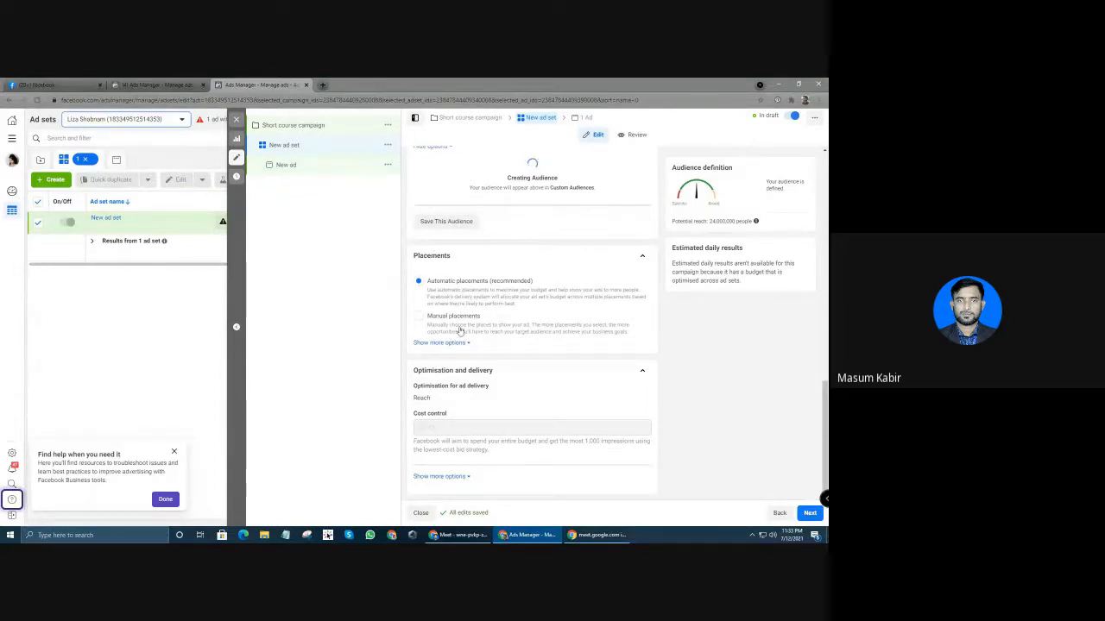
scroll(461, 333, "up", 3)
scroll(460, 250, "up", 4)
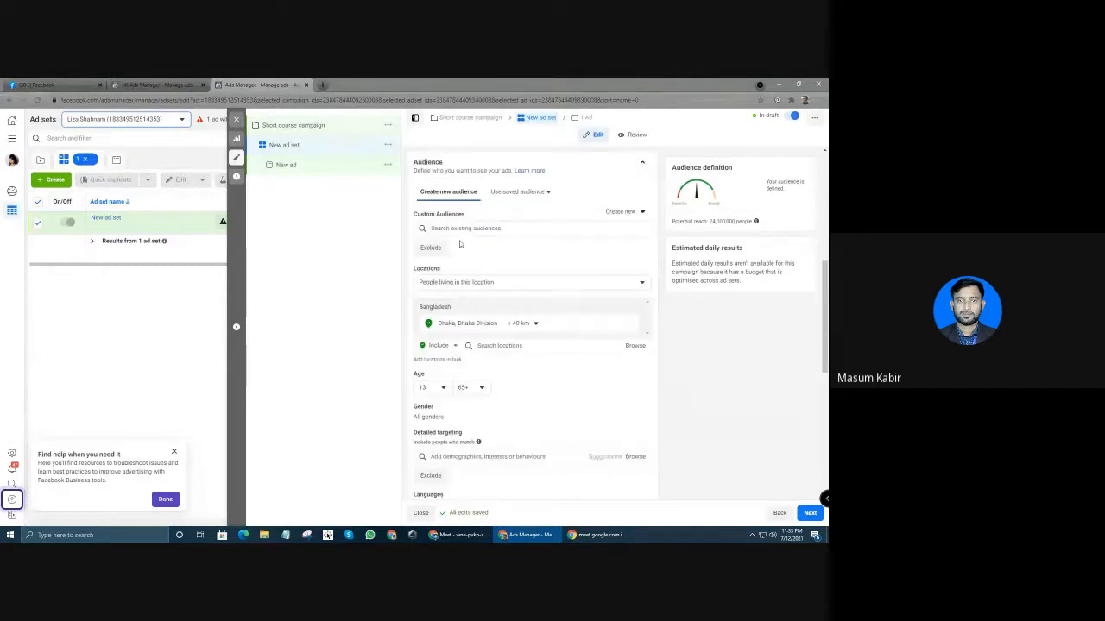
scroll(449, 267, "down", 5)
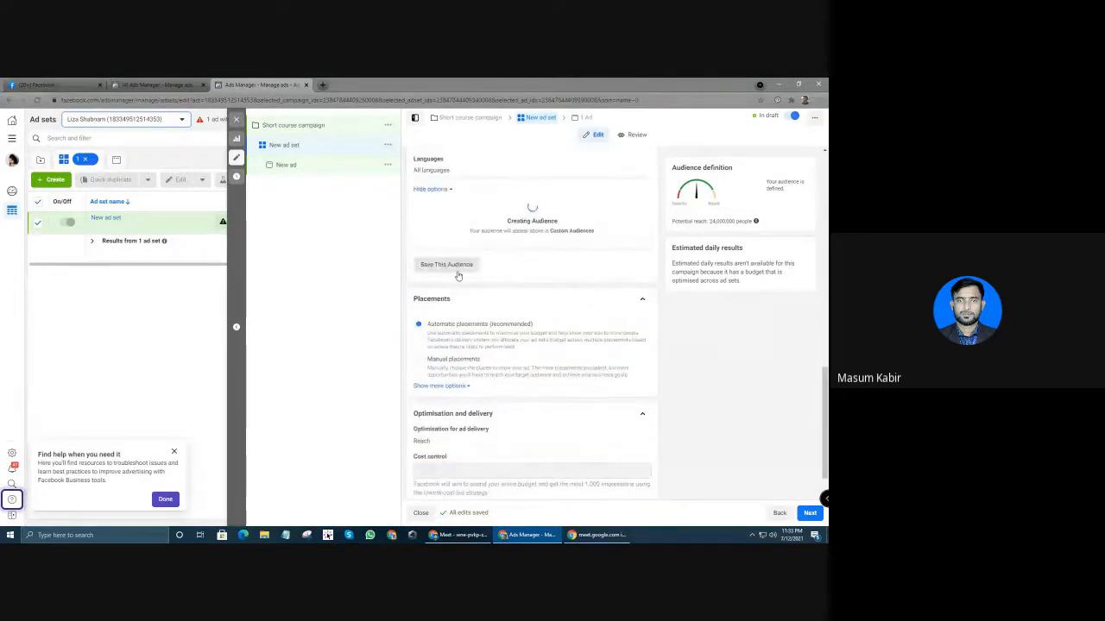
Show the additional placement options, review the brand safety, inventory filter and exclusion settings, and hide them again
scroll(436, 289, "down", 1)
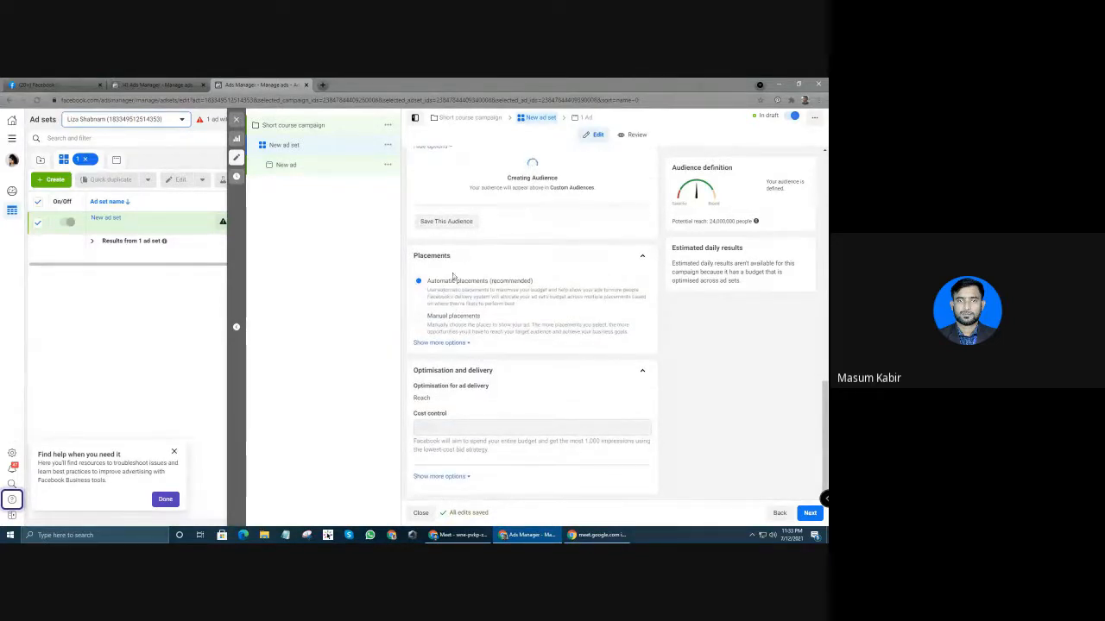
left_click(442, 342)
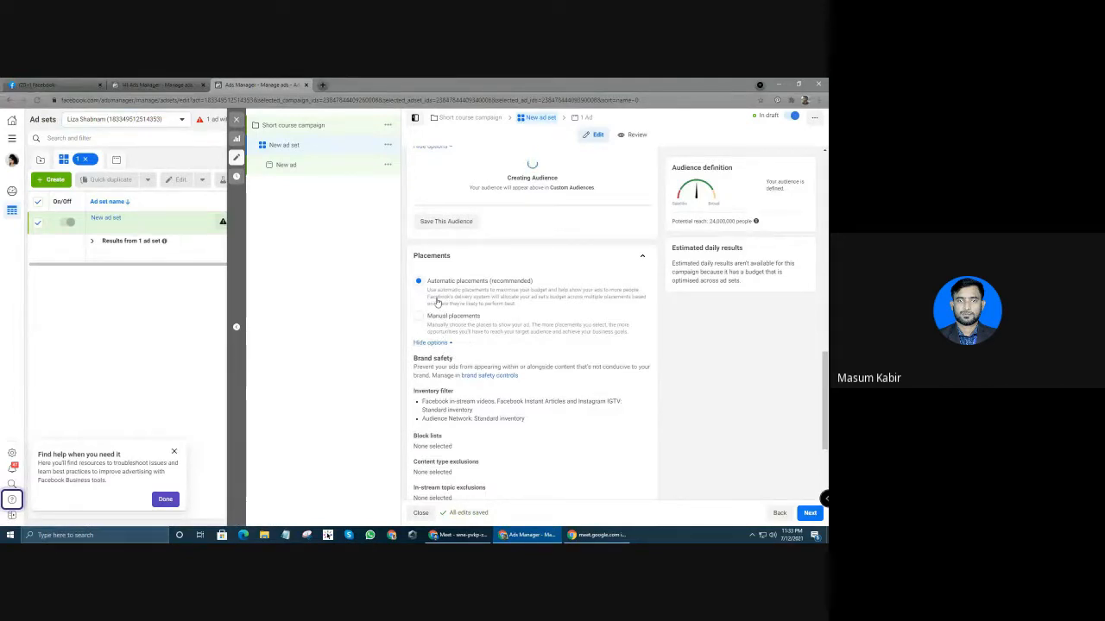
scroll(442, 406, "down", 2)
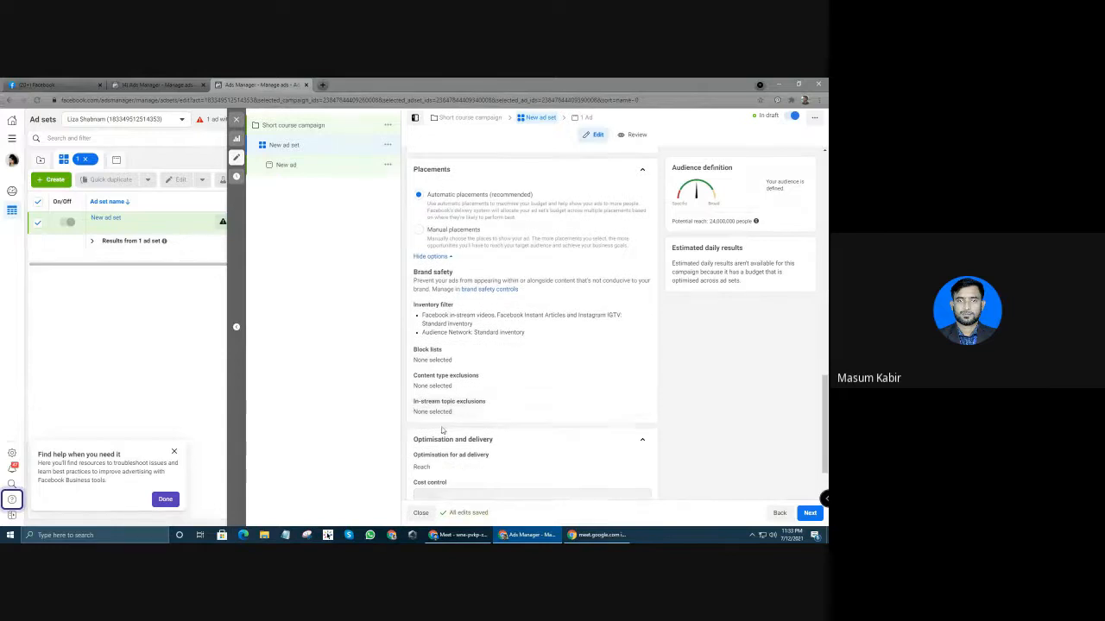
scroll(442, 429, "up", 3)
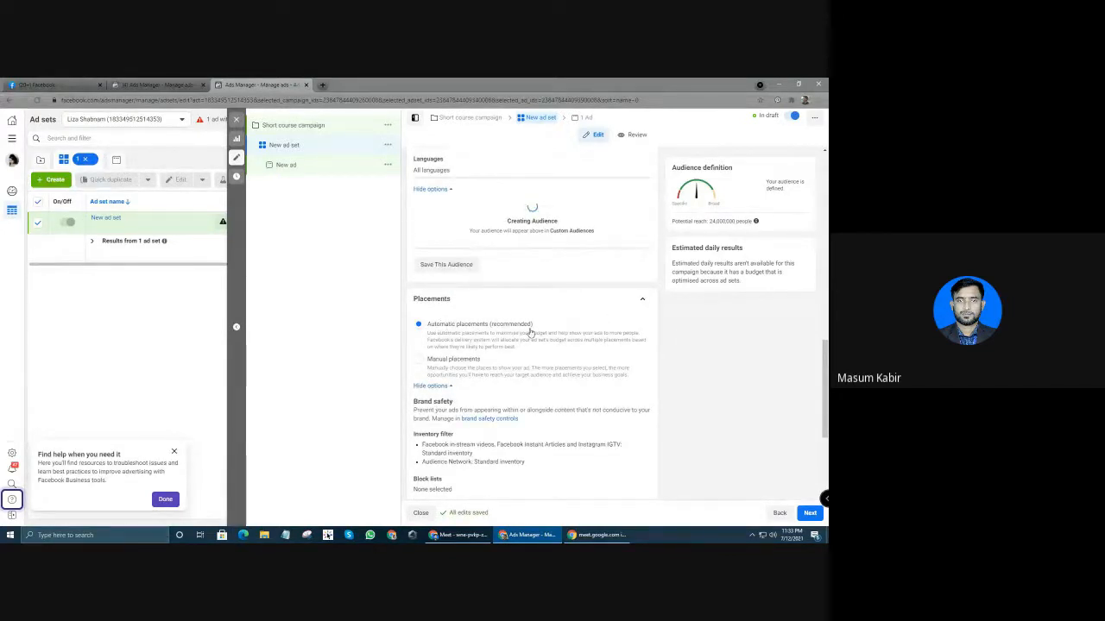
left_click(436, 386)
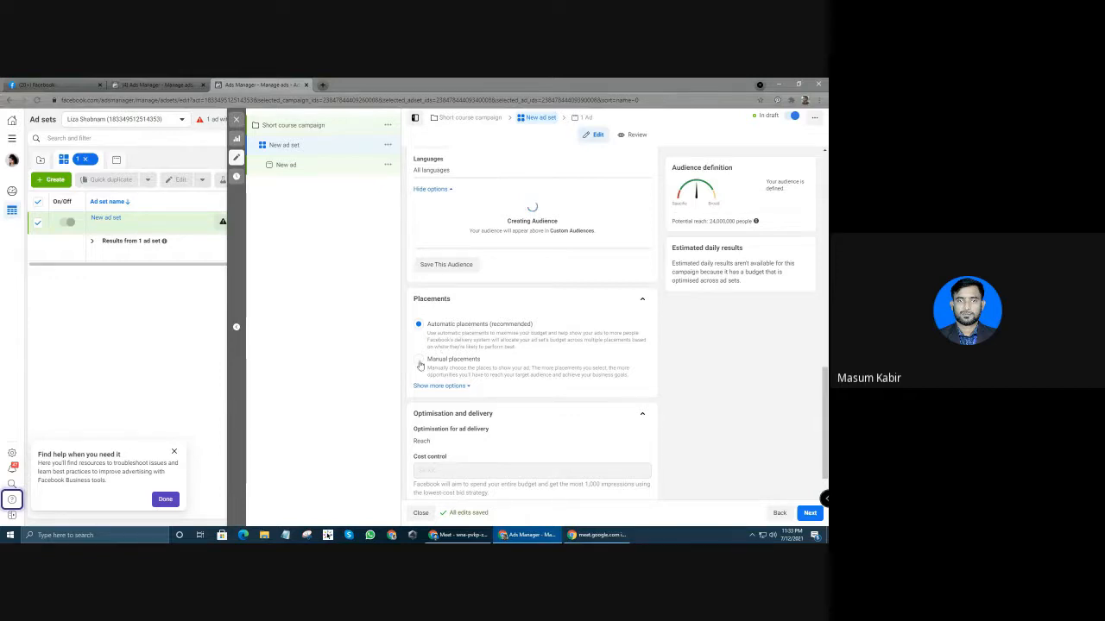
Switch the ad set to manual placements and open the device choices for editing
left_click(420, 363)
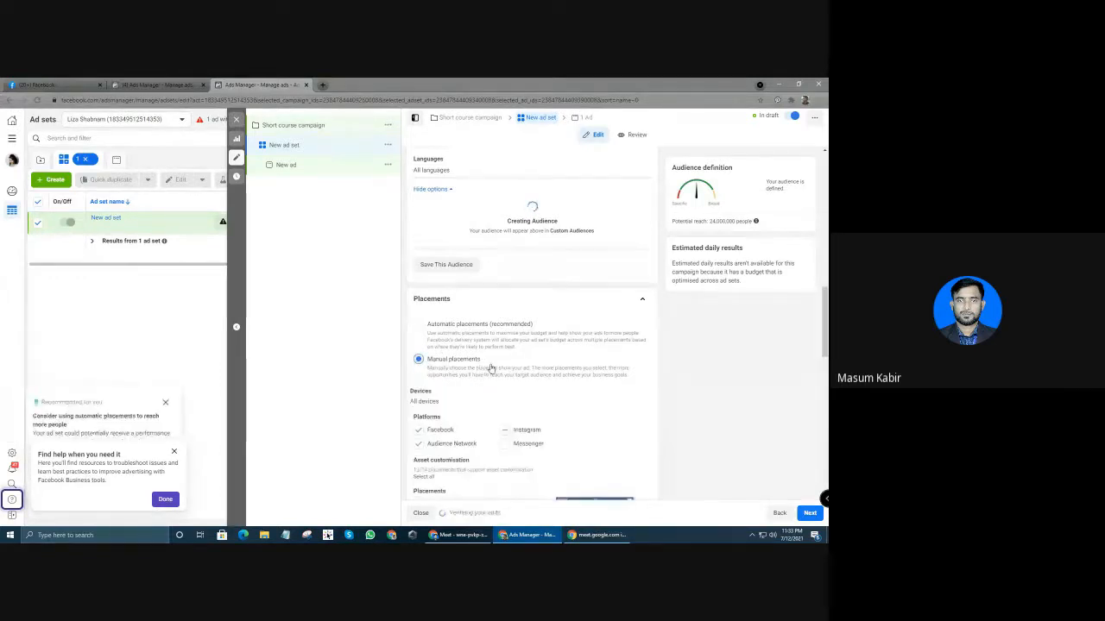
scroll(492, 367, "down", 2)
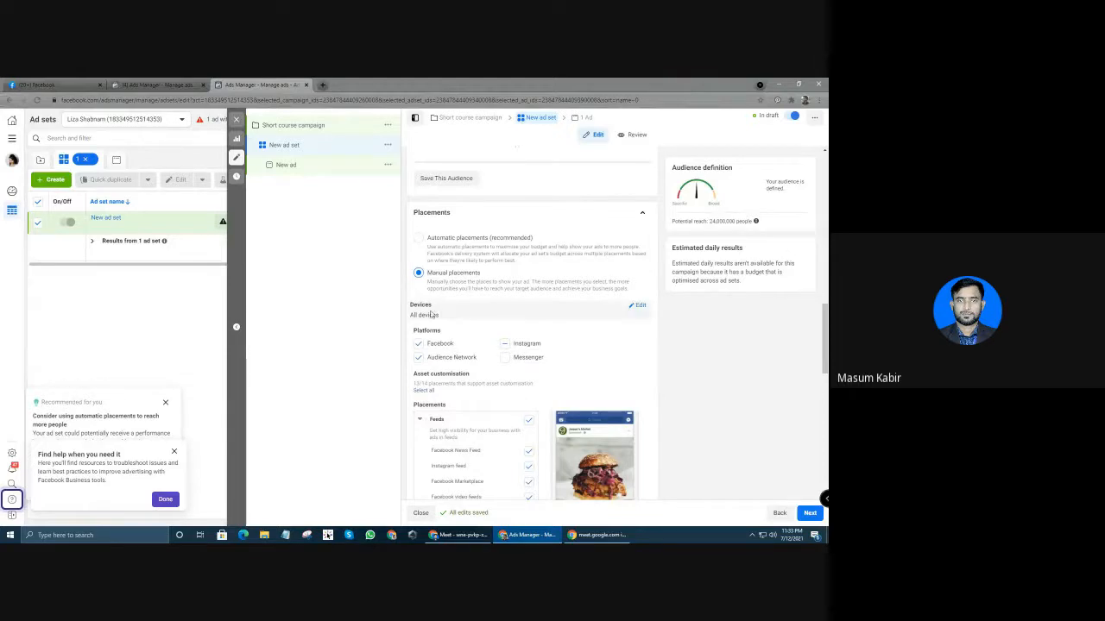
left_click(640, 307)
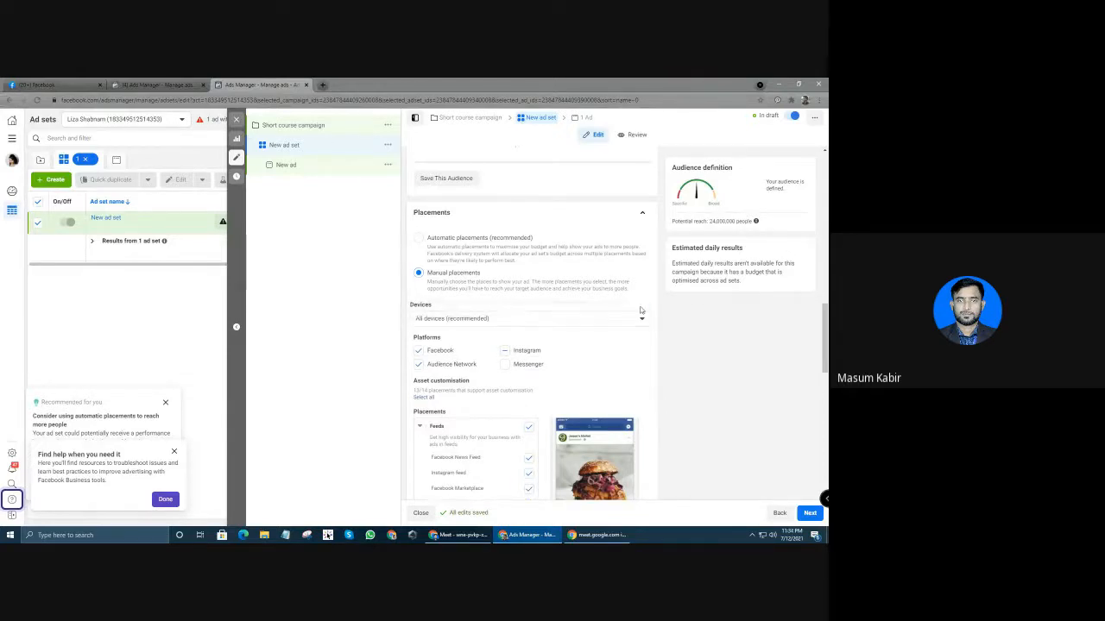
left_click(575, 321)
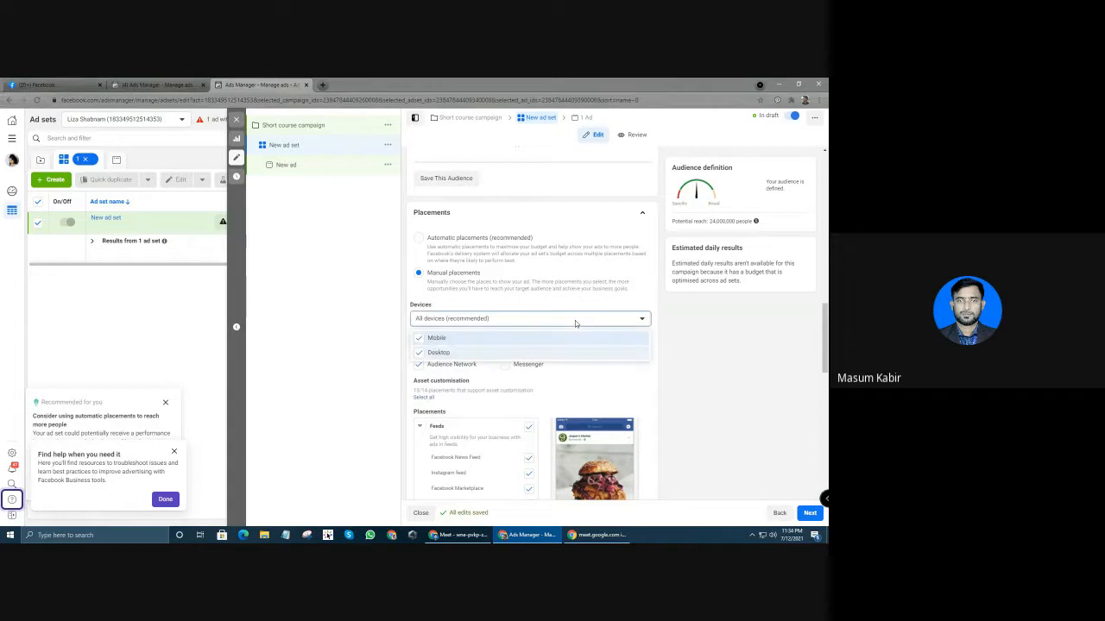
Try limiting the devices to mobile only and to desktop only, and restore all devices
left_click(420, 353)
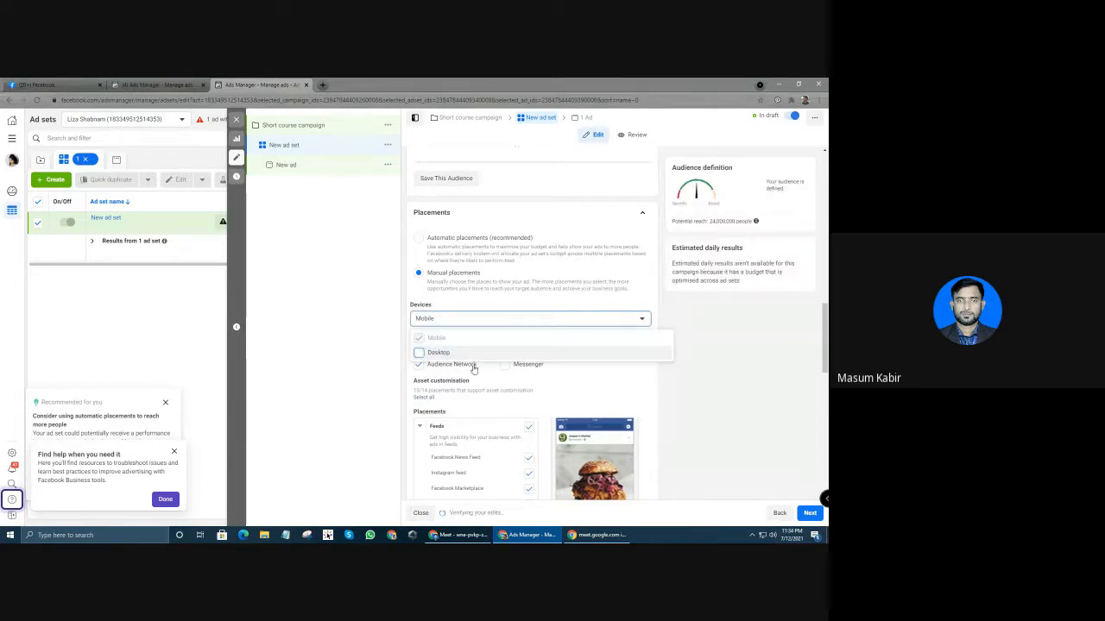
left_click(419, 353)
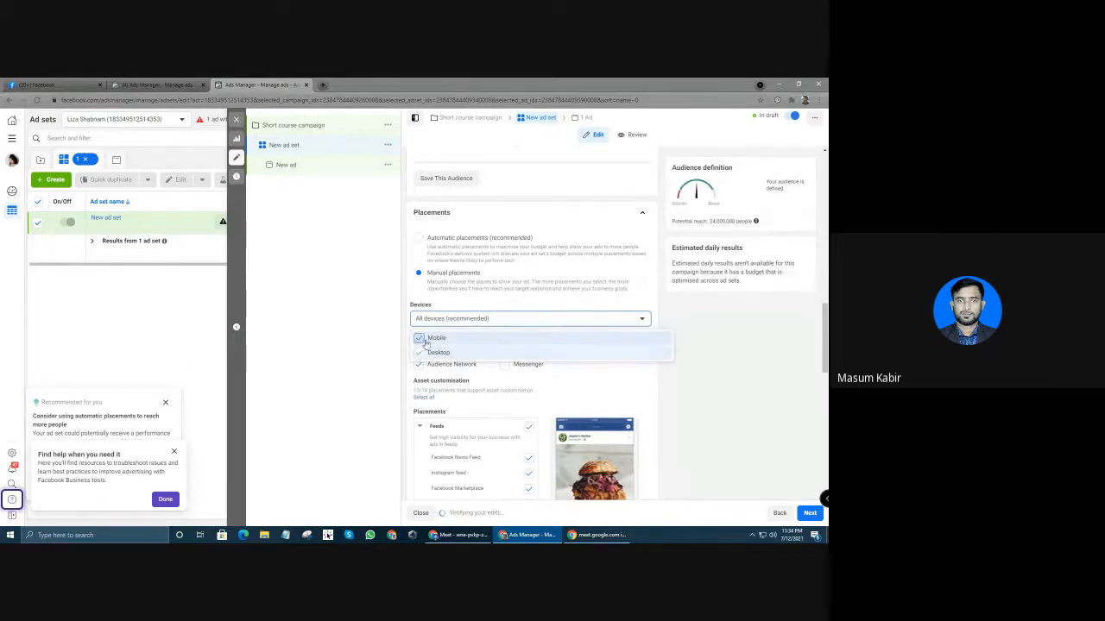
left_click(419, 338)
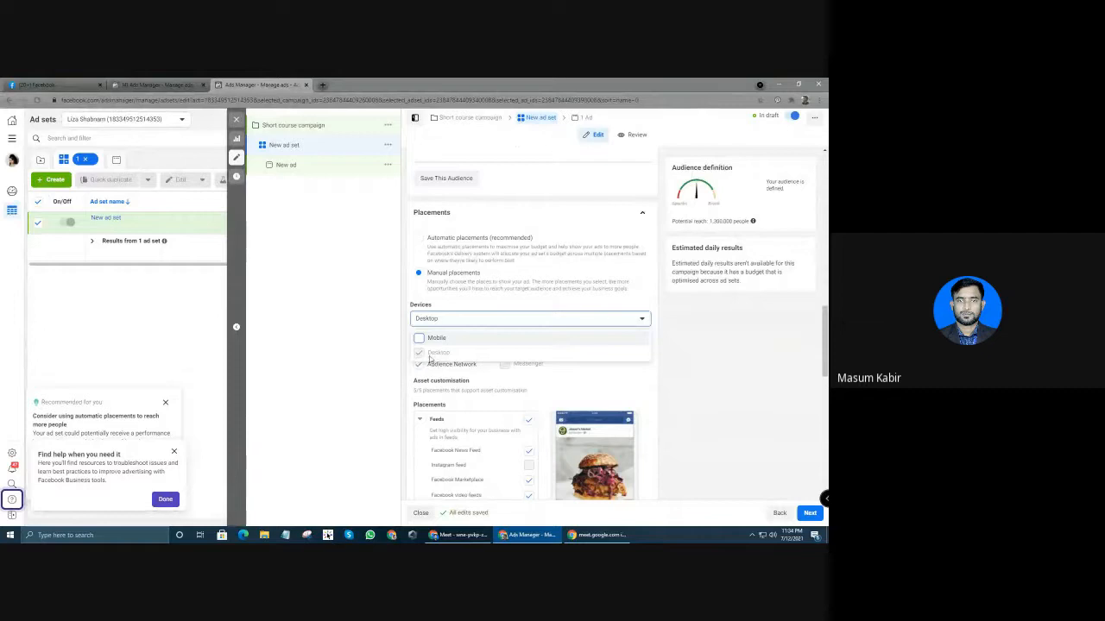
left_click(489, 338)
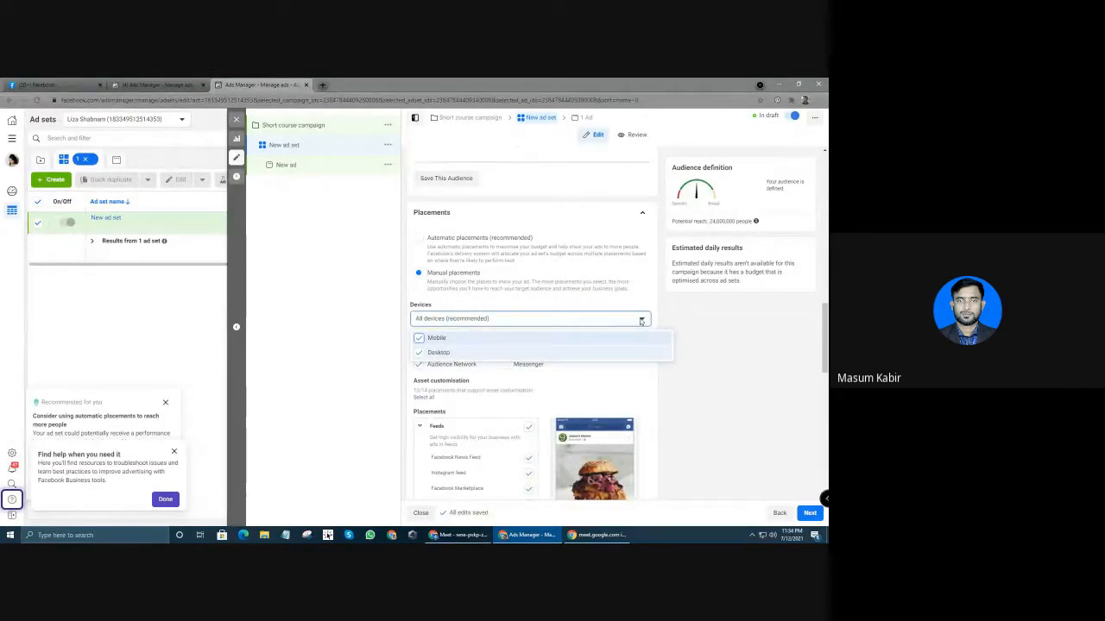
left_click(641, 321)
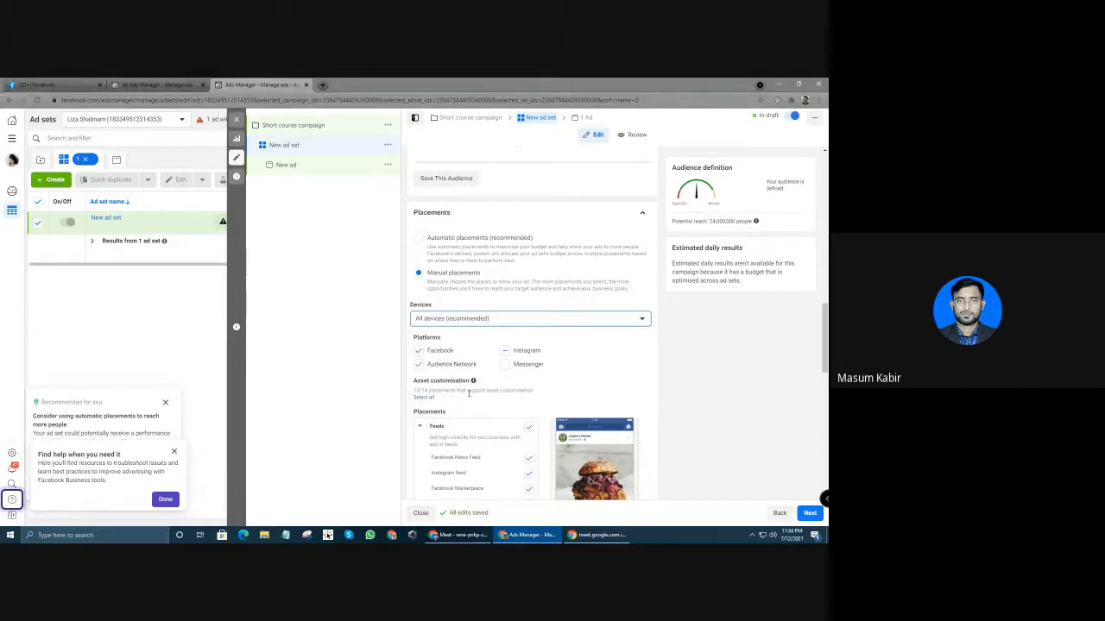
Try removing the Instagram feed placement from the Feeds group, and select it again
scroll(468, 393, "down", 1)
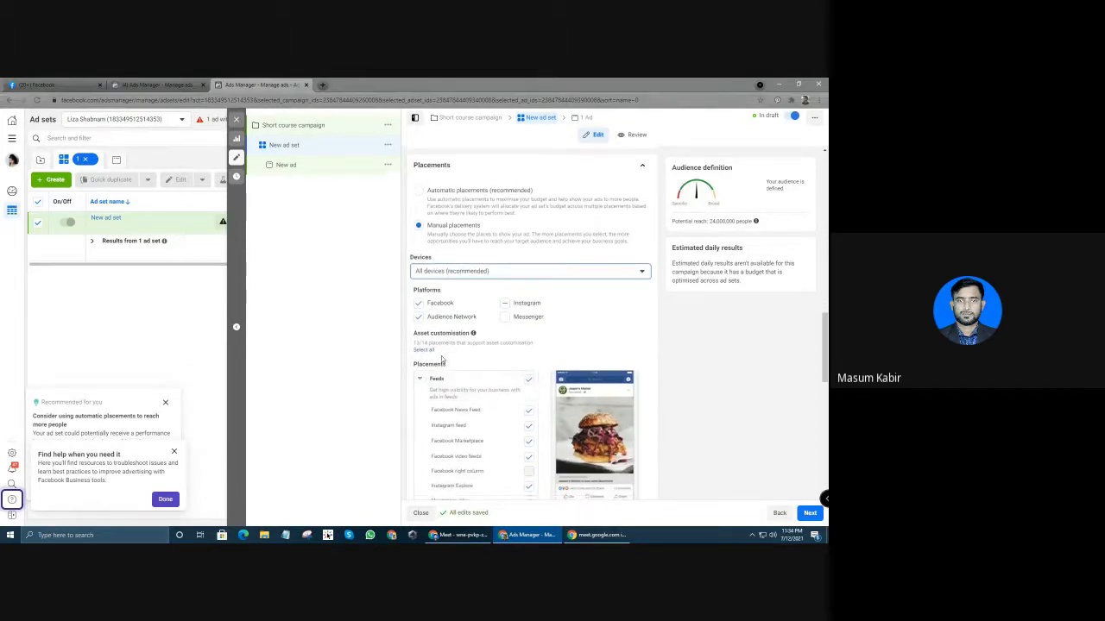
scroll(441, 370, "down", 2)
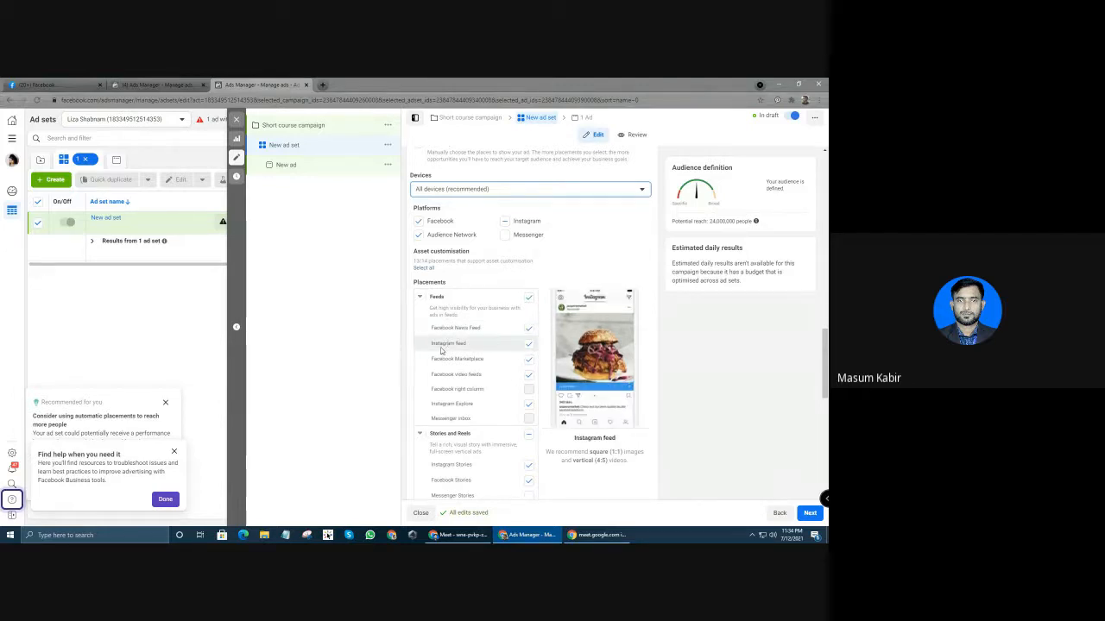
left_click(528, 344)
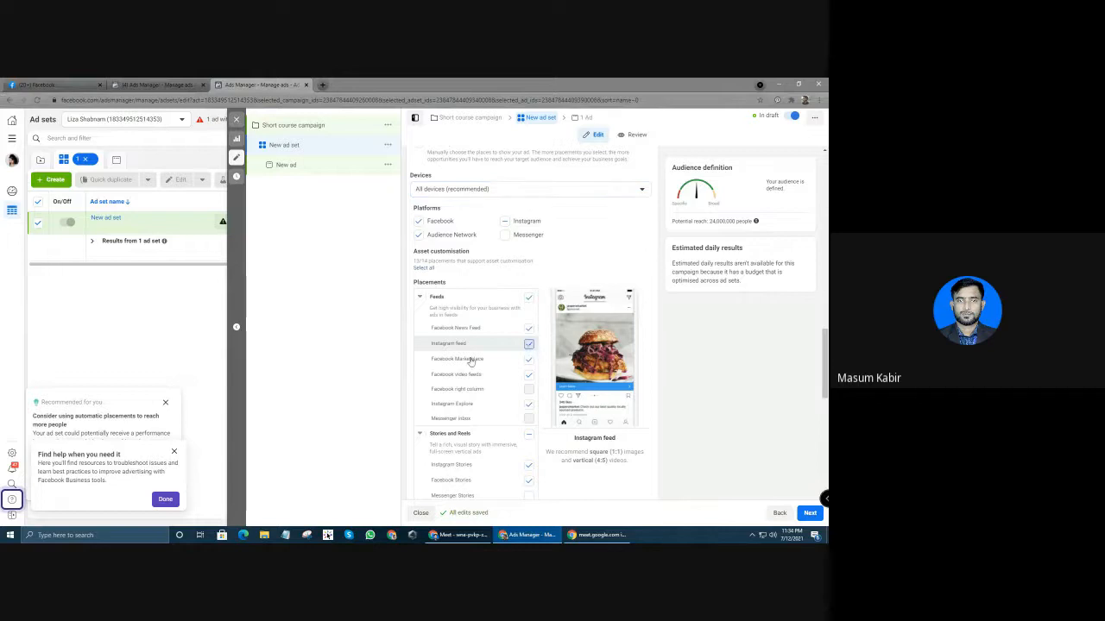
left_click(529, 344)
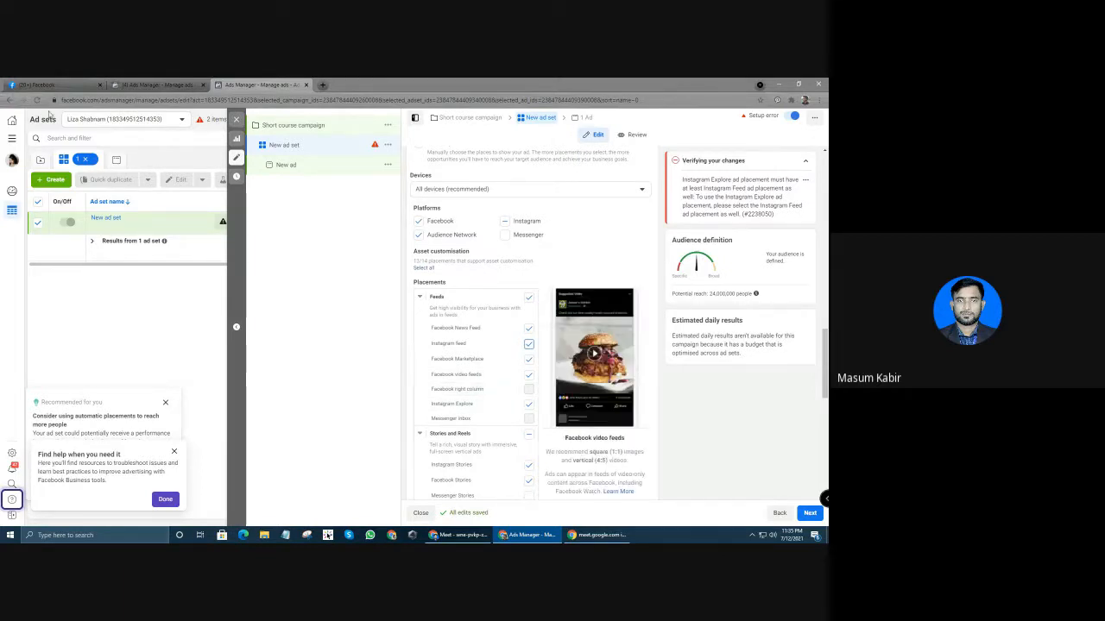
Switch to the Facebook home page to examine the sponsored ad in its side column, and return to Ads Manager
left_click(38, 86)
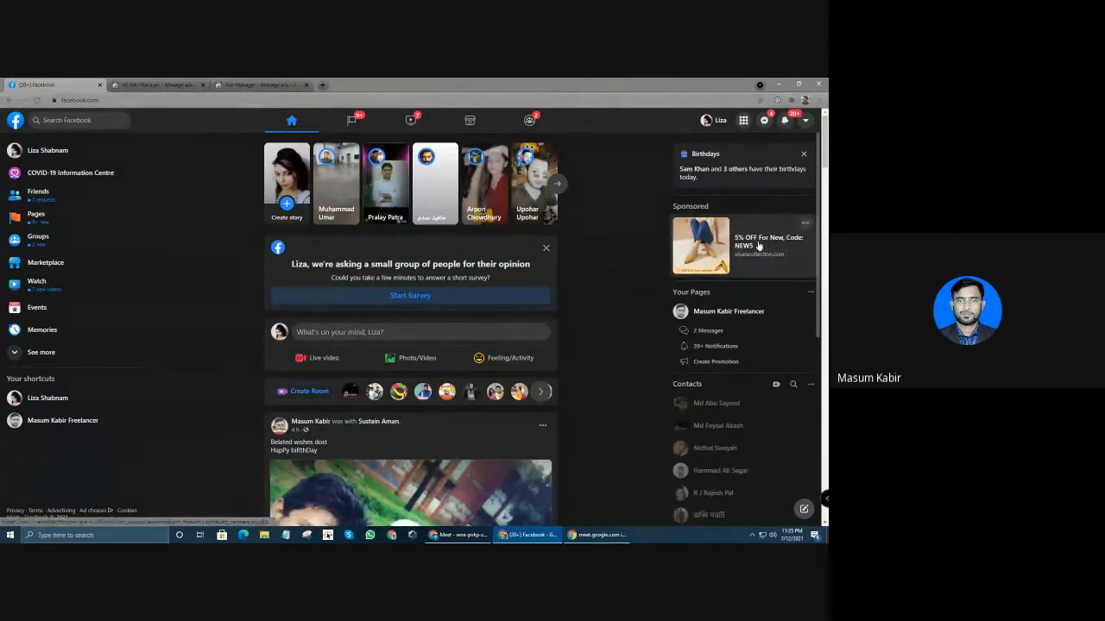
key("ctrl")
key("ctrl")
key("ctrl")
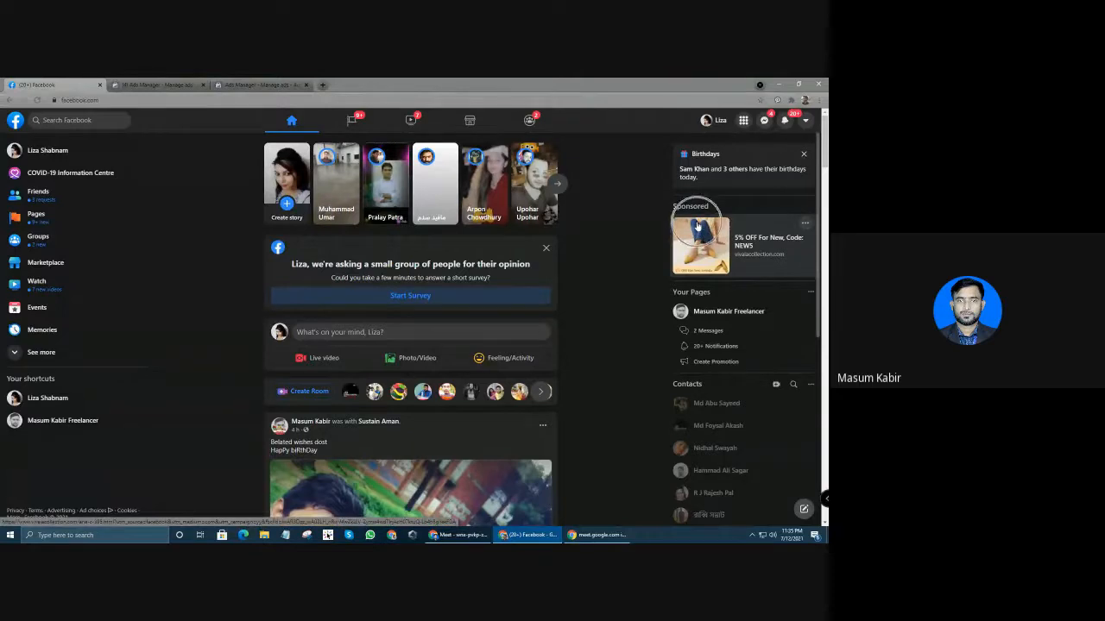
left_click(259, 84)
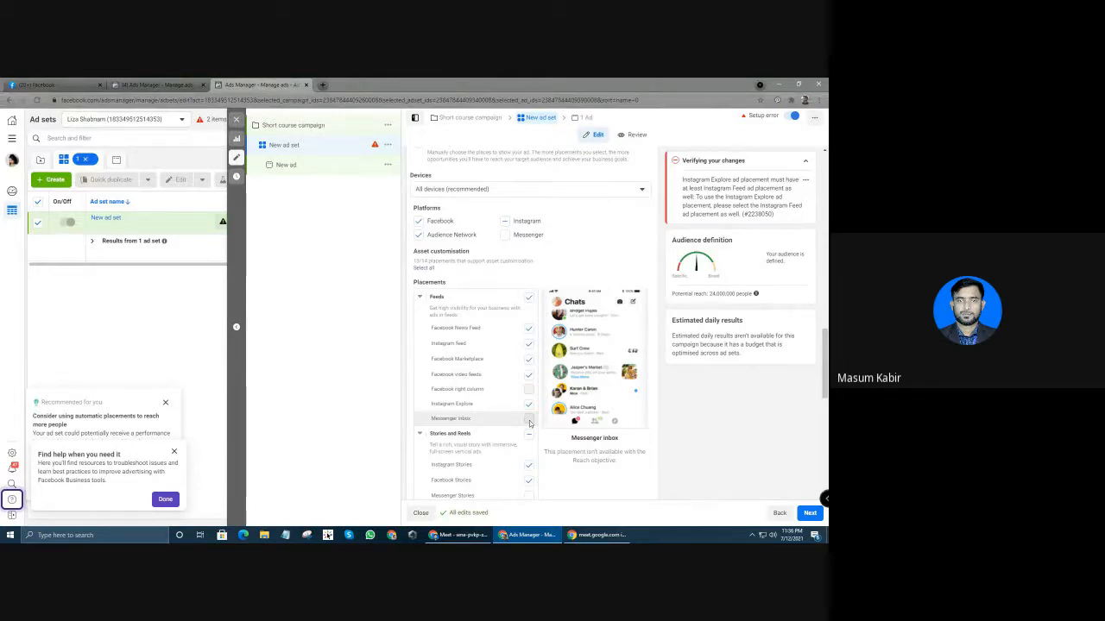
Add Messenger to the platforms used by the manual placements
left_click(602, 374)
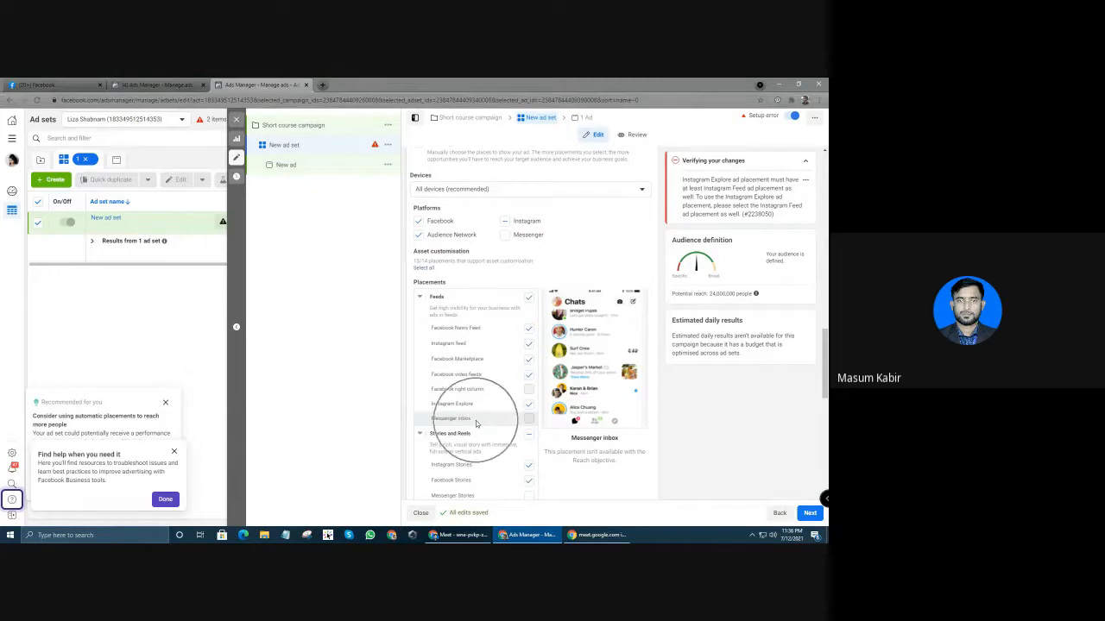
left_click(505, 238)
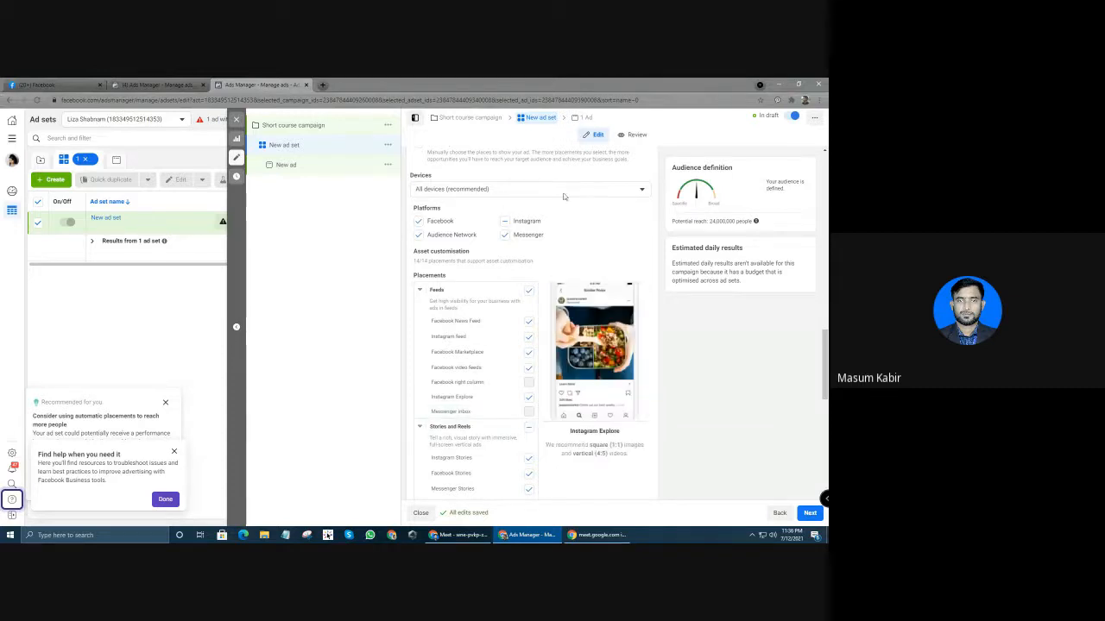
Try removing Instagram and Messenger from the platforms, and restore both
left_click(505, 221)
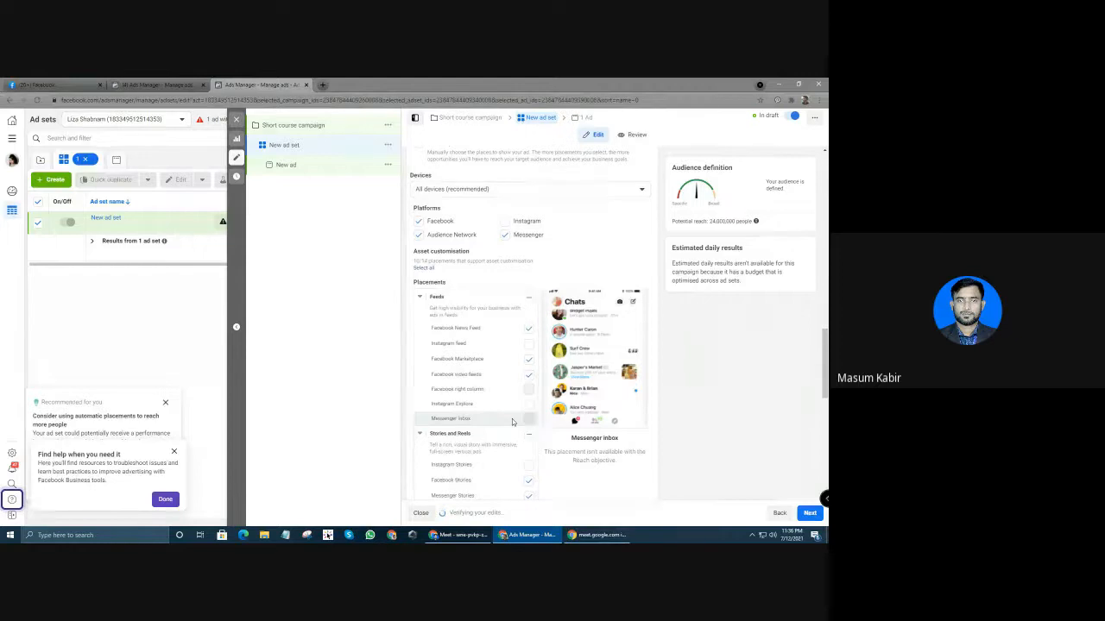
left_click(504, 221)
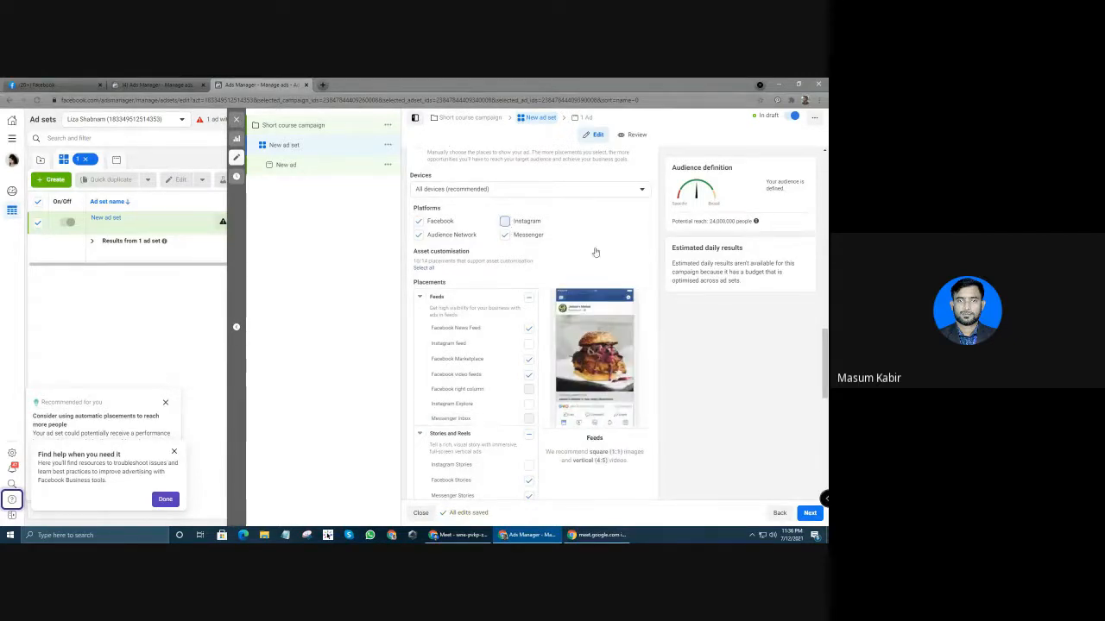
left_click(505, 235)
left_click(505, 235)
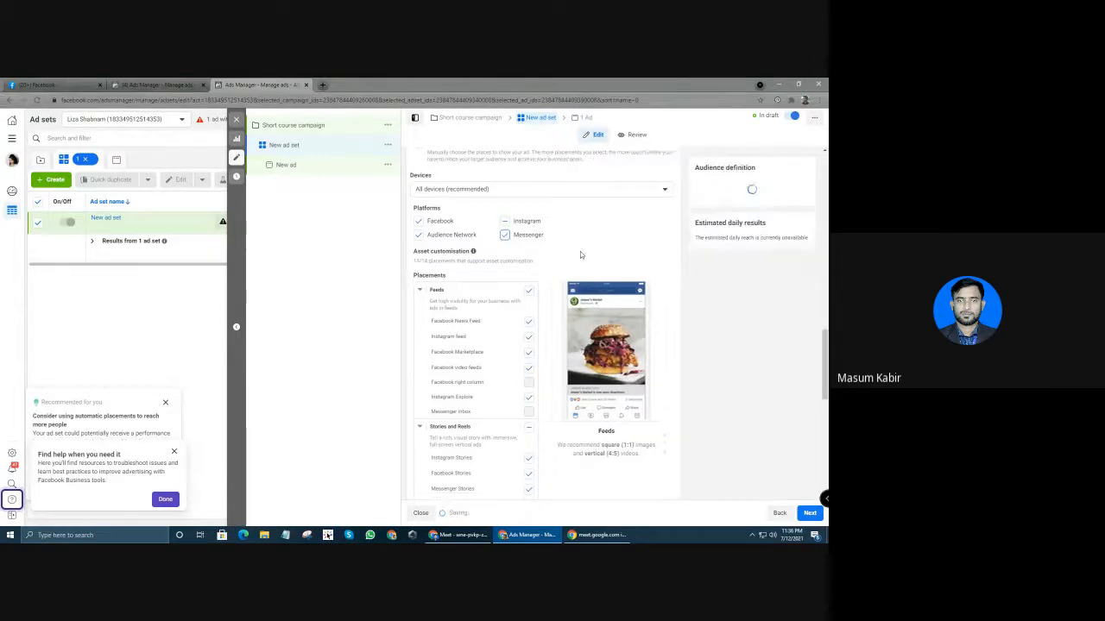
Exclude Facebook video feeds from the placements and review the remaining groups from Stories and Reels through Apps and sites
left_click(528, 369)
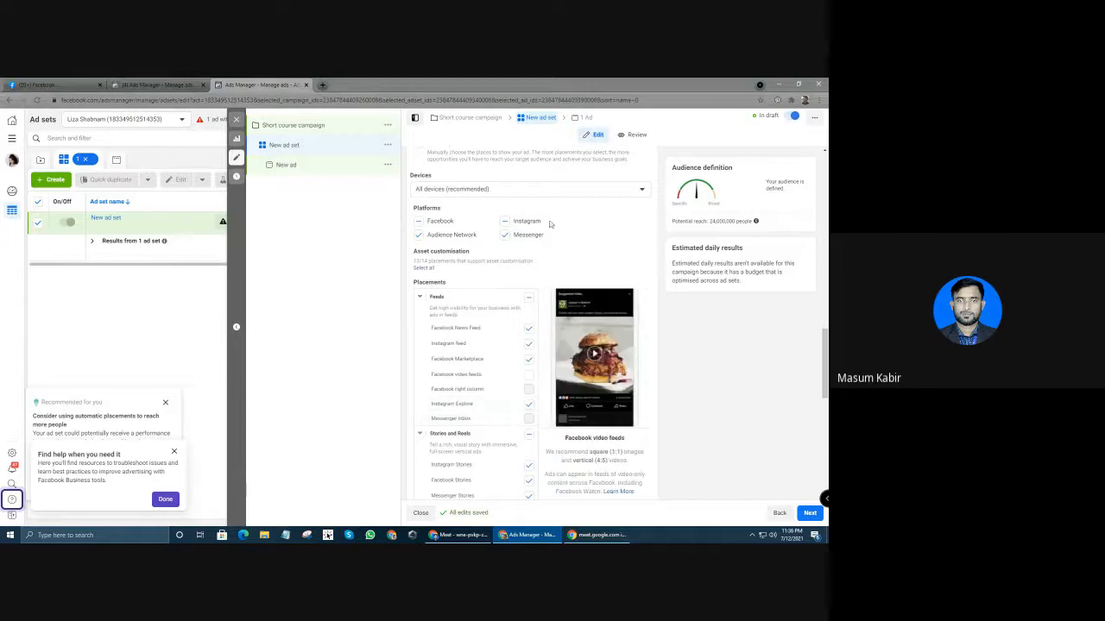
scroll(501, 388, "up", 5)
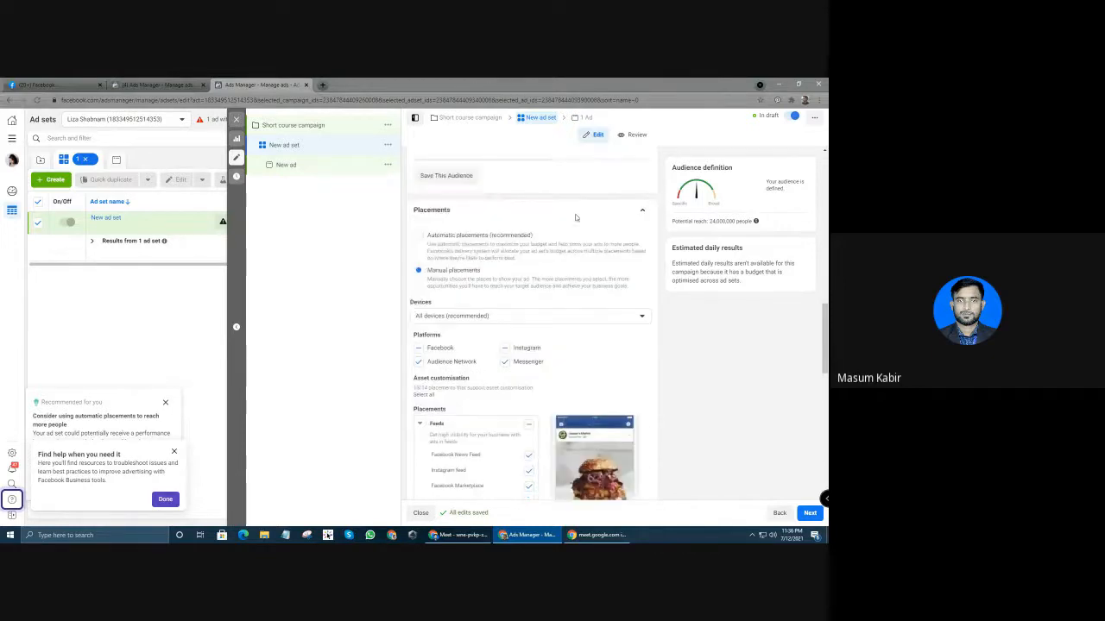
scroll(489, 335, "down", 5)
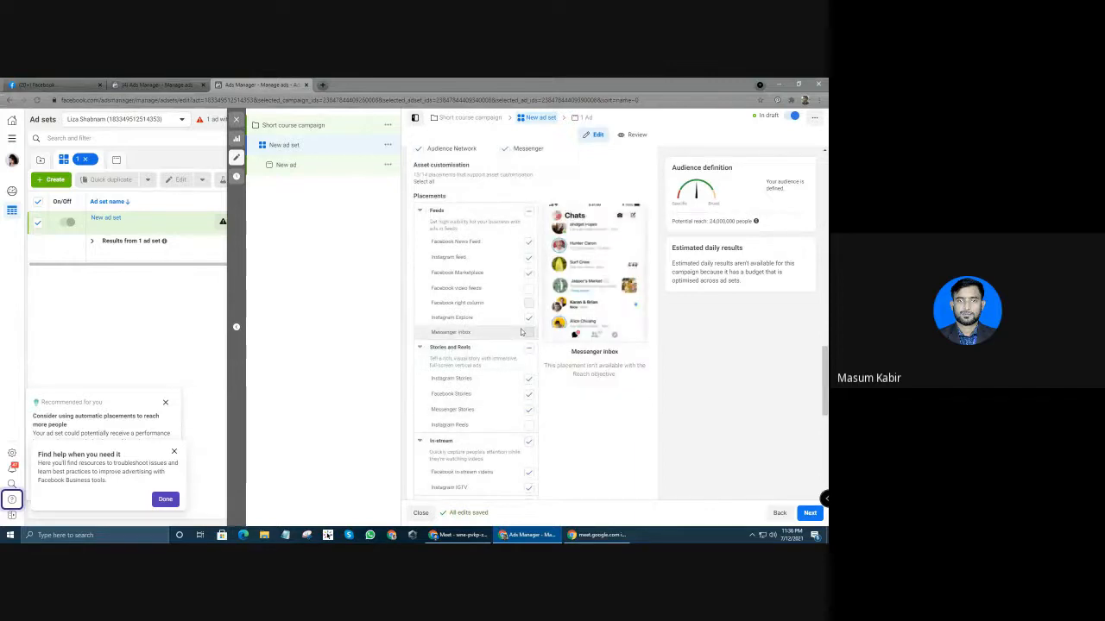
scroll(452, 367, "down", 1)
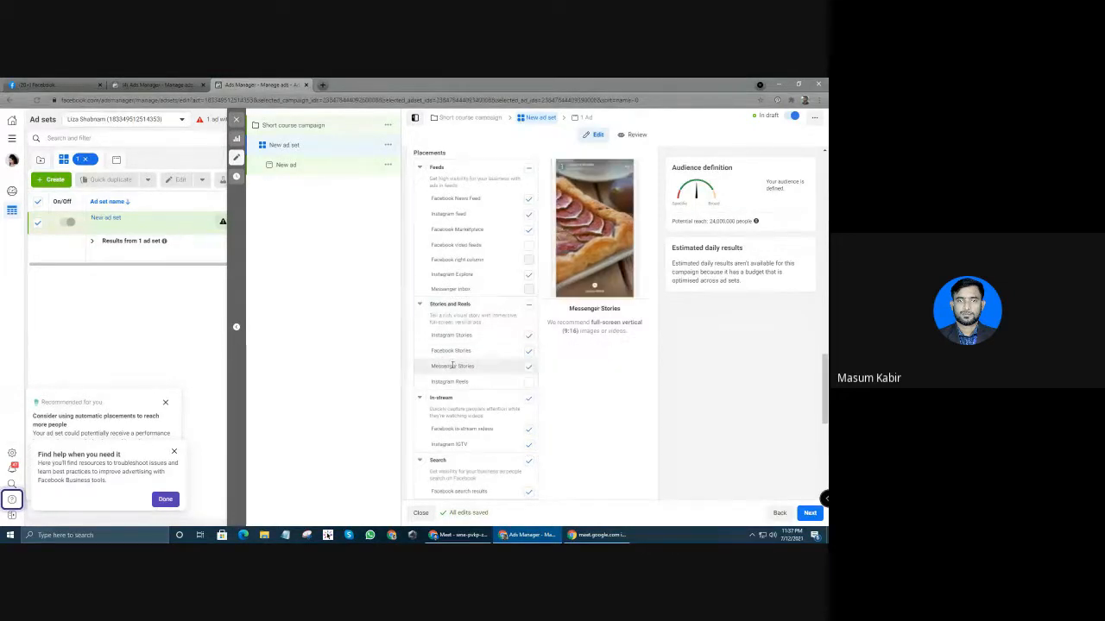
scroll(452, 366, "down", 1)
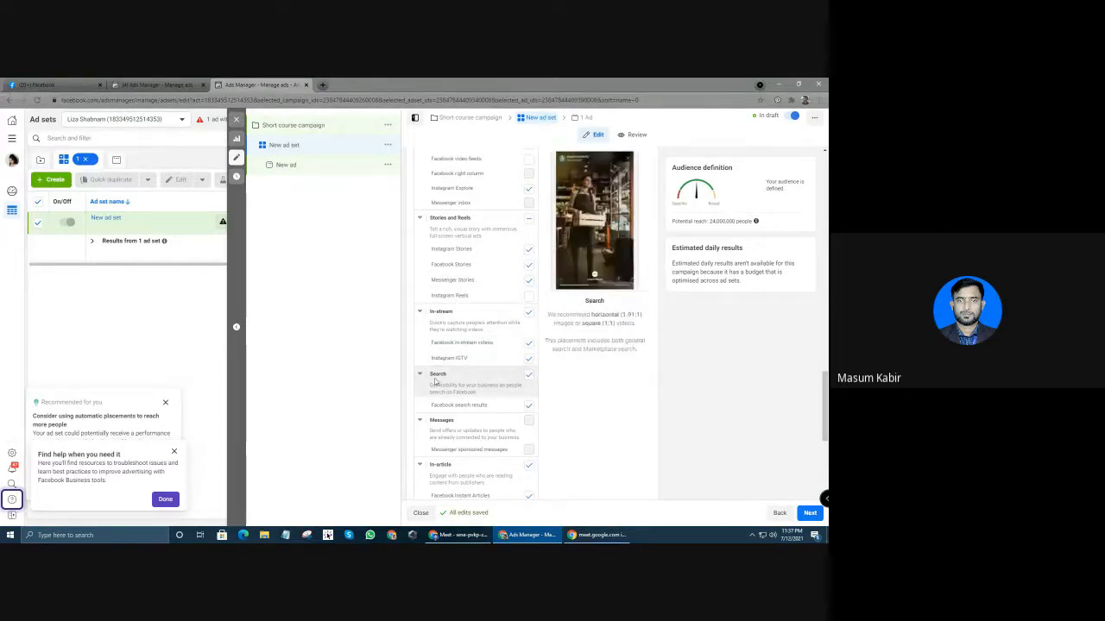
scroll(506, 359, "down", 1)
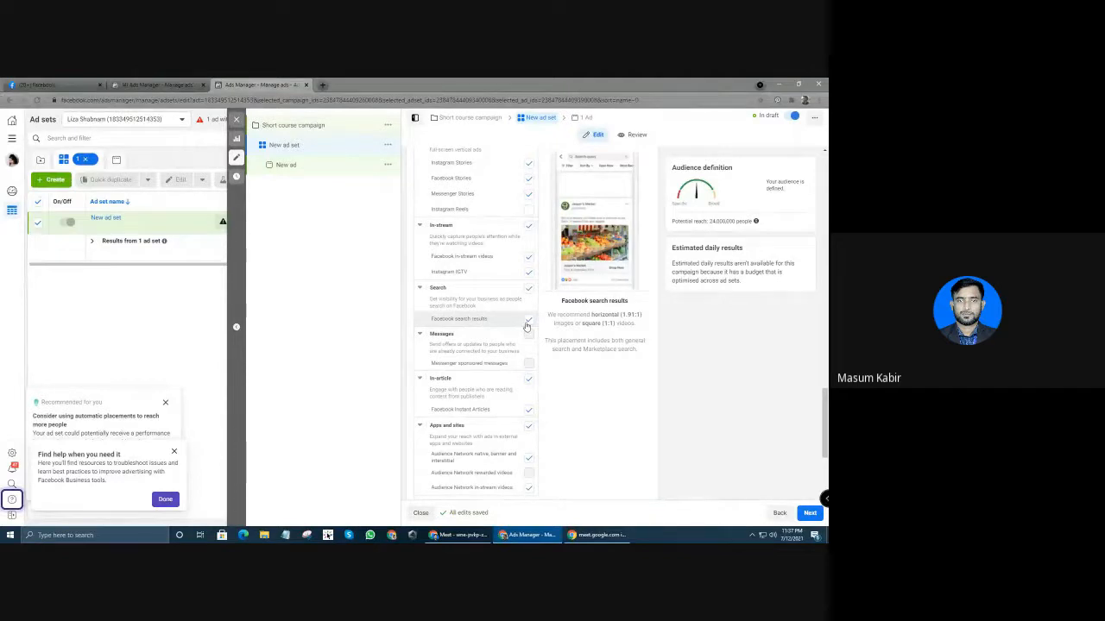
scroll(527, 326, "down", 1)
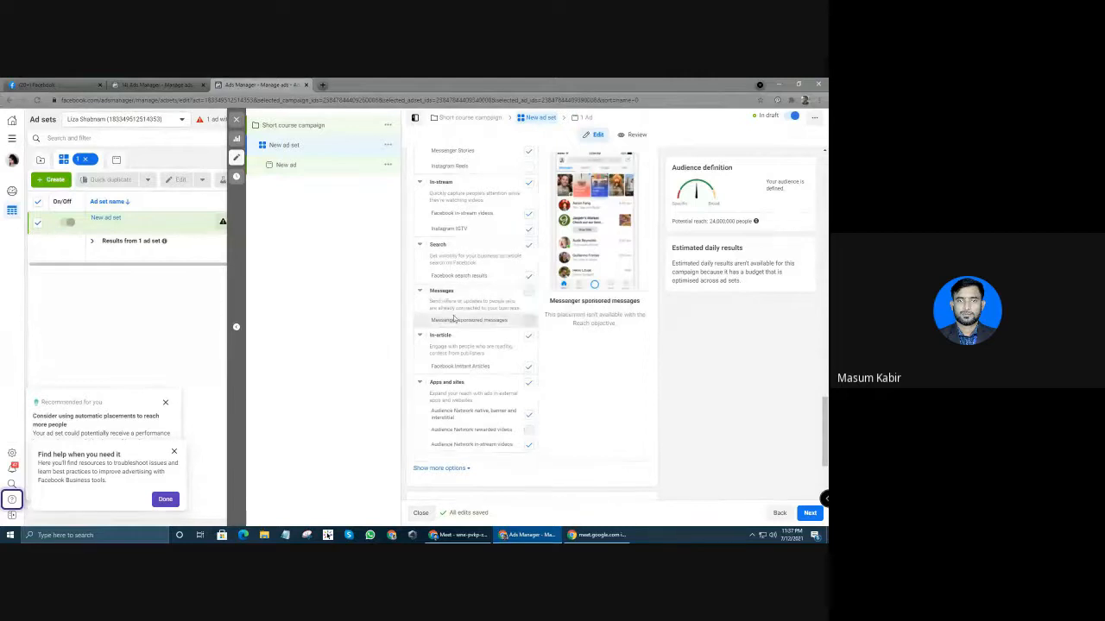
scroll(456, 310, "down", 2)
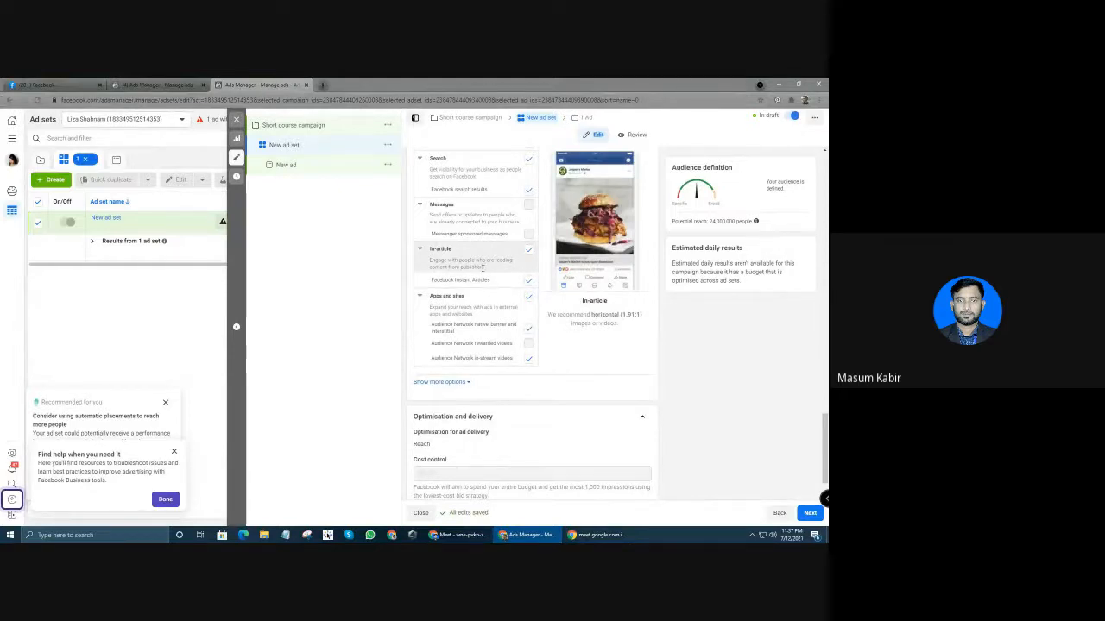
Switch to the Facebook home feed to look for a sponsored post among the posts, and return to Ads Manager
left_click(72, 82)
scroll(396, 393, "down", 15)
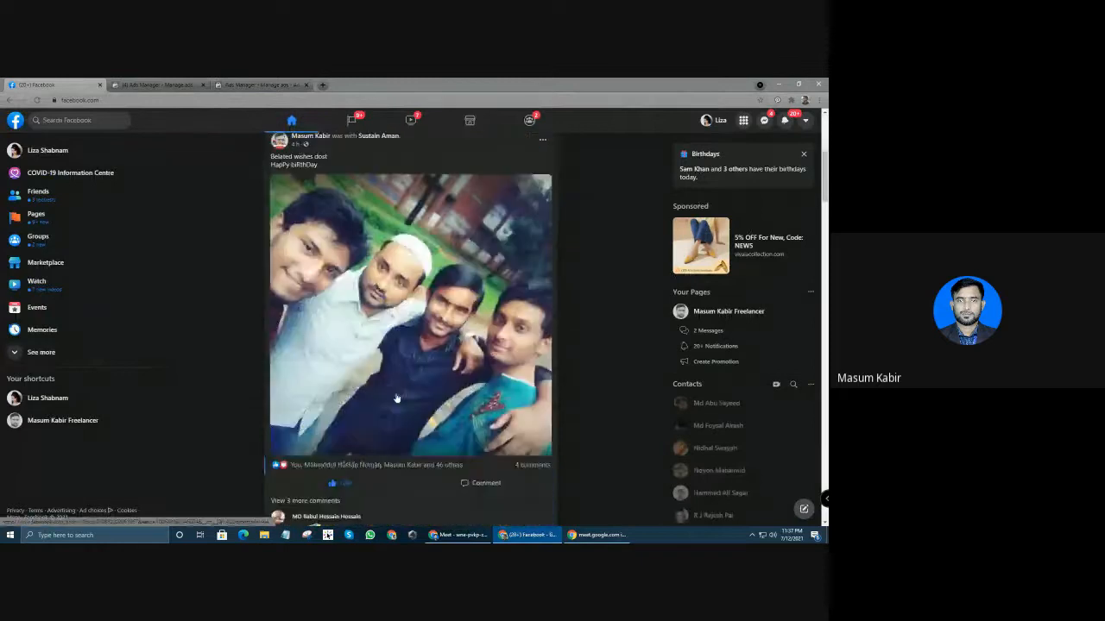
scroll(395, 393, "down", 10)
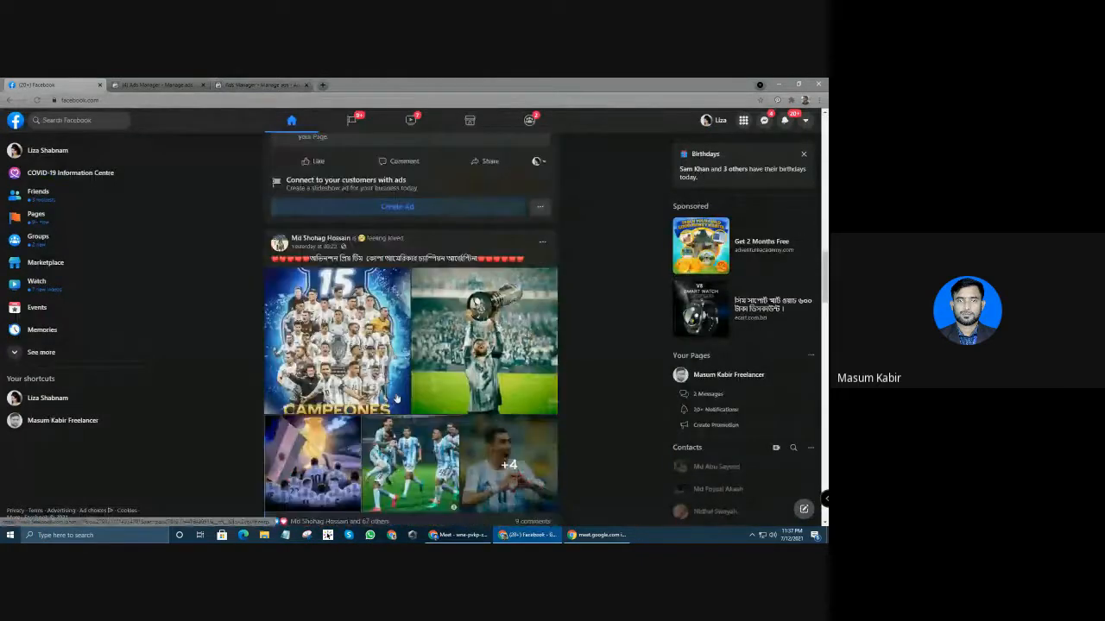
scroll(397, 398, "down", 10)
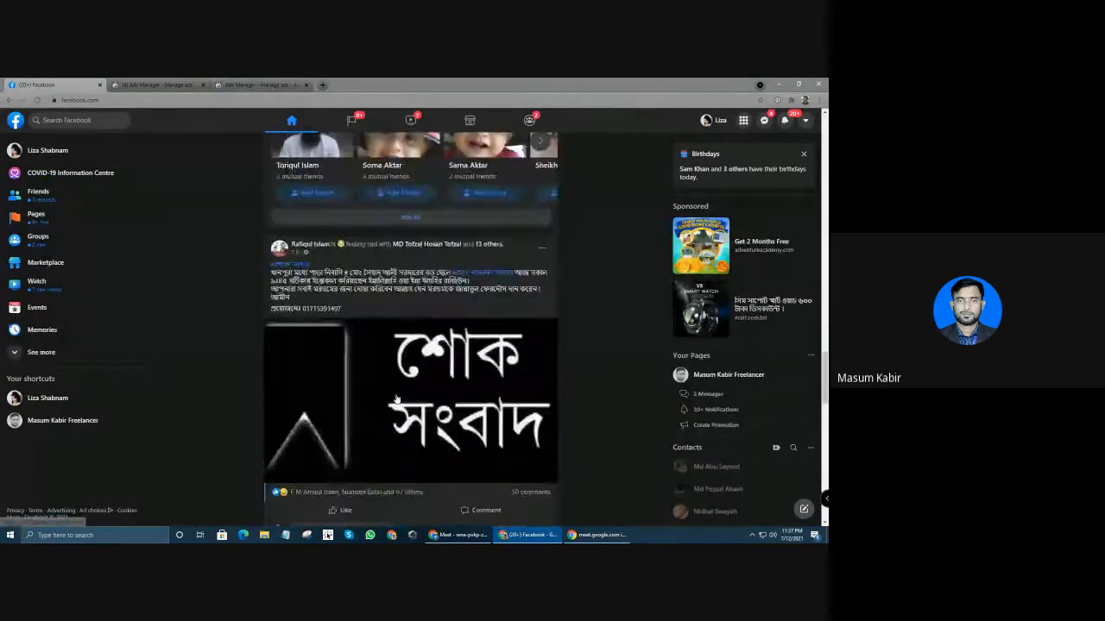
scroll(394, 402, "down", 10)
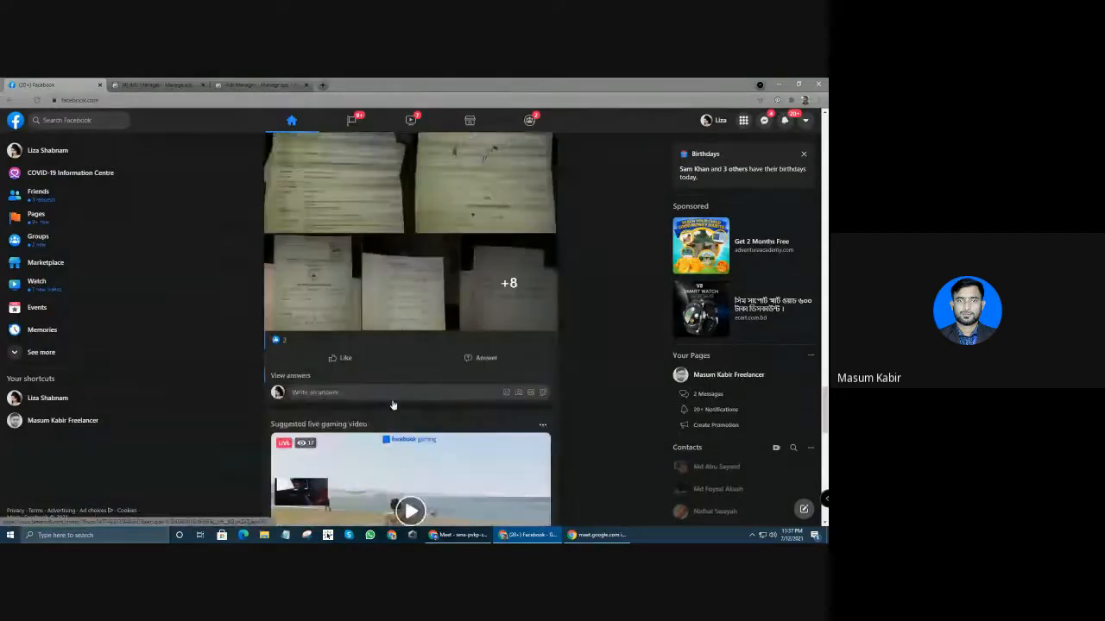
scroll(391, 408, "down", 2)
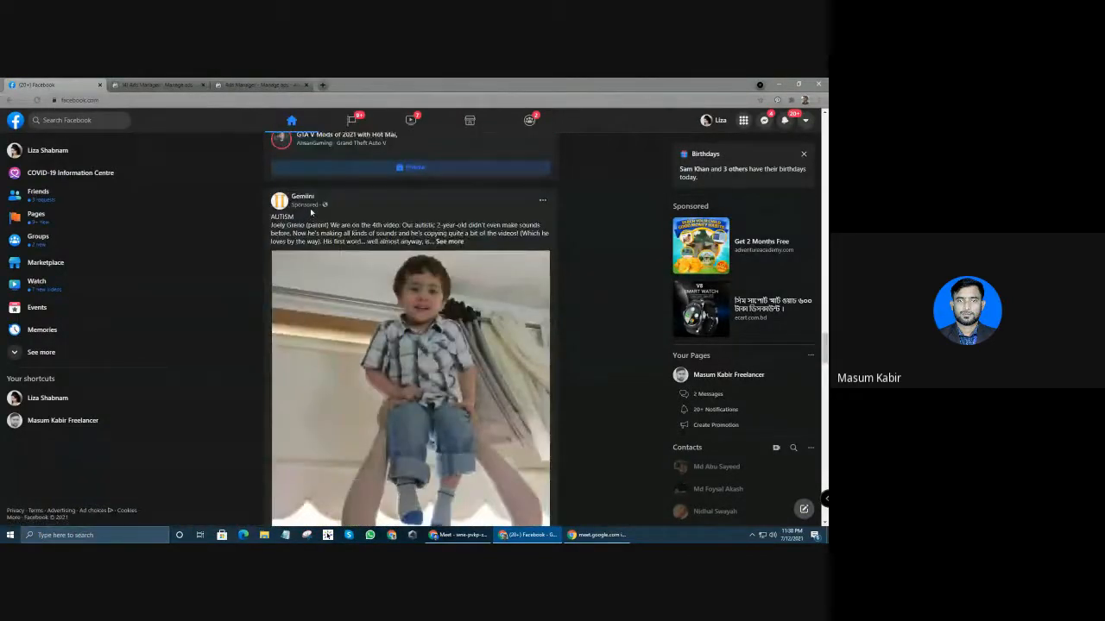
left_click(247, 84)
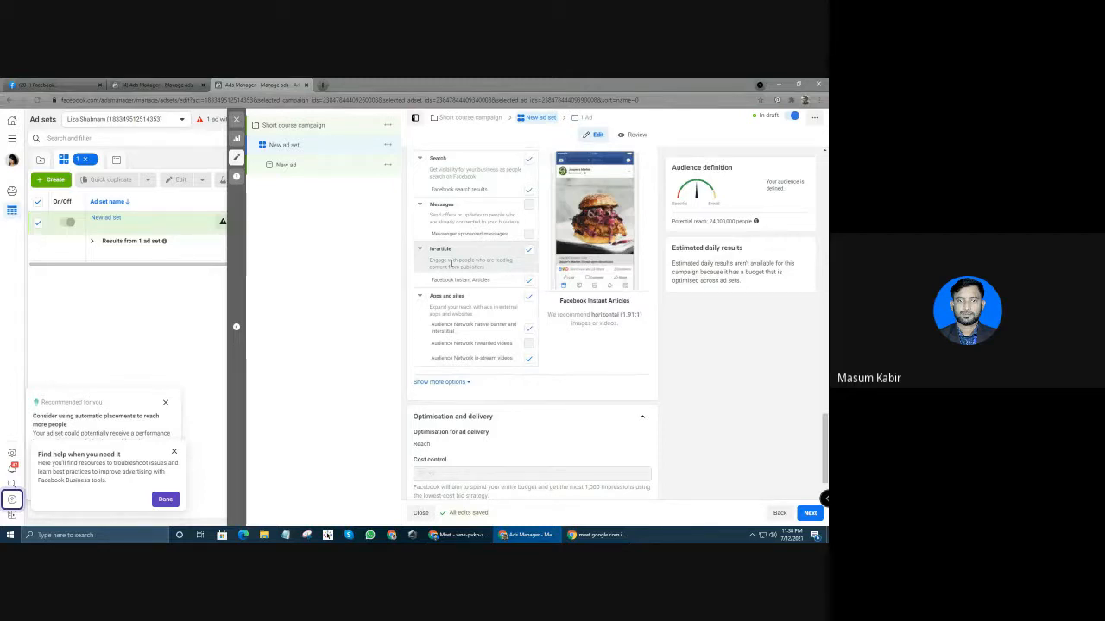
Review the In-article and Apps and sites placements, and check the selected platforms against the placement groups
scroll(449, 263, "down", 1)
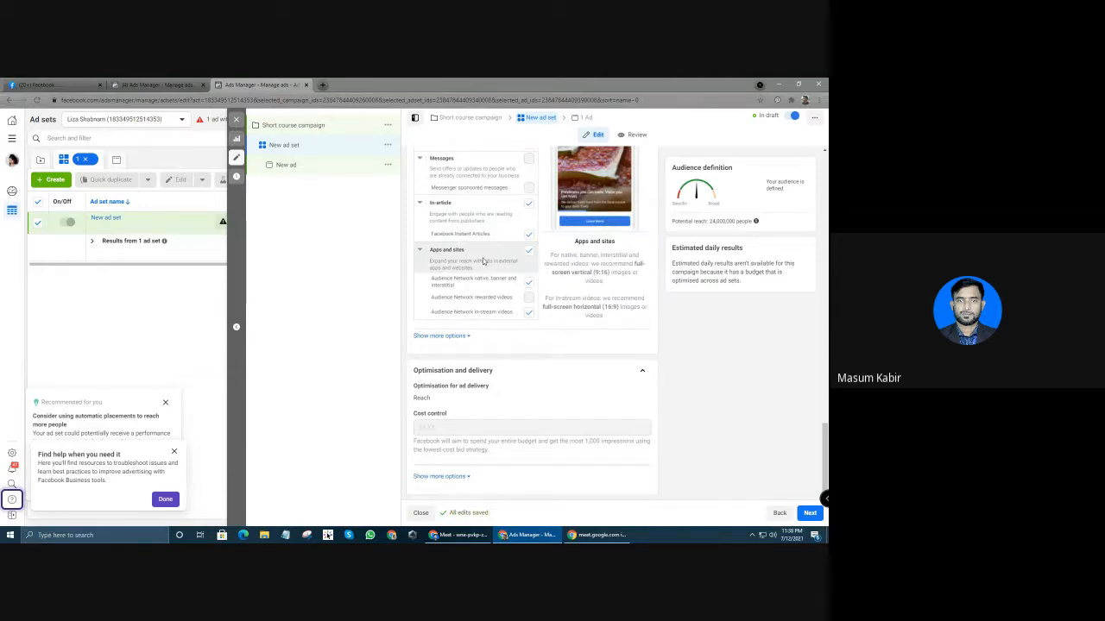
scroll(514, 261, "up", 1)
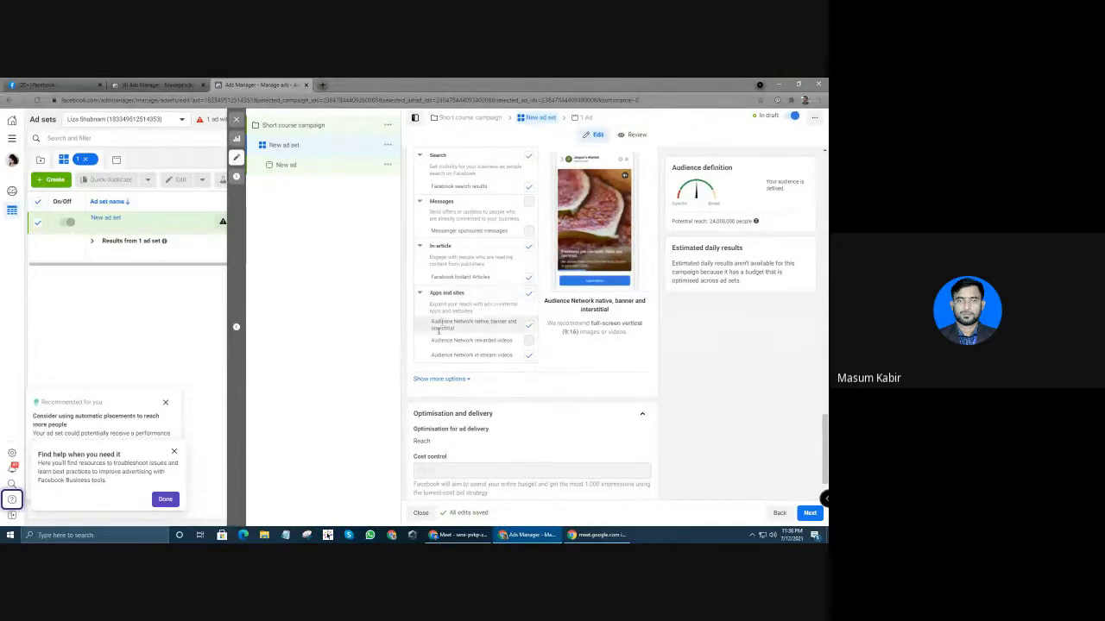
scroll(466, 379, "down", 1)
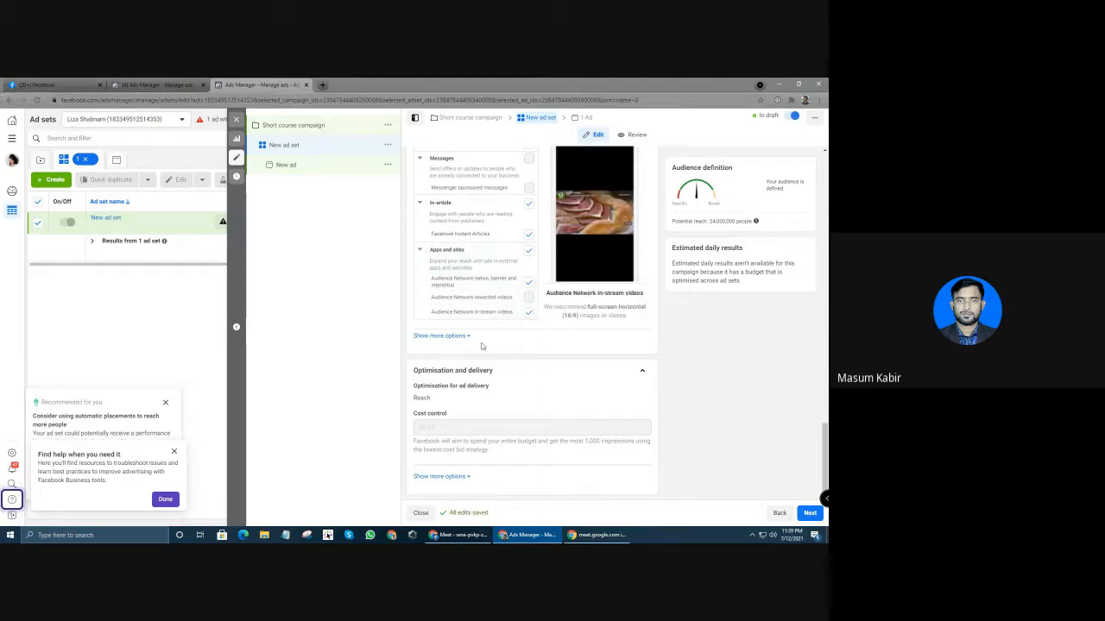
scroll(479, 306, "up", 5)
scroll(518, 289, "up", 3)
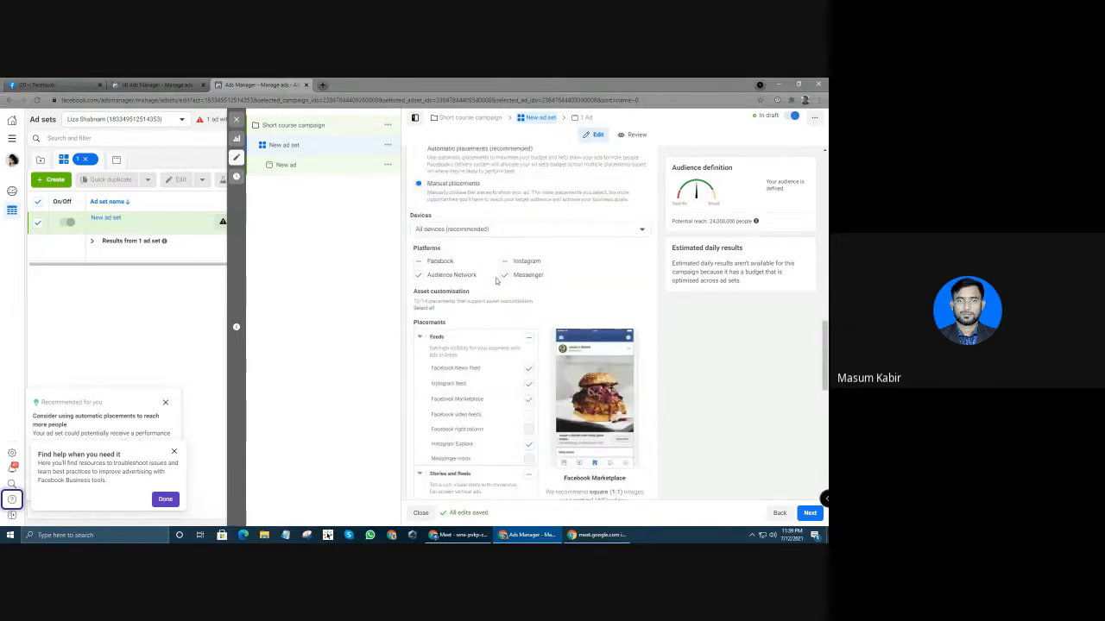
scroll(478, 316, "down", 12)
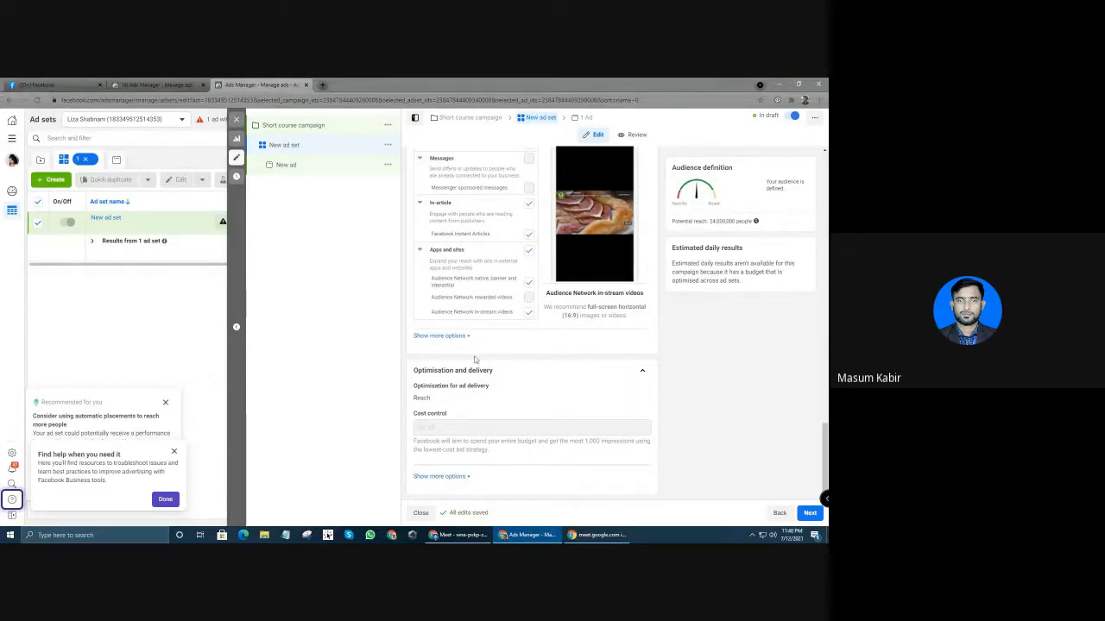
Show the additional placement options and inspect the choices for specific mobile devices and operating systems, keeping All mobile devices
left_click(447, 336)
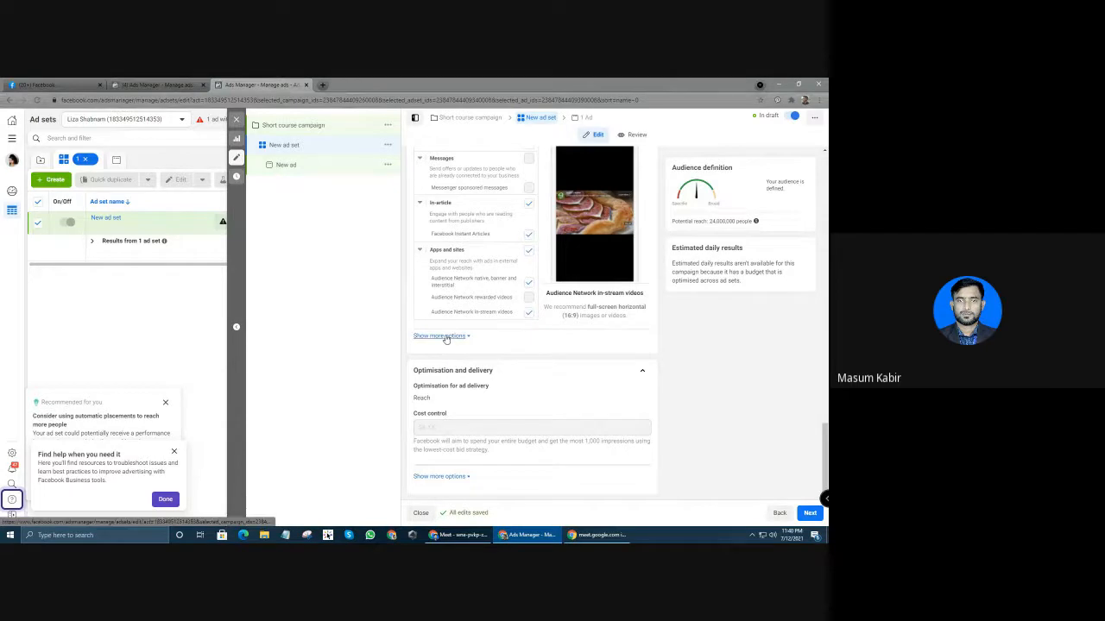
scroll(446, 381, "down", 1)
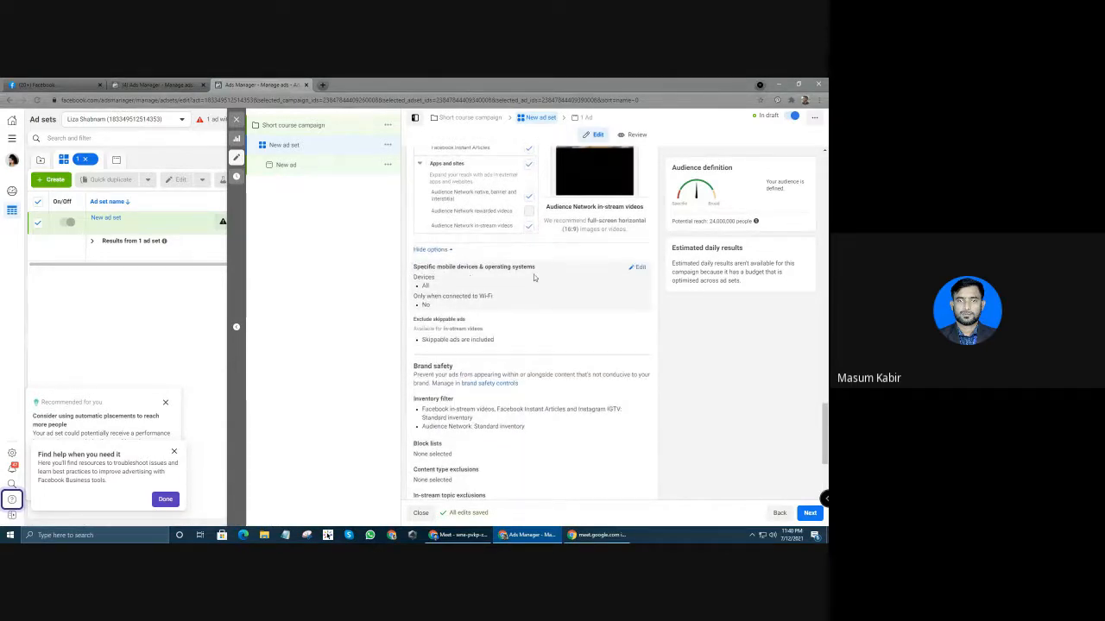
scroll(466, 293, "up", 2)
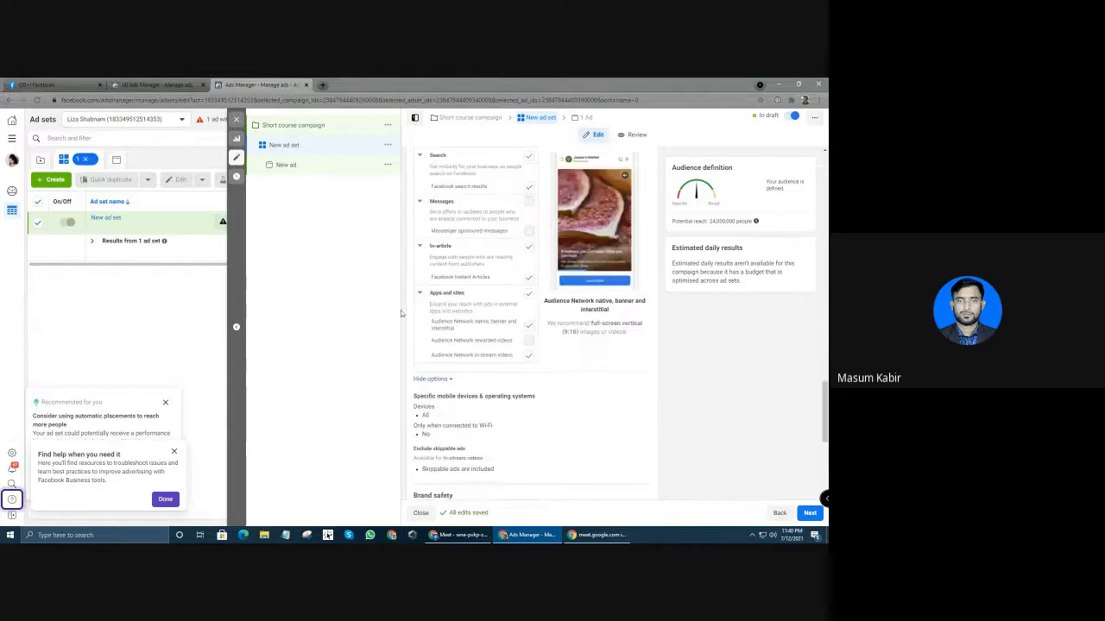
scroll(415, 358, "down", 1)
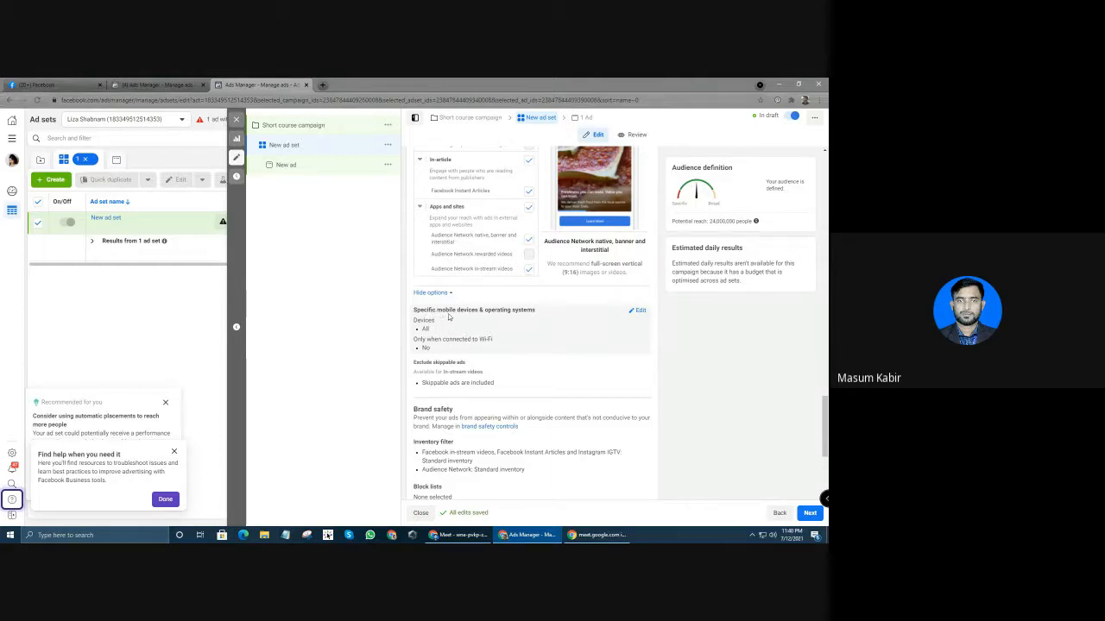
left_click(637, 311)
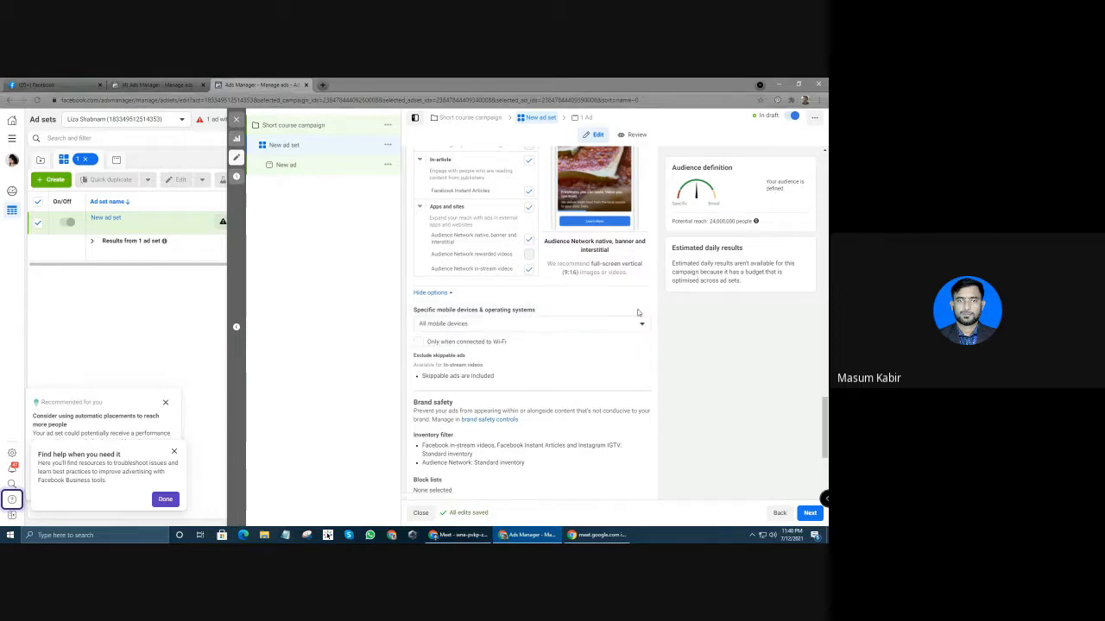
left_click(480, 324)
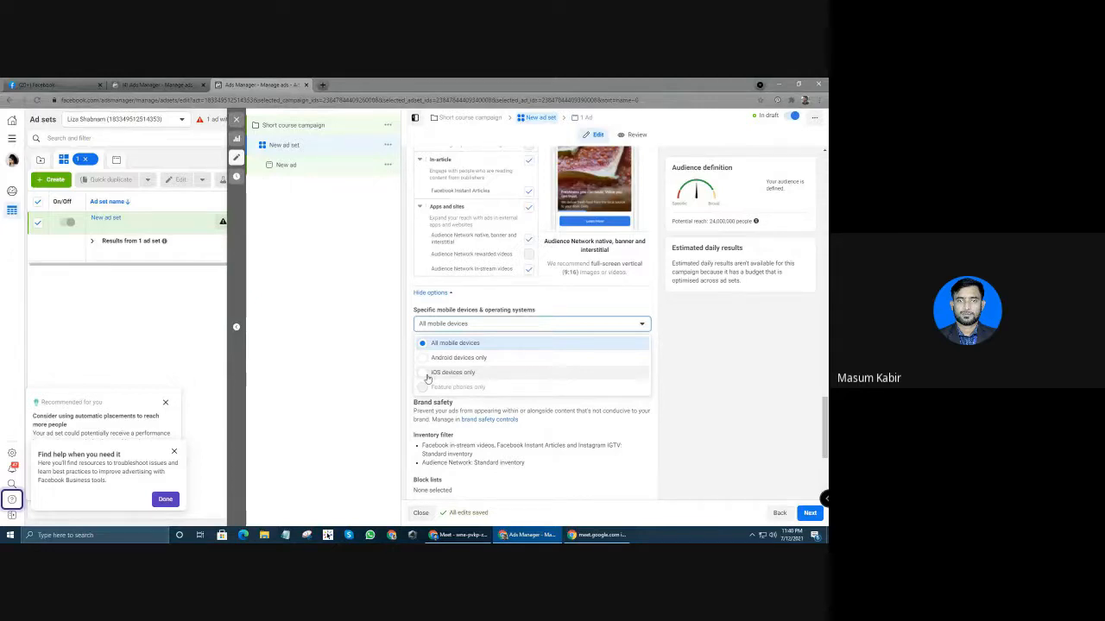
left_click(486, 326)
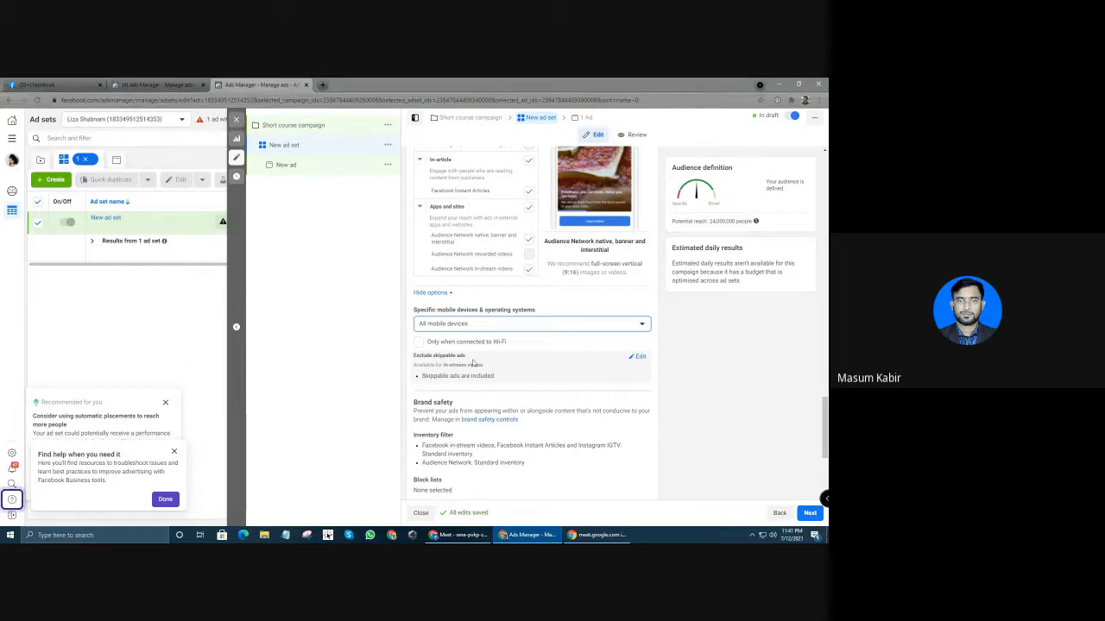
Try excluding skippable ads from the ad set, and include them again
left_click(636, 357)
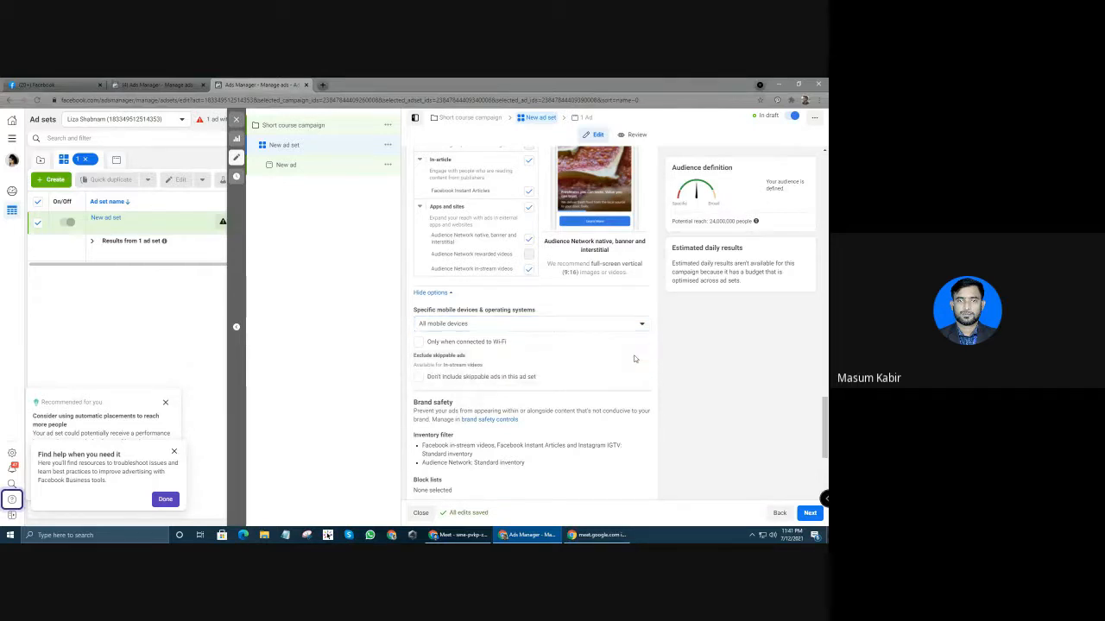
left_click(421, 378)
scroll(449, 376, "up", 2)
scroll(460, 373, "down", 3)
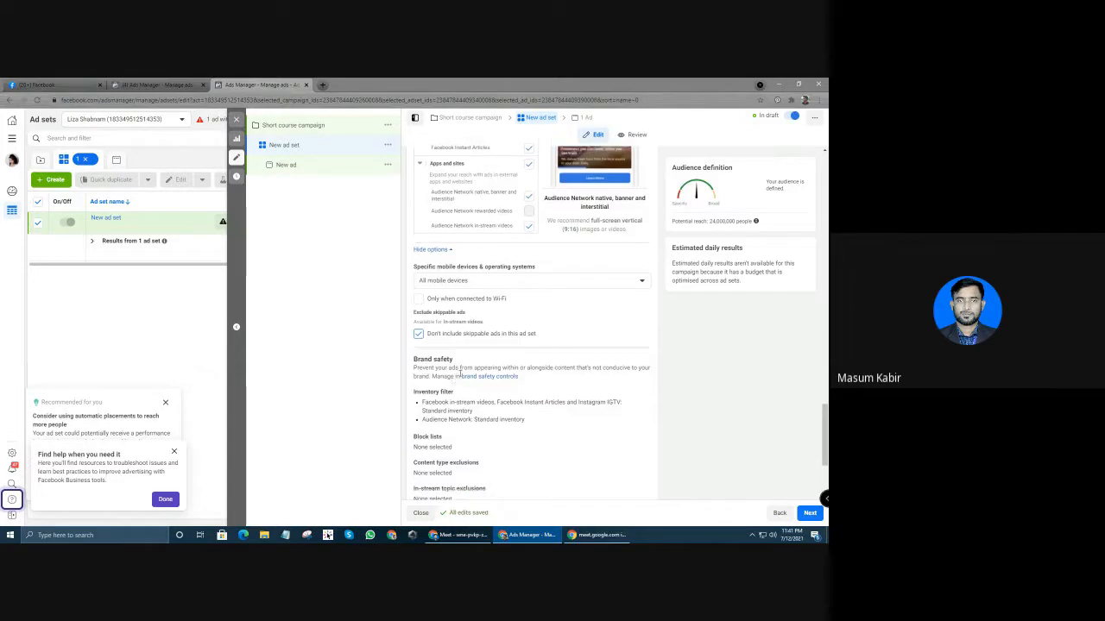
left_click(418, 334)
left_click(419, 334)
scroll(457, 332, "down", 1)
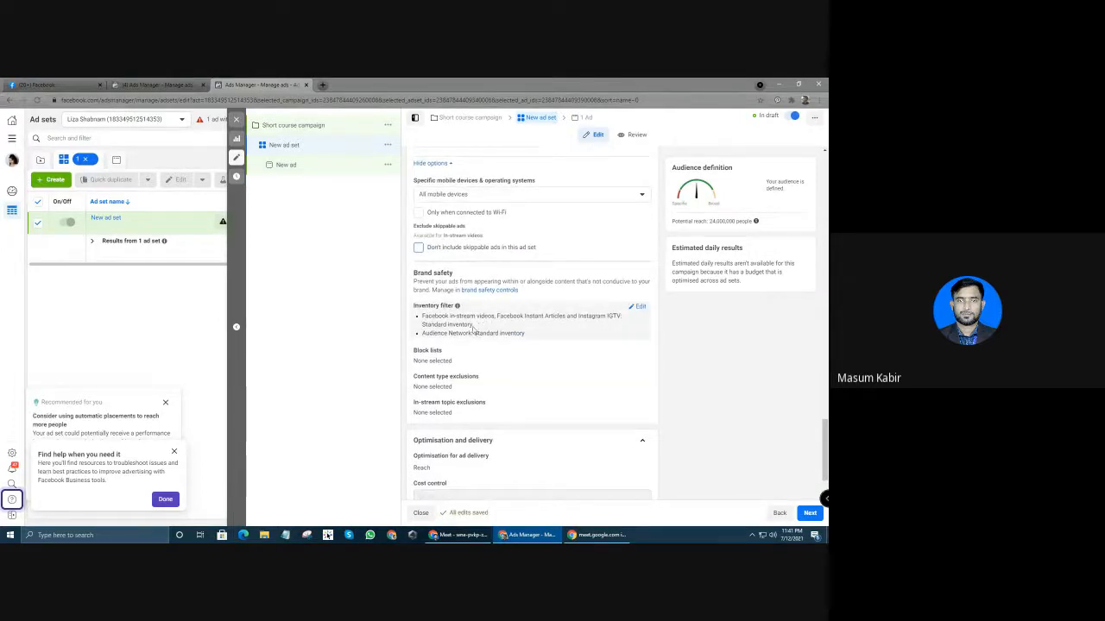
Review the brand safety settings and the Optimisation and delivery section of the ad set
scroll(449, 278, "down", 1)
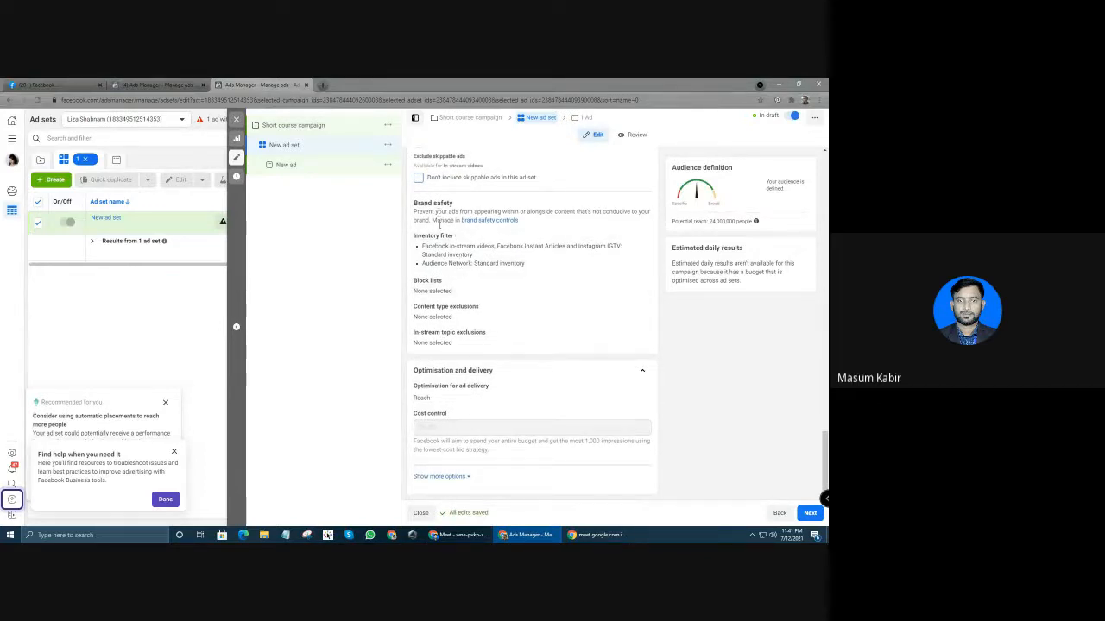
scroll(439, 232, "up", 2)
scroll(436, 290, "down", 2)
scroll(470, 364, "up", 1)
scroll(473, 361, "down", 1)
Show the additional delivery options and set the frequency cap to 11 impressions every 10 days
mouse_move(443, 433)
left_click(443, 480)
mouse_move(443, 467)
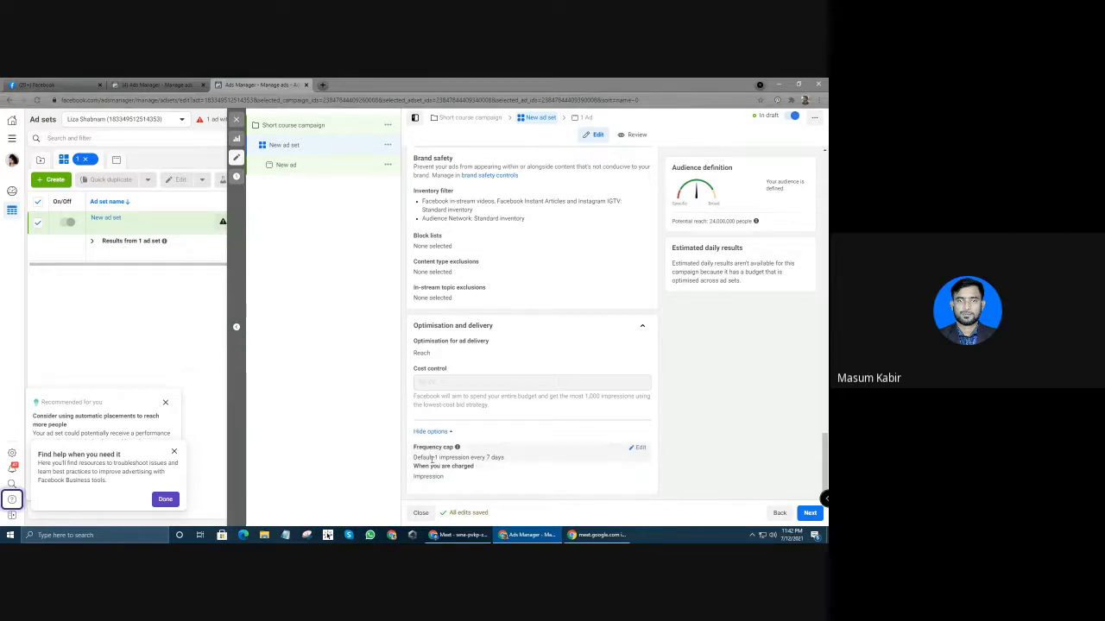
left_click(636, 449)
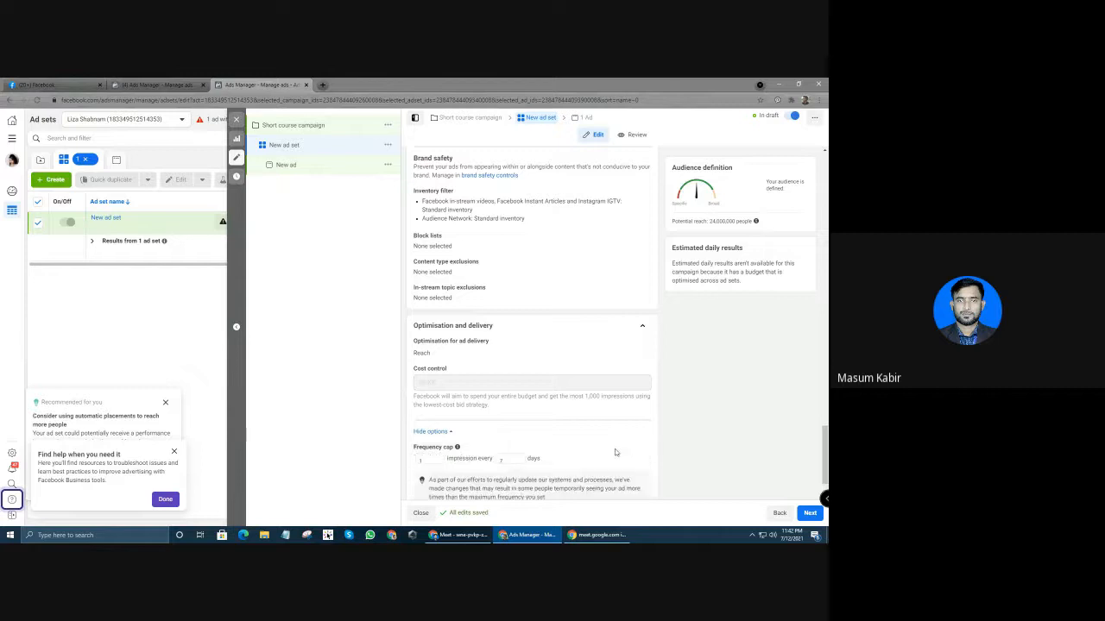
left_click(438, 460)
left_click(522, 461)
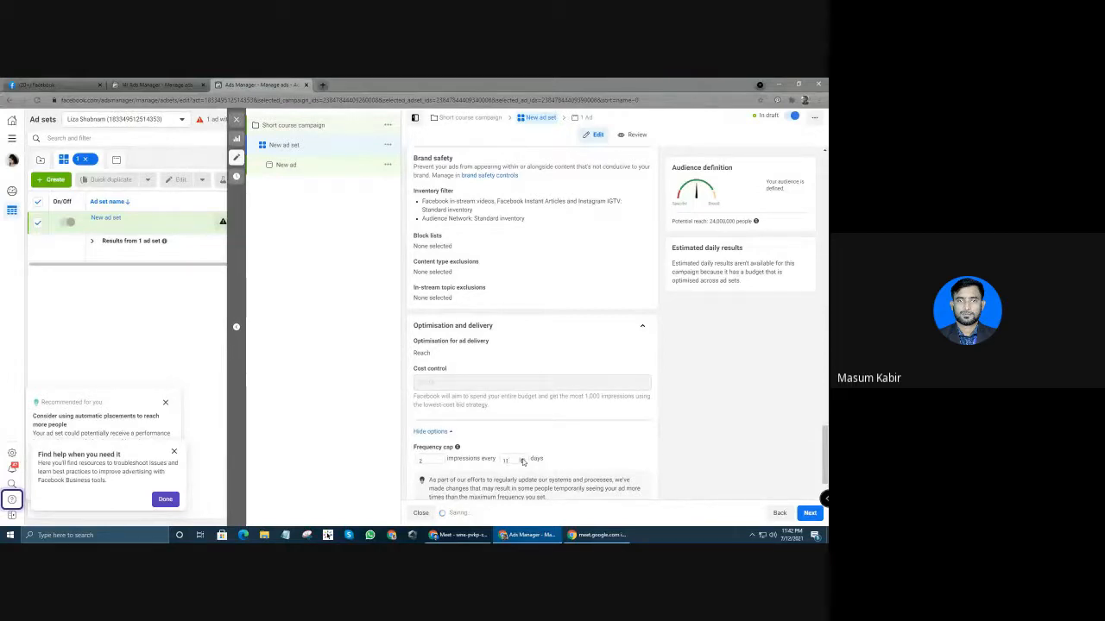
left_click(522, 463)
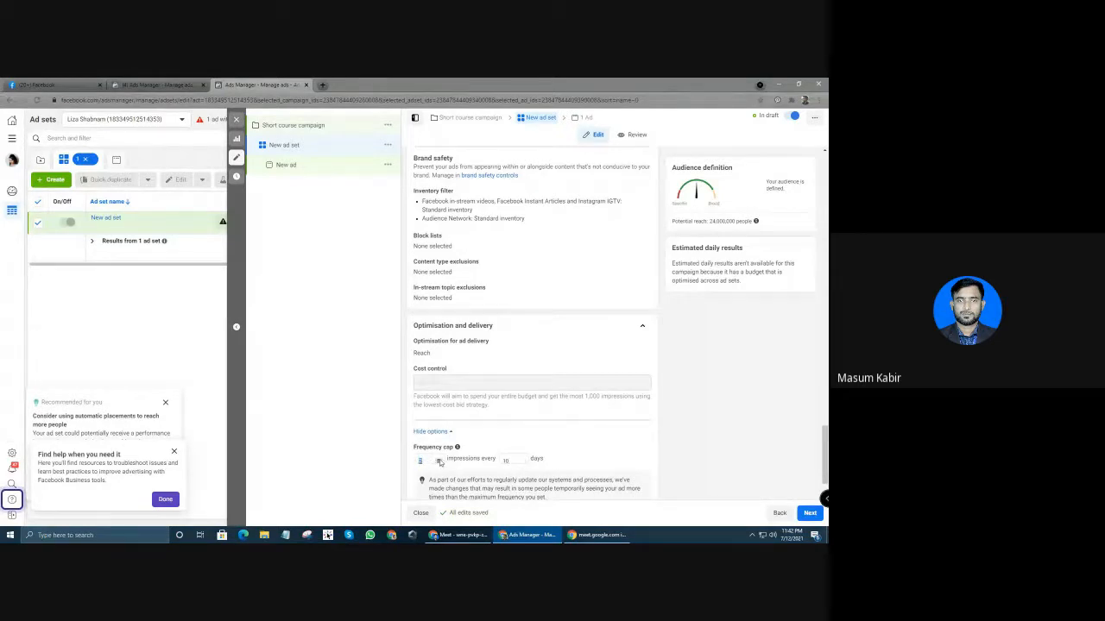
left_click(440, 463)
left_click(438, 460)
scroll(442, 457, "down", 1)
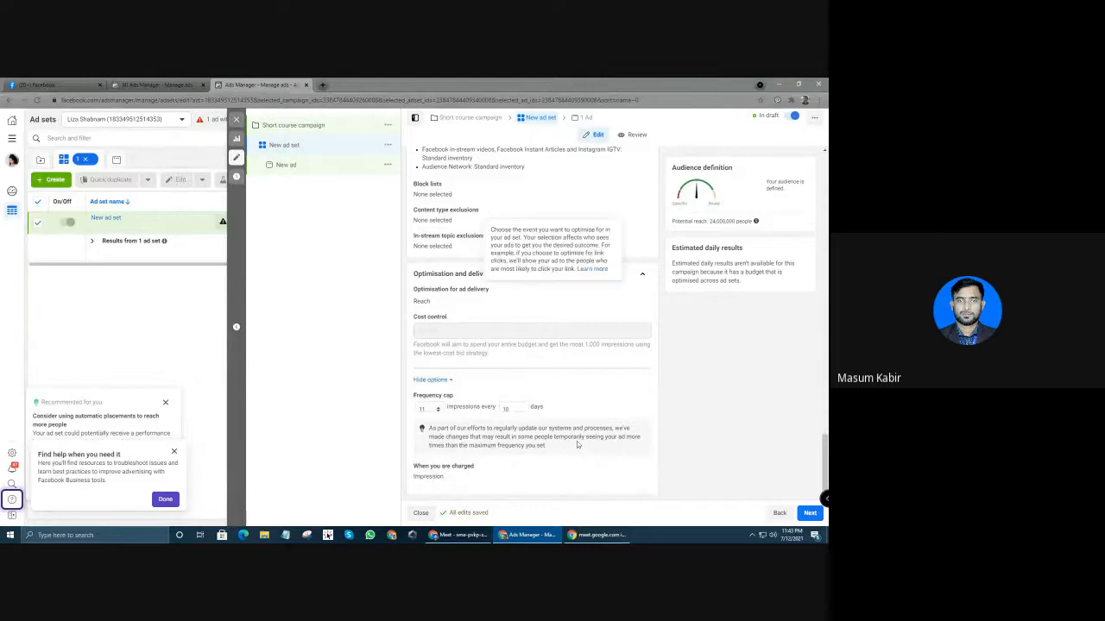
Continue to the new ad's settings and view the available Facebook Pages under Identity, keeping the selected Page
left_click(809, 516)
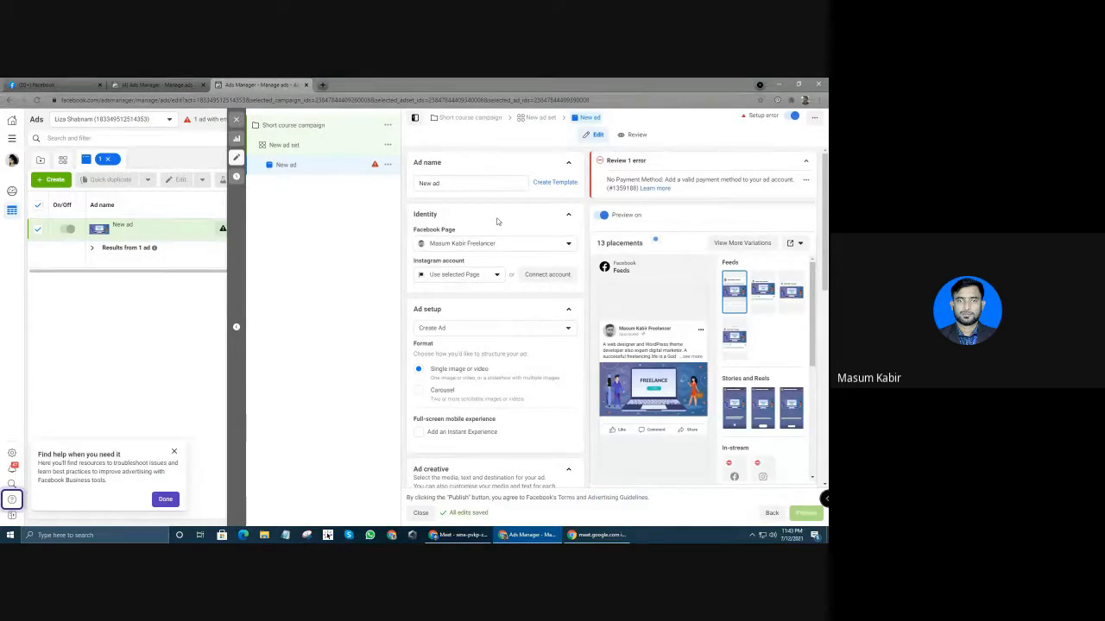
scroll(464, 211, "down", 2)
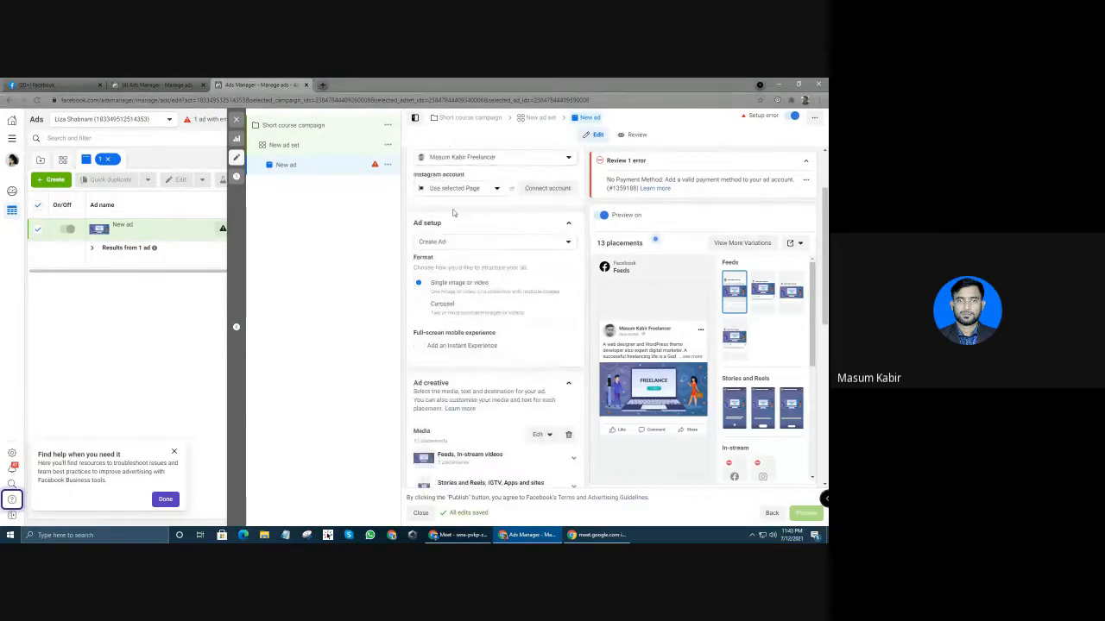
scroll(452, 213, "up", 2)
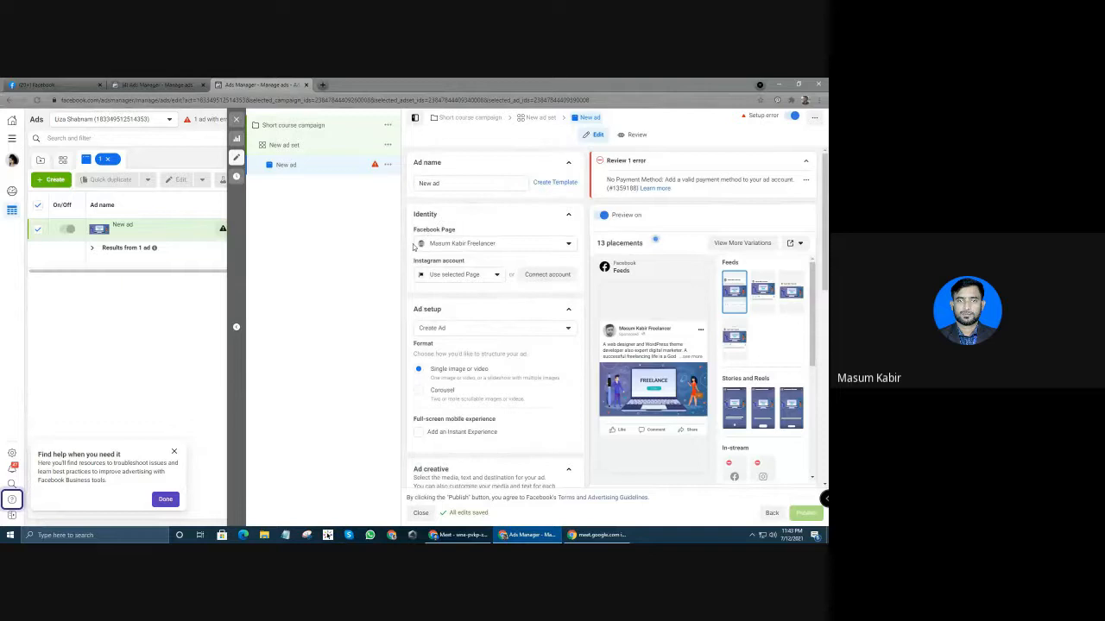
left_click(510, 251)
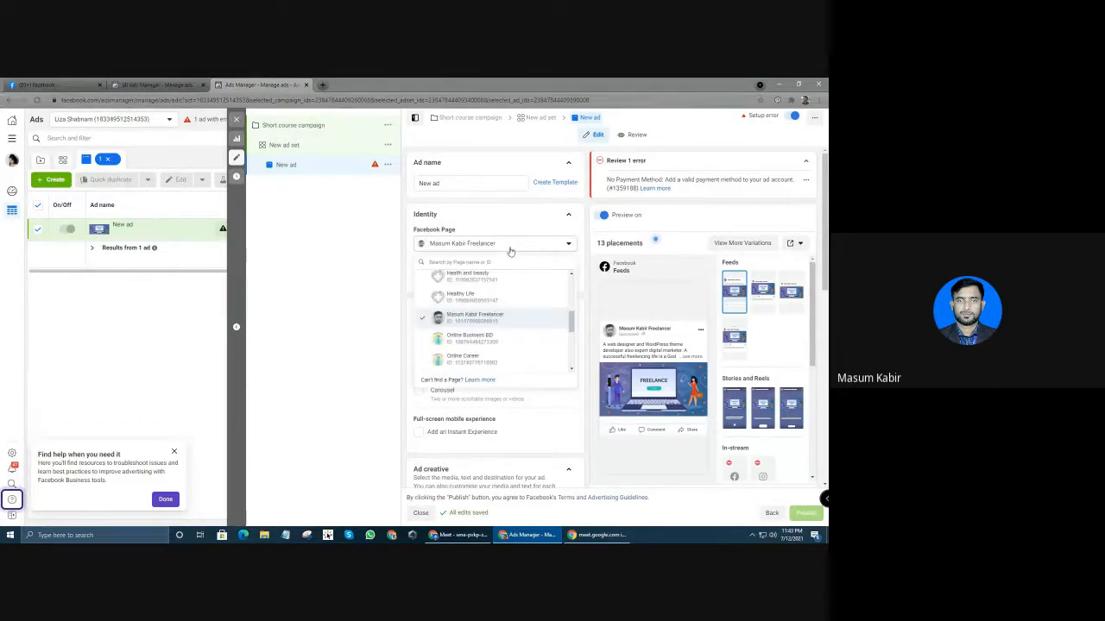
left_click(510, 251)
Look through the ad setup choices and try Use Creative Hub mockup, cancelling the mockup selection
scroll(479, 310, "down", 1)
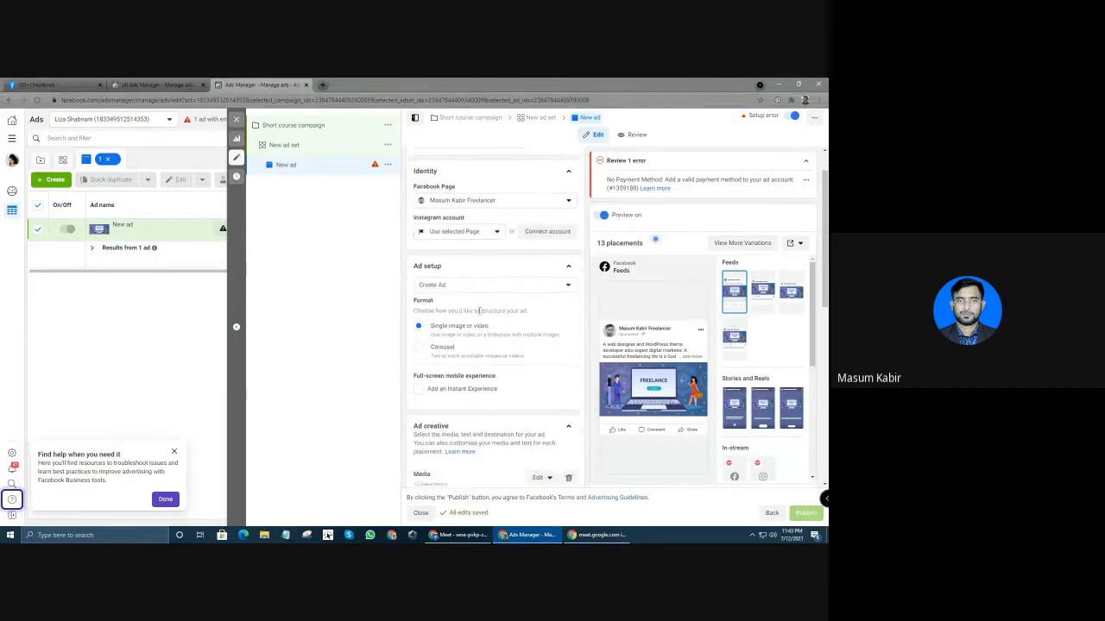
left_click(545, 286)
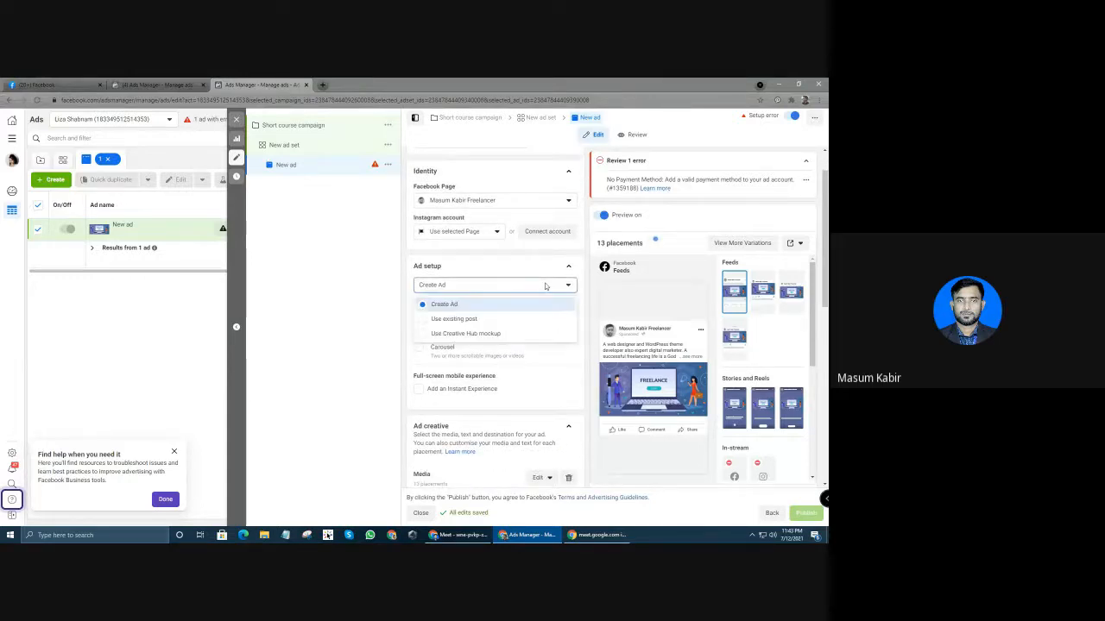
left_click(546, 286)
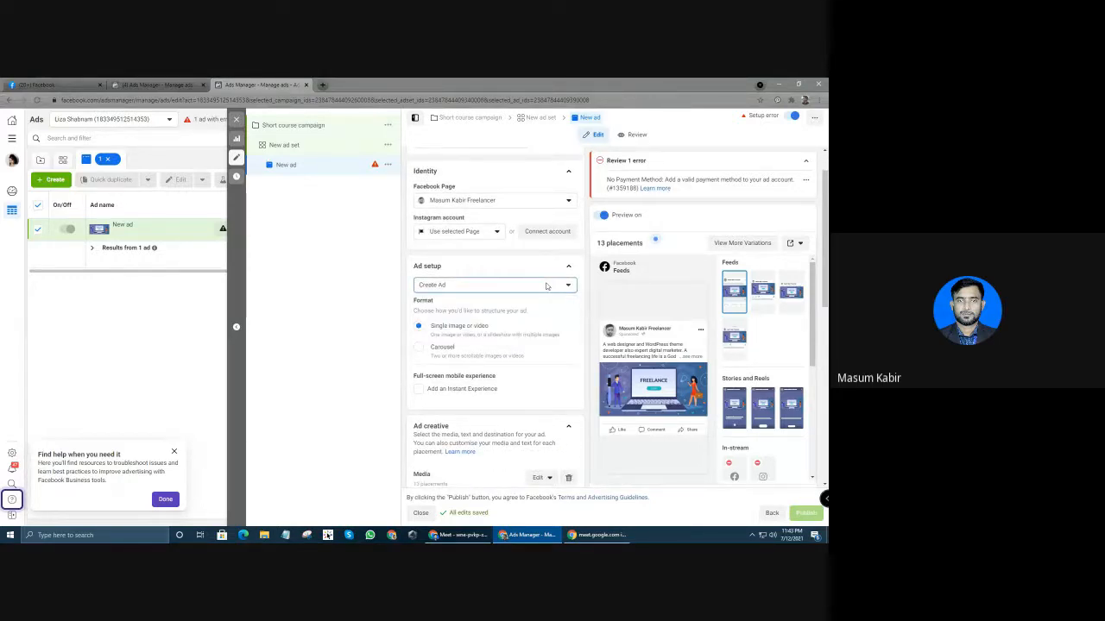
left_click(546, 286)
left_click(544, 285)
left_click(482, 287)
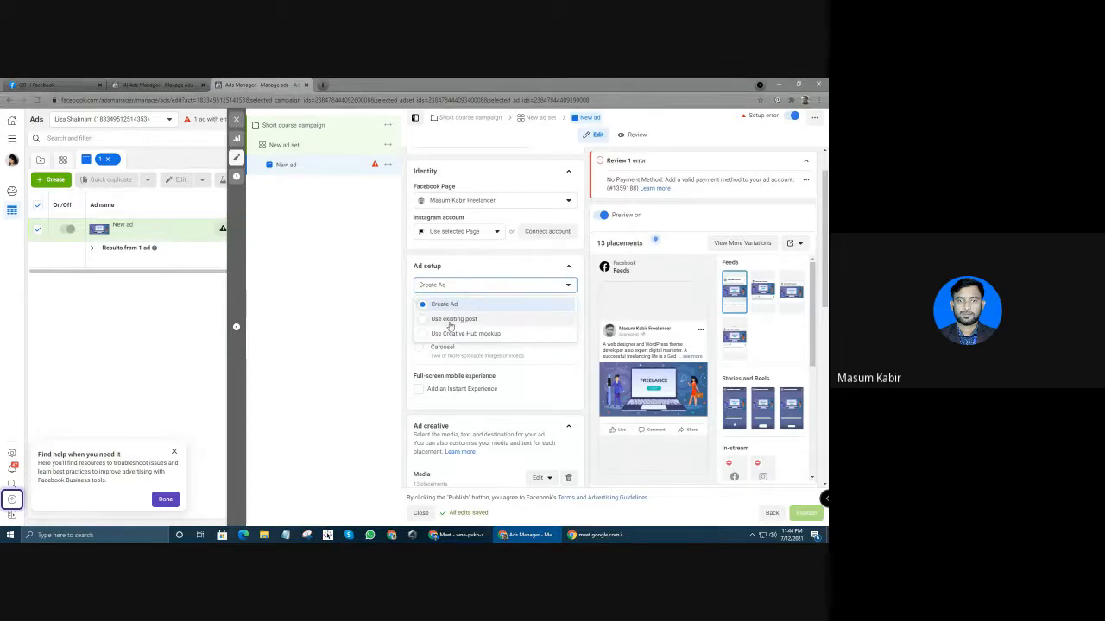
left_click(497, 335)
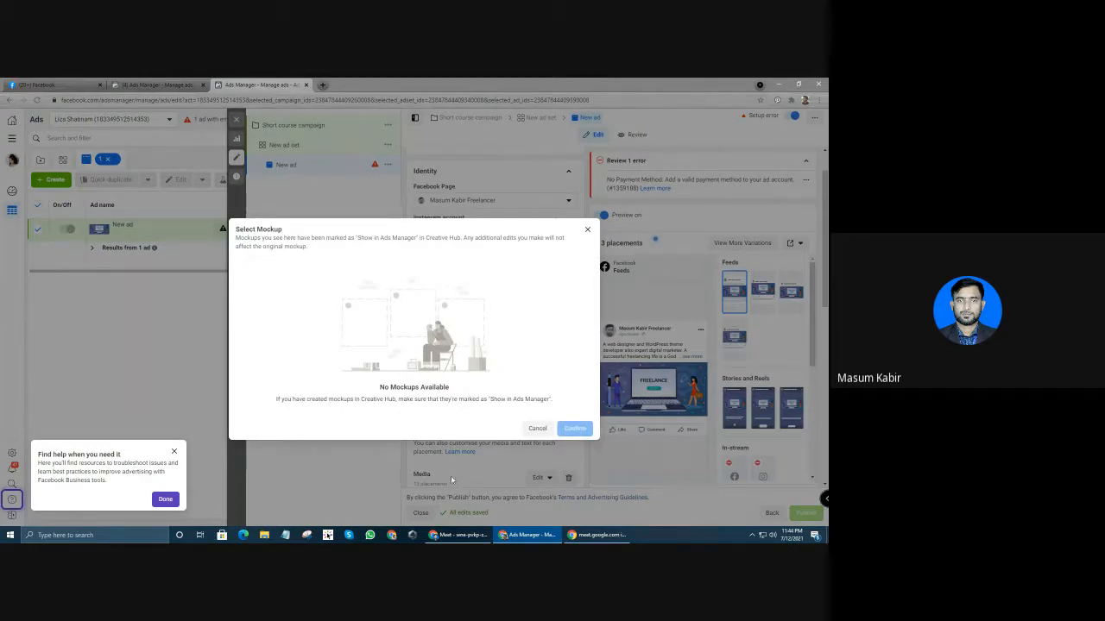
left_click(535, 429)
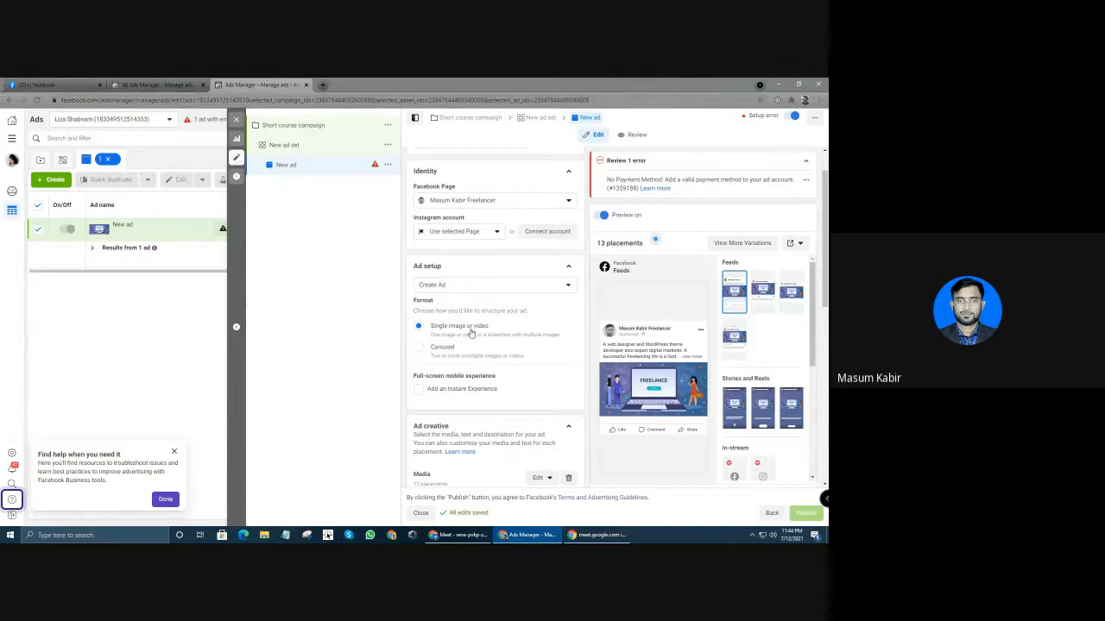
Keep Create Ad as the ad setup with the Single image or video format, and bring up the ad creative settings
left_click(448, 285)
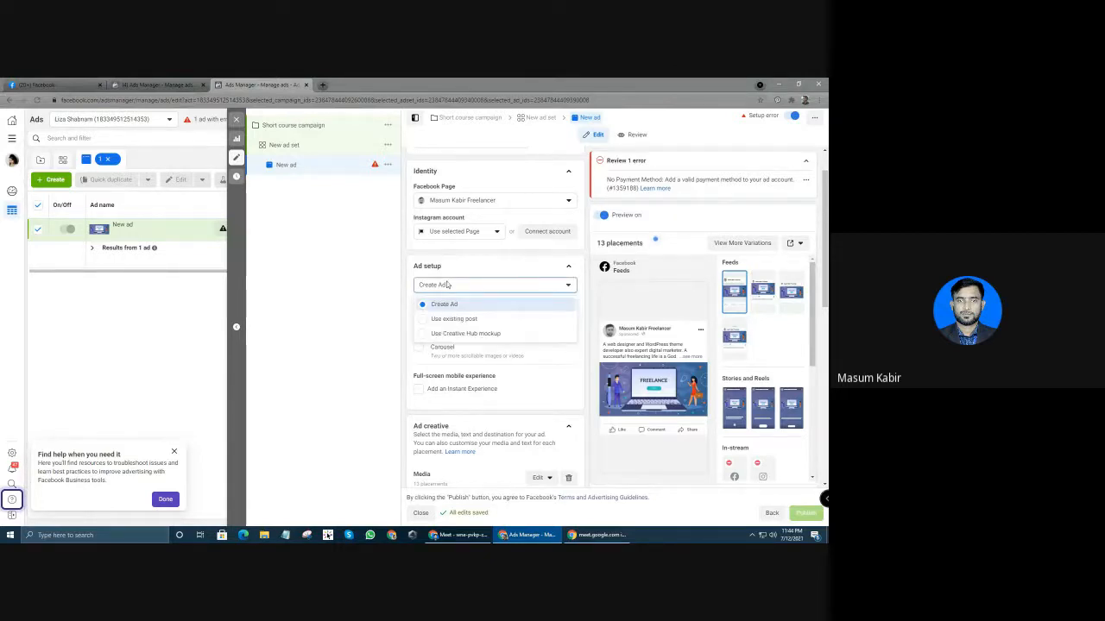
left_click(448, 287)
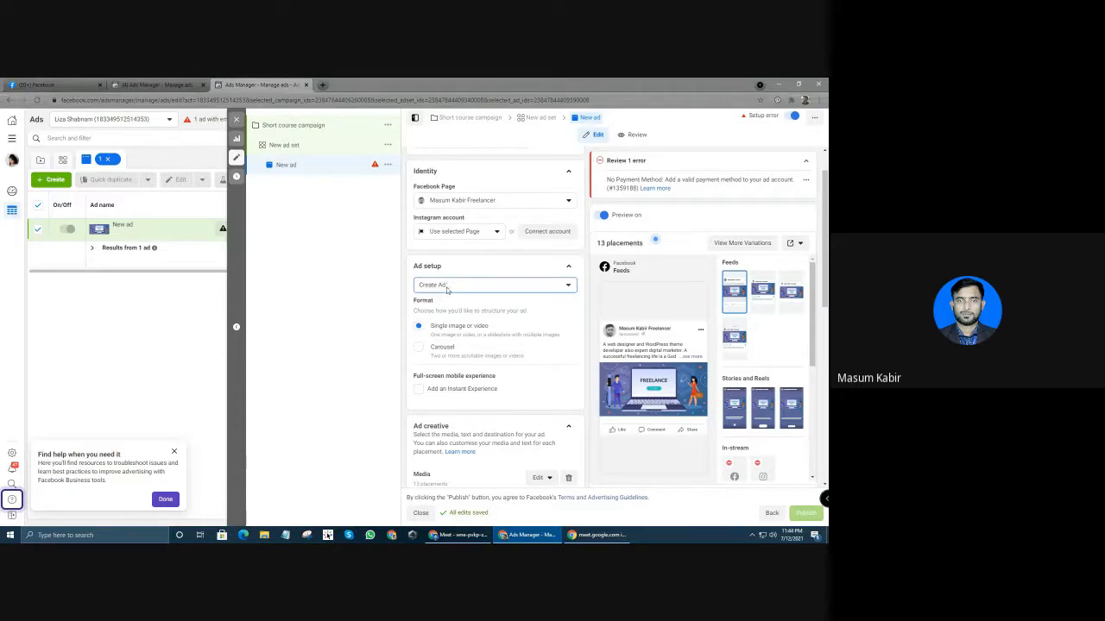
left_click(417, 328)
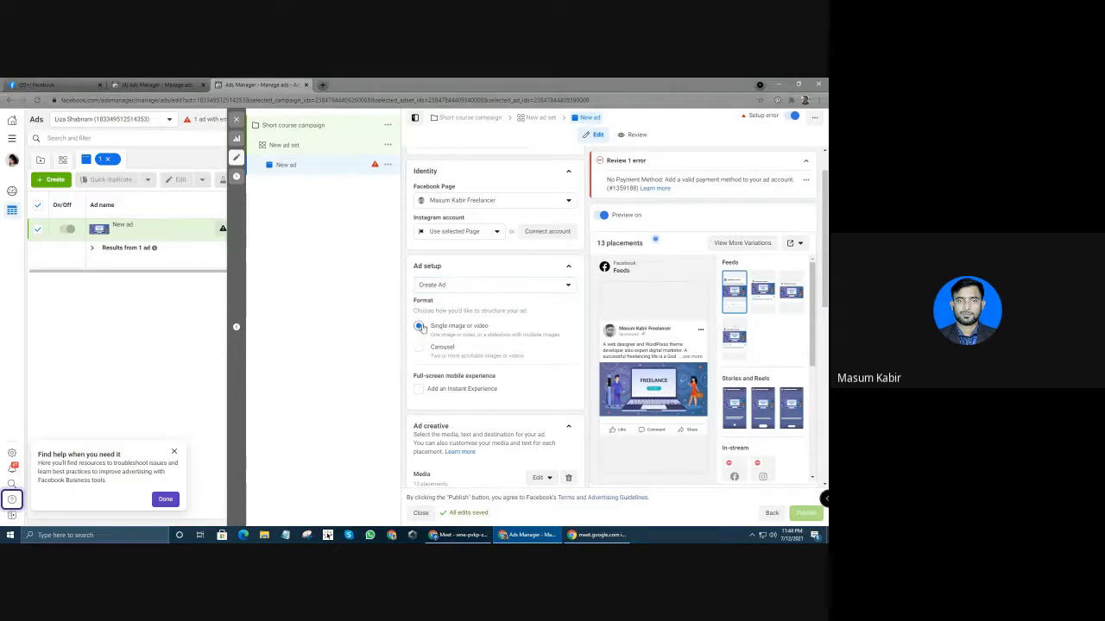
scroll(523, 334, "down", 2)
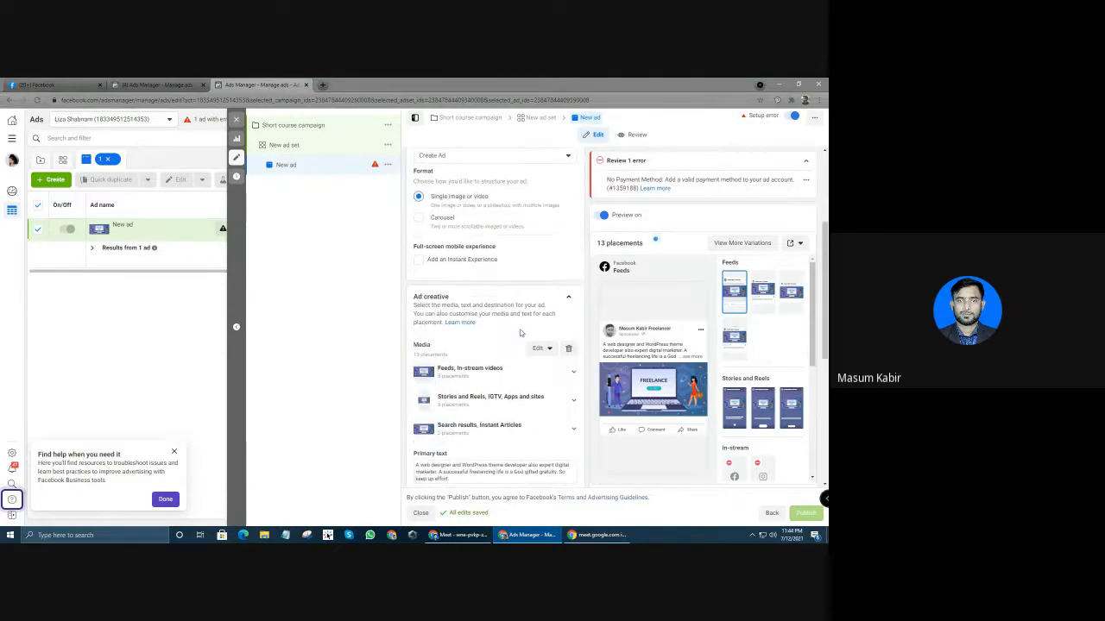
Change the ad's media to the health-care-patient account image for all placements, without applying any crop adjustments
scroll(521, 333, "up", 2)
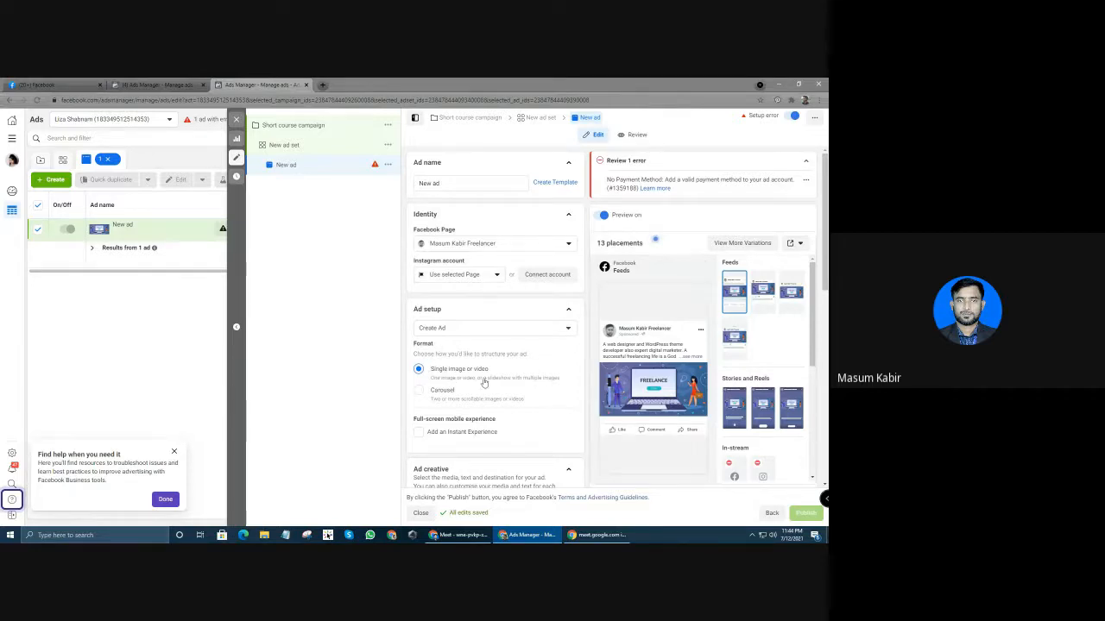
scroll(498, 360, "down", 1)
scroll(493, 360, "down", 1)
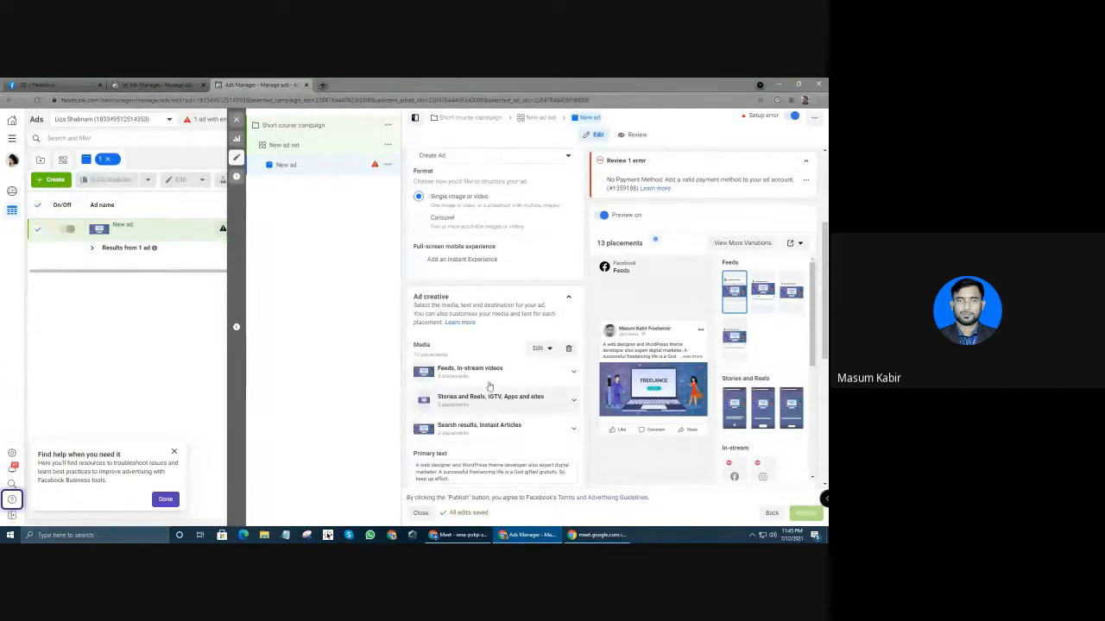
left_click(535, 349)
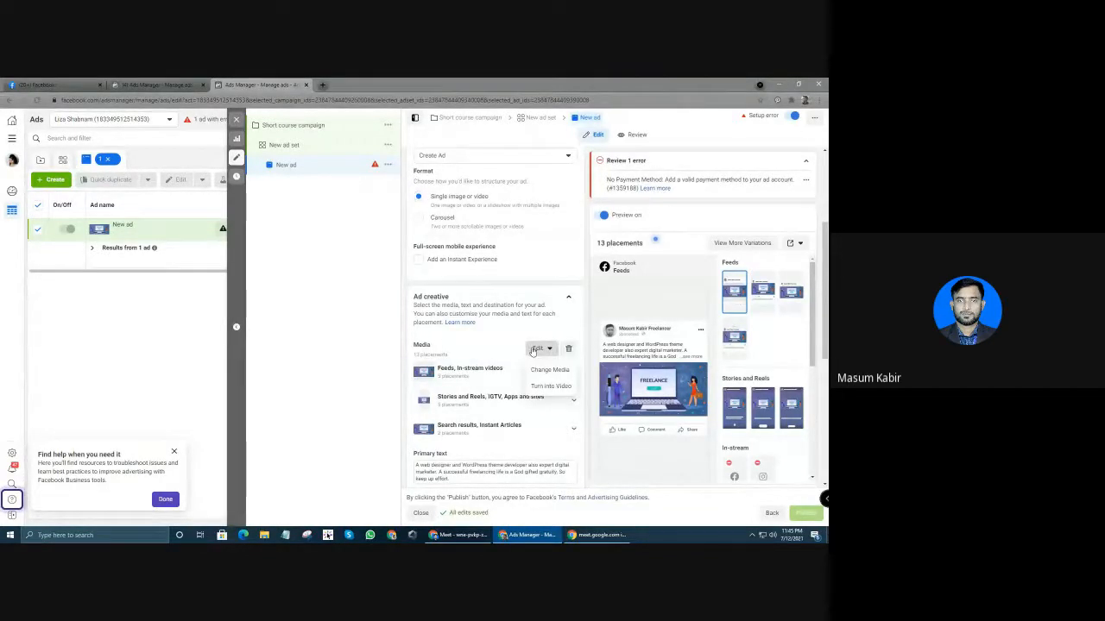
left_click(532, 351)
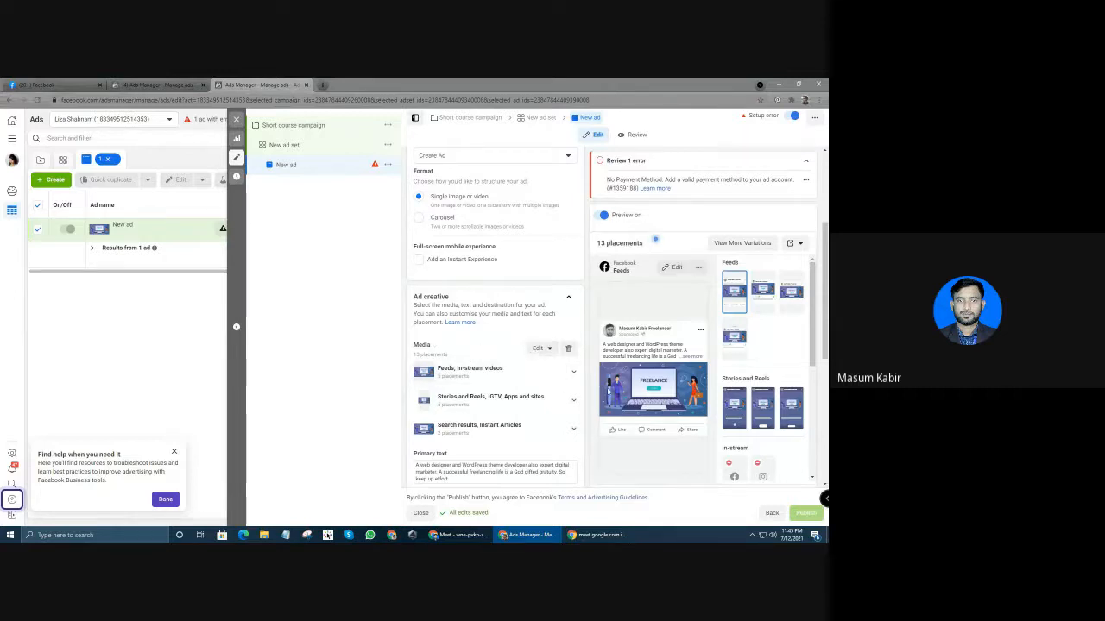
left_click(543, 348)
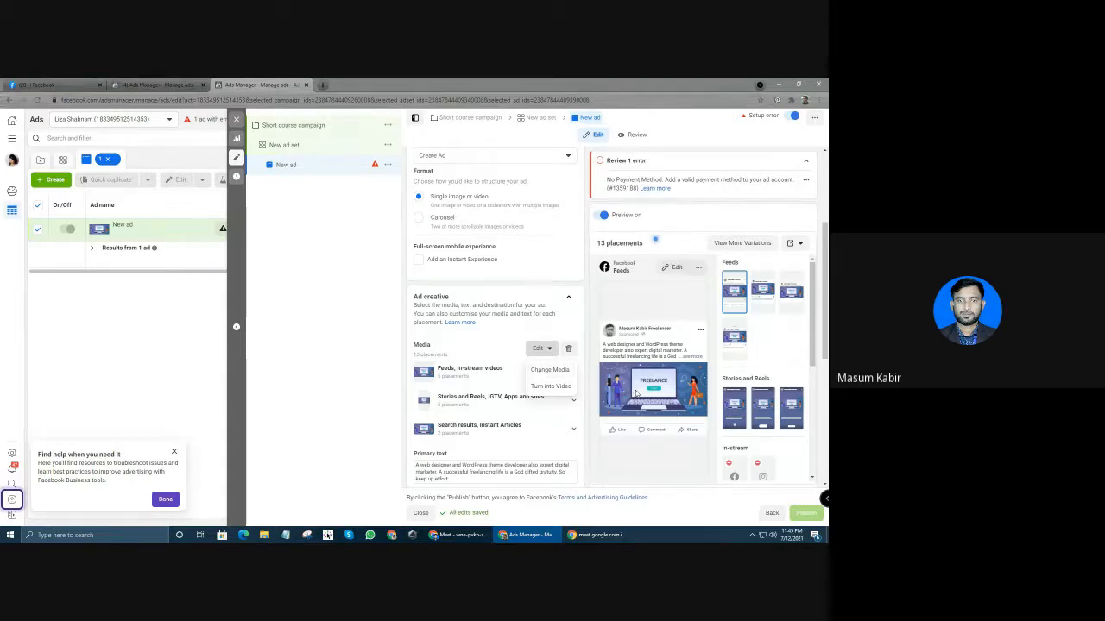
left_click(551, 371)
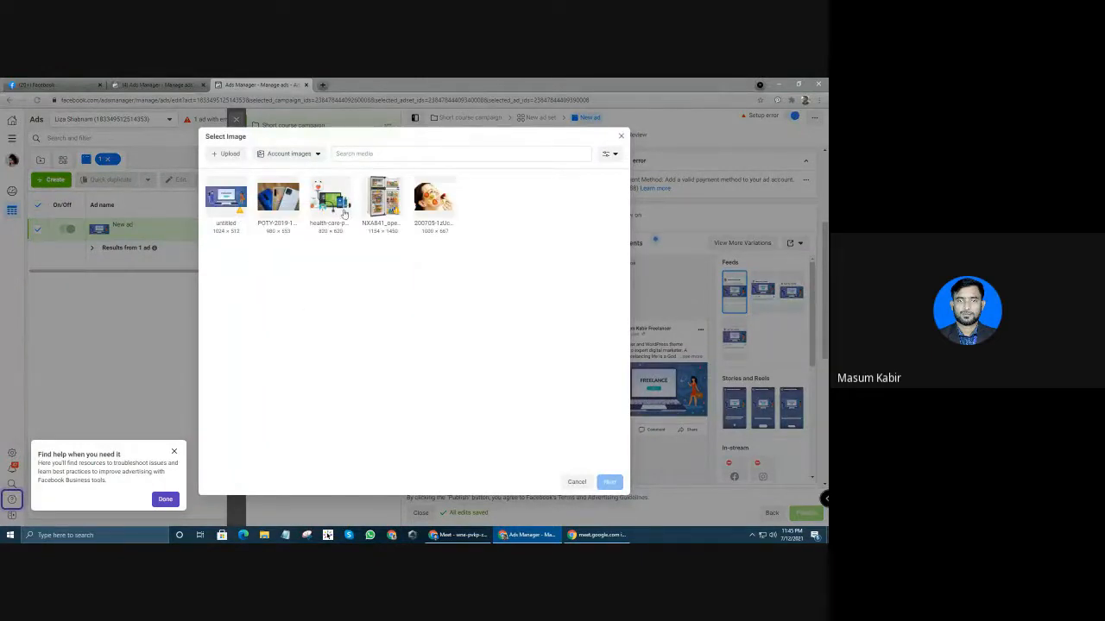
left_click(337, 213)
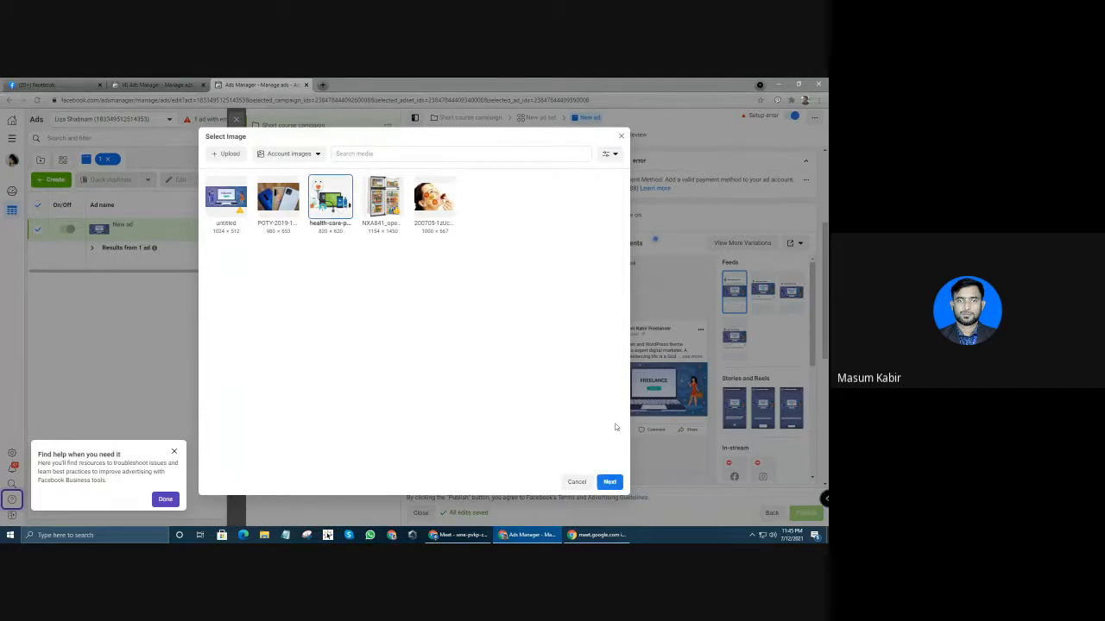
left_click(608, 480)
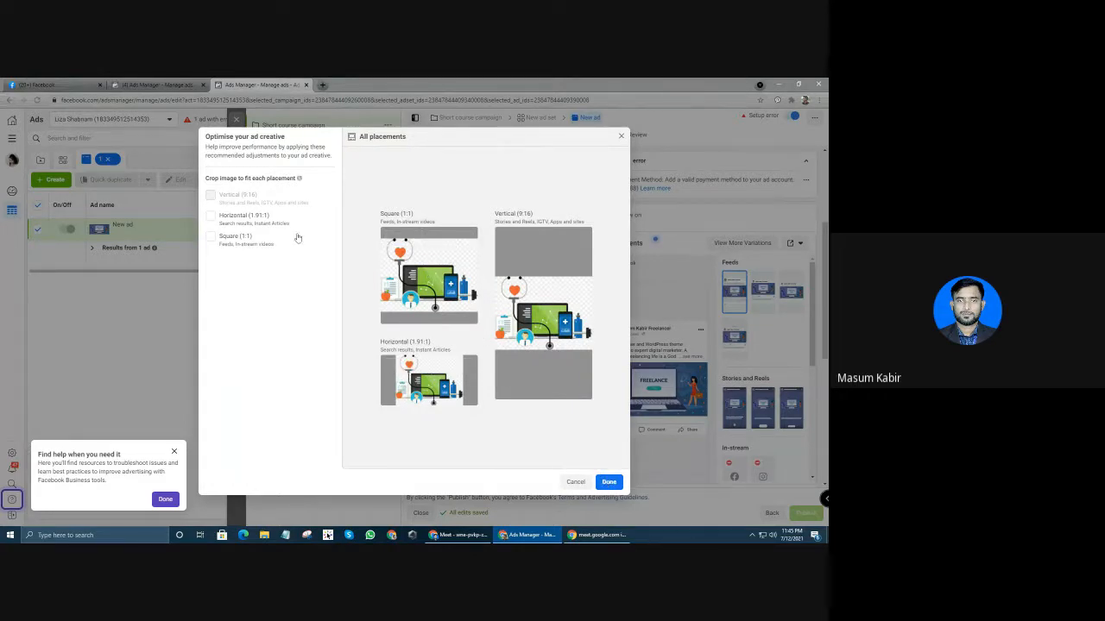
left_click(609, 483)
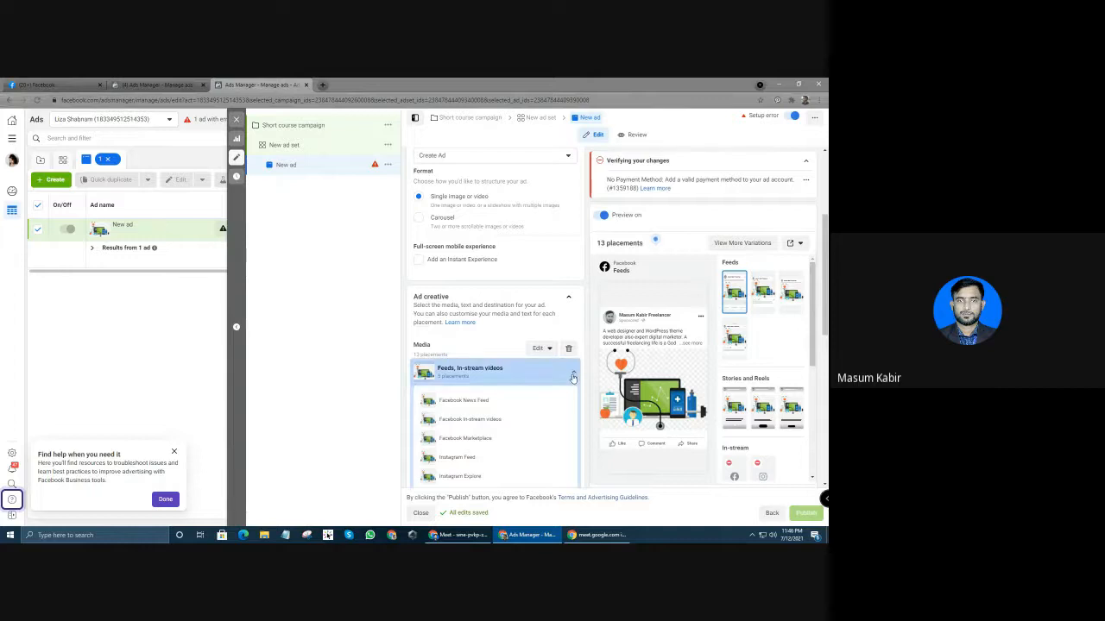
Look over the Feeds, In-stream videos placement group and its editing options, closing them without changes
left_click(572, 377)
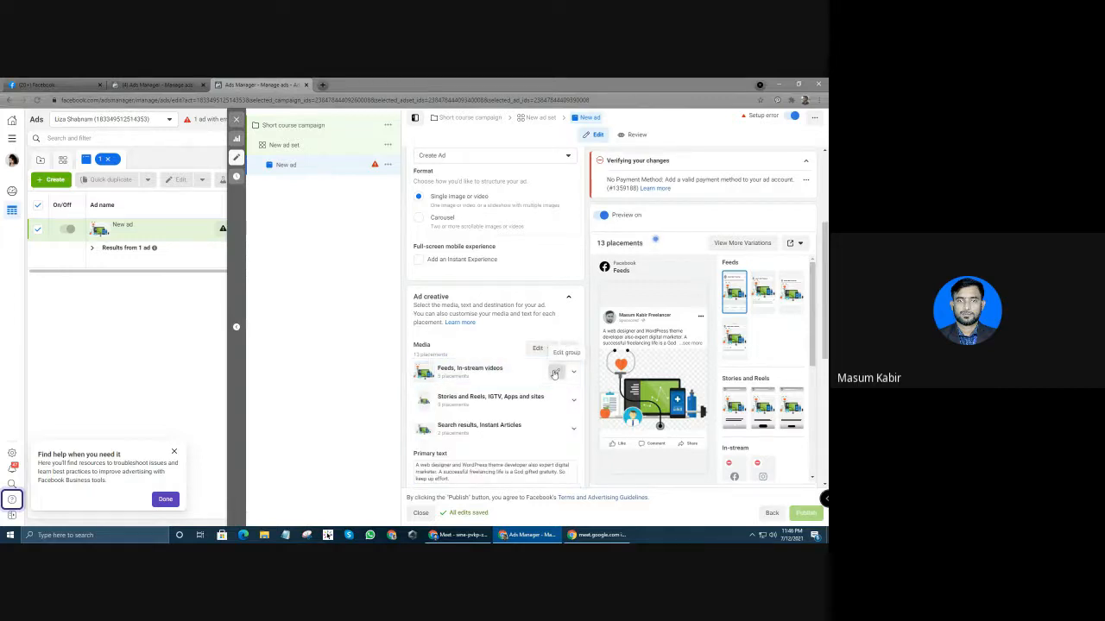
left_click(554, 372)
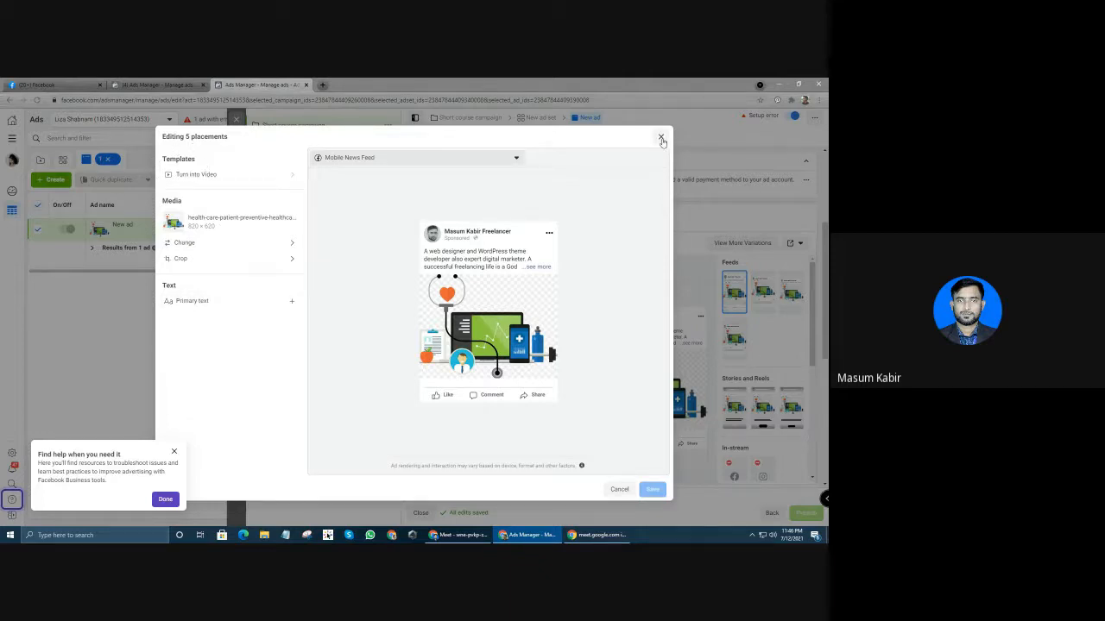
left_click(619, 489)
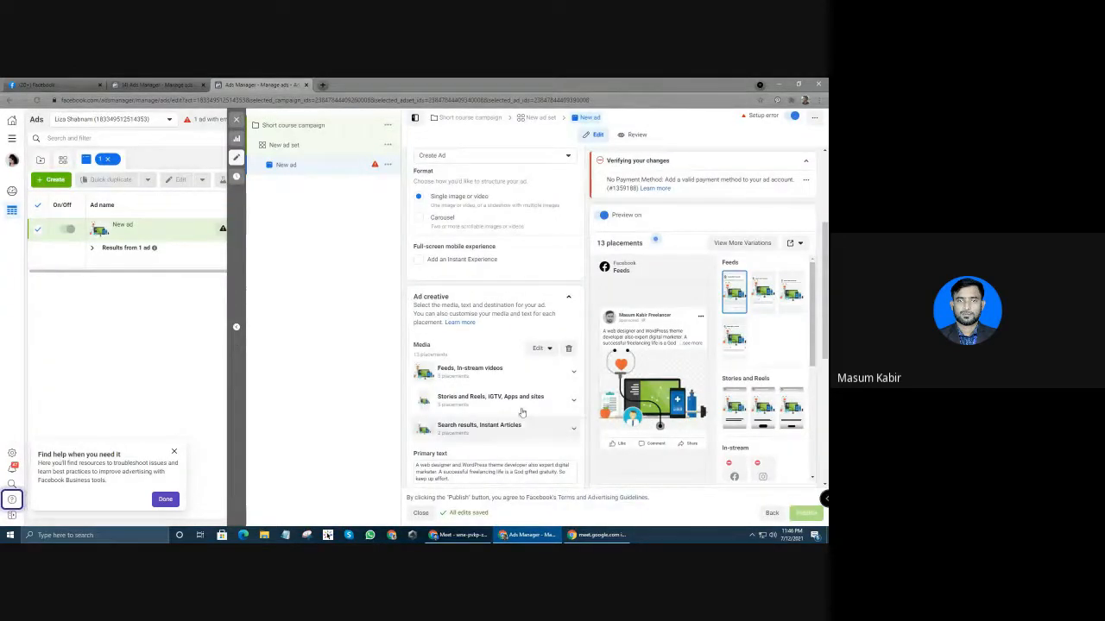
scroll(477, 385, "down", 2)
scroll(477, 384, "up", 2)
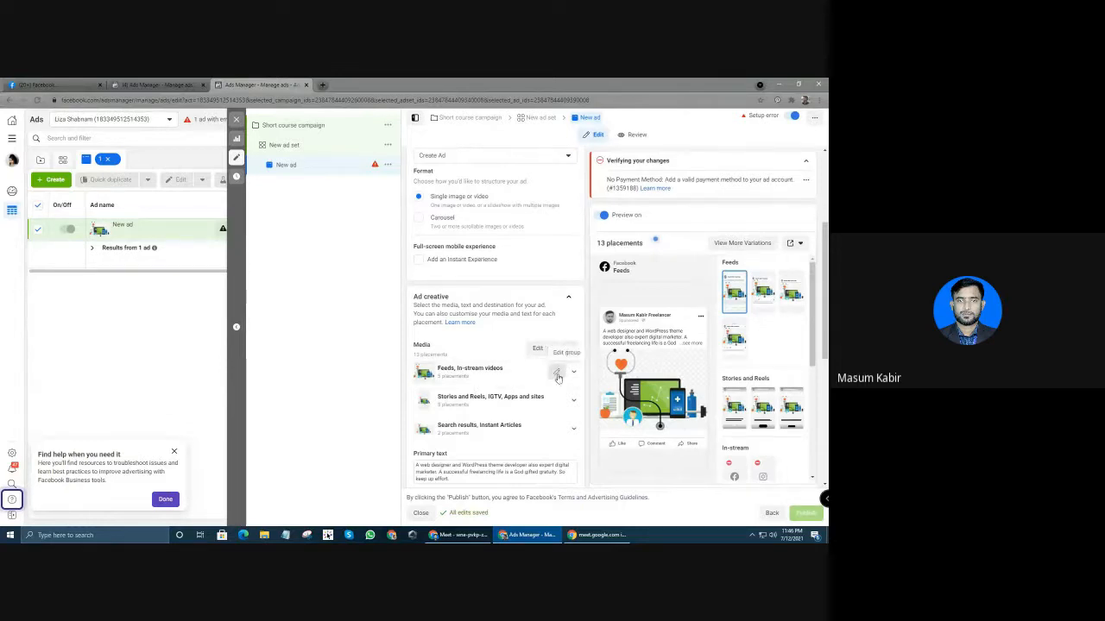
Try replacing the primary text of the Feeds, In-stream videos group with "gfrewfgrefgtrg"
left_click(558, 375)
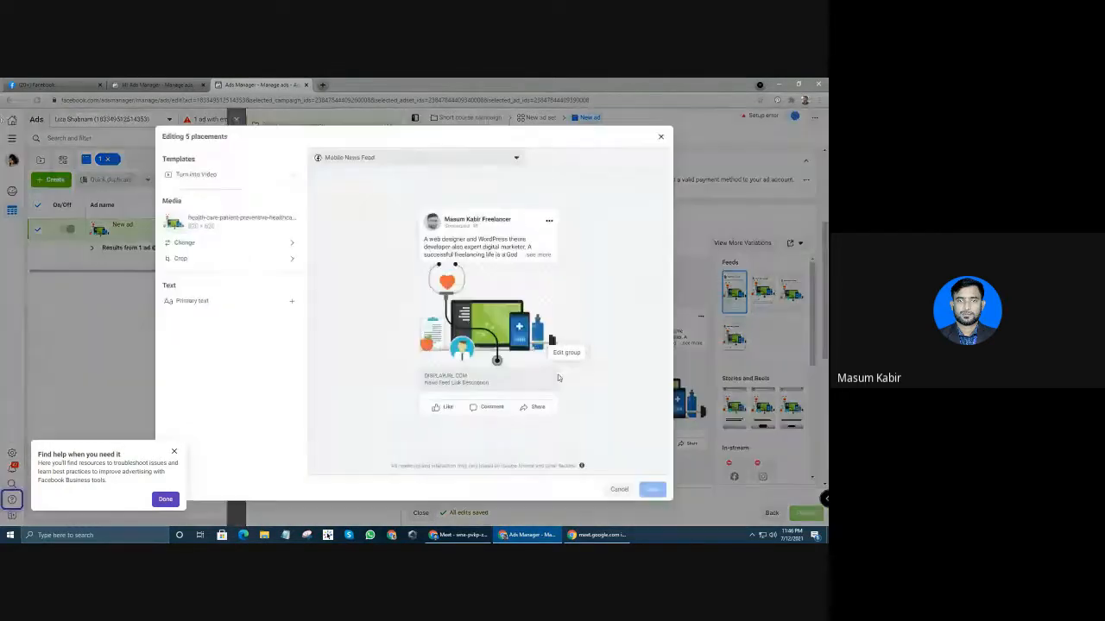
left_click(190, 306)
left_click(197, 303)
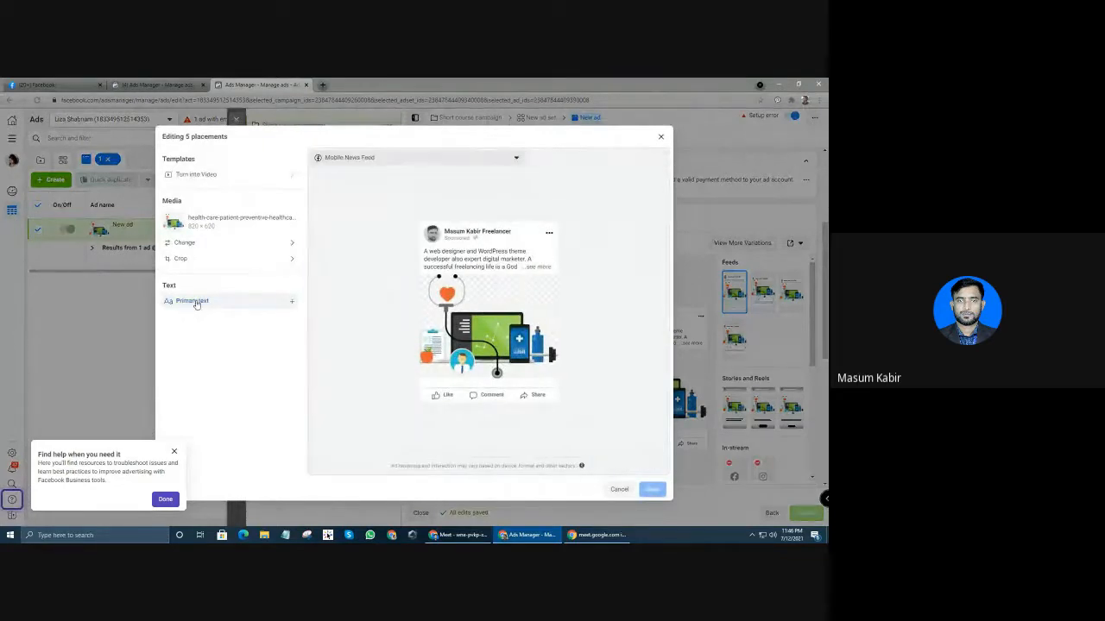
left_click(292, 302)
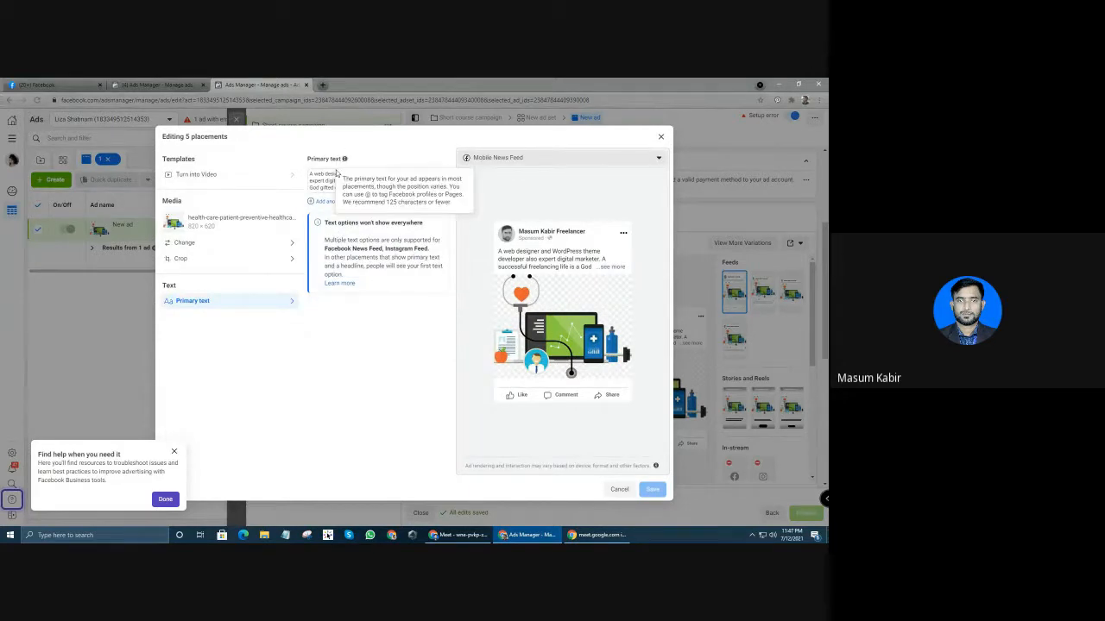
left_click(329, 181)
double_click(329, 181)
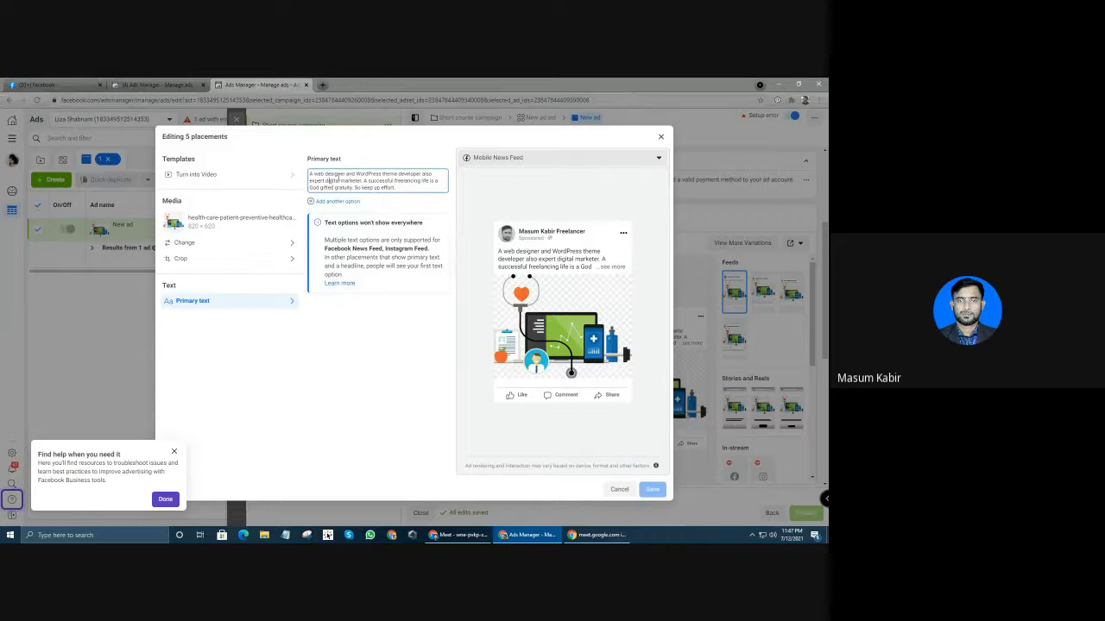
left_click_drag(398, 187, 298, 160)
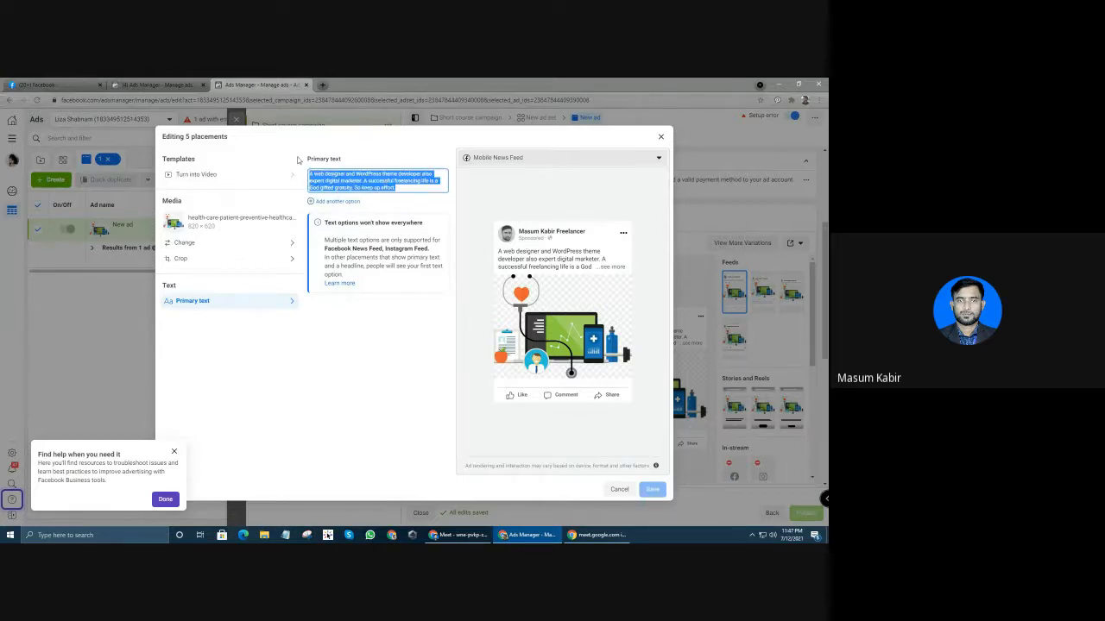
type("gfewfgefgrg")
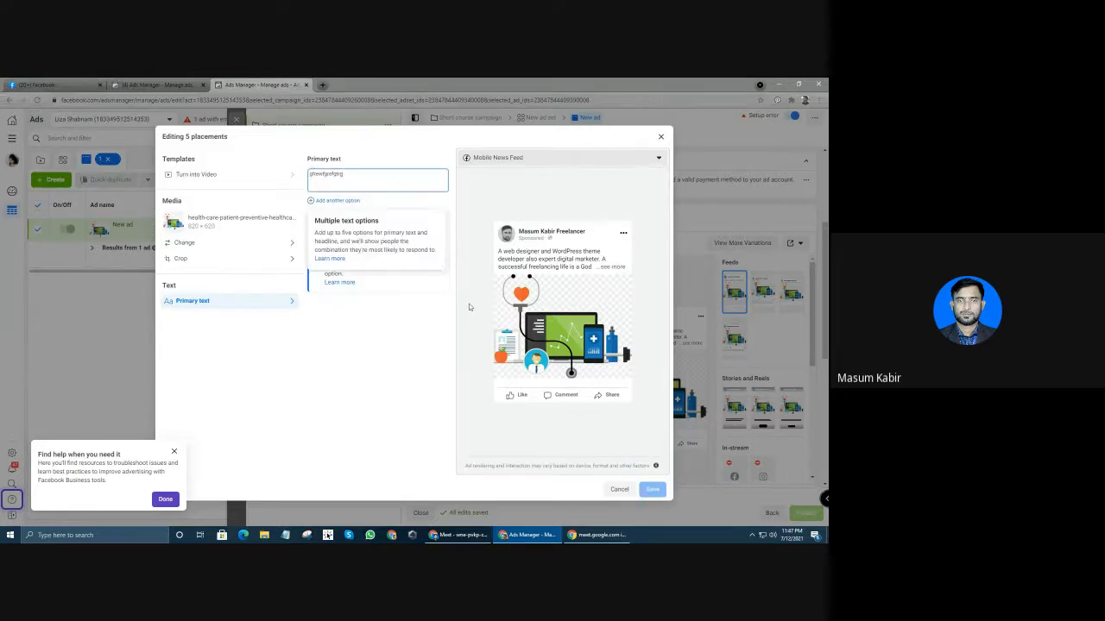
left_click(322, 342)
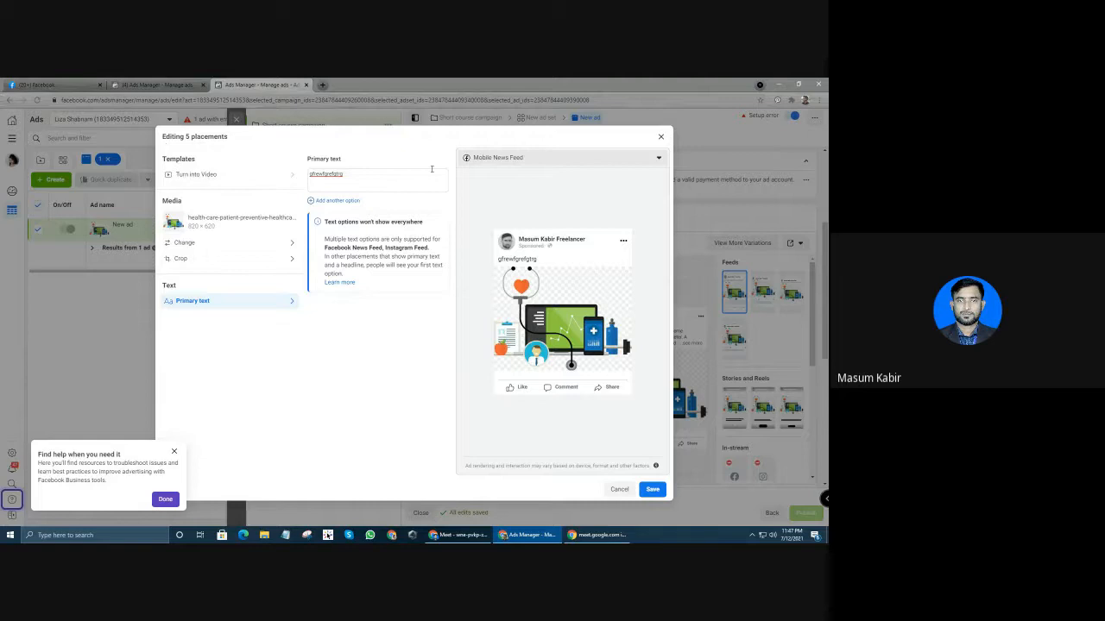
Look through the preview placements available for the Feeds, In-stream videos group and discard the group's edits
left_click(645, 162)
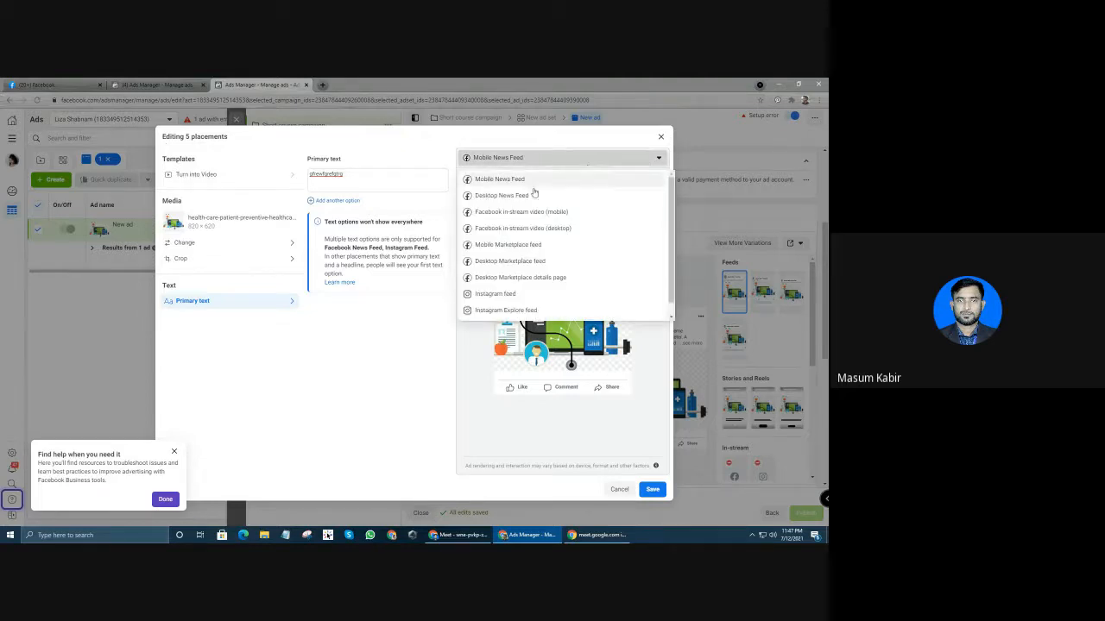
left_click(607, 164)
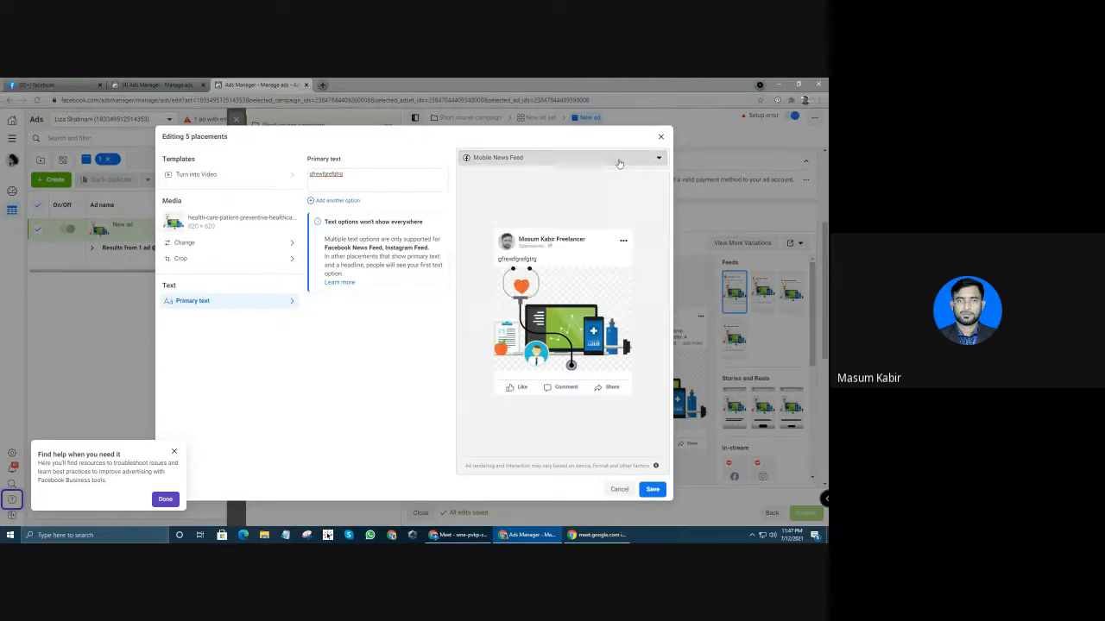
left_click(602, 165)
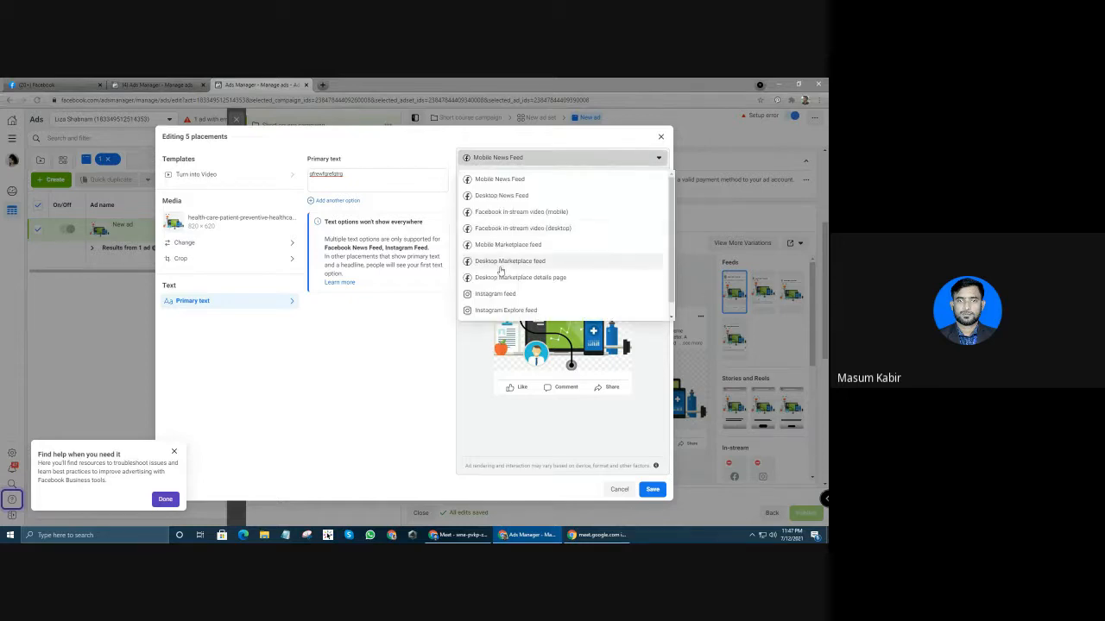
left_click(560, 157)
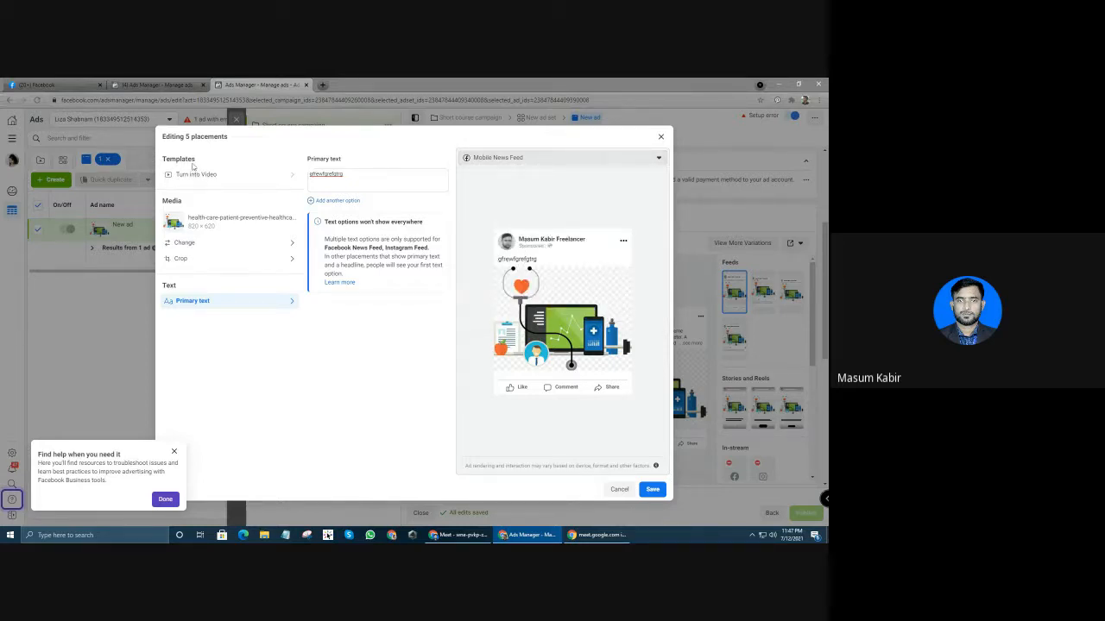
left_click(617, 490)
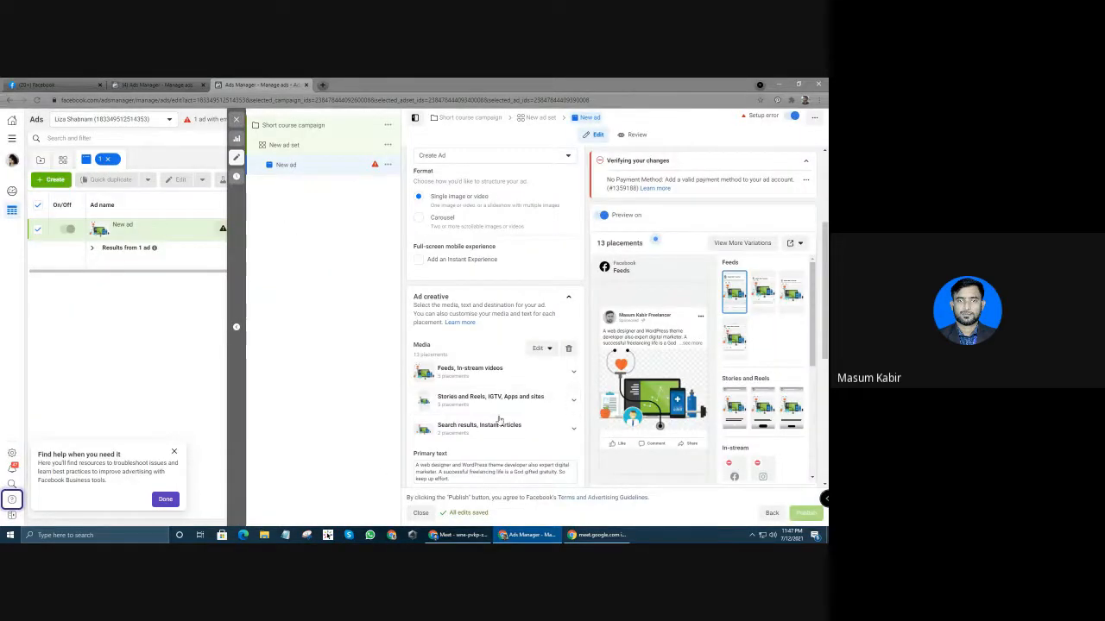
View the editing options for the Search results, Instant Articles group, and dismiss the help tip
left_click(557, 432)
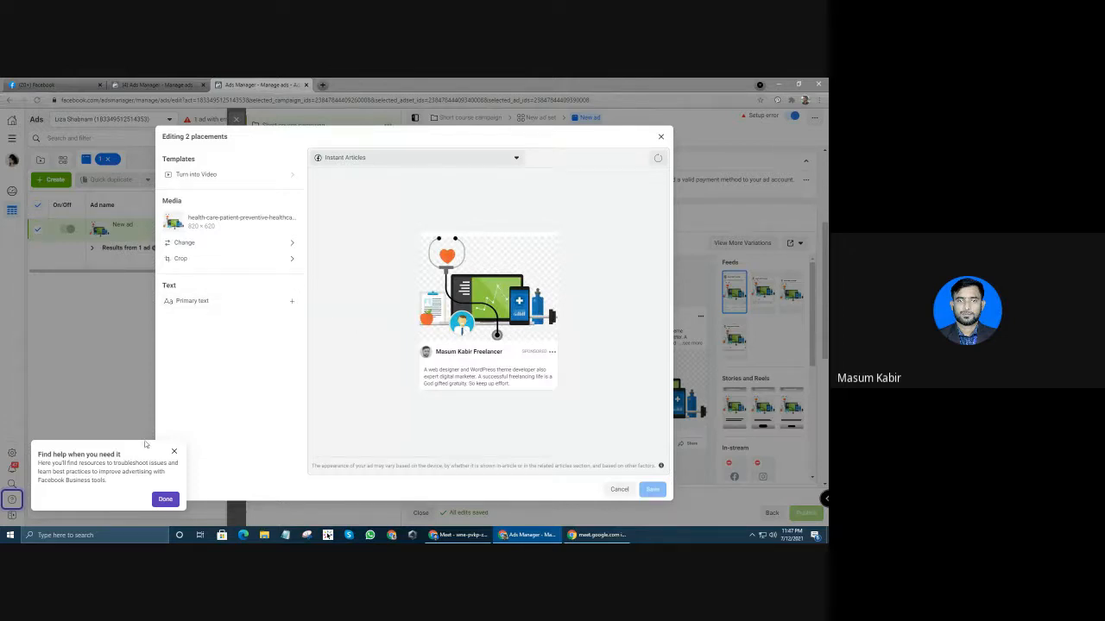
left_click(164, 500)
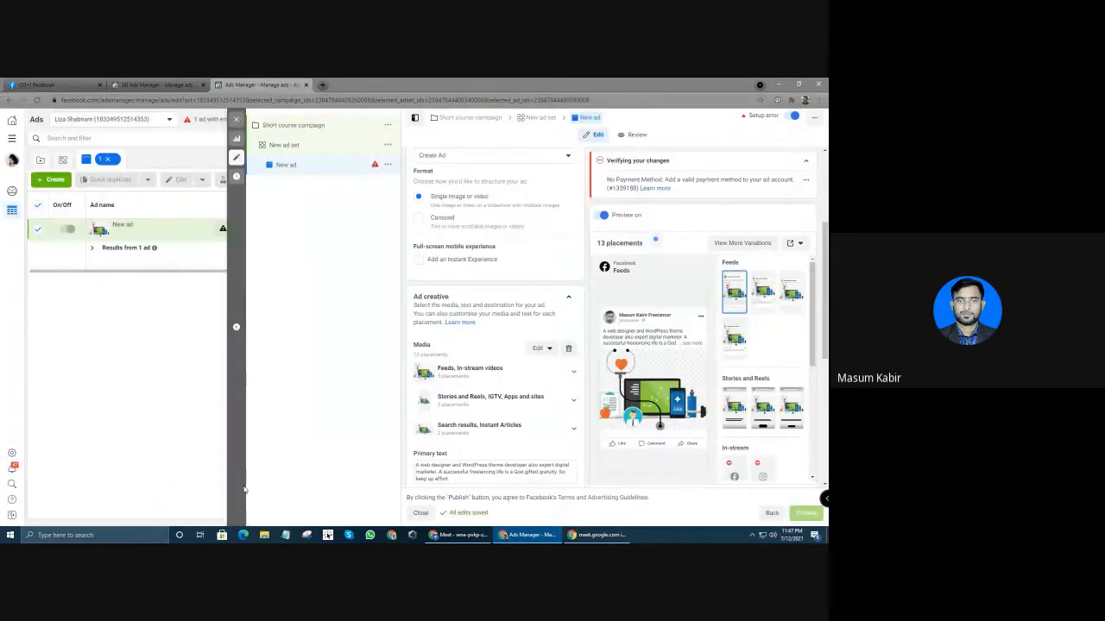
Examine the ad's primary text, website URL, Languages and Tracking settings, and return to the ad name and identity settings
scroll(511, 412, "down", 6)
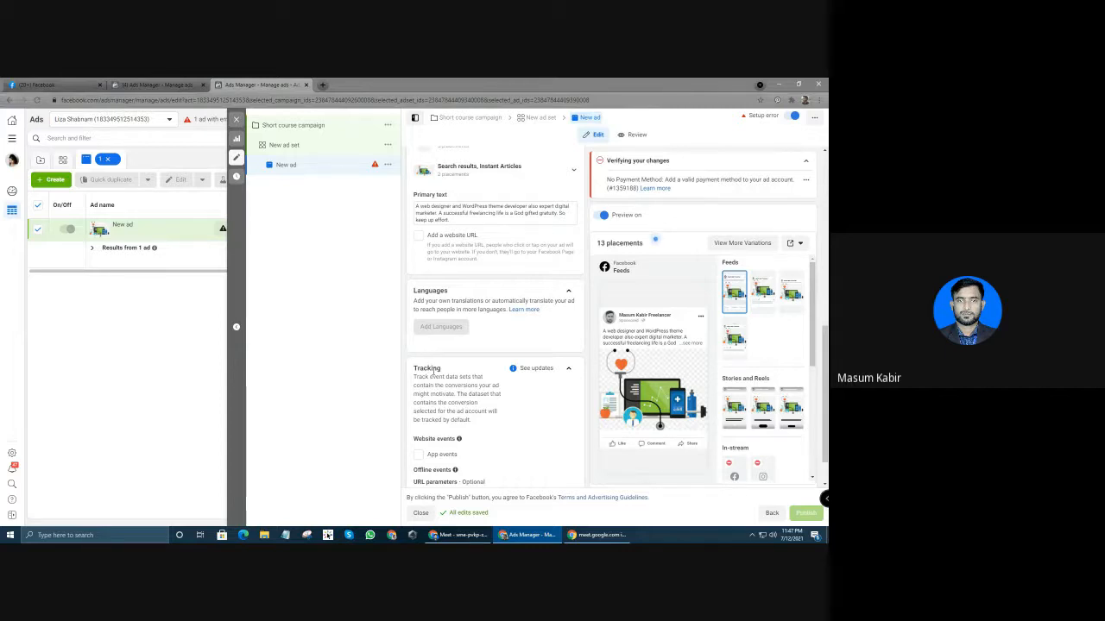
scroll(446, 379, "up", 3)
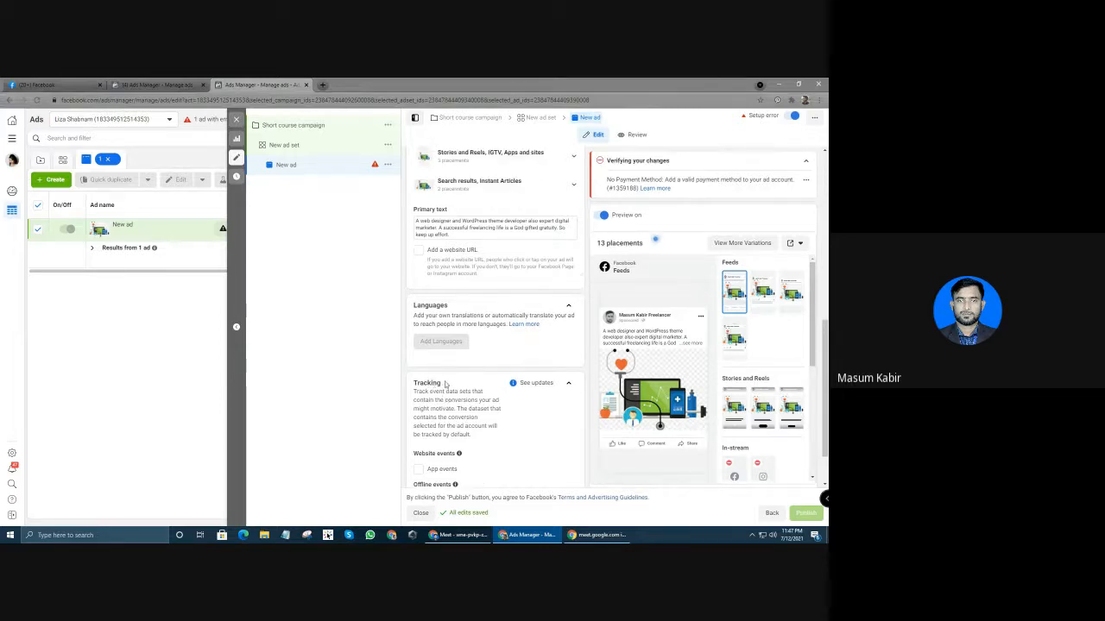
scroll(447, 364, "down", 3)
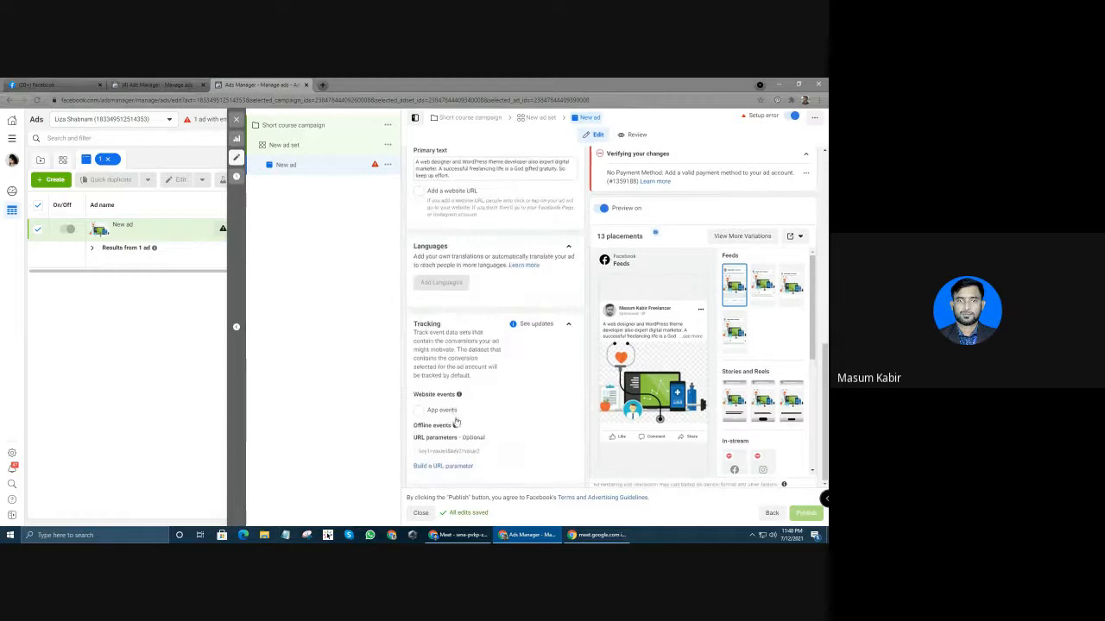
mouse_move(458, 426)
scroll(474, 414, "up", 2)
scroll(473, 397, "down", 1)
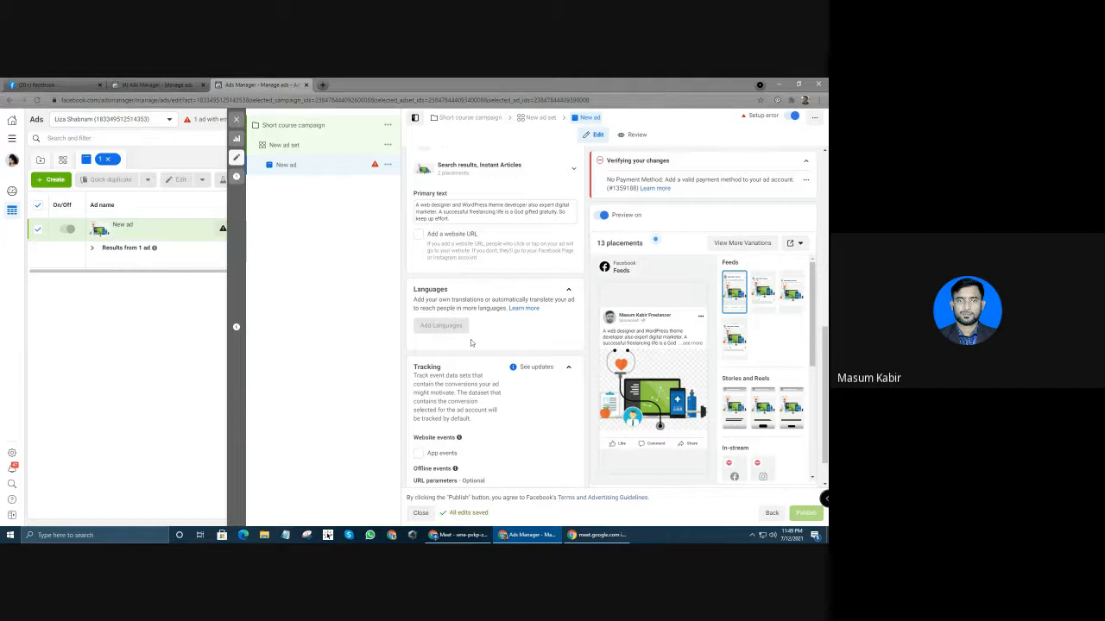
scroll(471, 342, "up", 2)
scroll(470, 342, "down", 3)
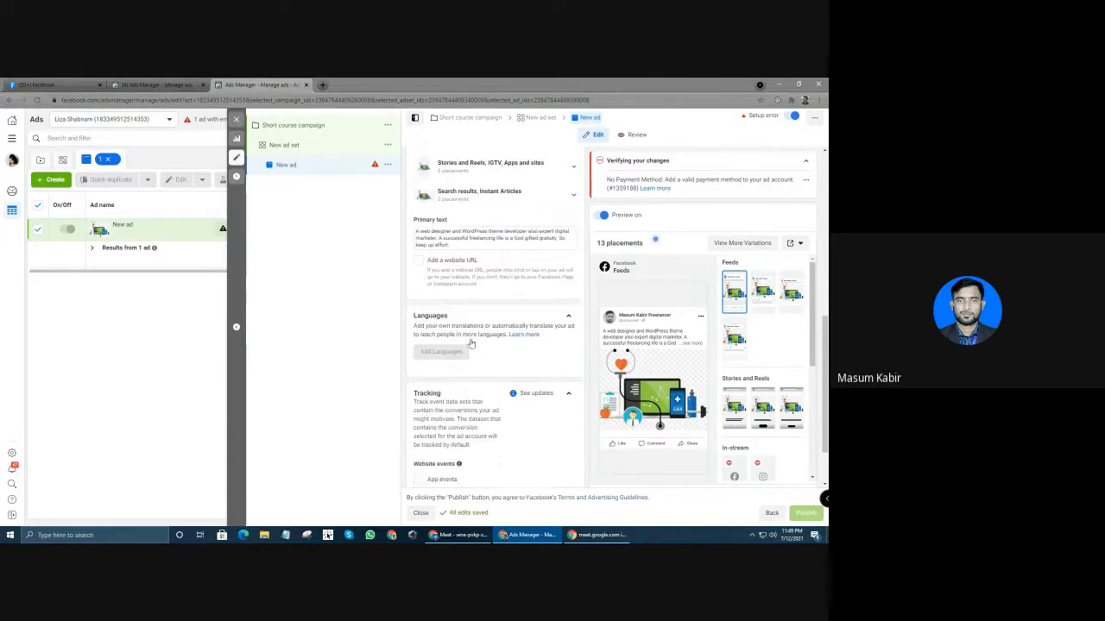
scroll(471, 343, "up", 3)
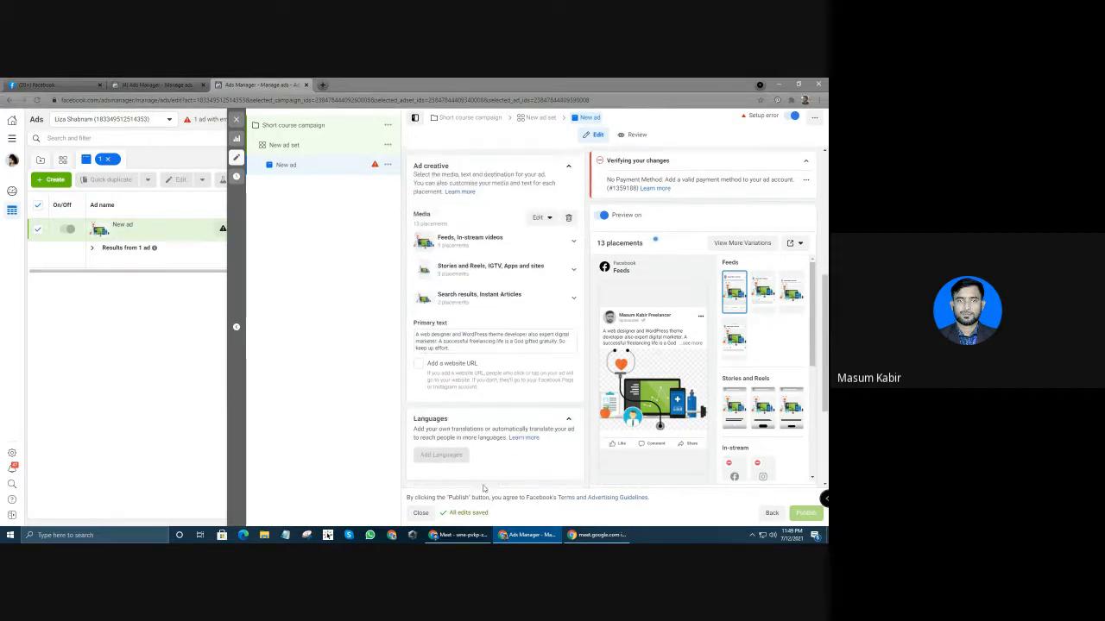
scroll(475, 430, "down", 3)
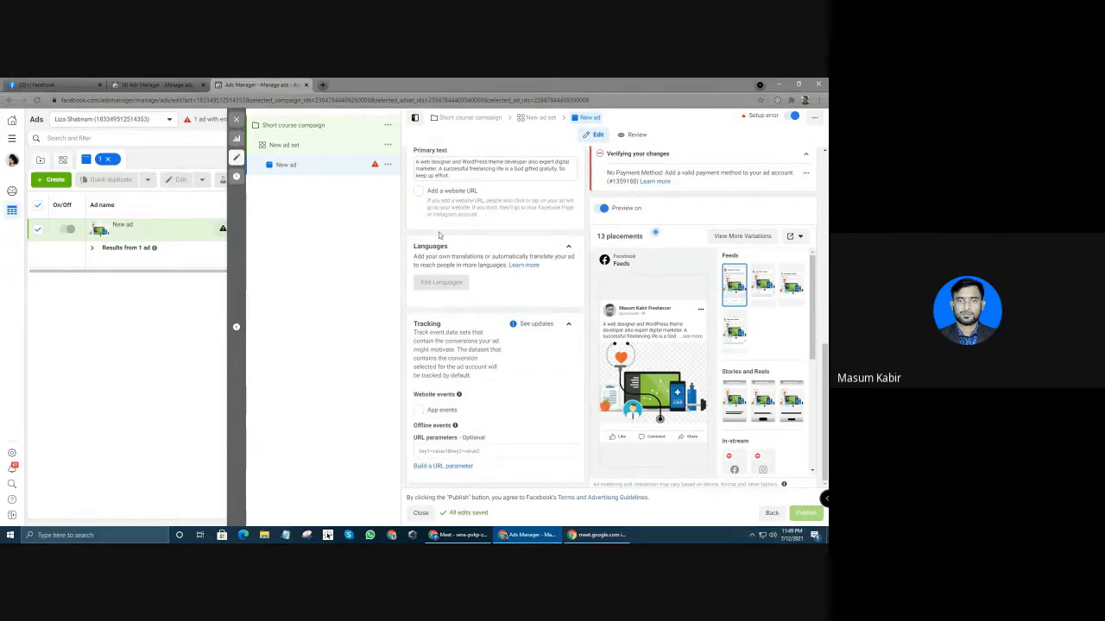
scroll(457, 345, "up", 10)
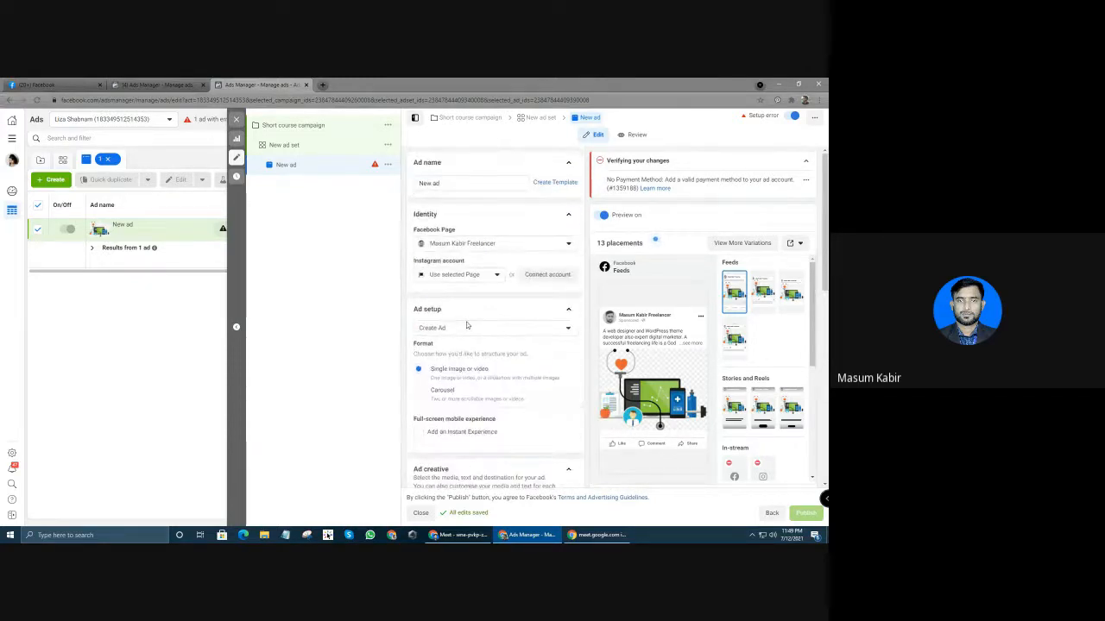
Examine the ad's setup, media groups, primary text and Tracking options, and check whether the ad can be published
scroll(479, 332, "down", 2)
scroll(484, 339, "down", 2)
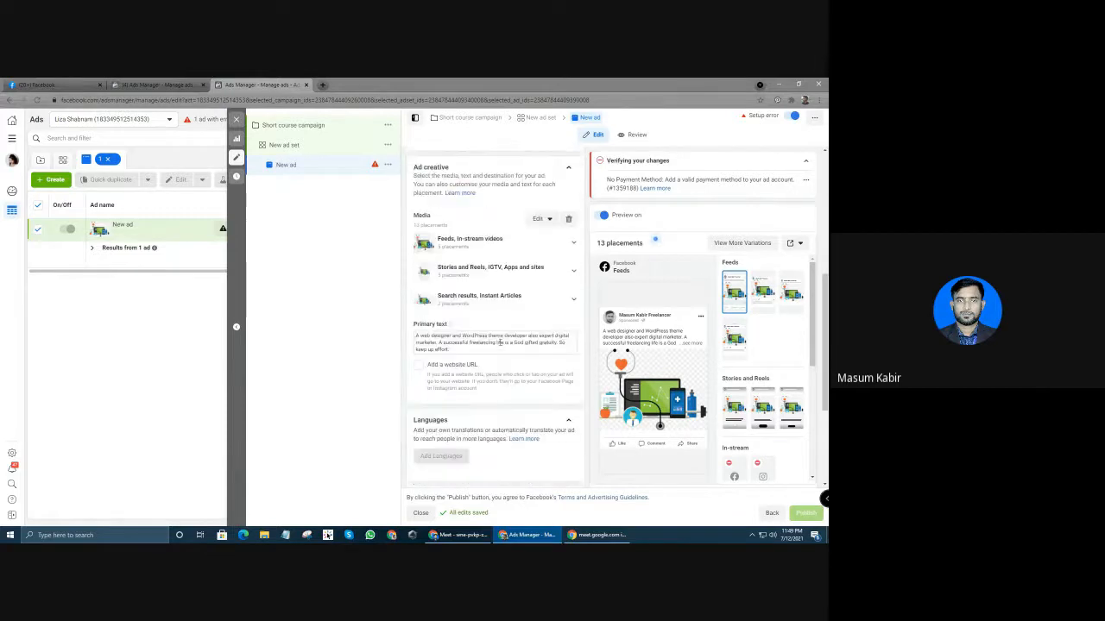
scroll(488, 336, "down", 3)
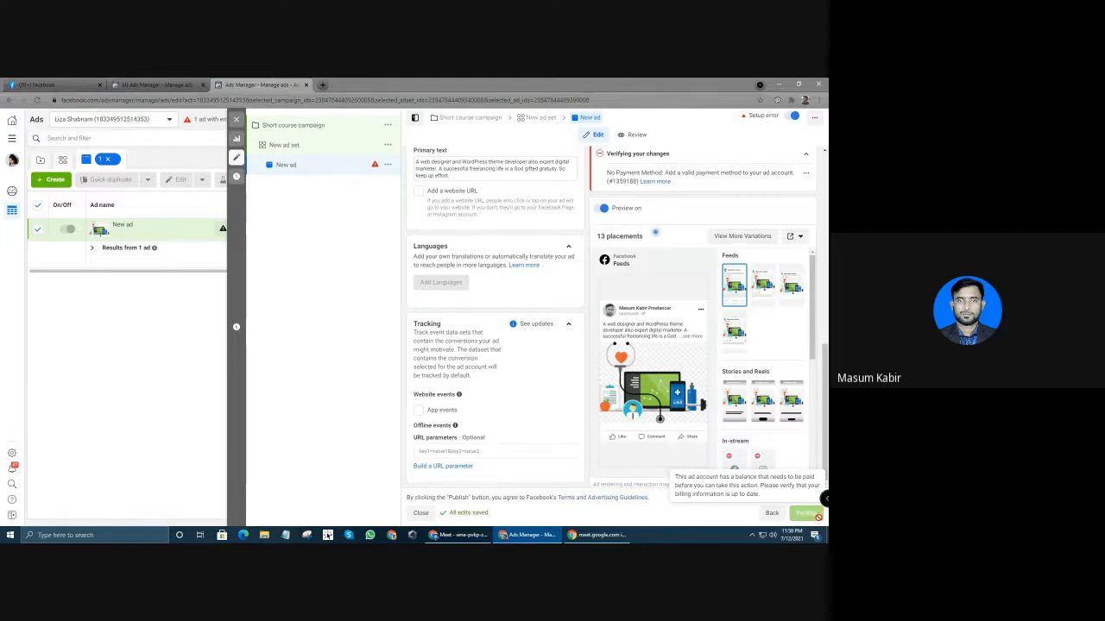
scroll(505, 361, "up", 10)
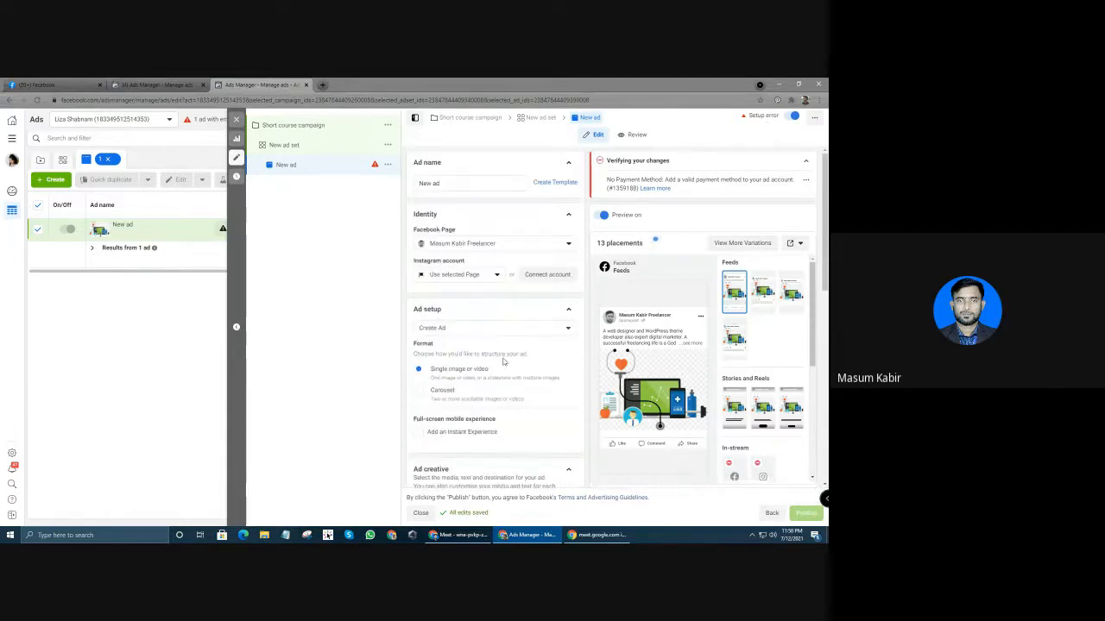
scroll(505, 361, "down", 10)
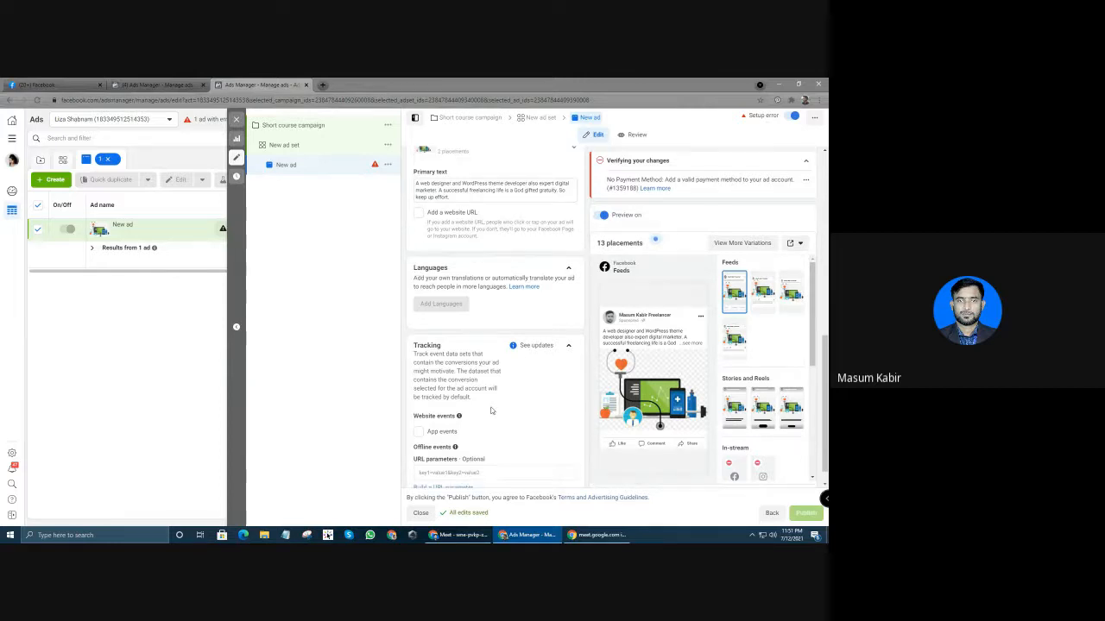
scroll(499, 404, "up", 10)
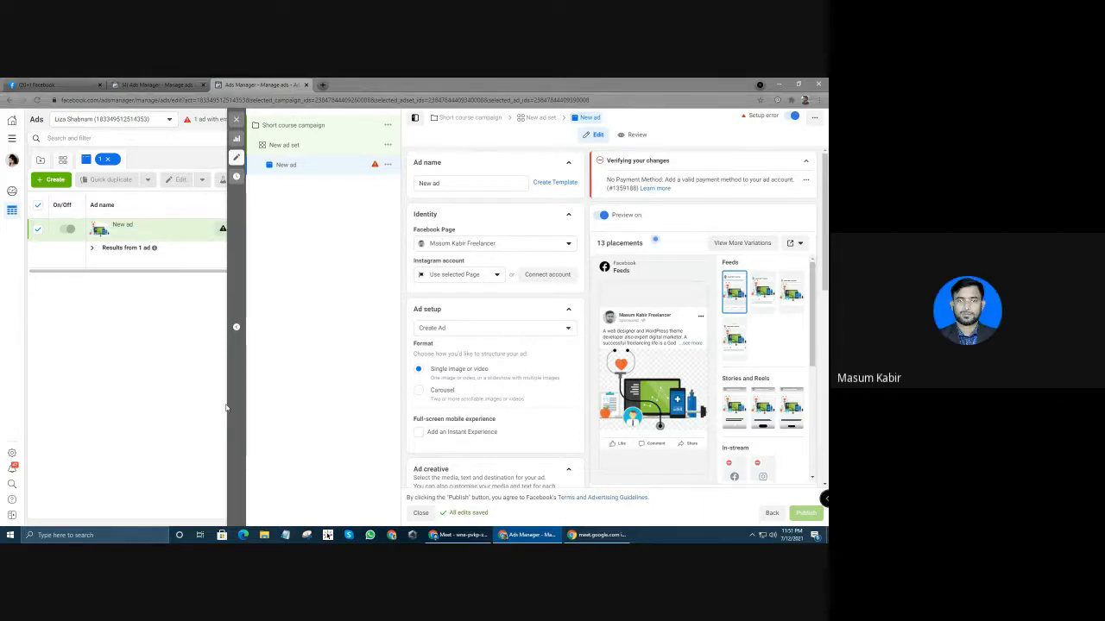
Switch to the Google Meet chat, view the latest shared Lightshot screenshot, close it, and return to the Facebook window
left_click(47, 81)
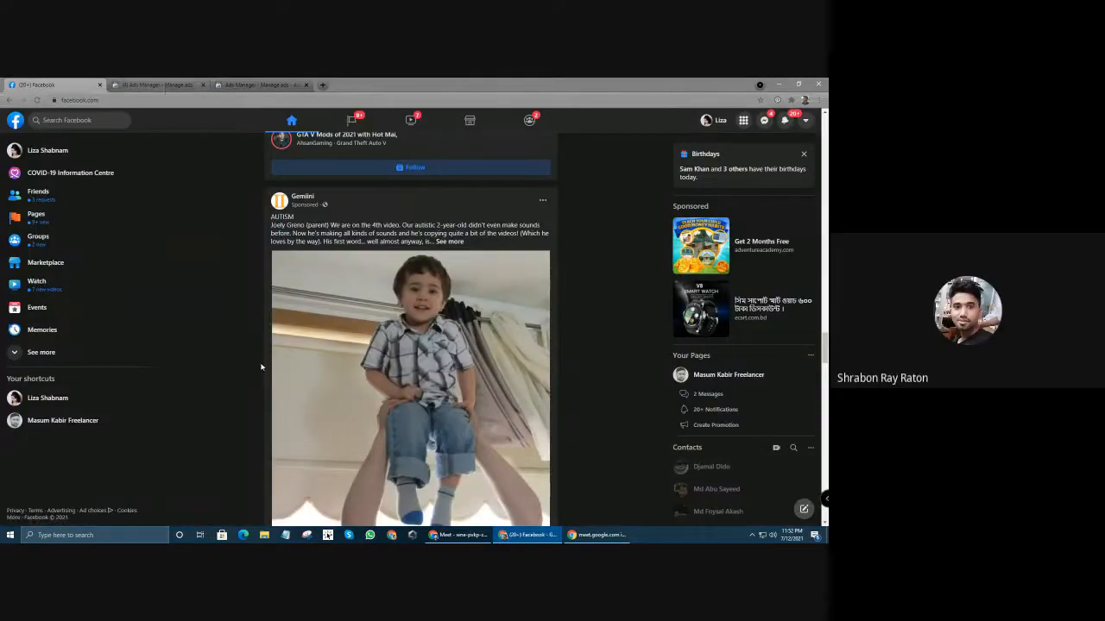
left_click(450, 535)
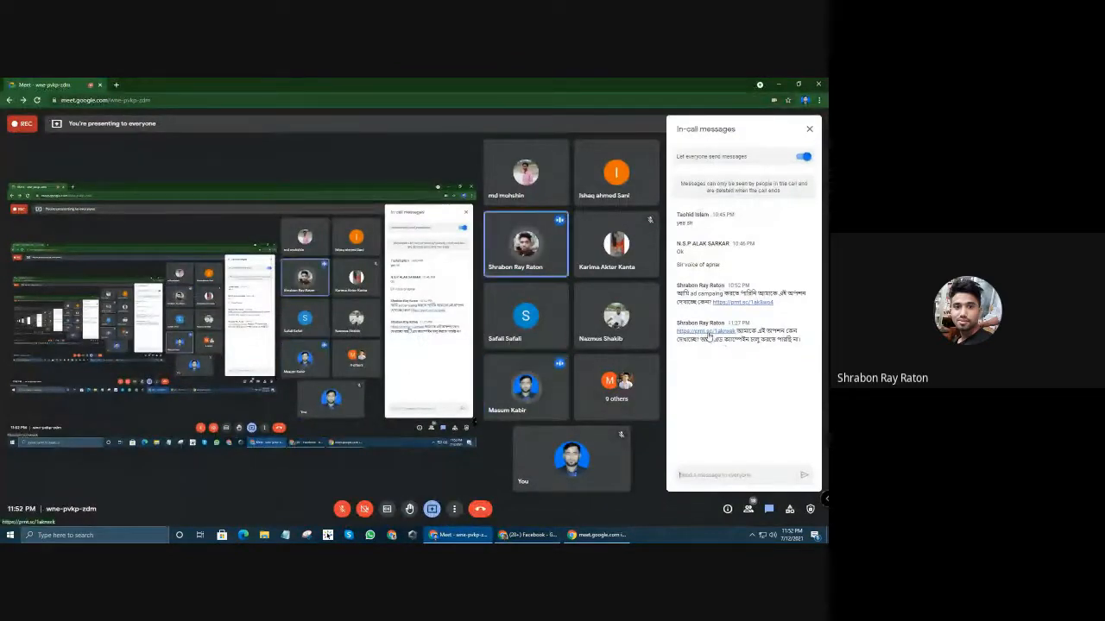
left_click(708, 333)
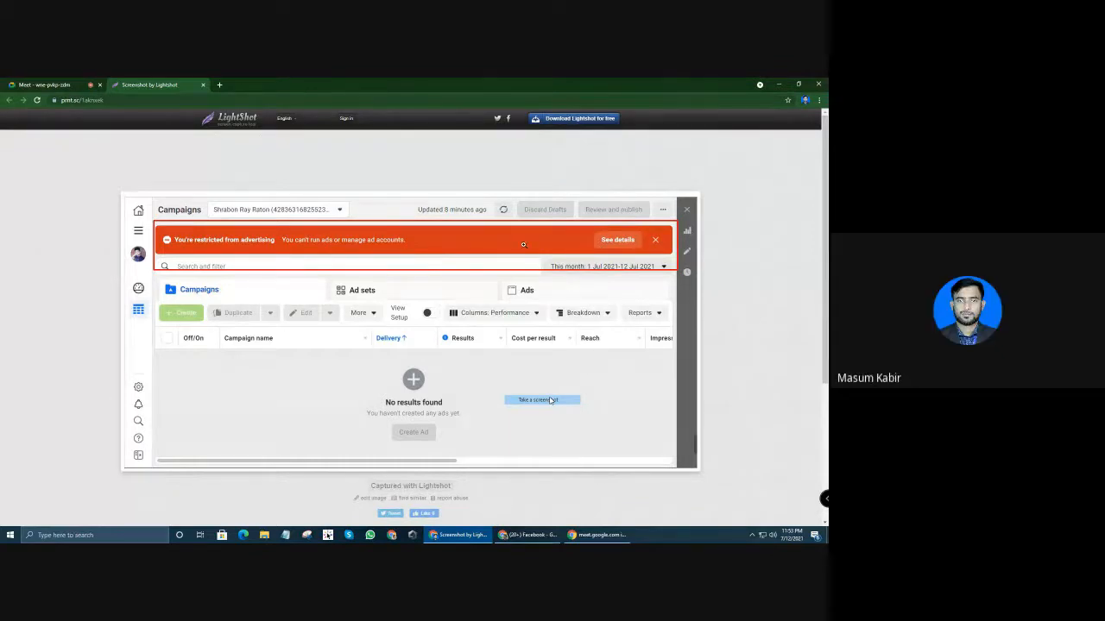
left_click(203, 85)
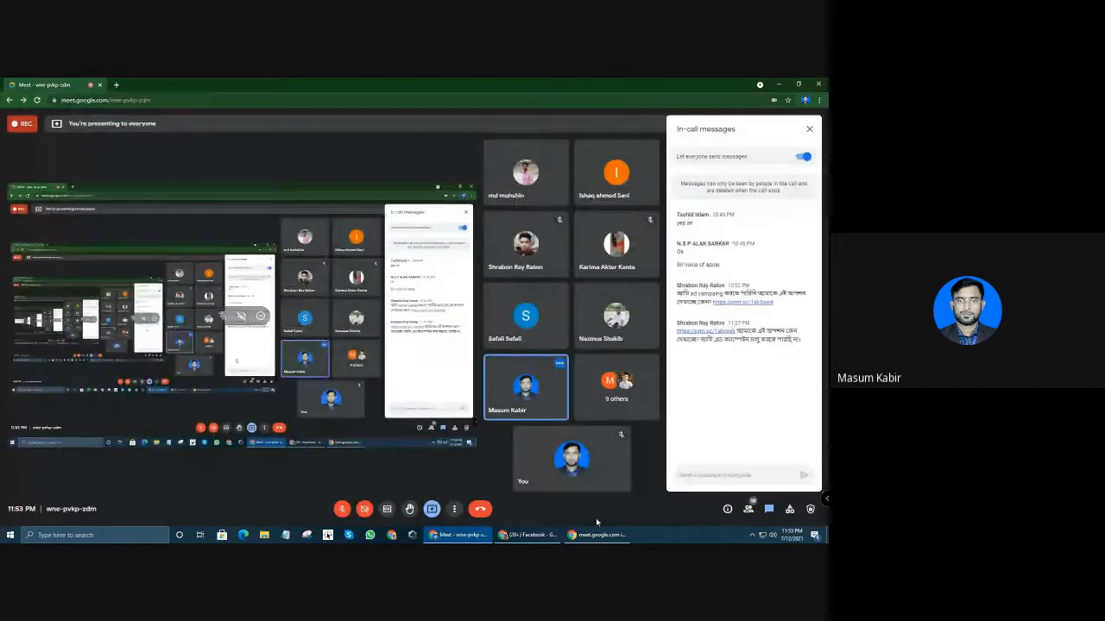
left_click(529, 535)
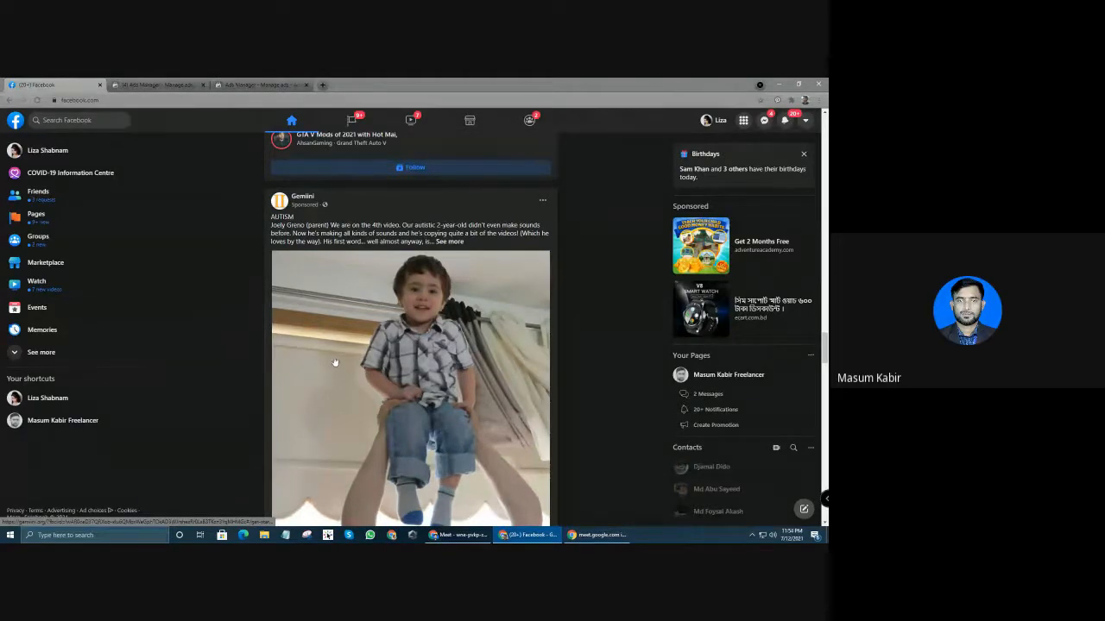
Return to the ad in Ads Manager, review its creative and Tracking settings, and view the actions available for it
left_click(219, 86)
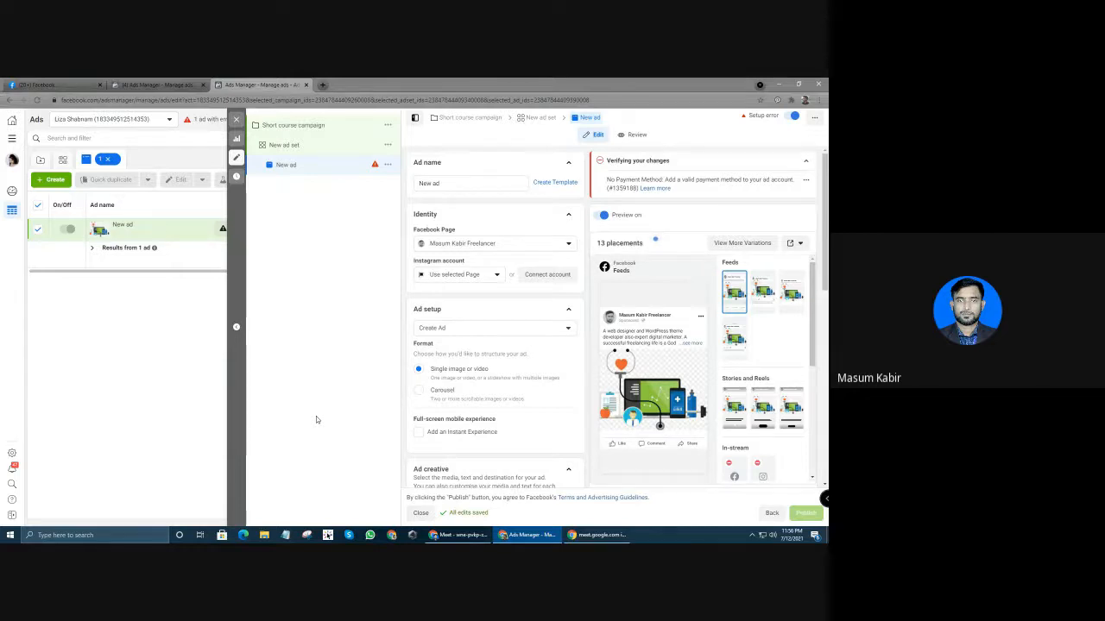
mouse_move(499, 419)
scroll(447, 463, "down", 3)
scroll(447, 464, "down", 6)
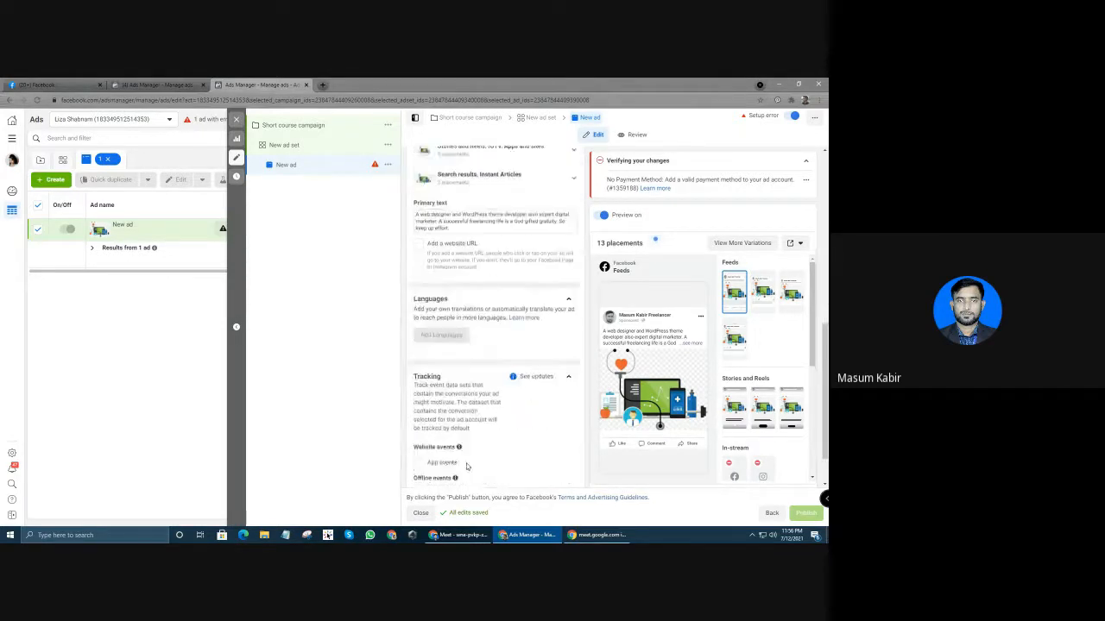
scroll(458, 431, "up", 10)
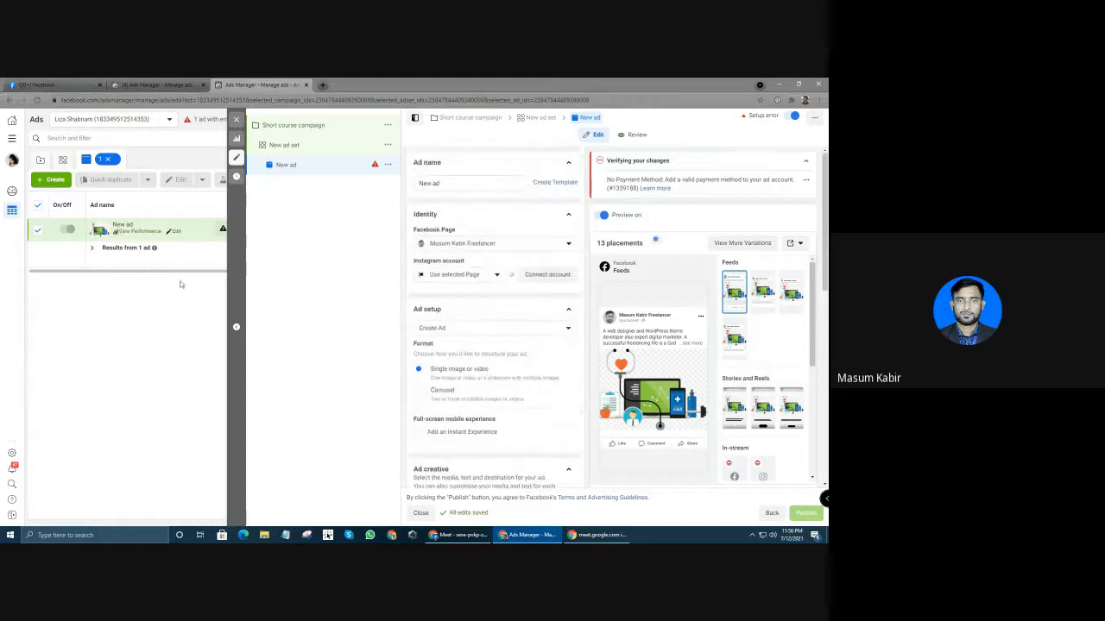
left_click(387, 165)
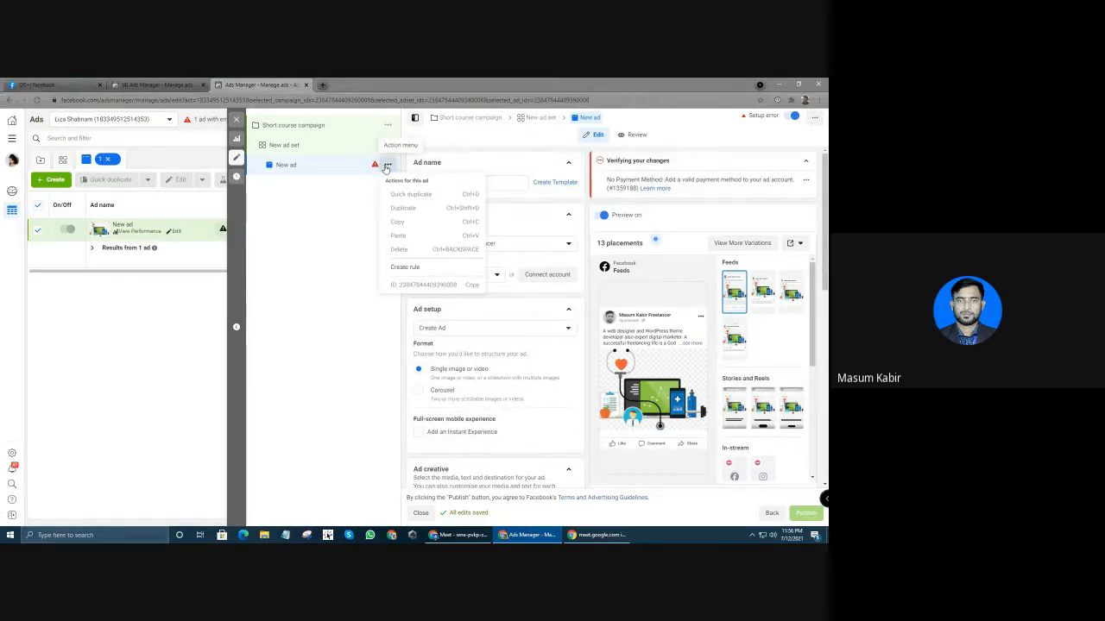
left_click(330, 225)
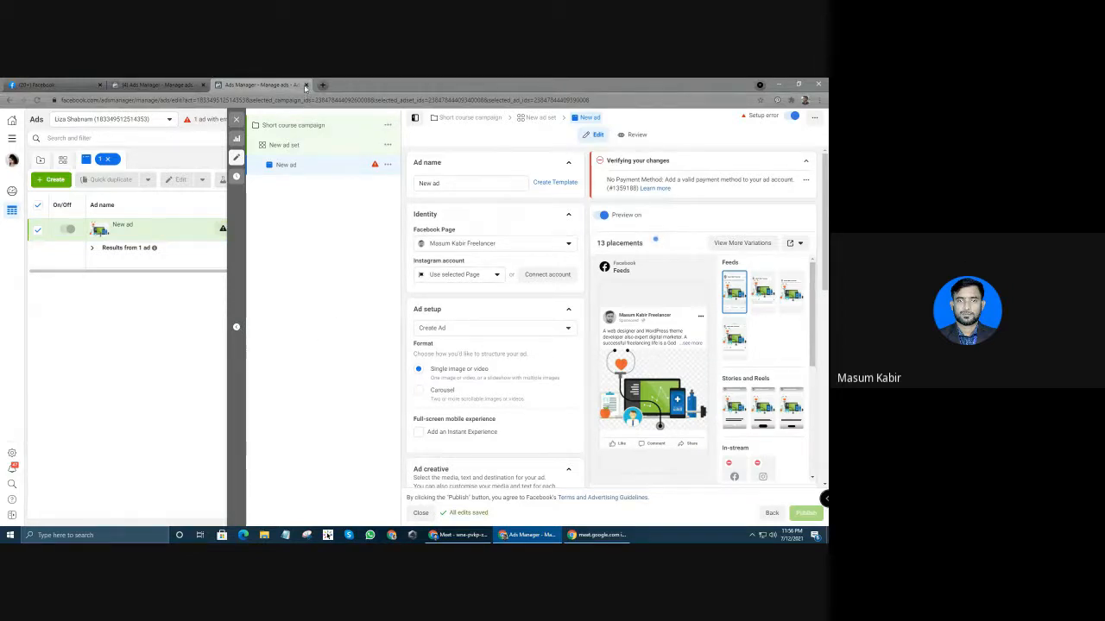
Collapse the "Verifying your changes" notice above the ad preview
left_click(806, 162)
left_click(806, 163)
left_click(806, 182)
left_click(809, 184)
left_click(806, 162)
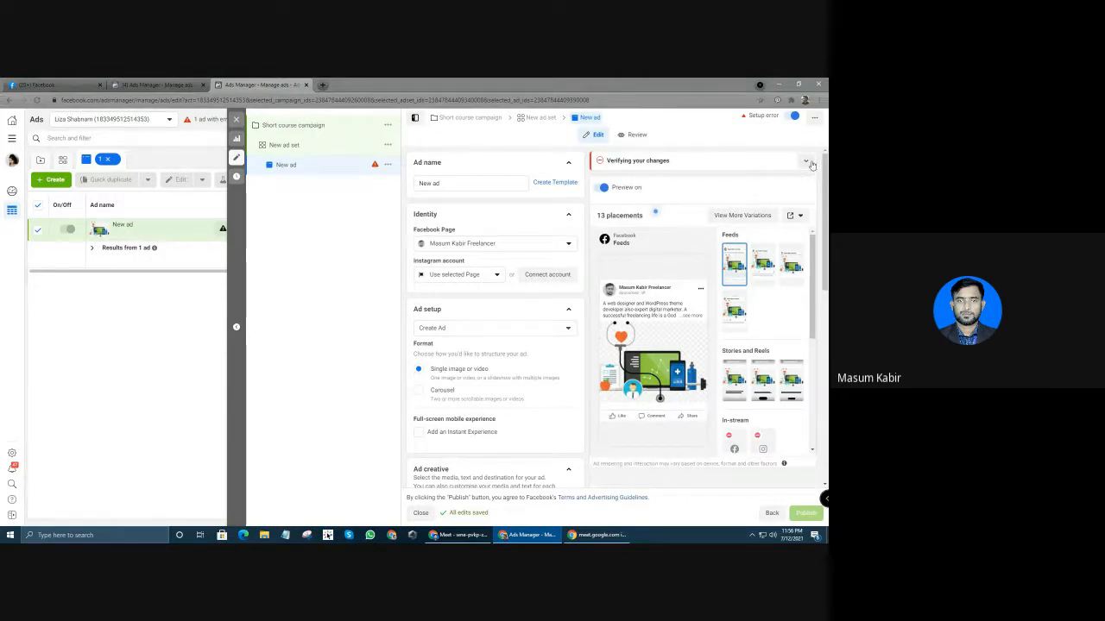
left_click(806, 162)
left_click(806, 162)
left_click(809, 166)
left_click(809, 166)
left_click(809, 166)
left_click(808, 166)
left_click(808, 166)
left_click(809, 166)
left_click(809, 167)
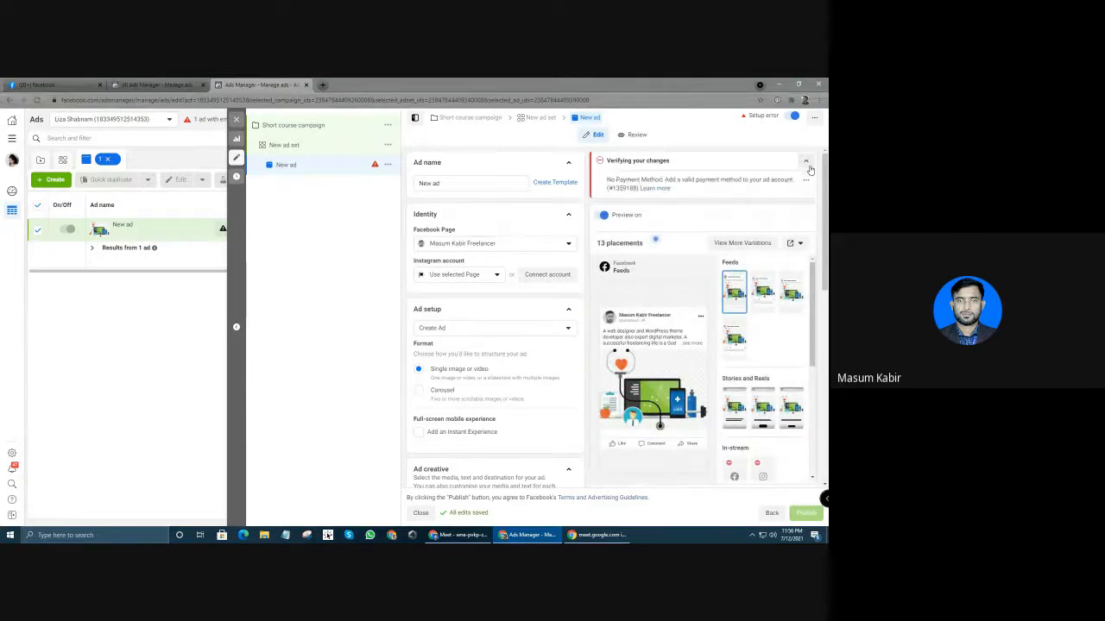
left_click(809, 166)
left_click(809, 167)
left_click(808, 167)
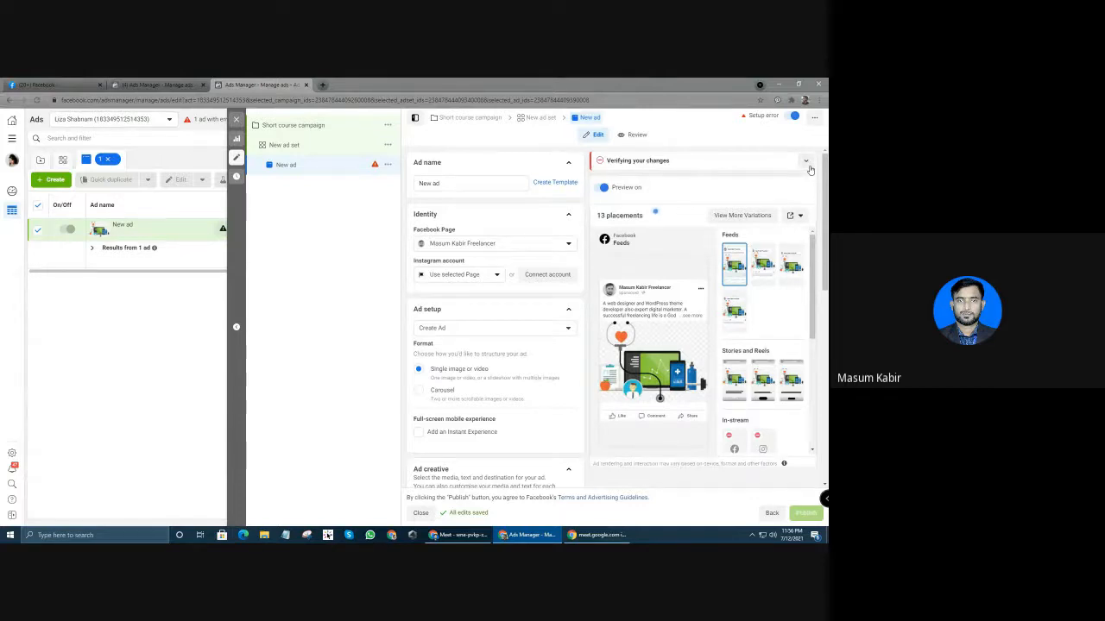
left_click(809, 167)
left_click(809, 166)
left_click(71, 85)
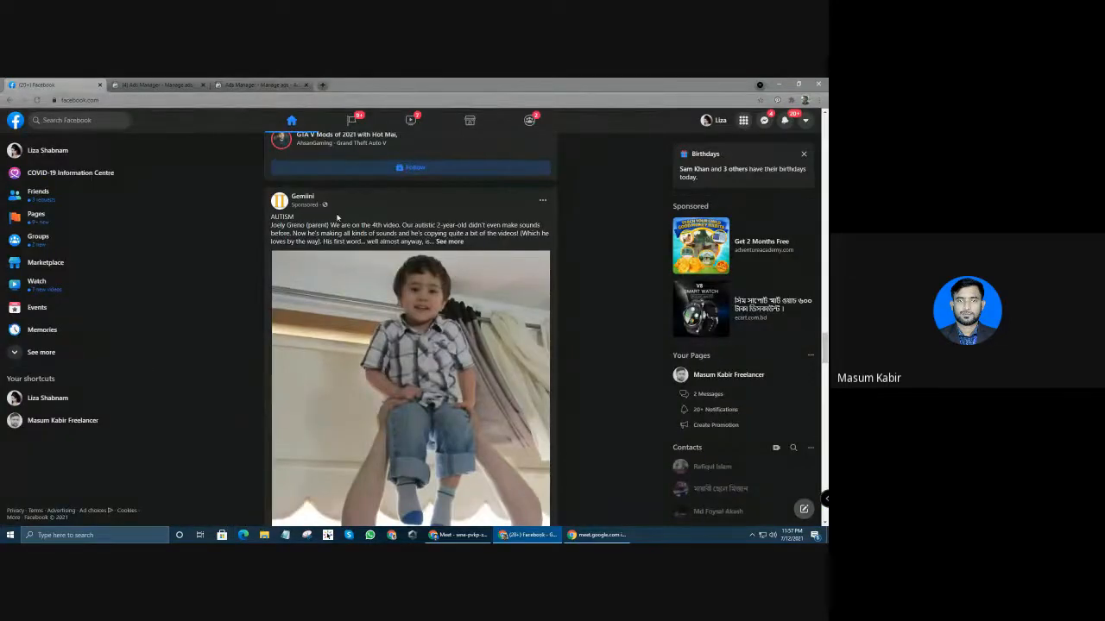
scroll(339, 220, "down", 1)
scroll(339, 221, "up", 2)
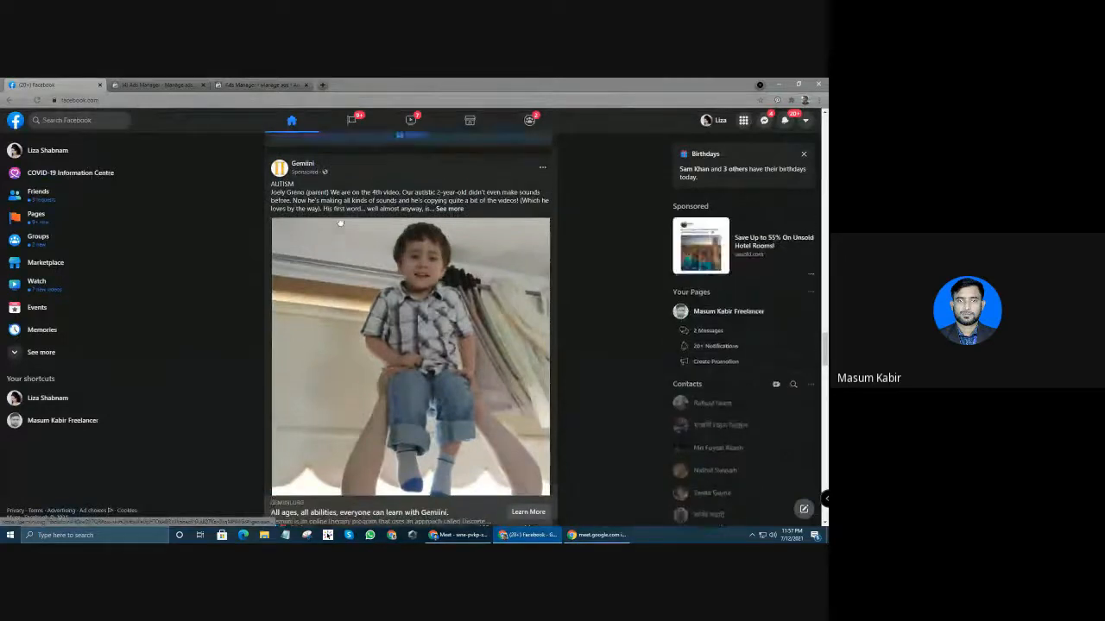
left_click(259, 85)
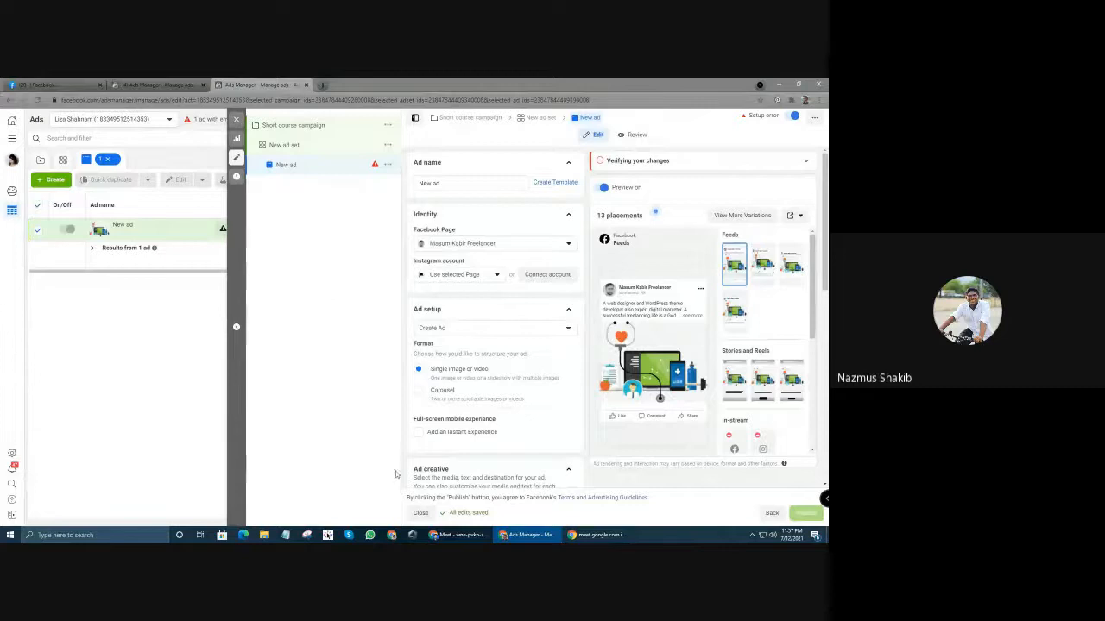
Switch to Google Meet and open the controls for stopping the call's recording
left_click(455, 535)
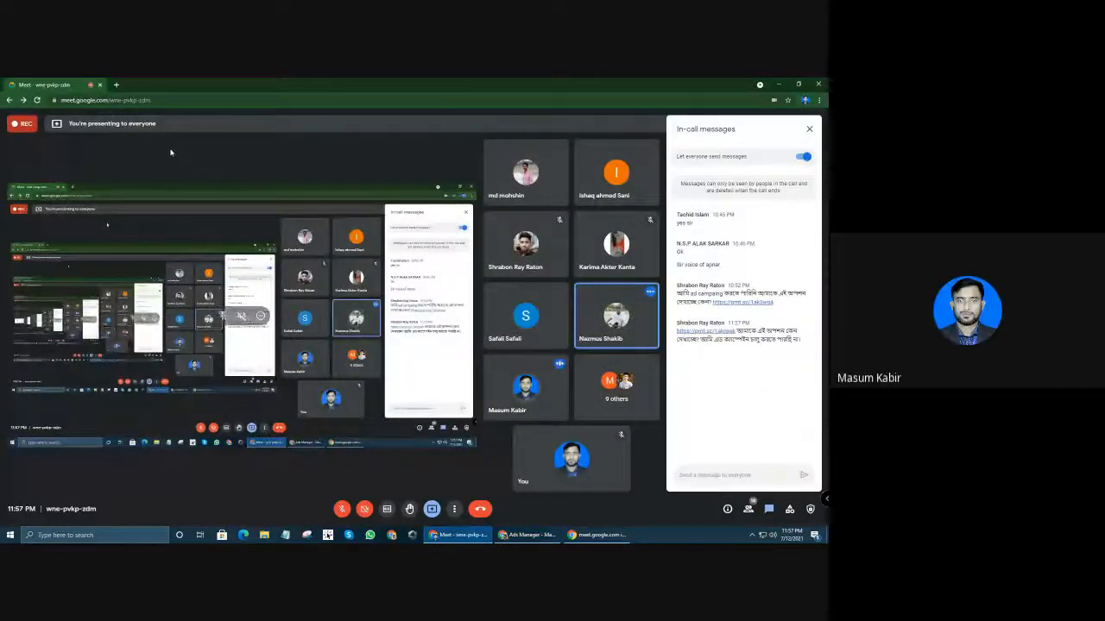
left_click(454, 508)
left_click(497, 312)
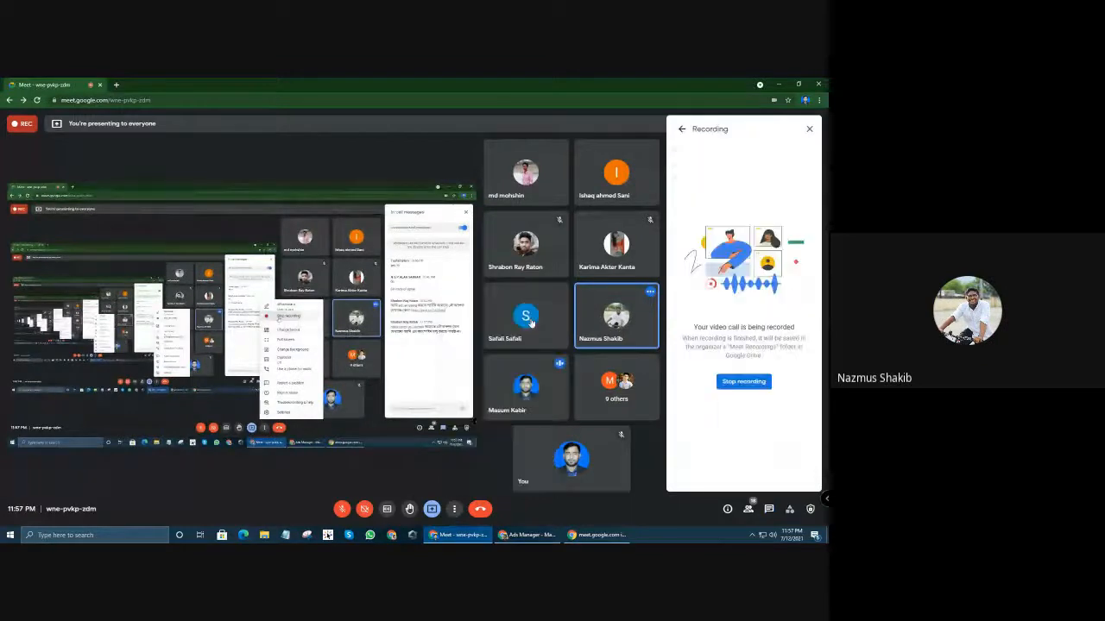